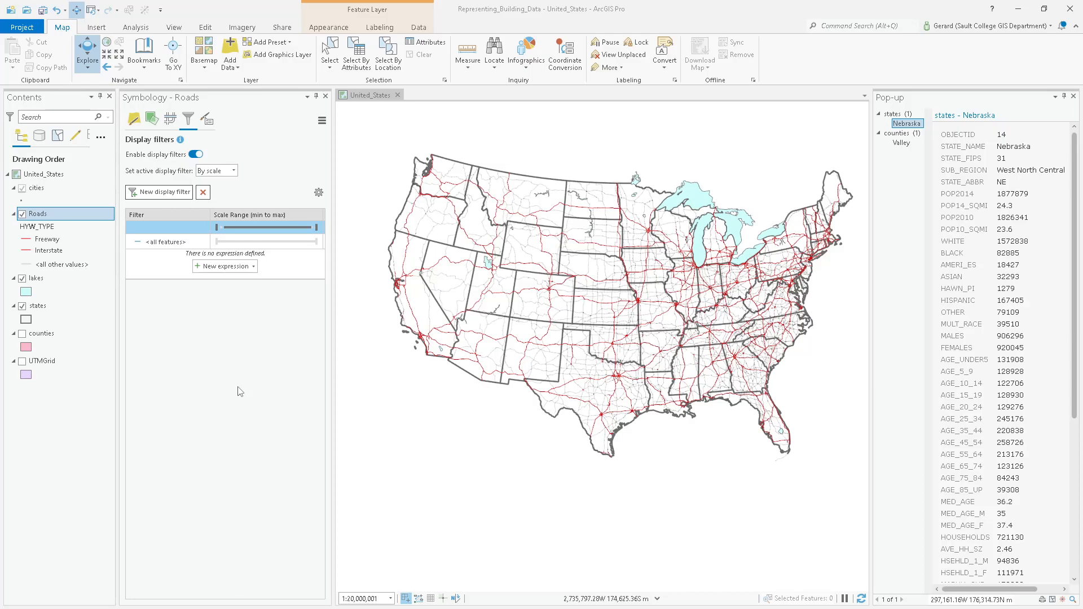
Add a second display filter to the Roads layer and expand its definition.
left_click(159, 190)
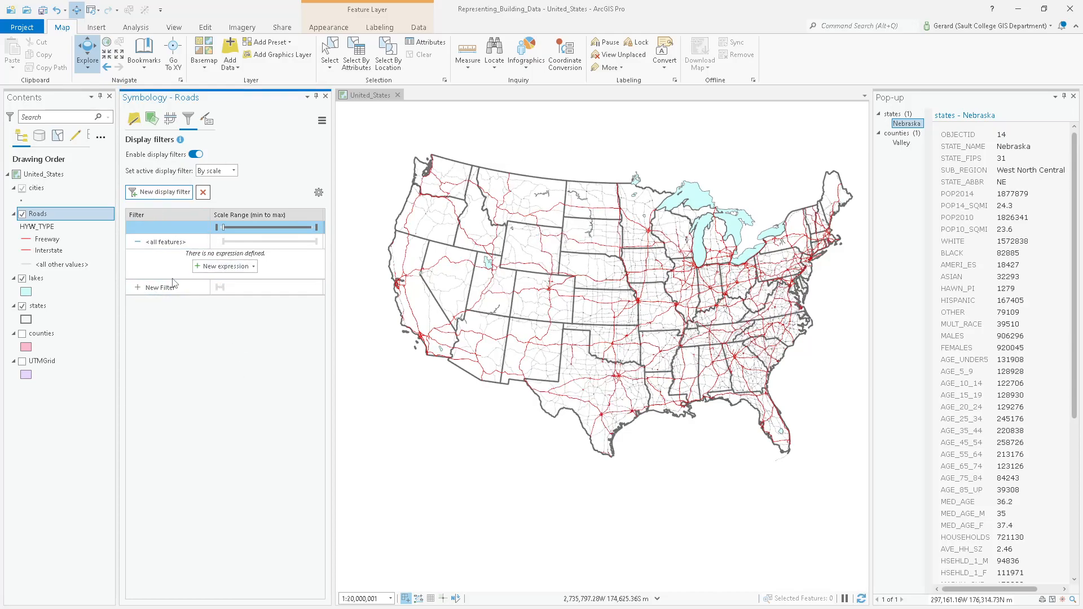
left_click(148, 291)
left_click(155, 291)
left_click(137, 288)
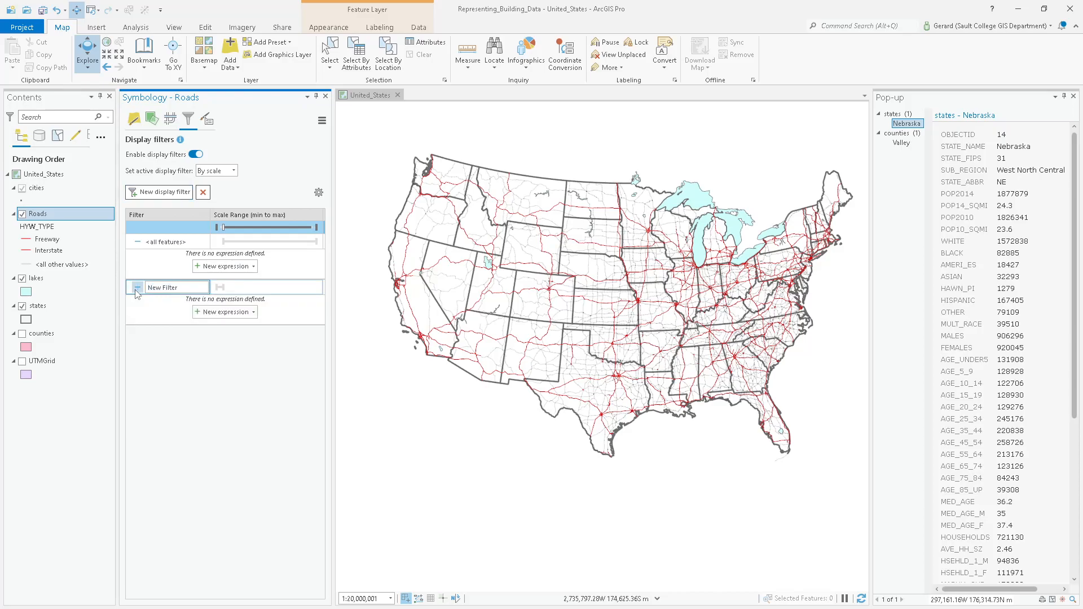
Give the new Roads display filter the expression HYW_TYPE is equal to Interstate and apply it.
left_click(225, 312)
left_click(209, 343)
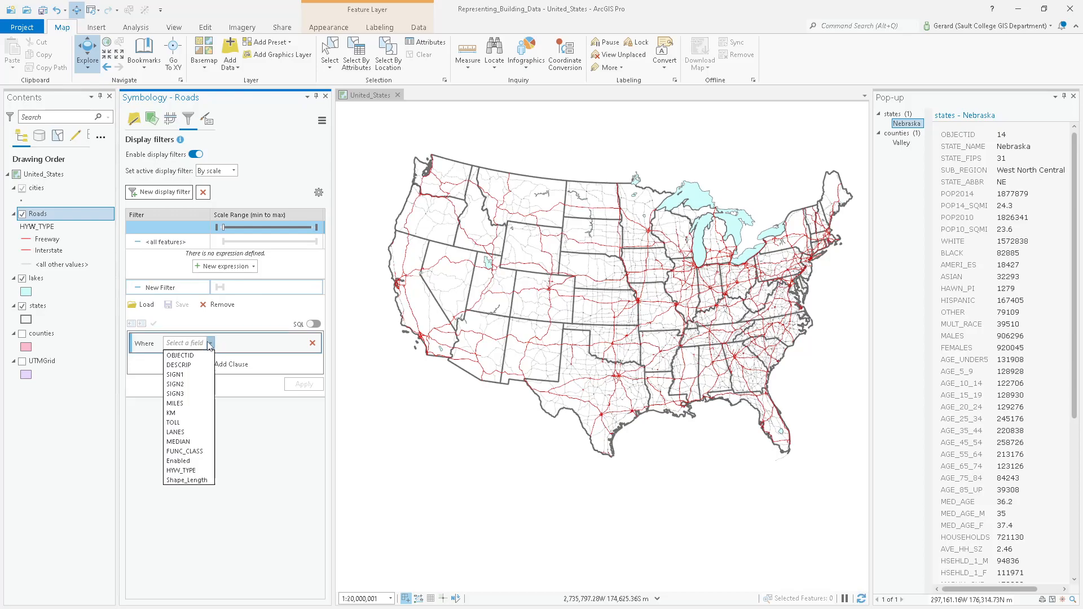
left_click(194, 471)
left_click(299, 343)
left_click(291, 379)
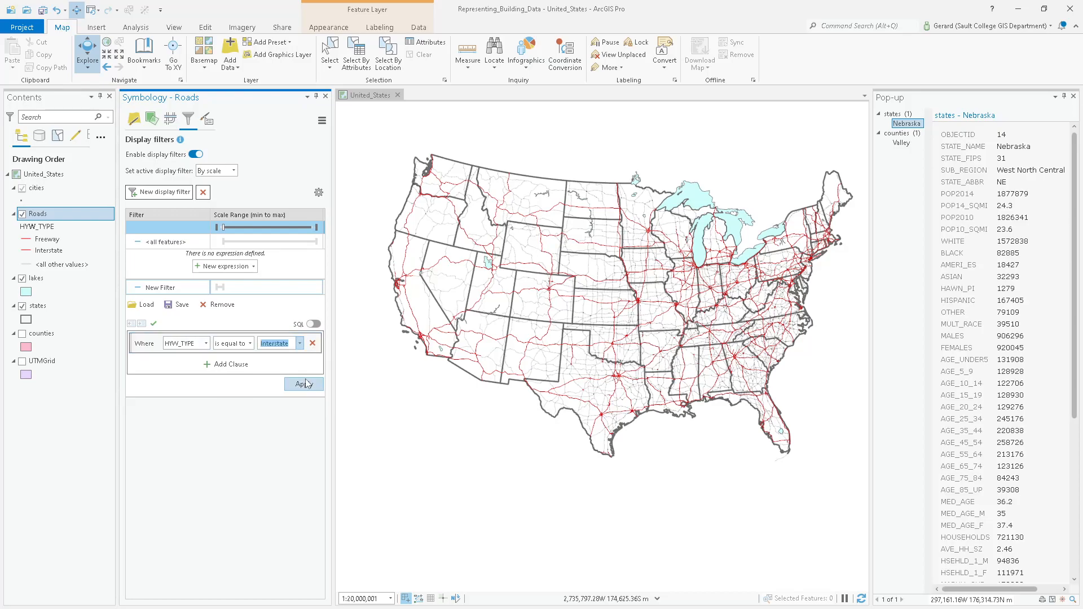
left_click(303, 386)
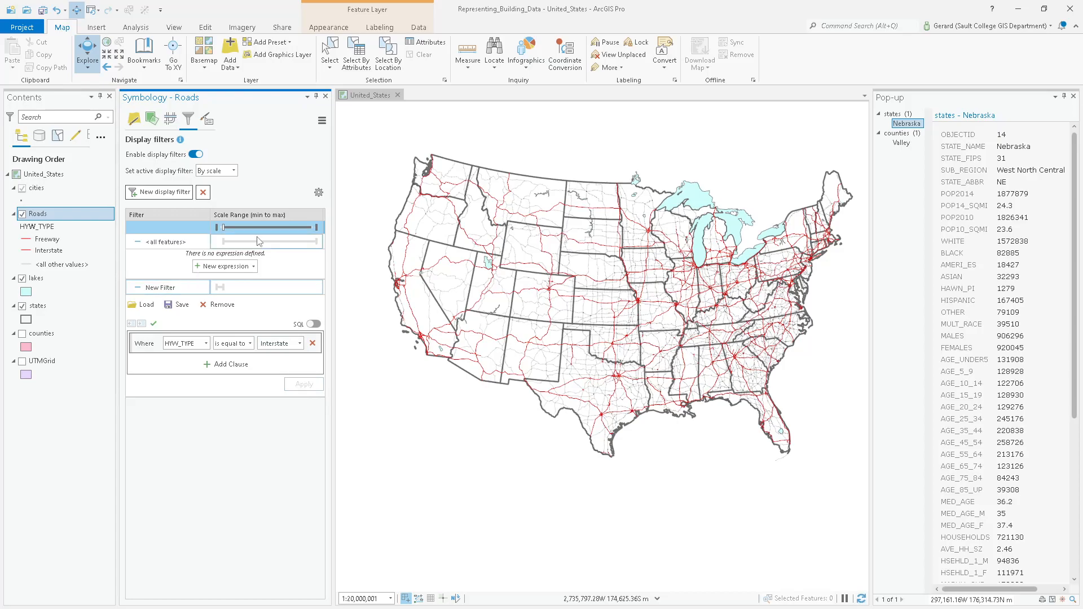
Adjust the scale break between the Roads filters so New Filter covers roughly the first sixth of the scale range.
mouse_move(224, 230)
left_click_drag(224, 227, 237, 229)
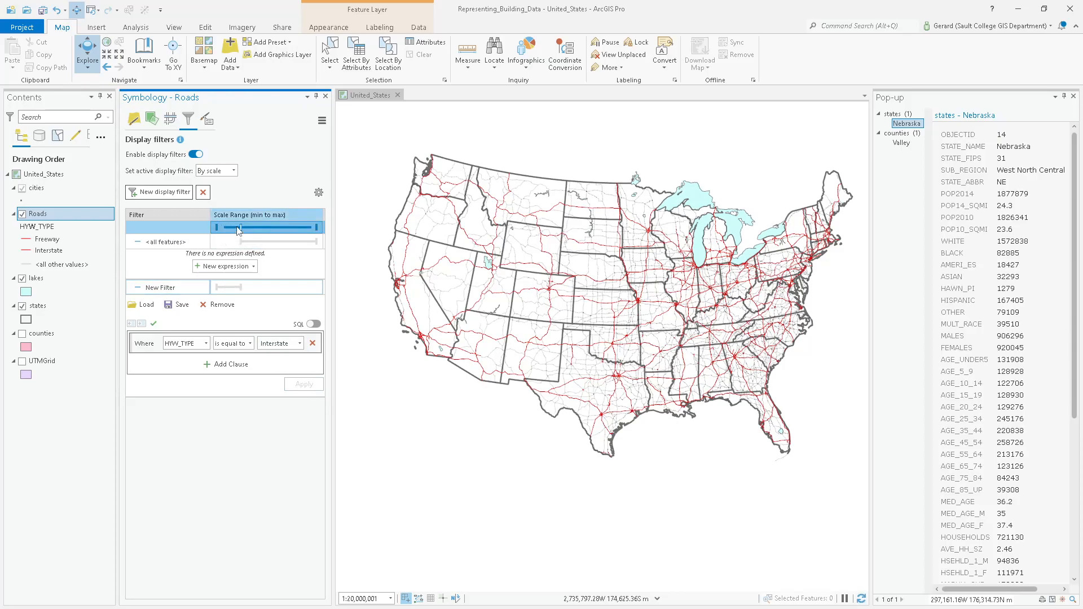
mouse_move(243, 231)
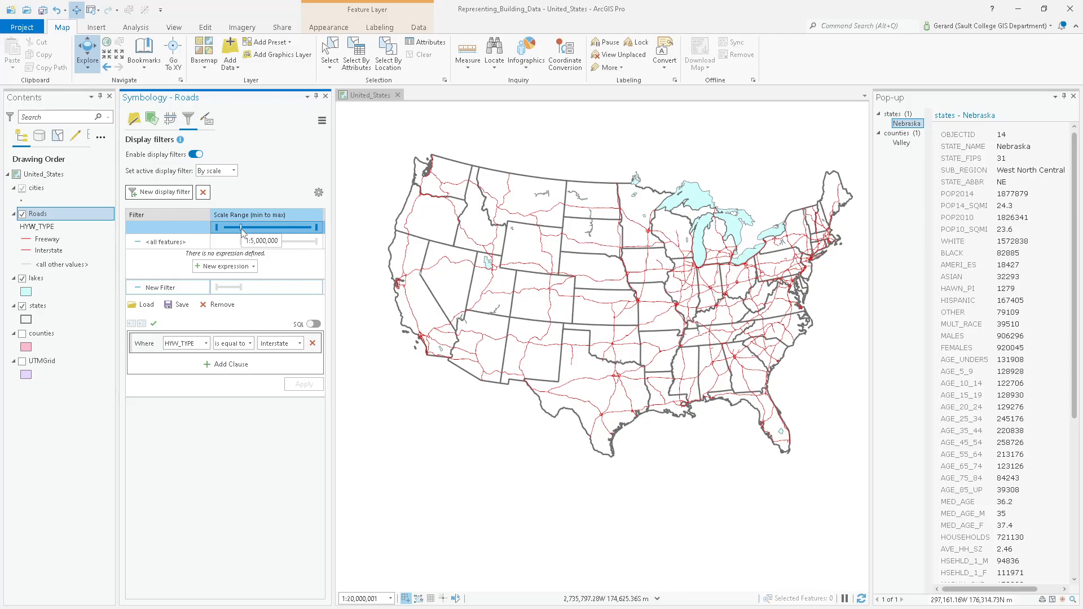
left_click_drag(243, 229, 234, 232)
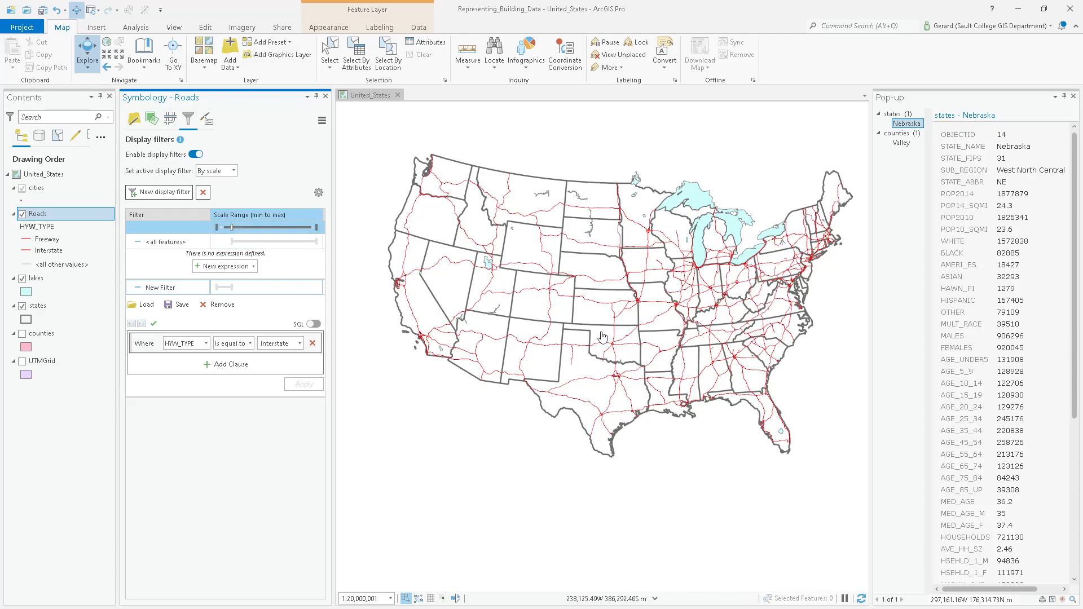
Check how the Roads display filters draw on the map at several small and large scales.
scroll(602, 337, "up", 2)
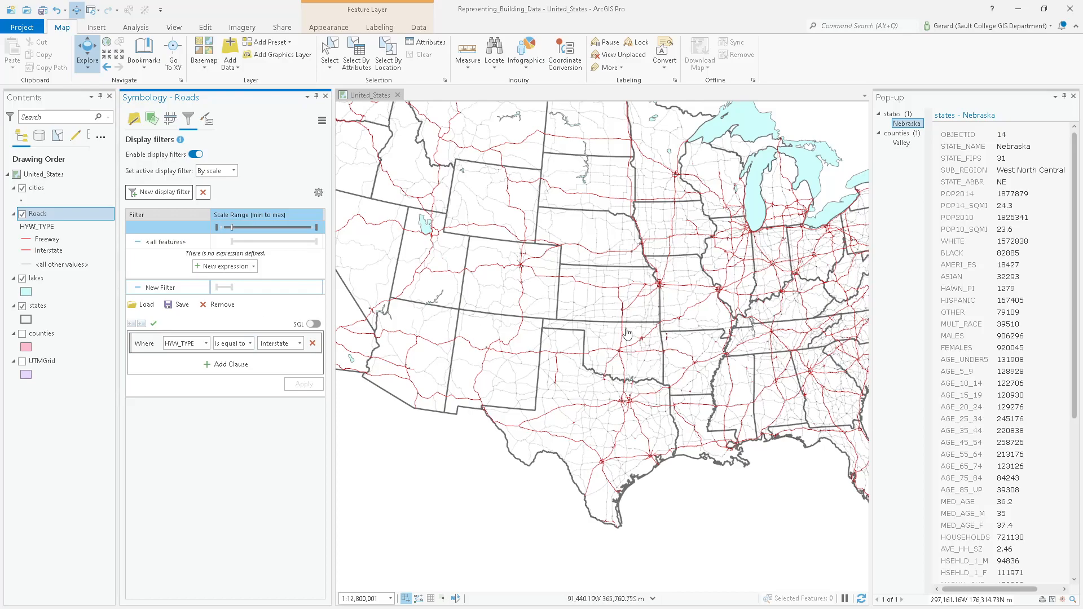
scroll(648, 316, "down", 3)
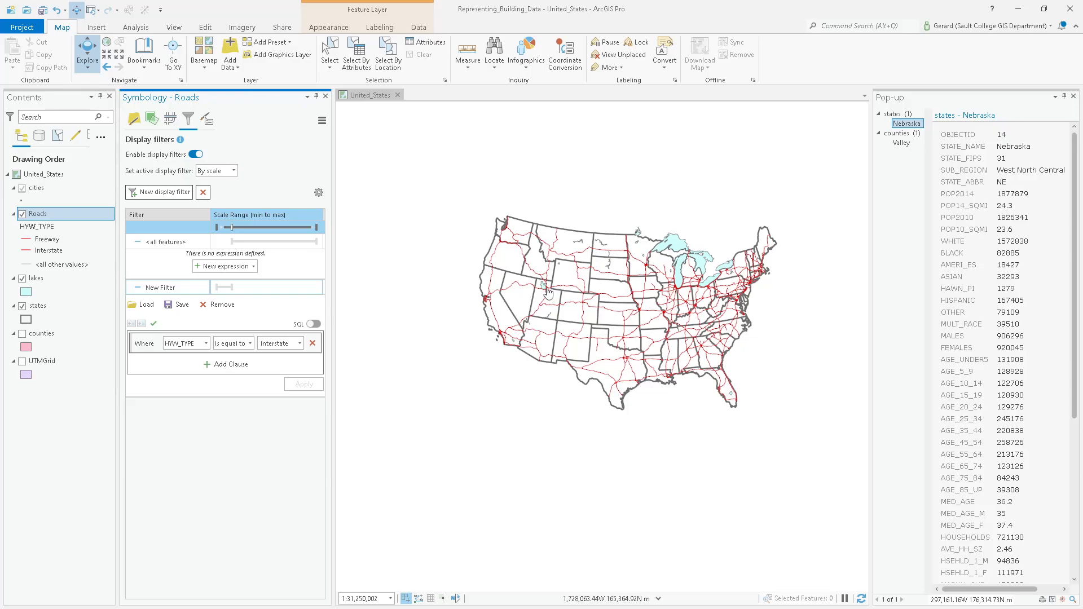
scroll(692, 297, "up", 4)
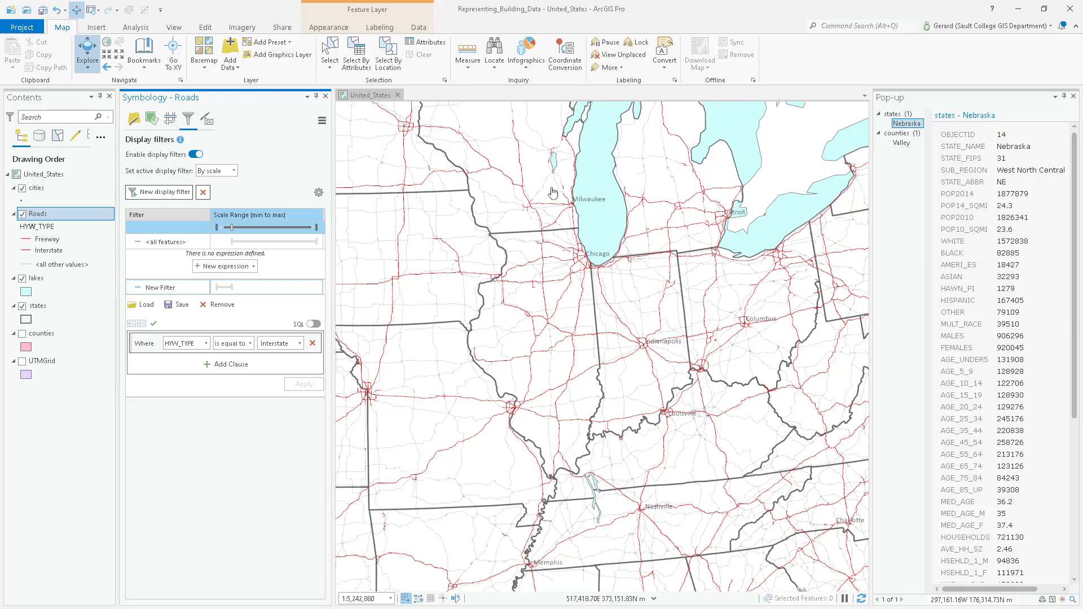
scroll(562, 200, "up", 5)
scroll(561, 198, "down", 5)
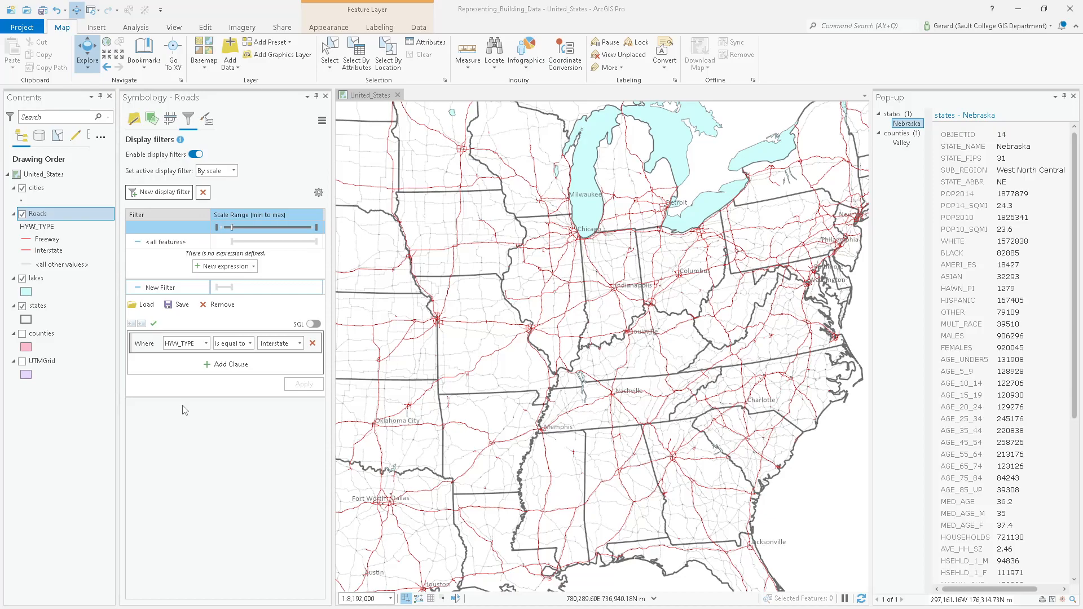
Following the label specifications in the Word lab document, set the Roads labels' Out Beyond scale to 1:1,000,000 and turn on labeling.
key("alt+Tab")
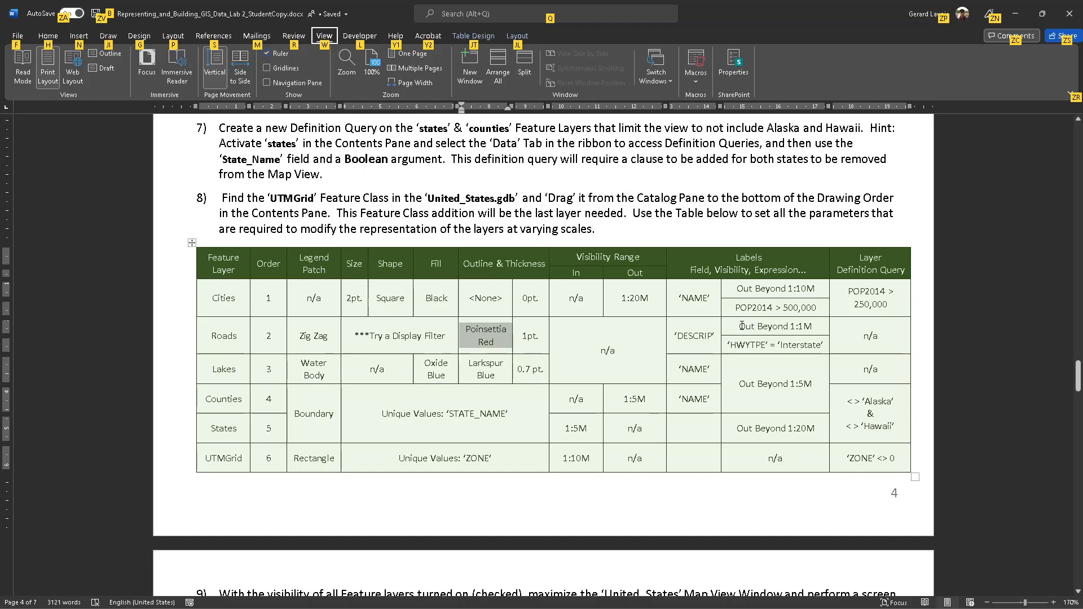
key("alt+Tab")
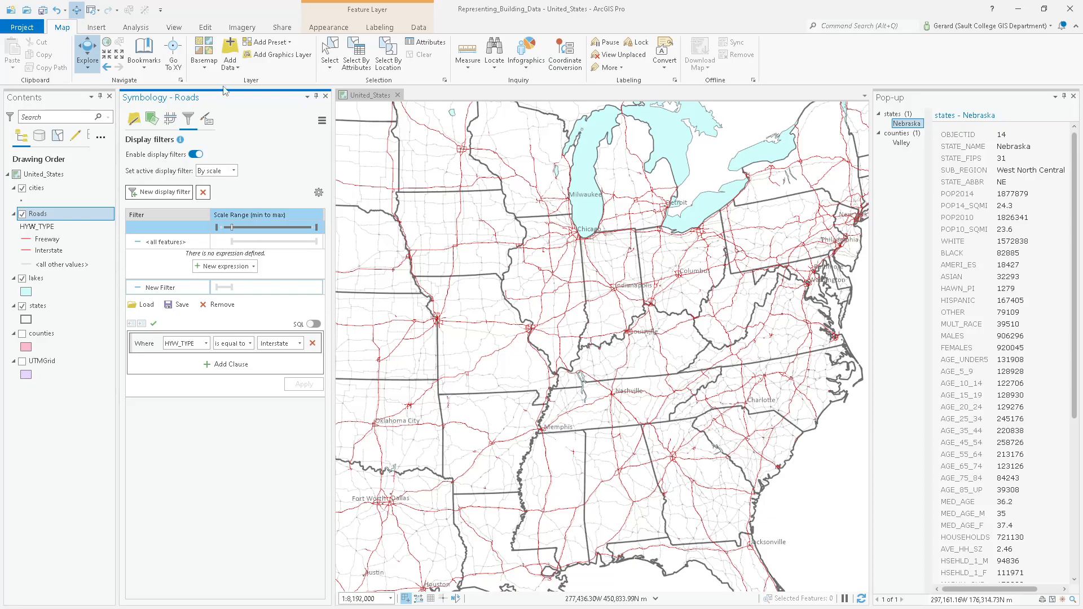
left_click(368, 31)
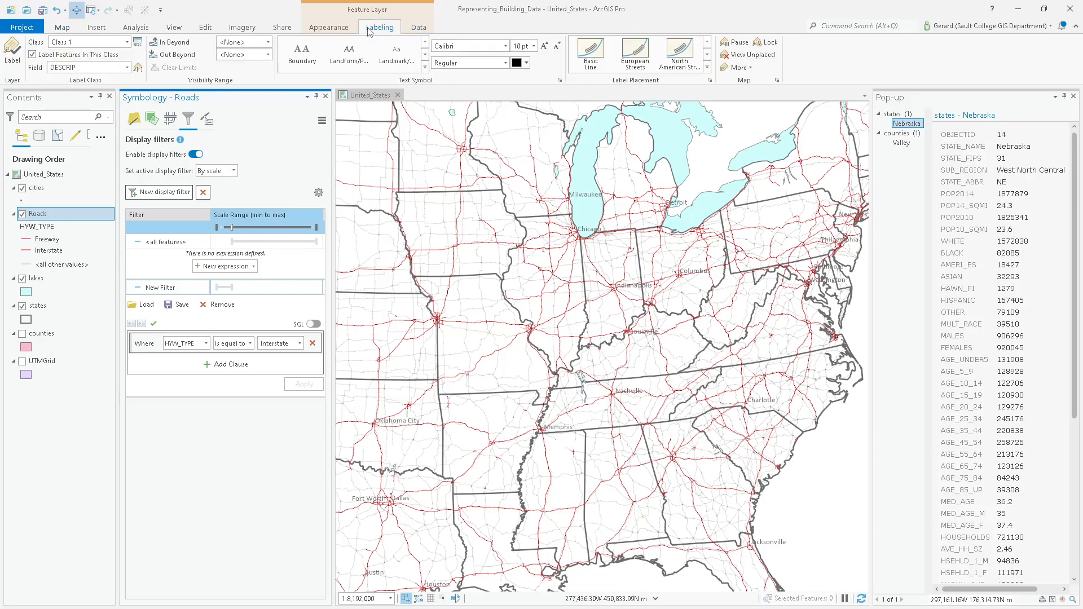
left_click(257, 55)
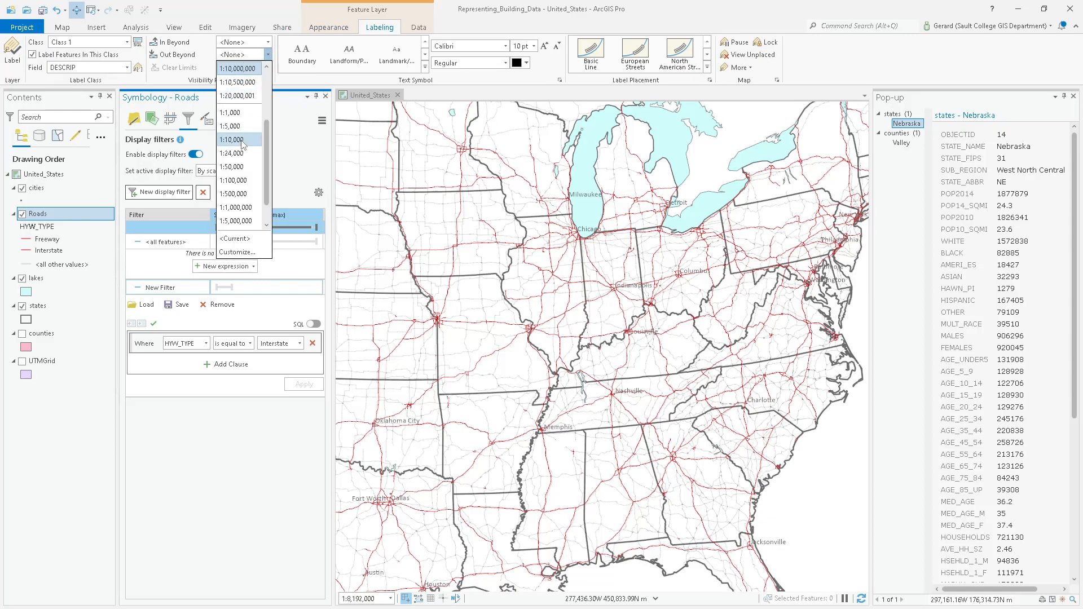
left_click(240, 207)
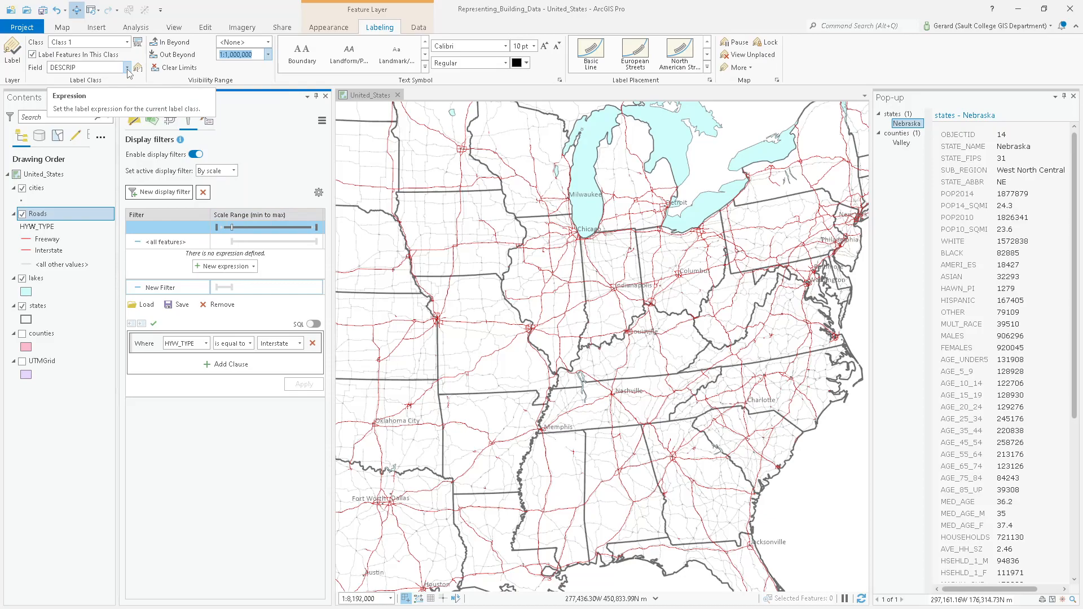
right_click(50, 215)
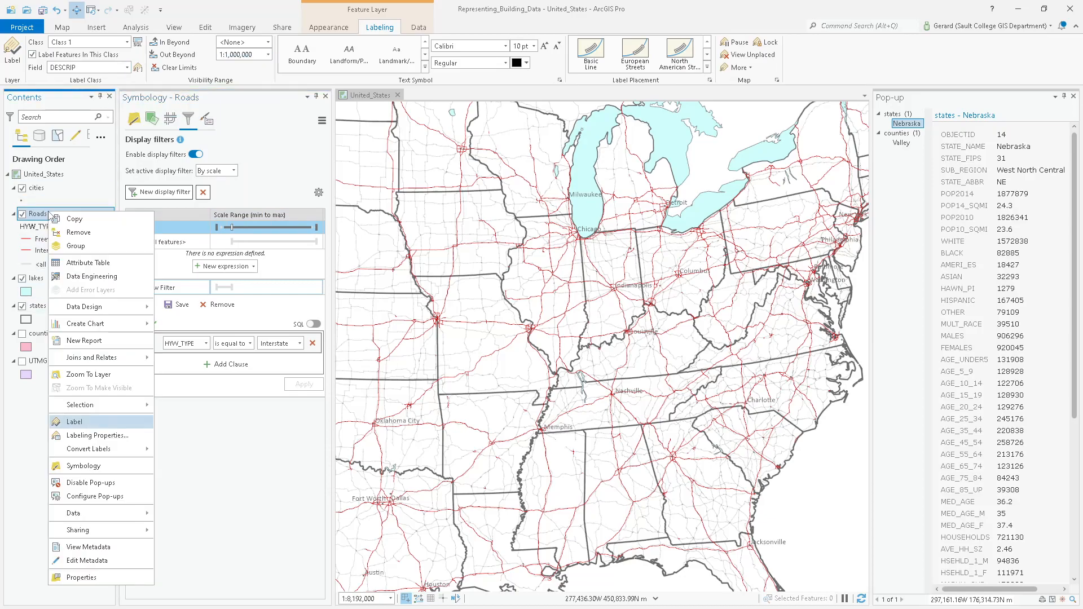
left_click(74, 421)
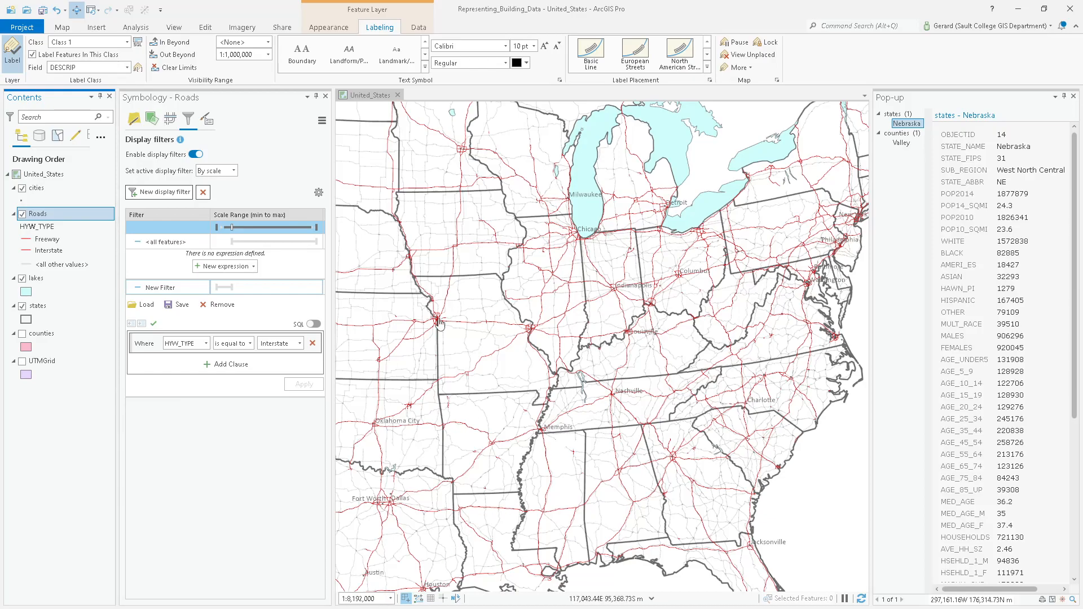
Apply the Basic Line placement style to the Roads labels.
scroll(485, 327, "up", 5)
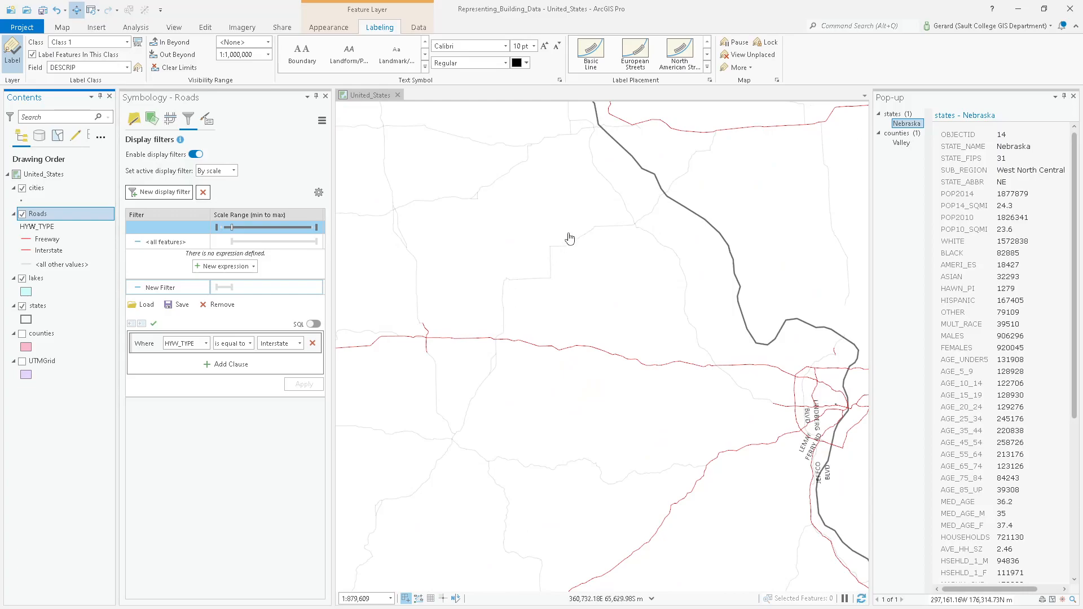
left_click_drag(739, 399, 404, 208)
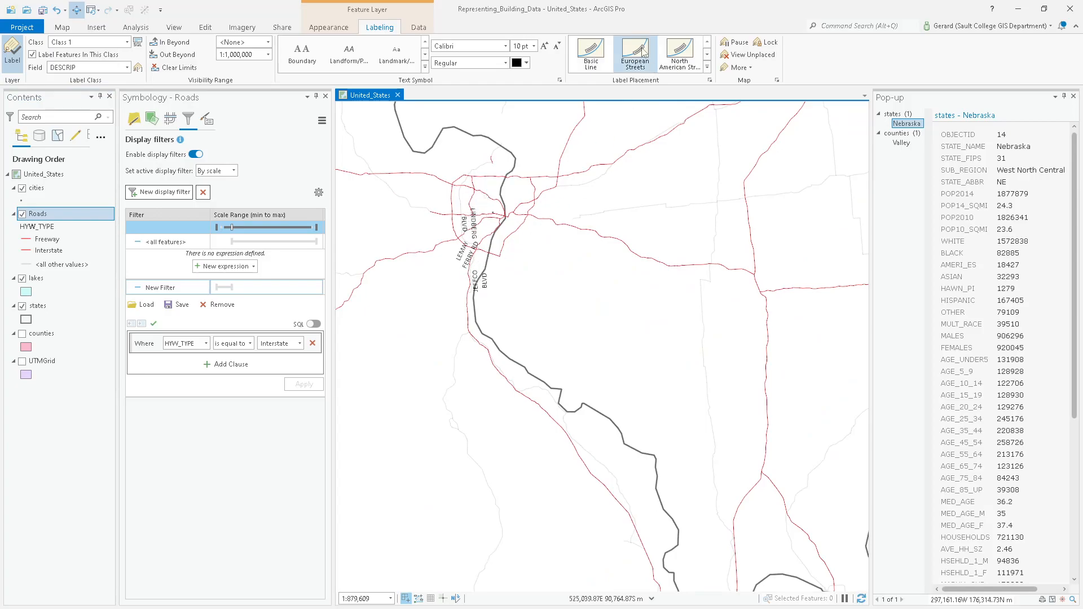
left_click(592, 52)
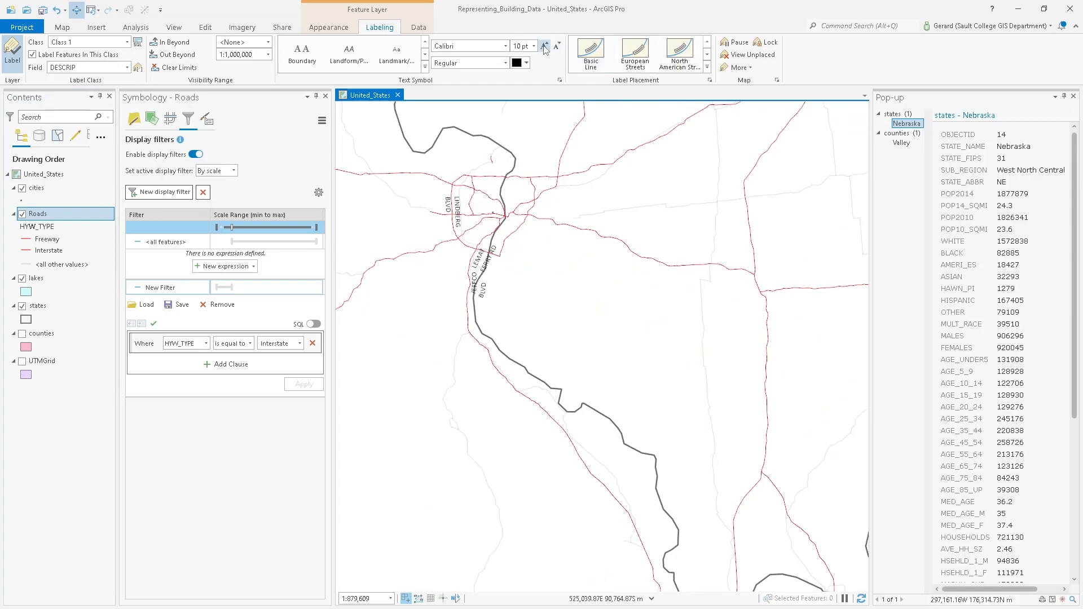
Set the Roads label text to 8 pt and color it medium gray.
left_click(534, 47)
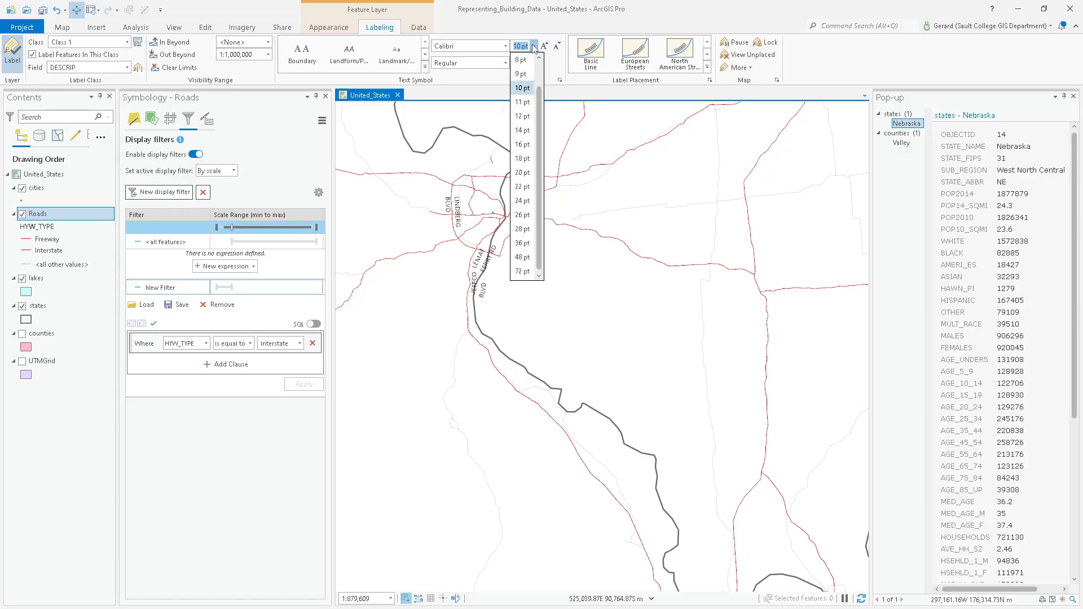
left_click(524, 60)
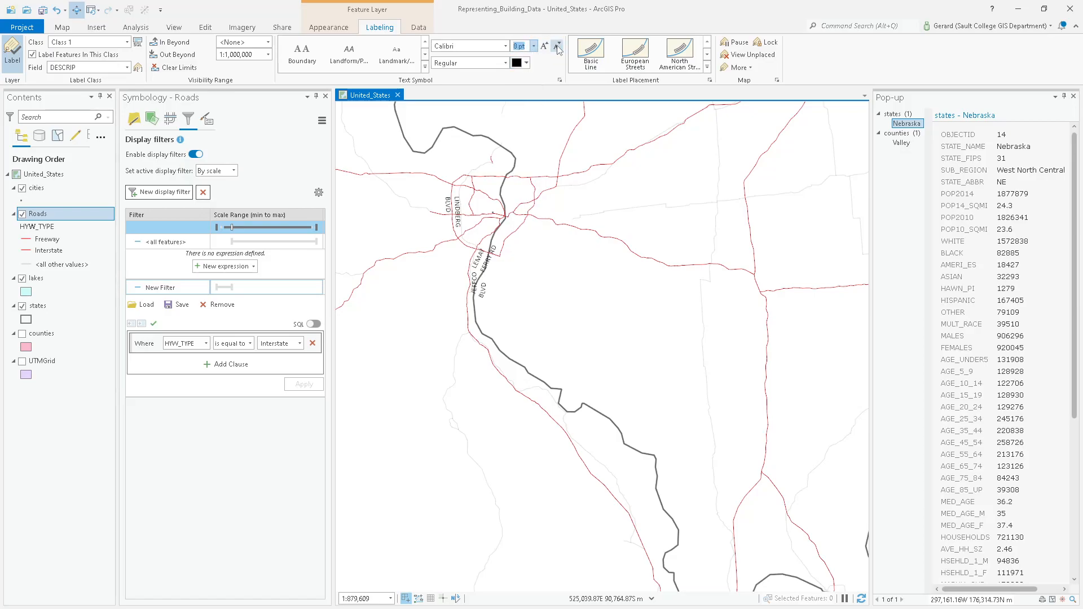
left_click(526, 63)
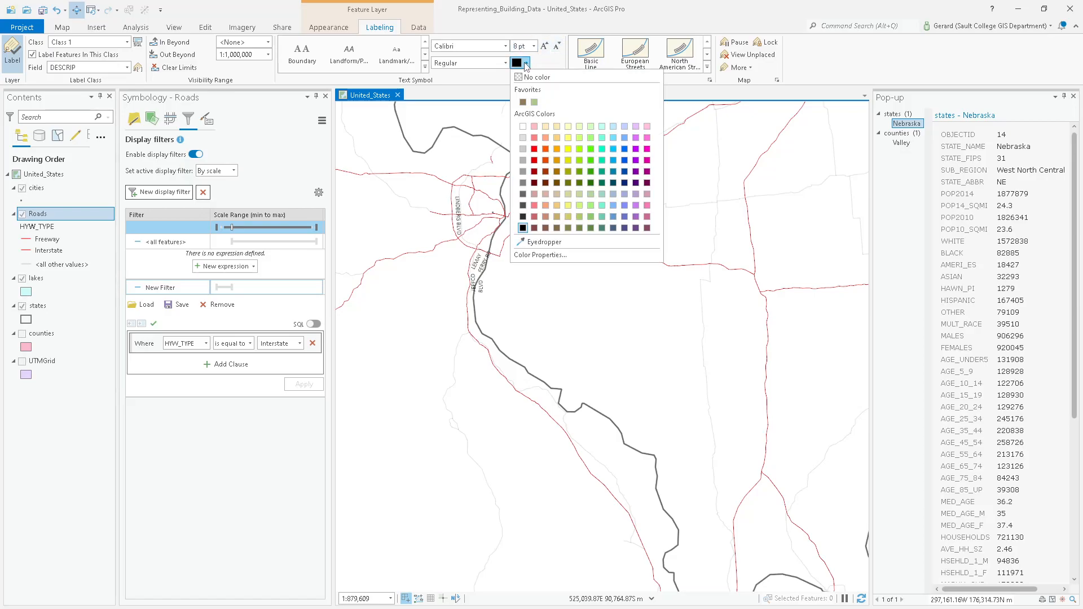
left_click(523, 183)
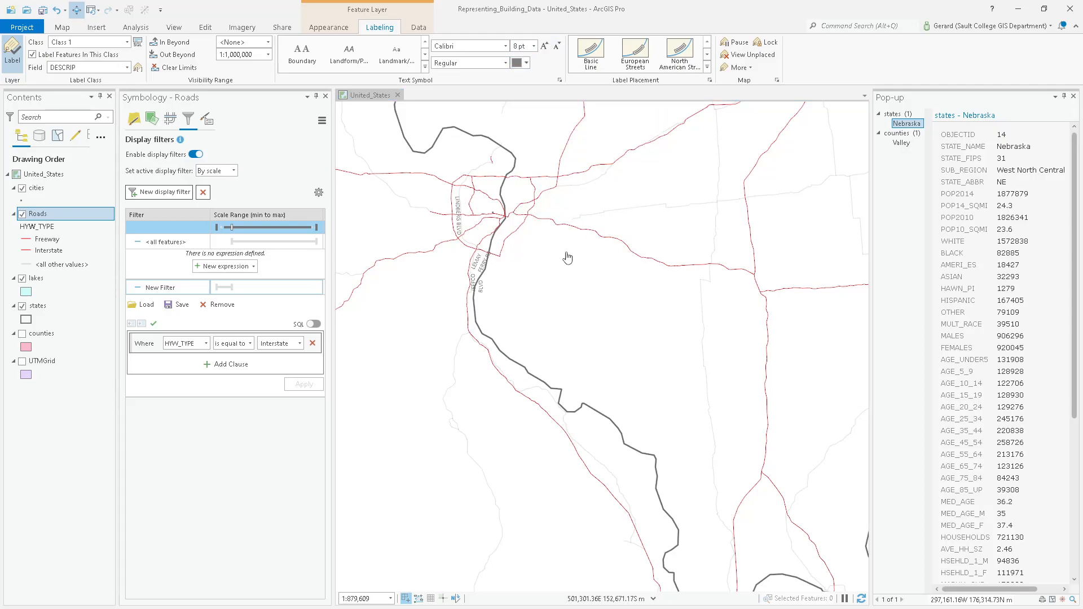
Limit the Roads label class with the query HYW_TYPE is equal to Interstate and apply it.
scroll(603, 250, "down", 4)
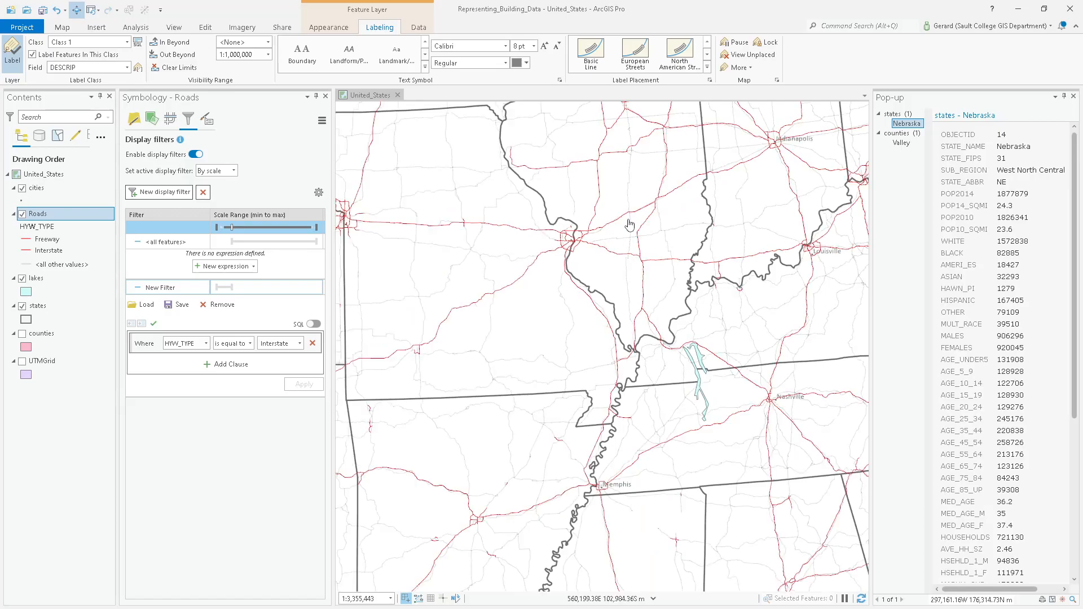
scroll(816, 250, "up", 1)
scroll(817, 250, "up", 5)
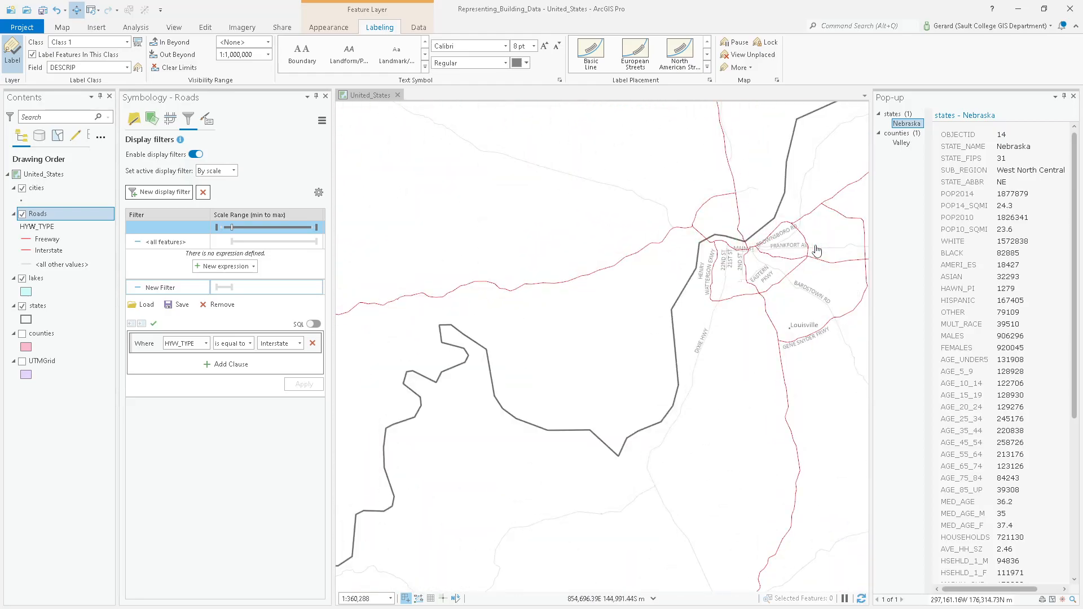
left_click(138, 67)
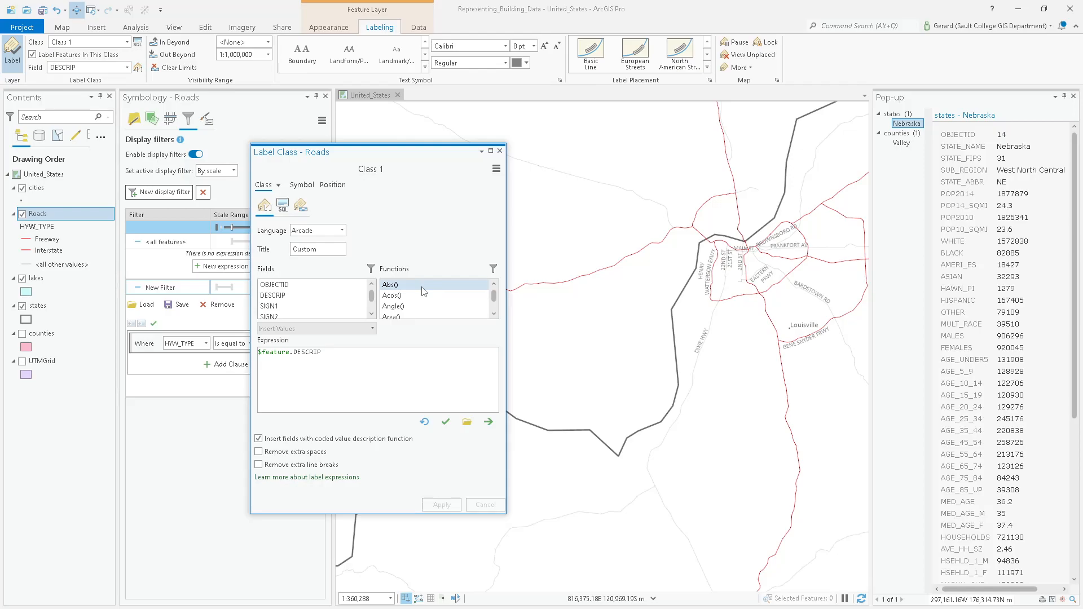
left_click(282, 205)
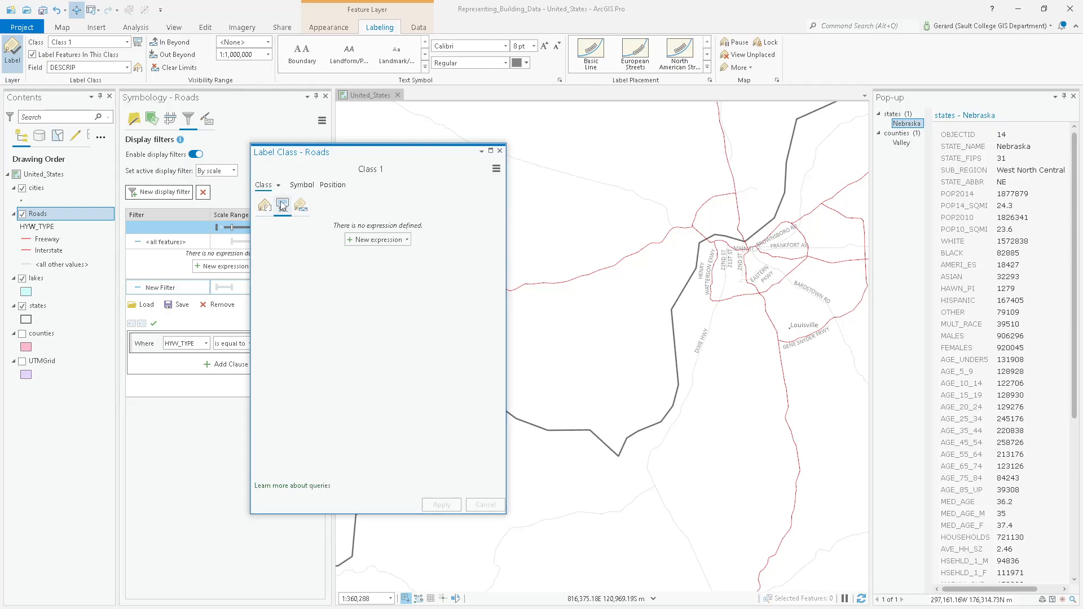
left_click(351, 239)
left_click(355, 269)
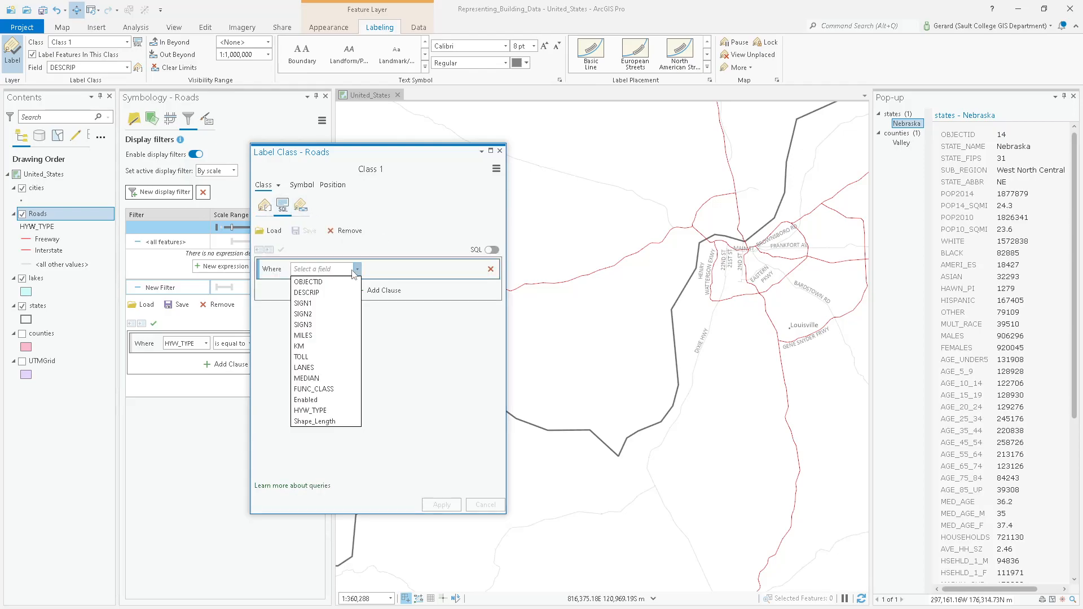
left_click(310, 410)
left_click(478, 271)
left_click(420, 293)
left_click(442, 505)
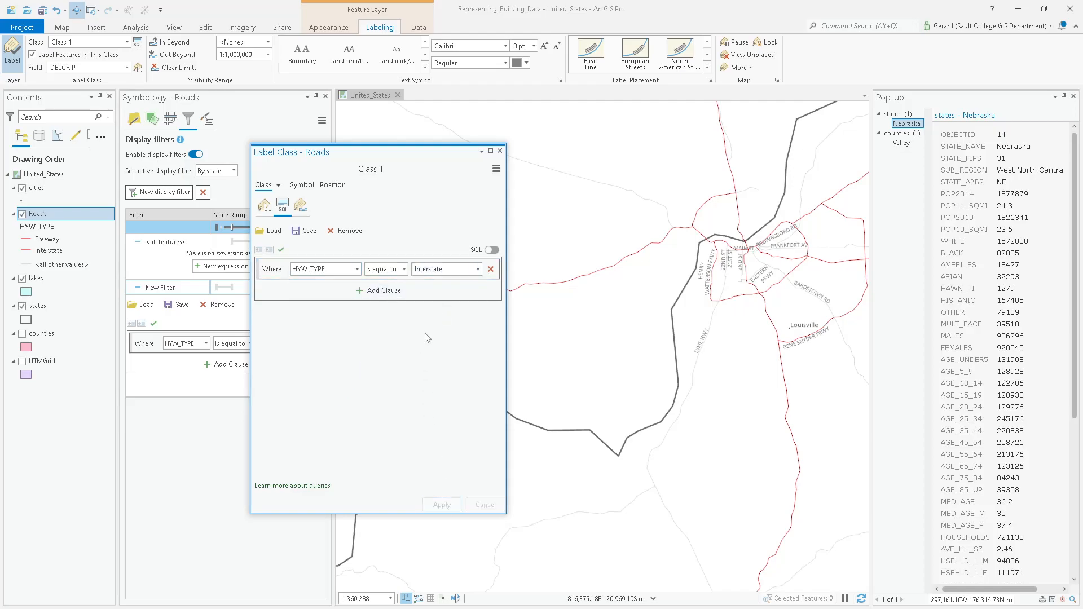
left_click(501, 152)
Inspect the filtered Roads labels around Louisville and along the interstate east of it.
left_click_drag(696, 309, 515, 361)
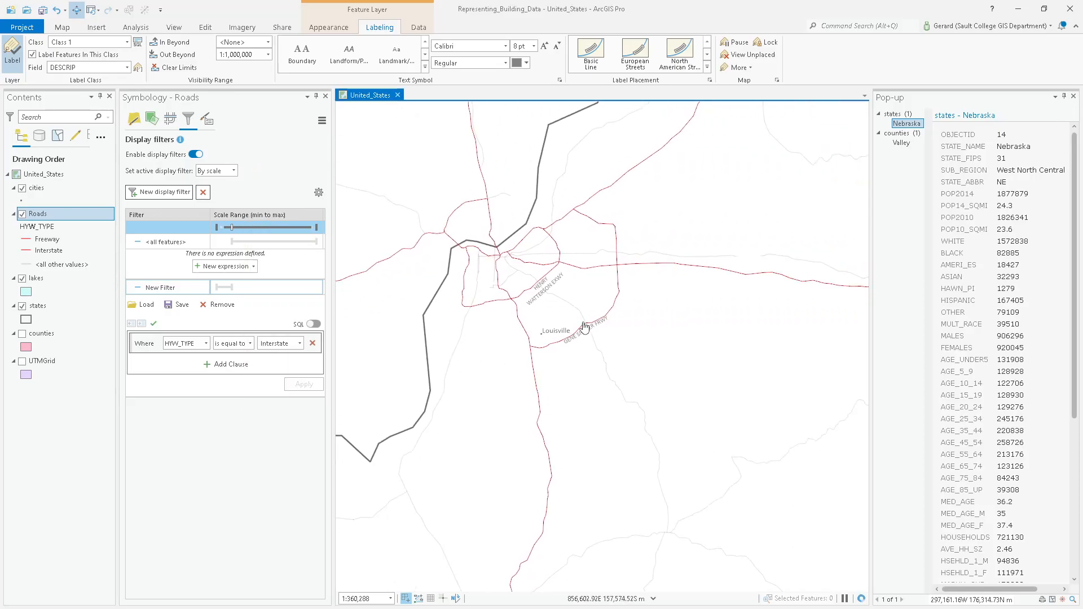
left_click_drag(732, 261, 526, 266)
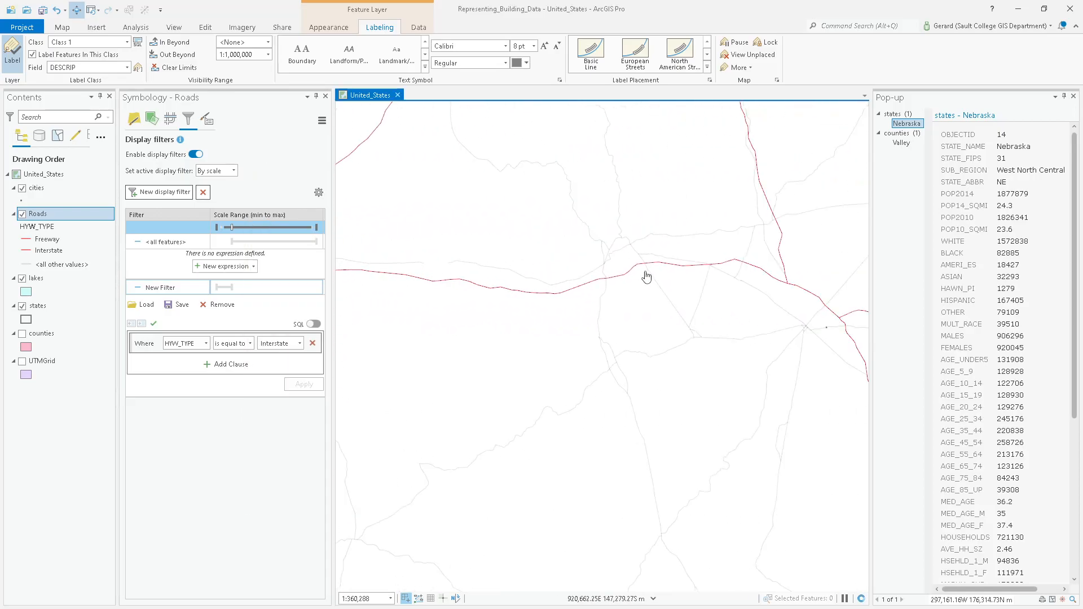
scroll(637, 304, "down", 2)
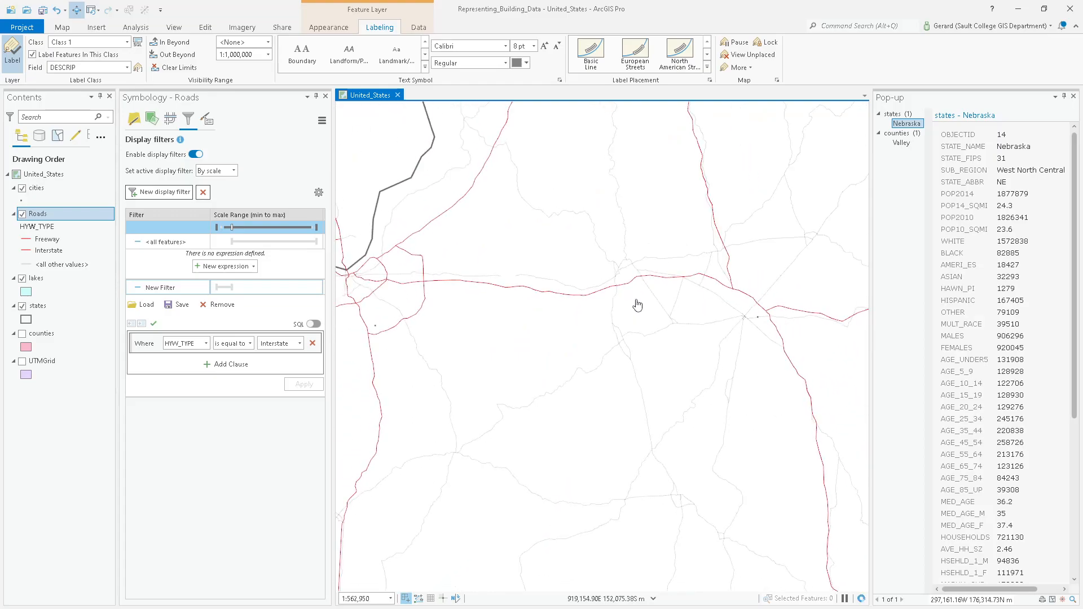
Examine how the interstates, minor roads and city labels display from Louisville to Memphis and out to the whole country.
scroll(637, 304, "down", 1)
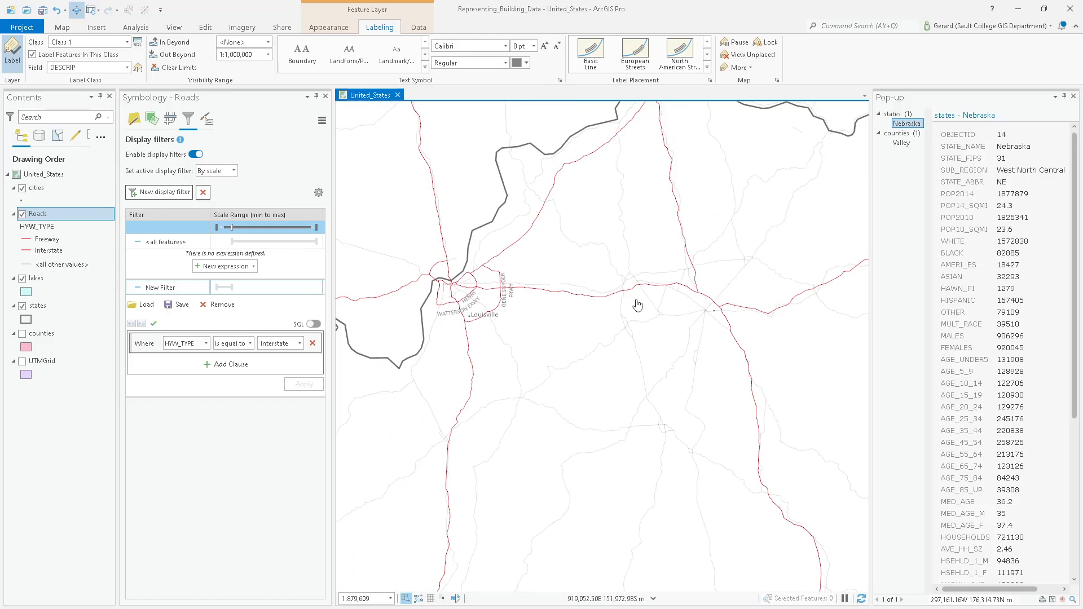
scroll(638, 304, "down", 2)
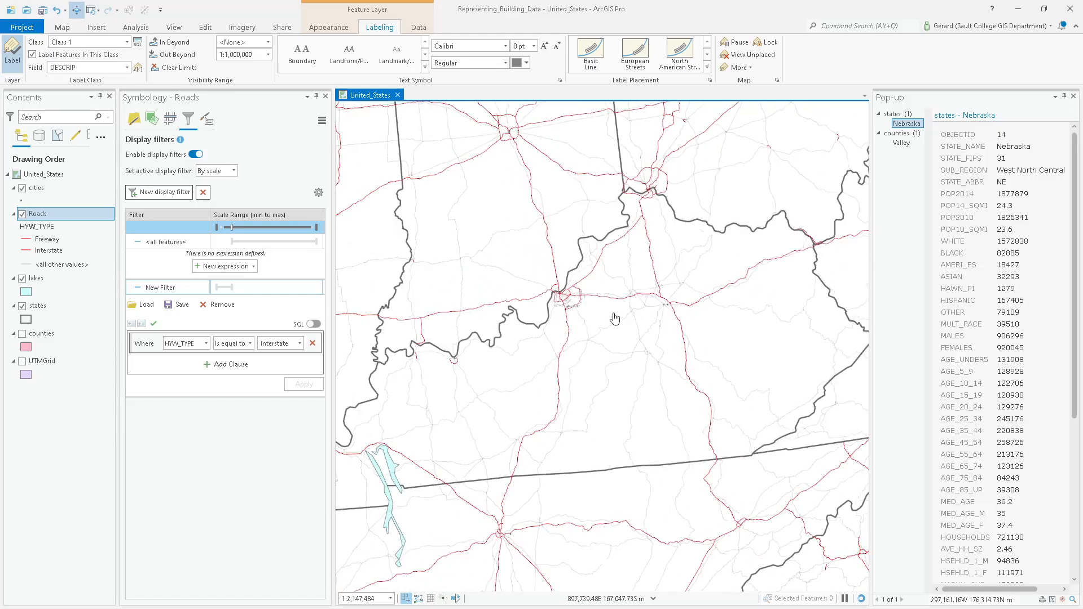
left_click_drag(518, 276, 640, 293)
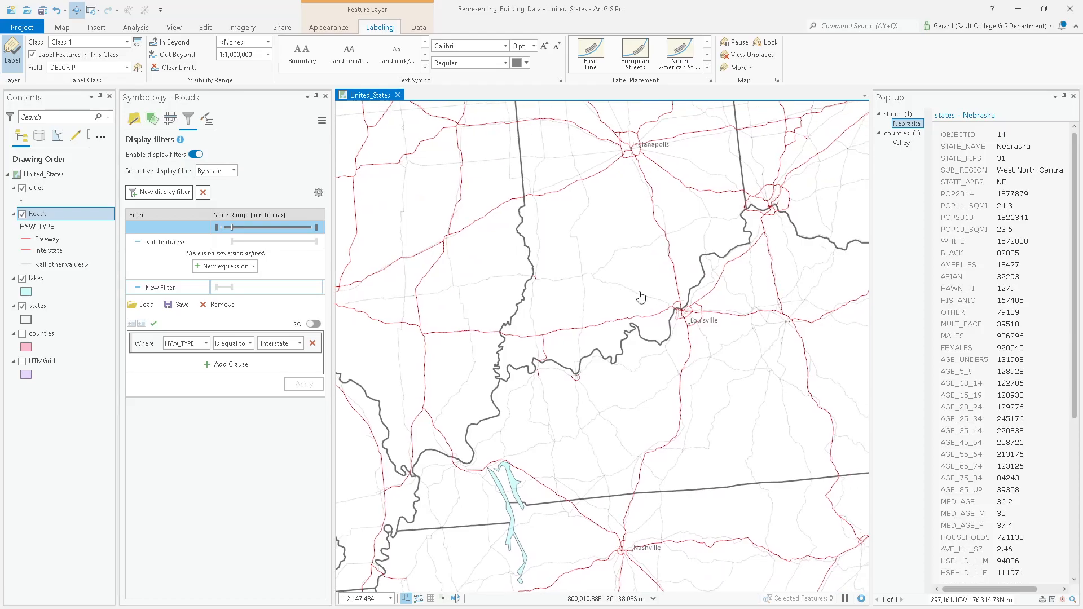
left_click_drag(582, 438, 625, 253)
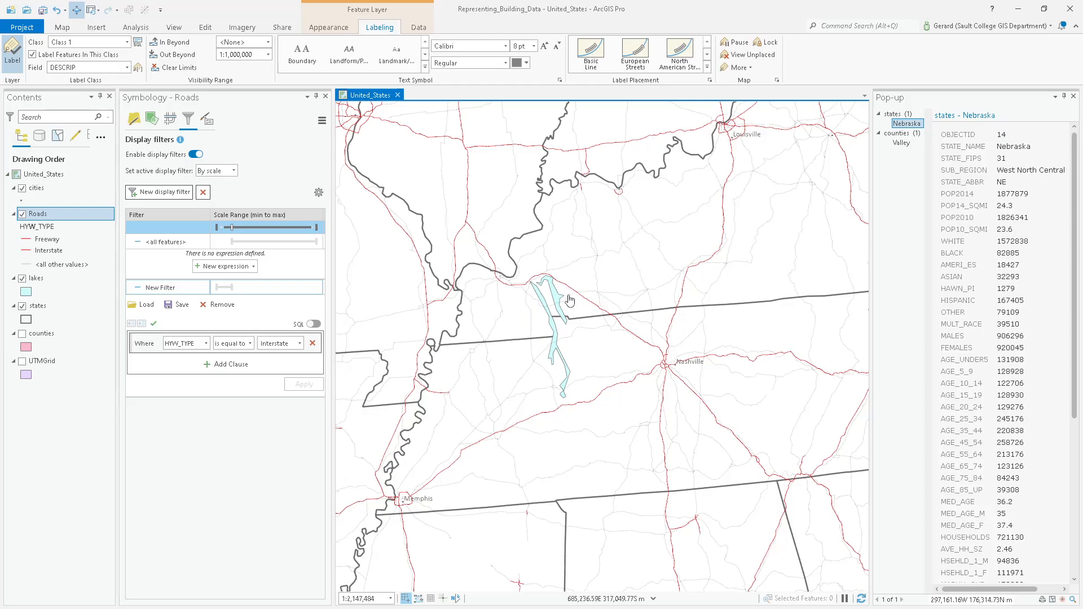
scroll(582, 261, "down", 5)
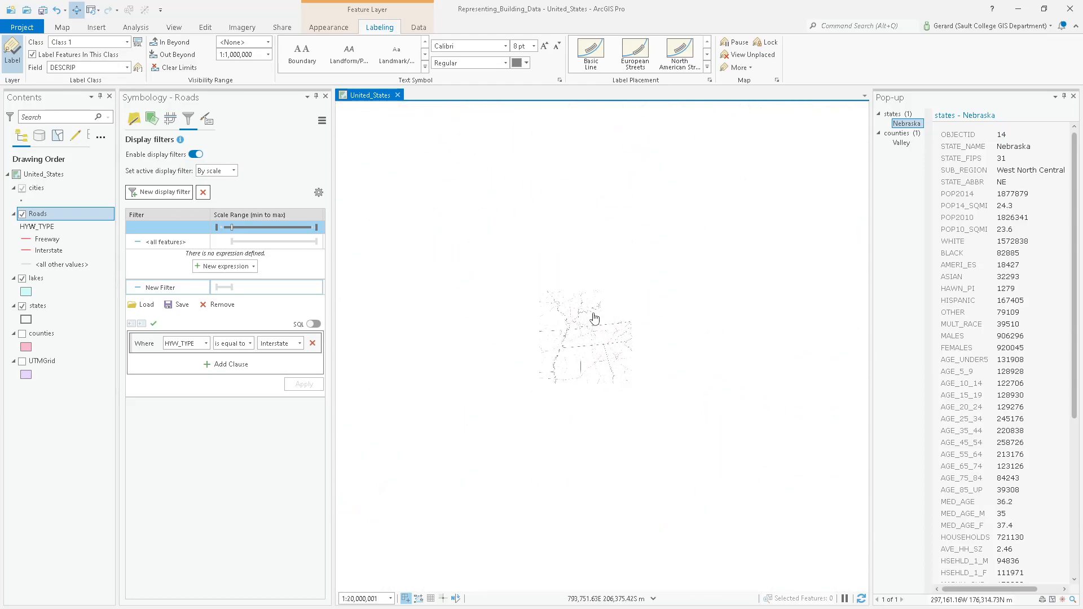
left_click_drag(599, 295, 699, 338)
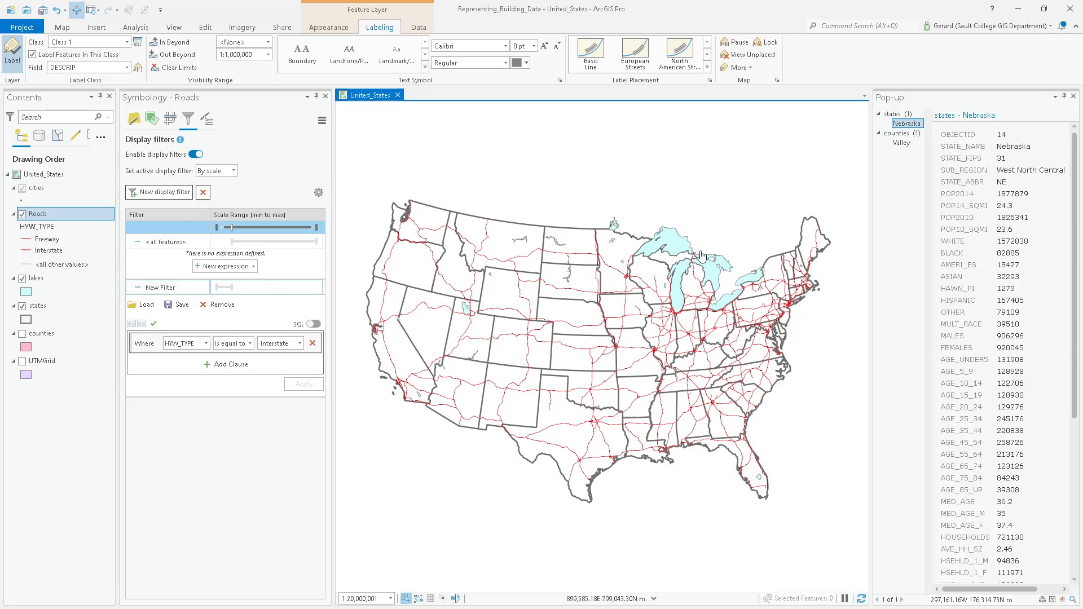
Examine the lake polygons, islands and roads around northern Michigan and Lake Huron at several scales, ending with the whole-country view.
scroll(702, 257, "up", 5)
scroll(695, 239, "up", 4)
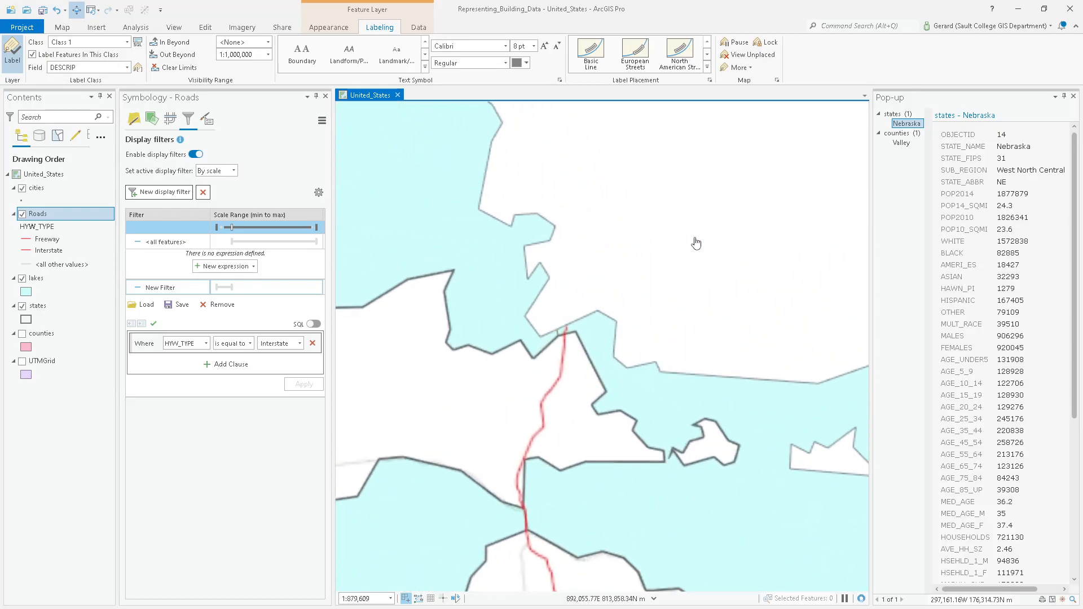
left_click_drag(554, 217, 694, 339)
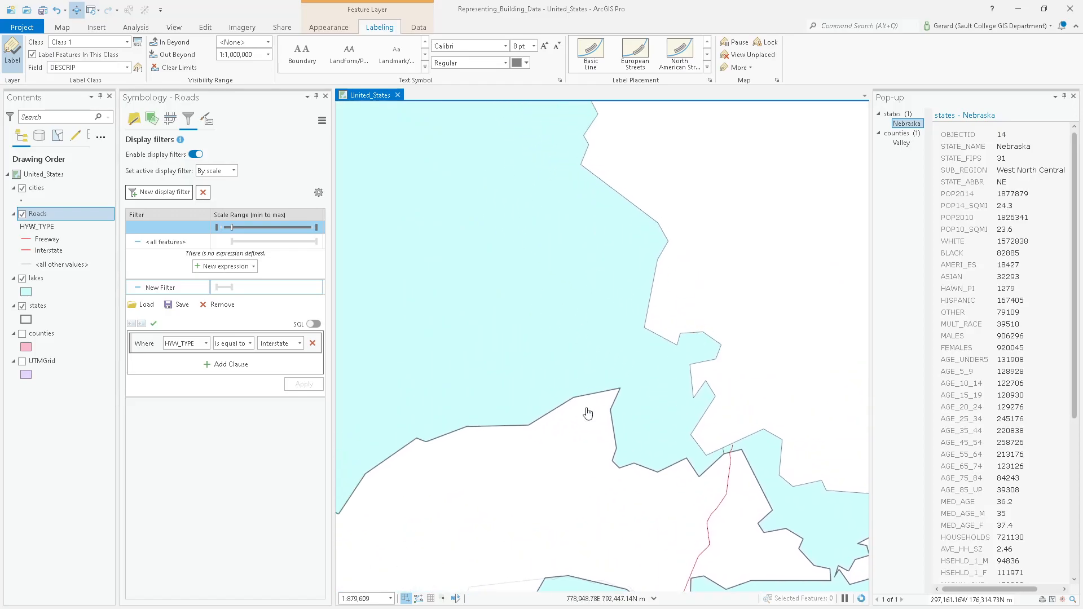
left_click_drag(588, 411, 651, 186)
left_click_drag(736, 426, 541, 307)
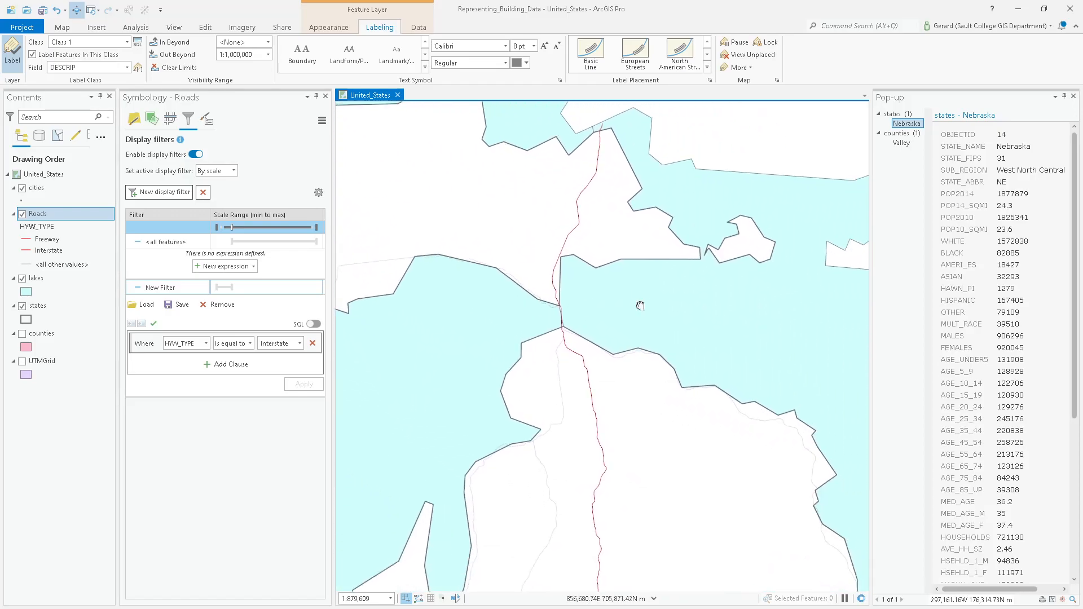
left_click_drag(643, 297, 622, 384)
scroll(688, 338, "up", 4)
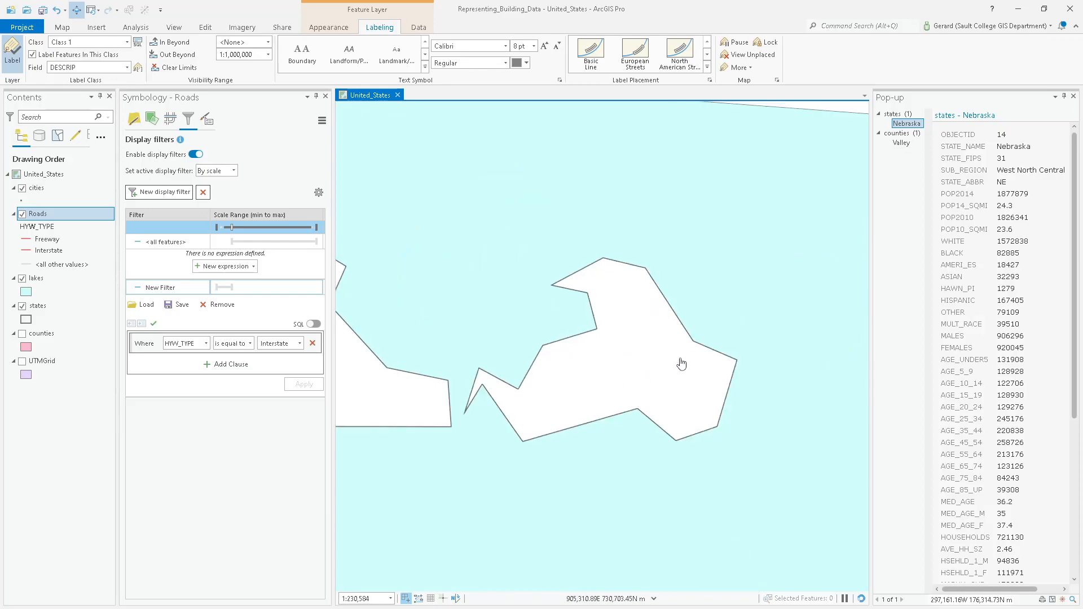
scroll(604, 370, "down", 8)
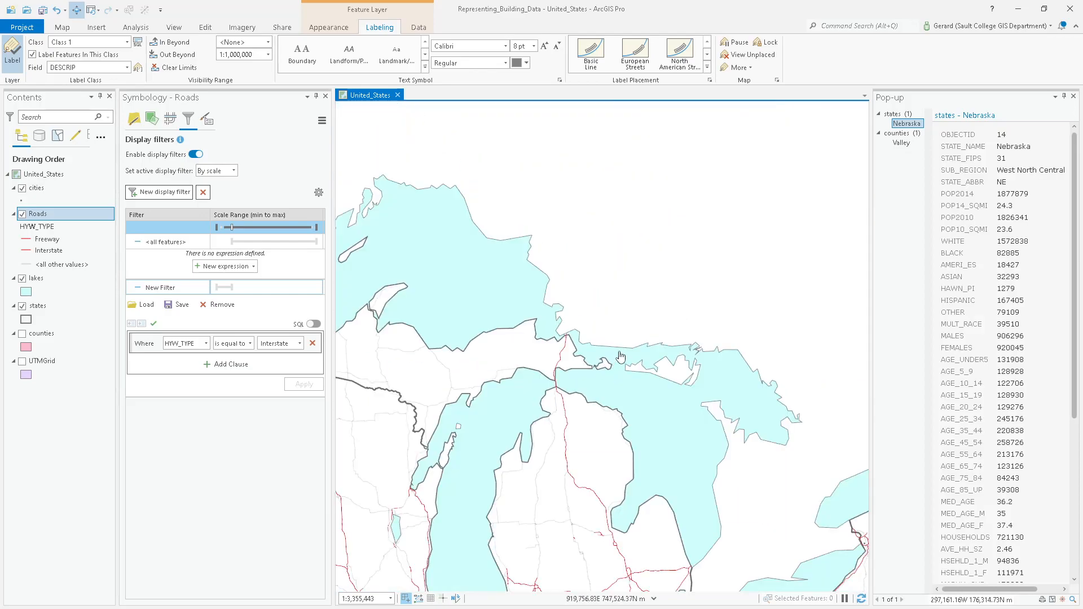
scroll(715, 362, "up", 6)
left_click_drag(513, 375, 786, 204)
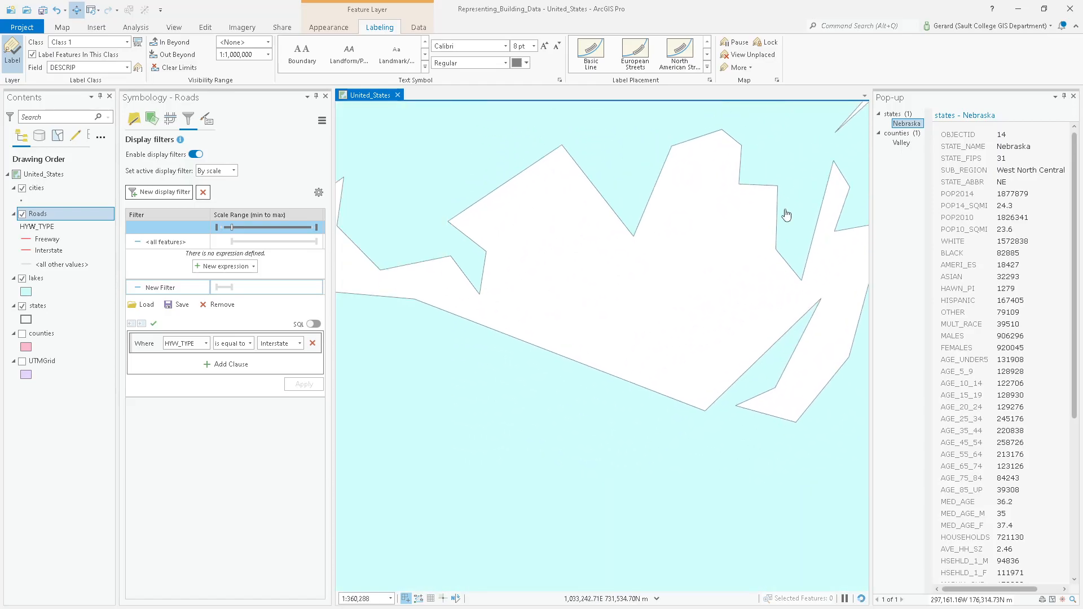
scroll(771, 282, "down", 1)
left_click_drag(719, 294, 687, 344)
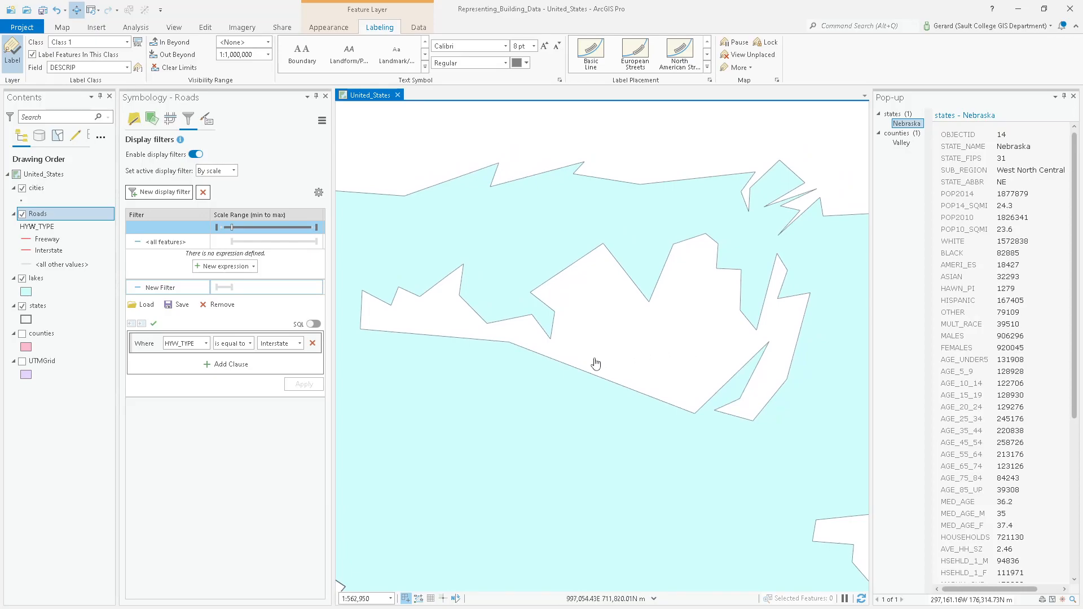
scroll(571, 434, "down", 10)
left_click_drag(573, 424, 683, 256)
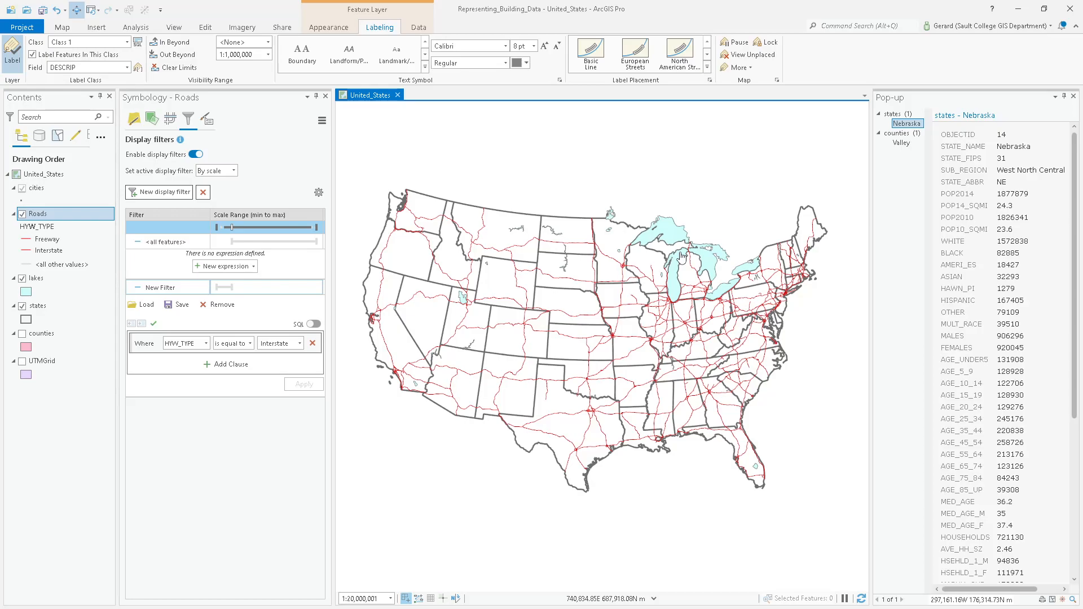
Read the Lakes requirements, including the Water Body legend patch, in the Word lab table and review the lakes on the United_States map in ArcGIS Pro.
key("alt+Tab")
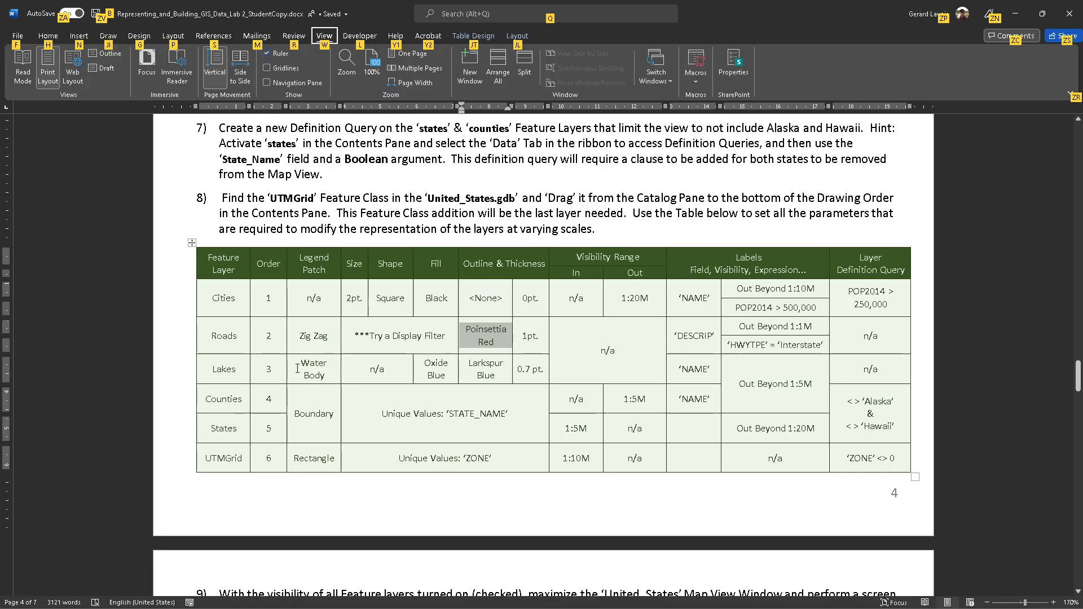
left_click_drag(300, 363, 333, 379)
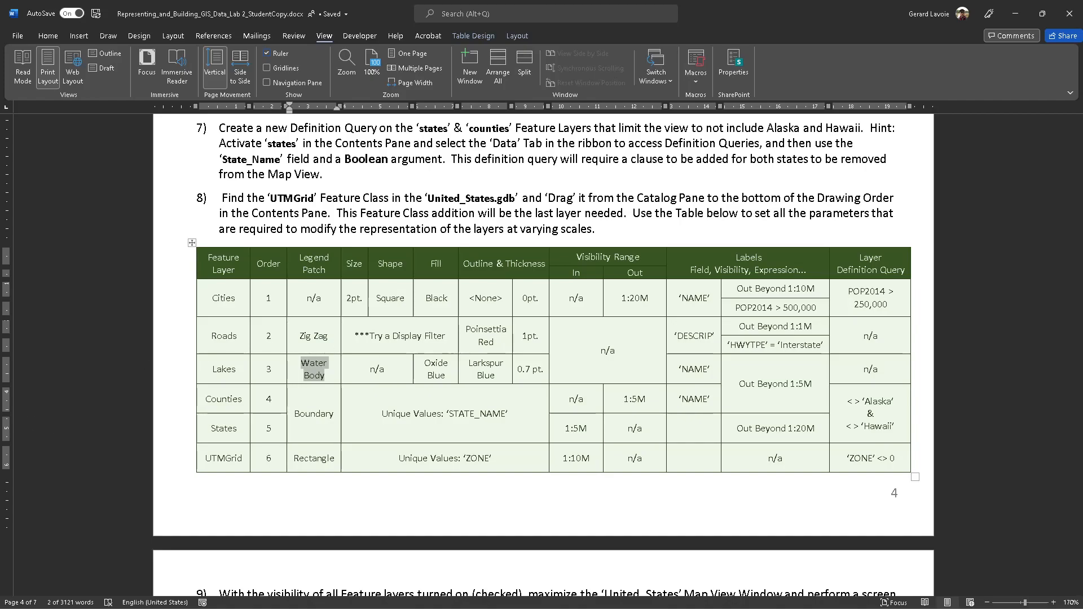
key("alt+Tab")
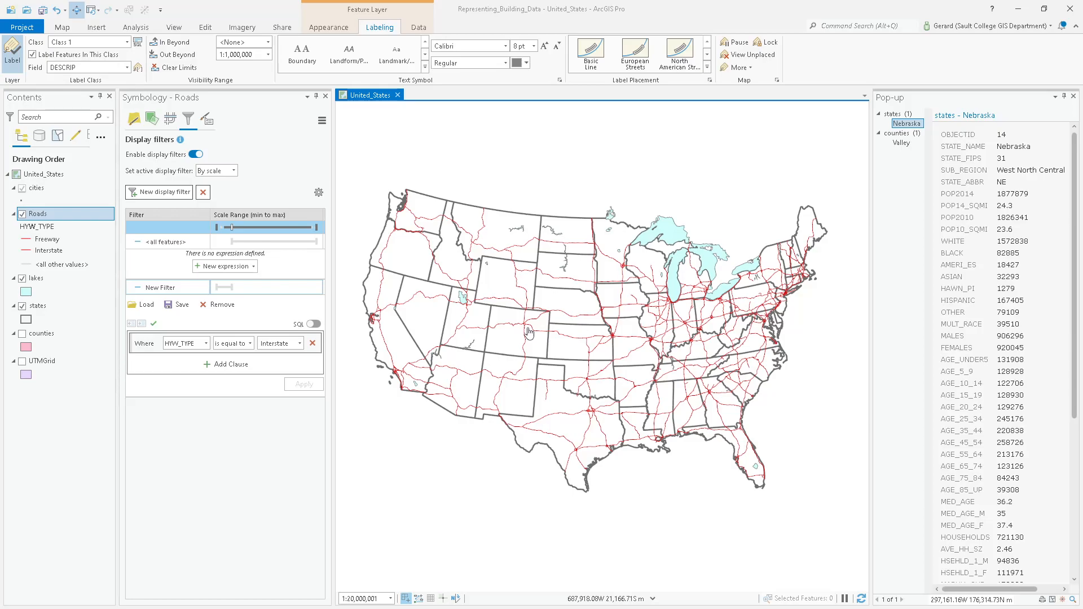
scroll(679, 322, "up", 3)
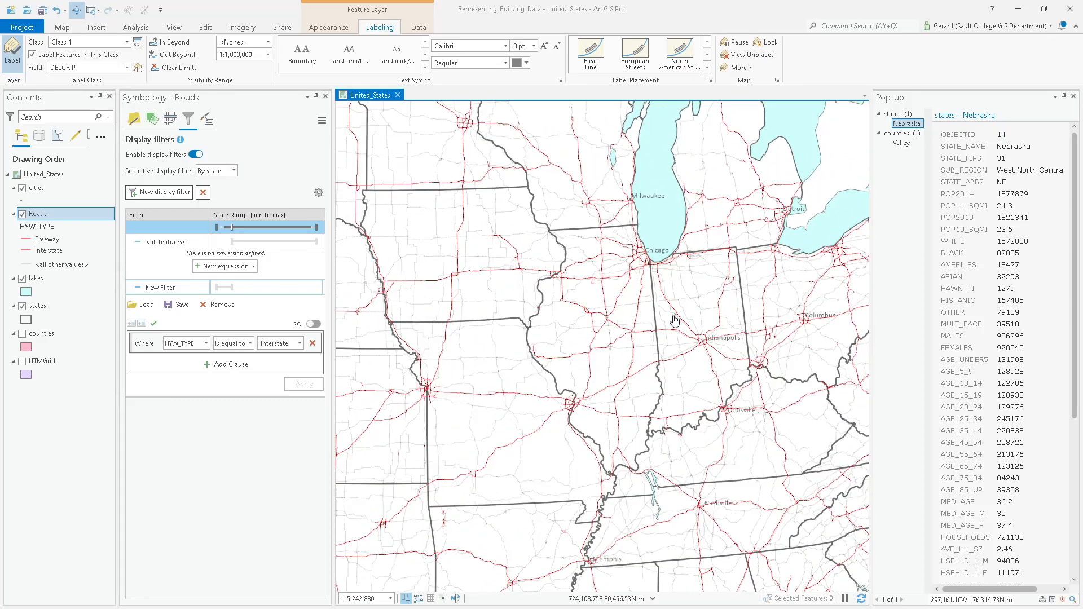
scroll(597, 337, "down", 3)
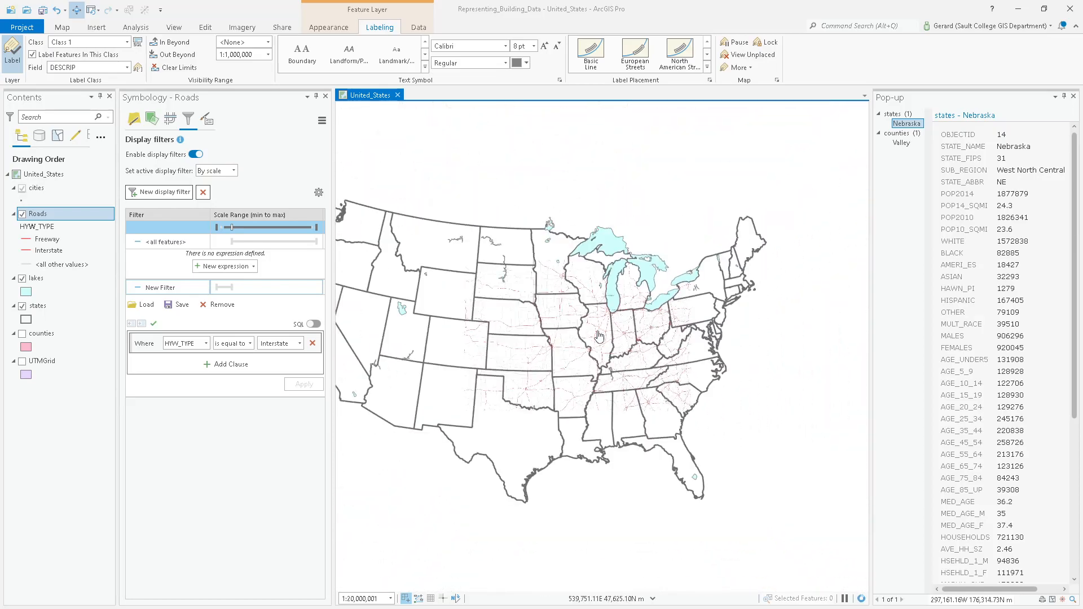
left_click_drag(601, 330, 674, 322)
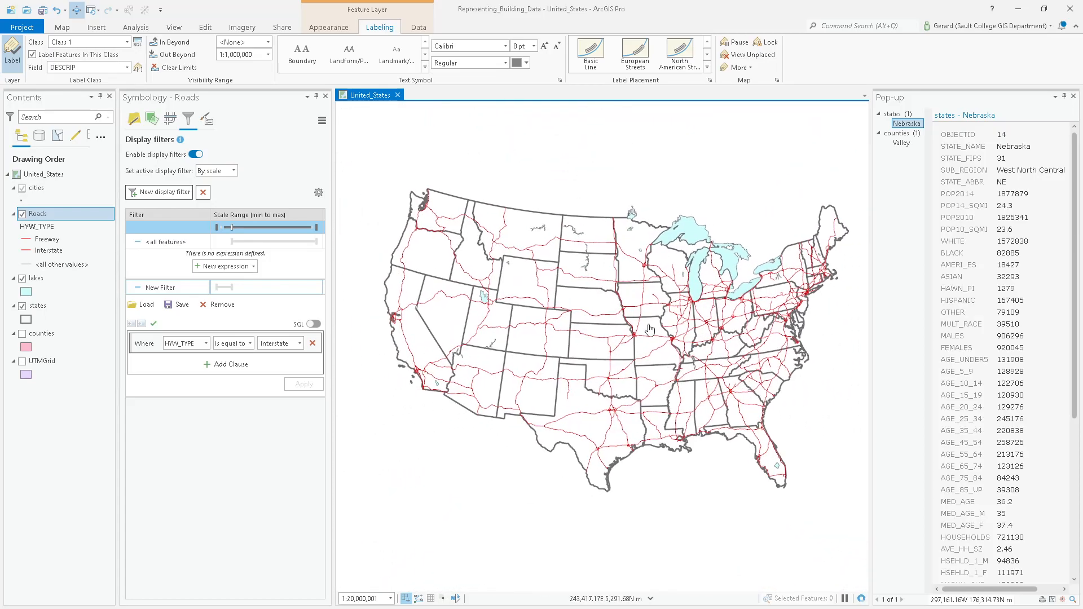
key("alt+Tab")
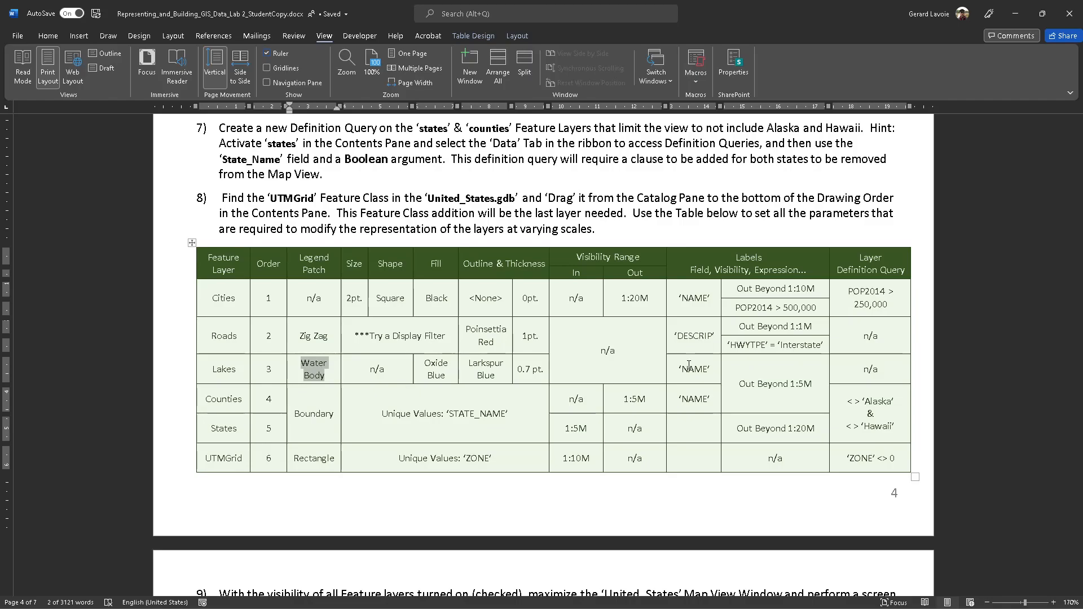
key("alt+Tab")
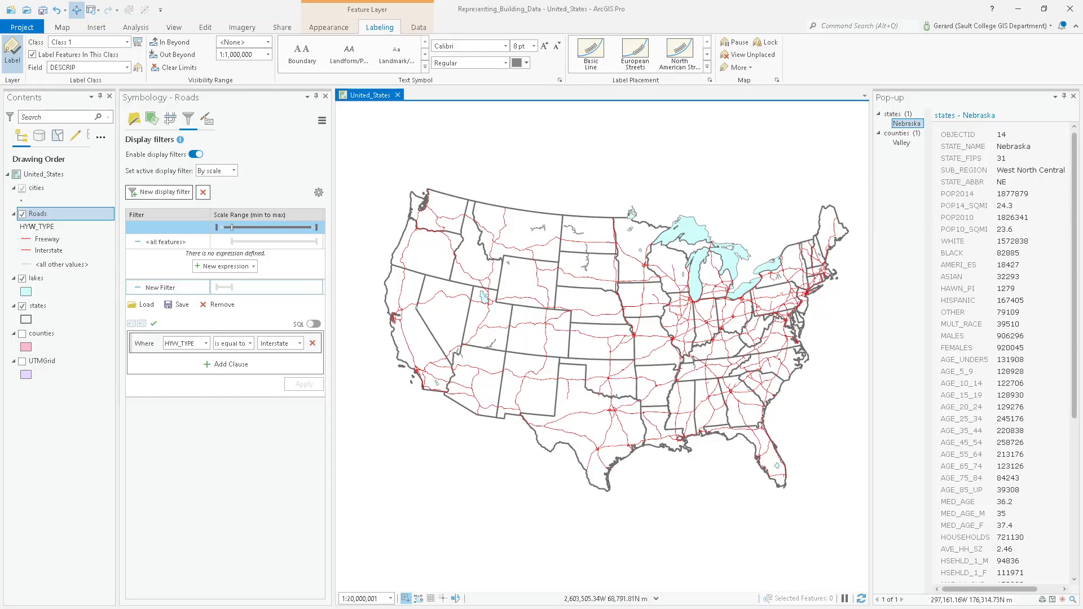
Give the lakes layer symbol a light grayish-blue fill and a dark blue outline, and apply the changes.
left_click(33, 282)
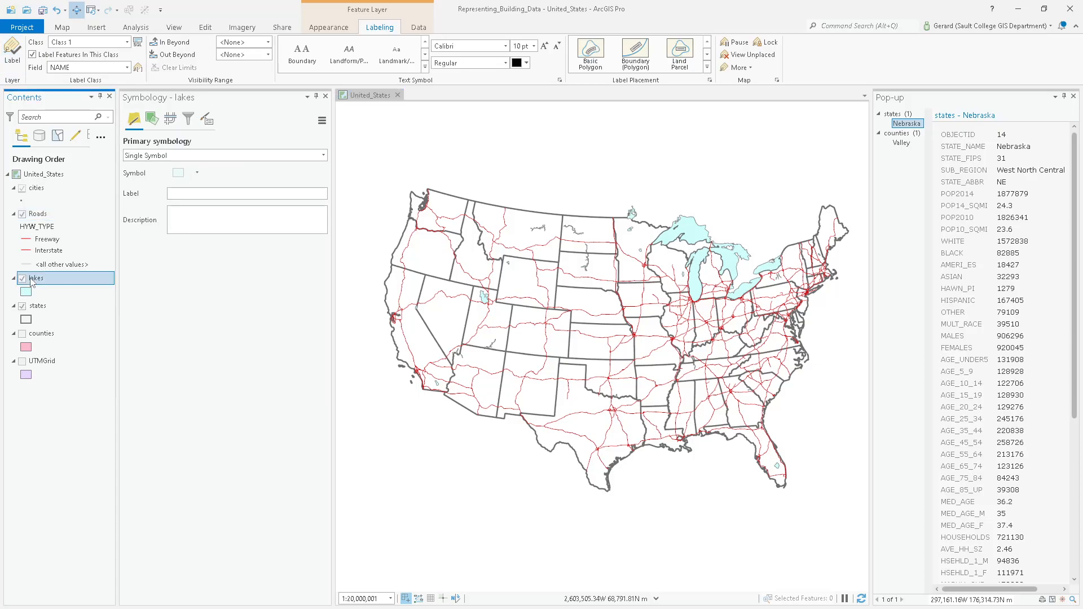
left_click(180, 173)
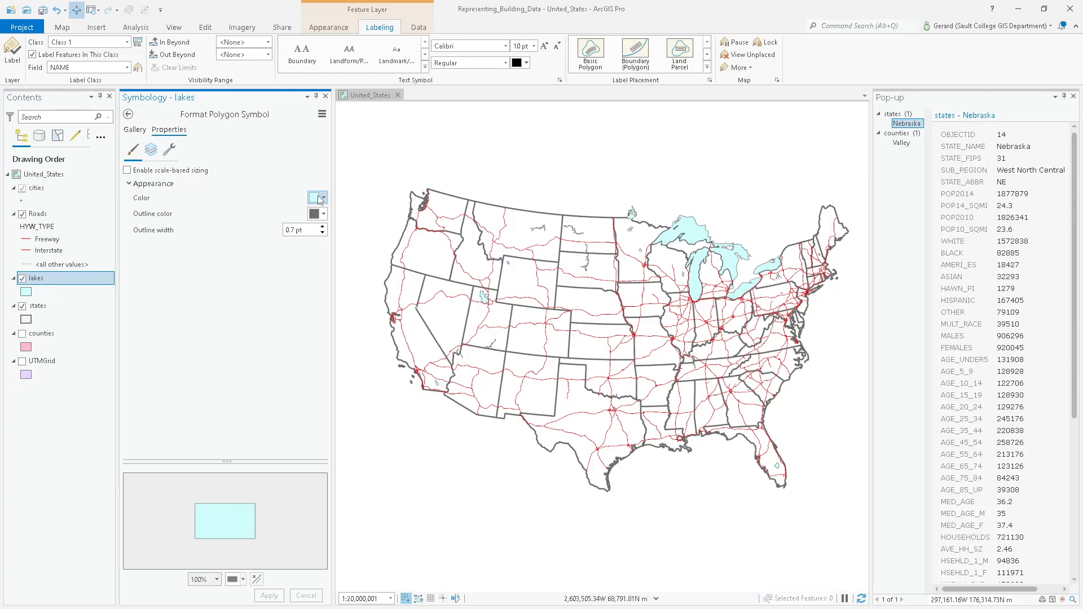
left_click(317, 197)
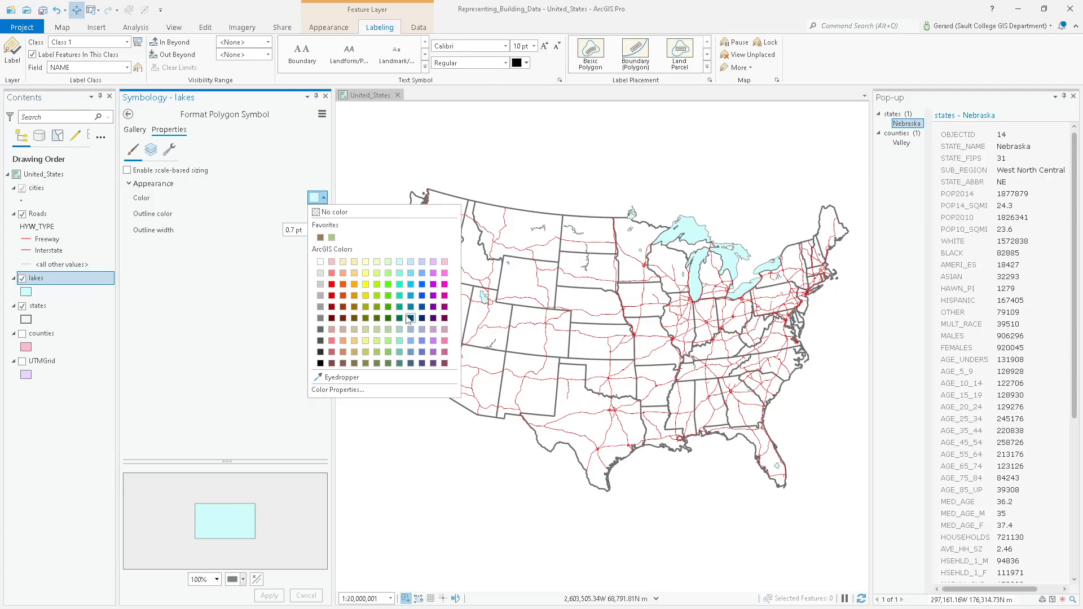
left_click(410, 330)
left_click(317, 215)
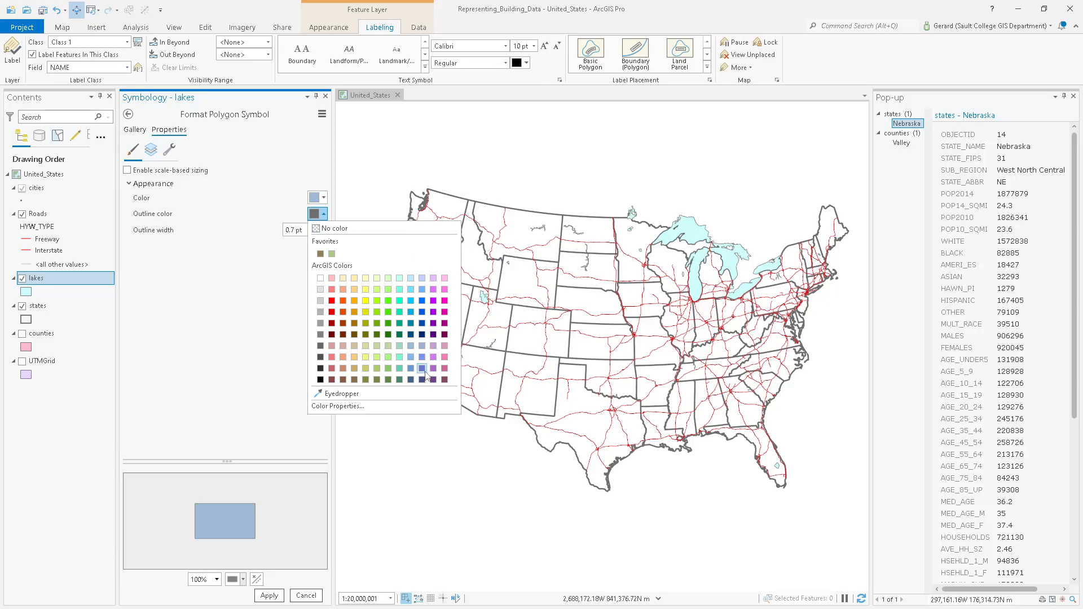
left_click(422, 380)
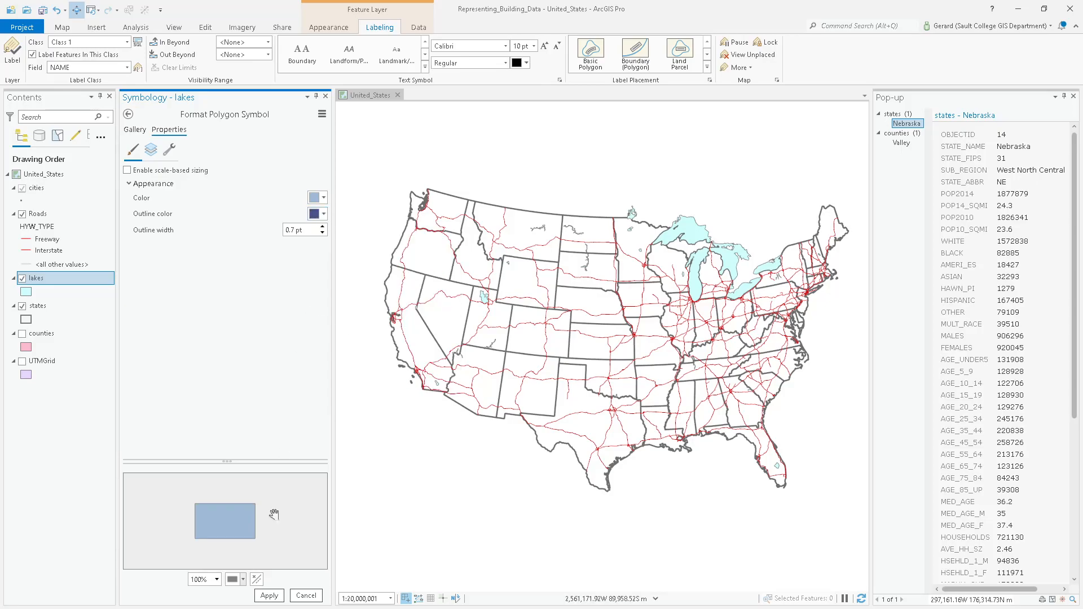
left_click(272, 595)
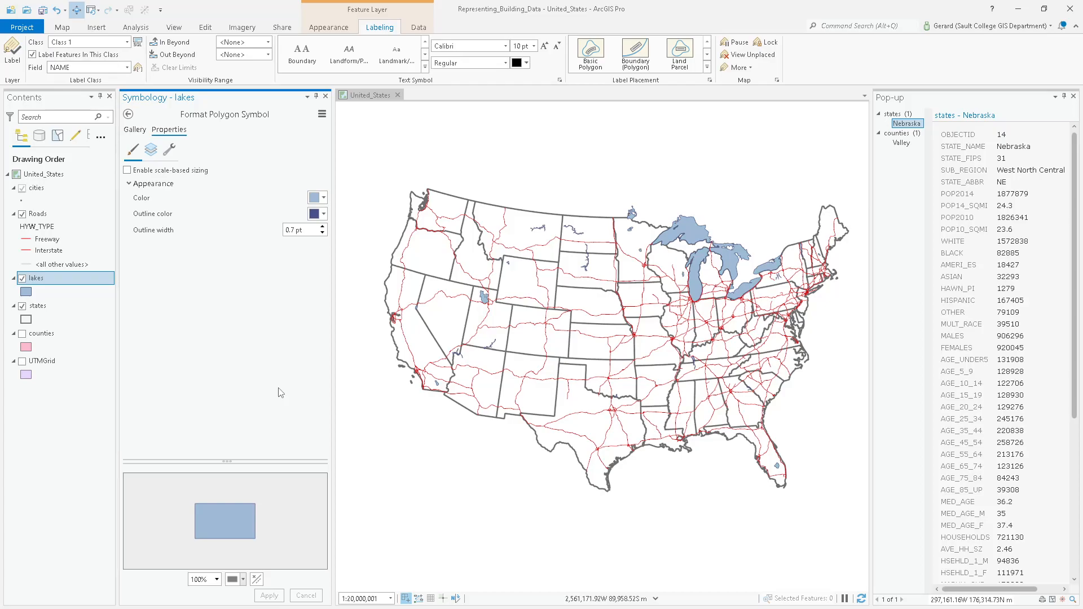
Check the Lakes fill and outline colors in the Word lab table, and return to ArcGIS Pro.
key("alt+Tab")
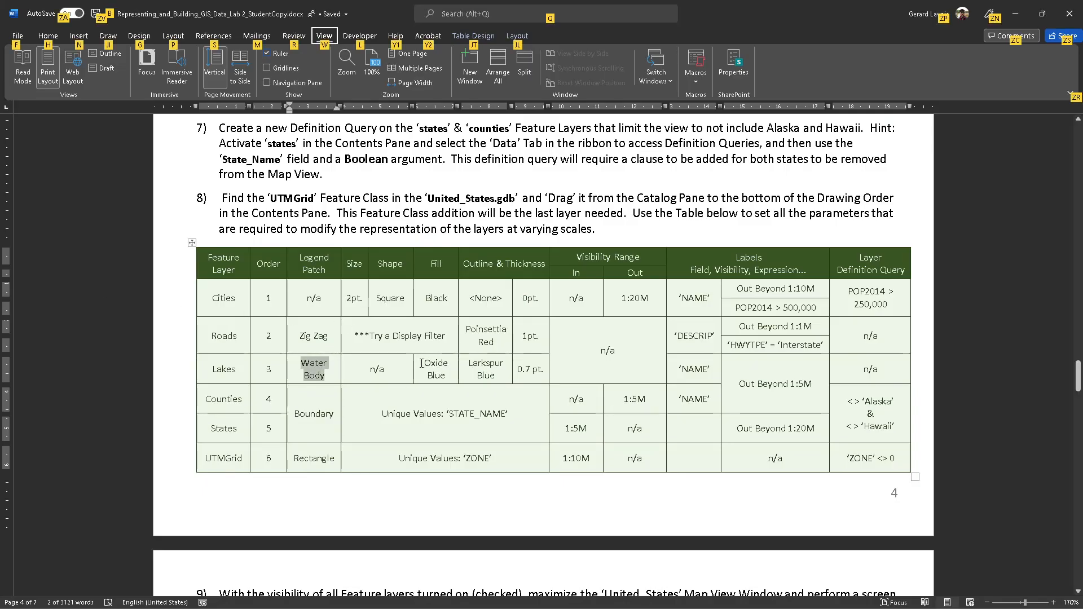
left_click_drag(421, 363, 449, 372)
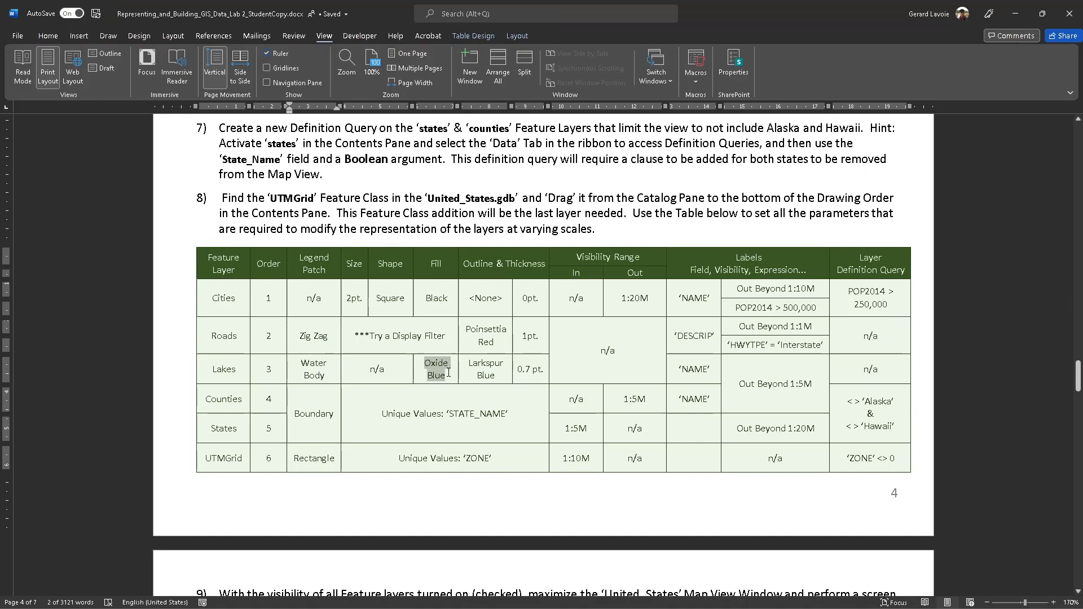
left_click(473, 370)
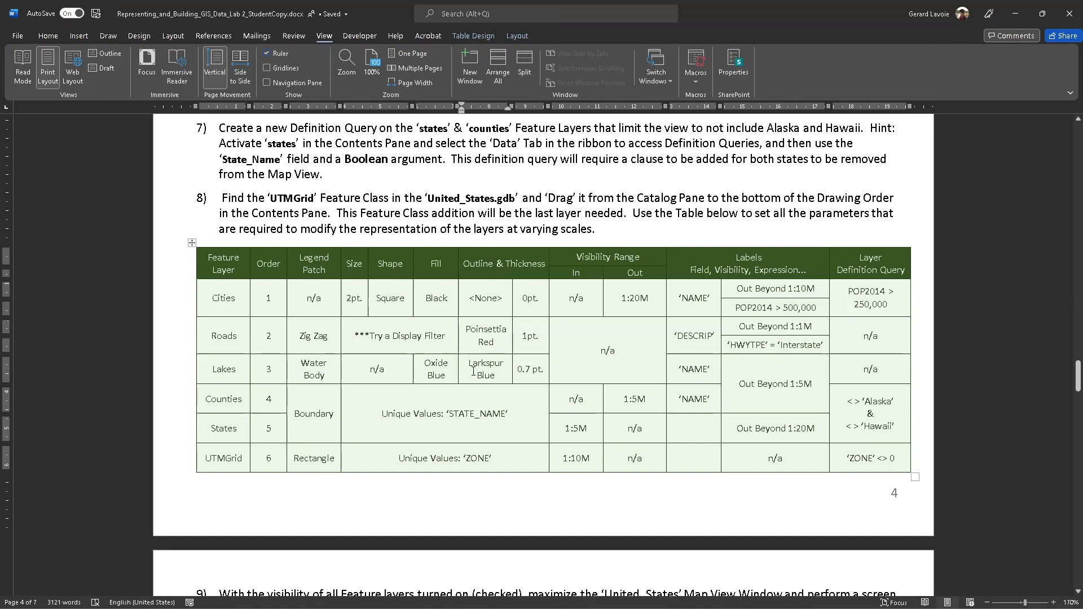
key("alt+Tab")
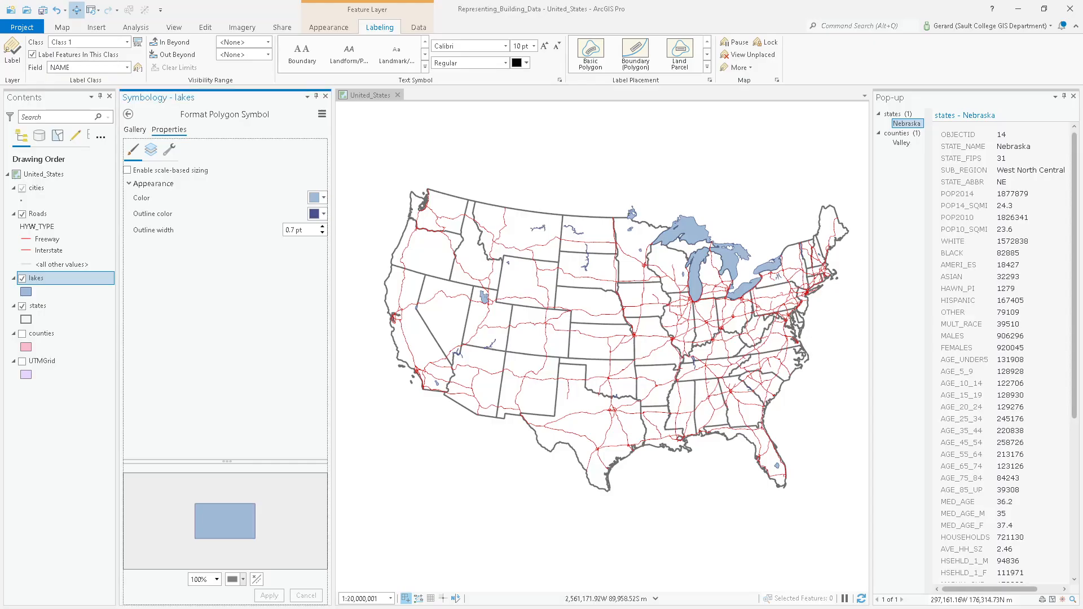
Try Larkspur Blue as the lakes fill color and recheck the Lakes colors in the Word lab table.
left_click(315, 197)
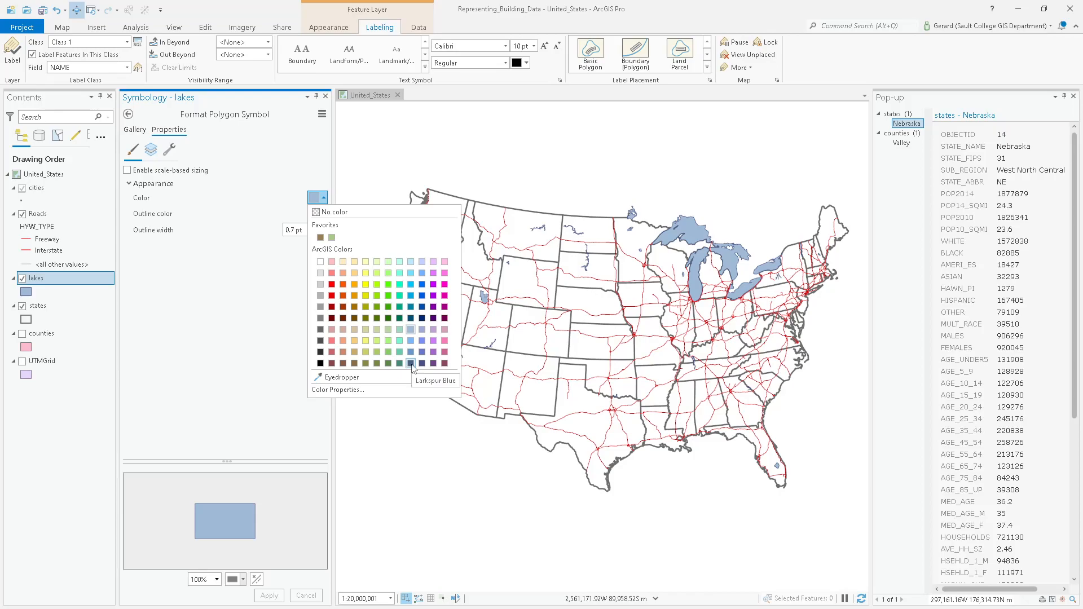
left_click(410, 363)
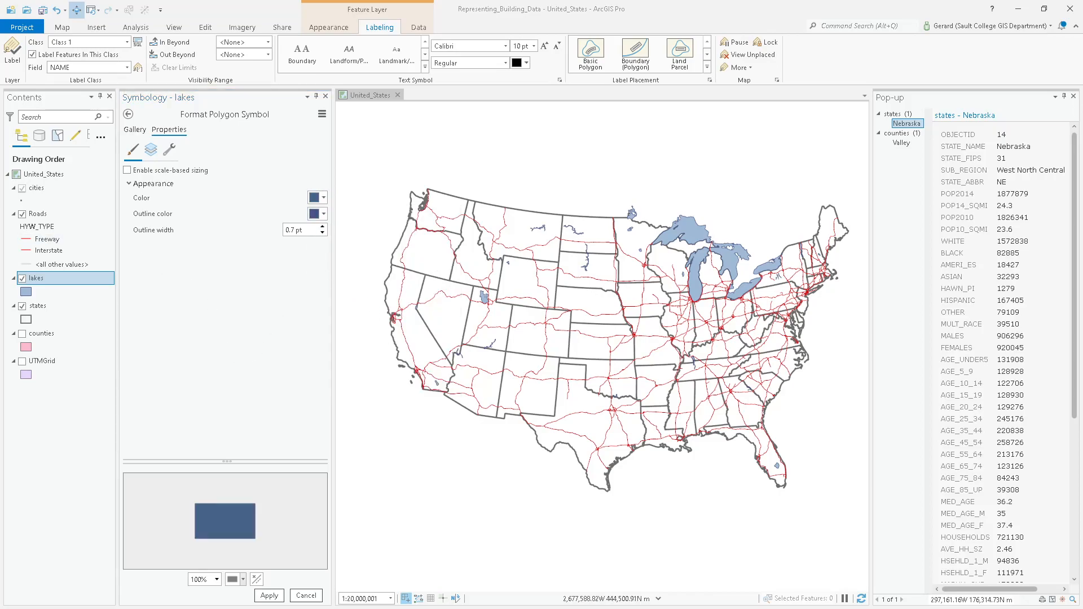
key("alt+Tab")
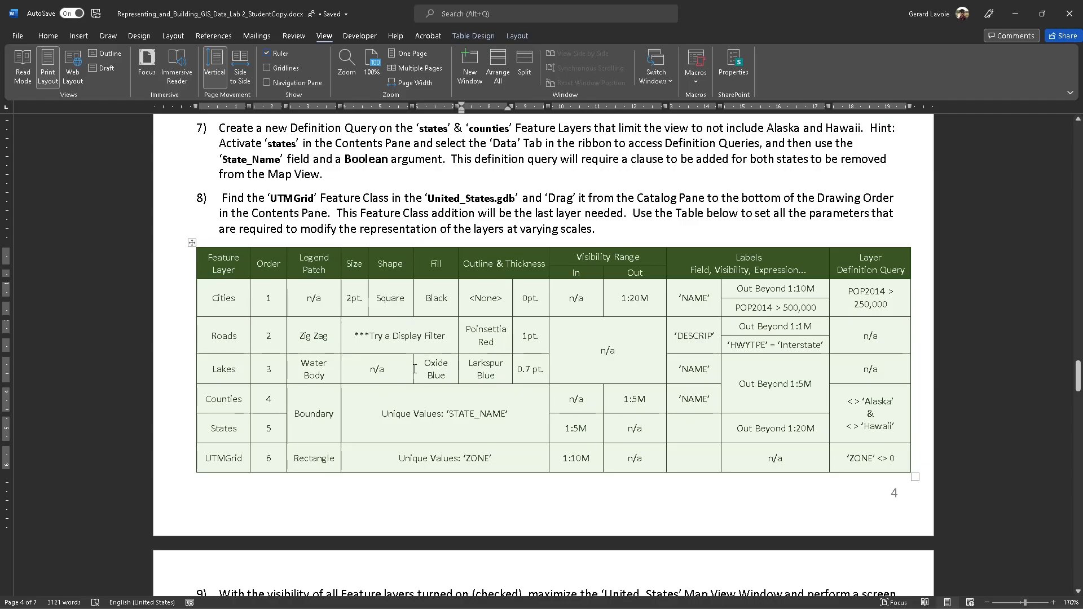
left_click(447, 375)
key("alt+Tab")
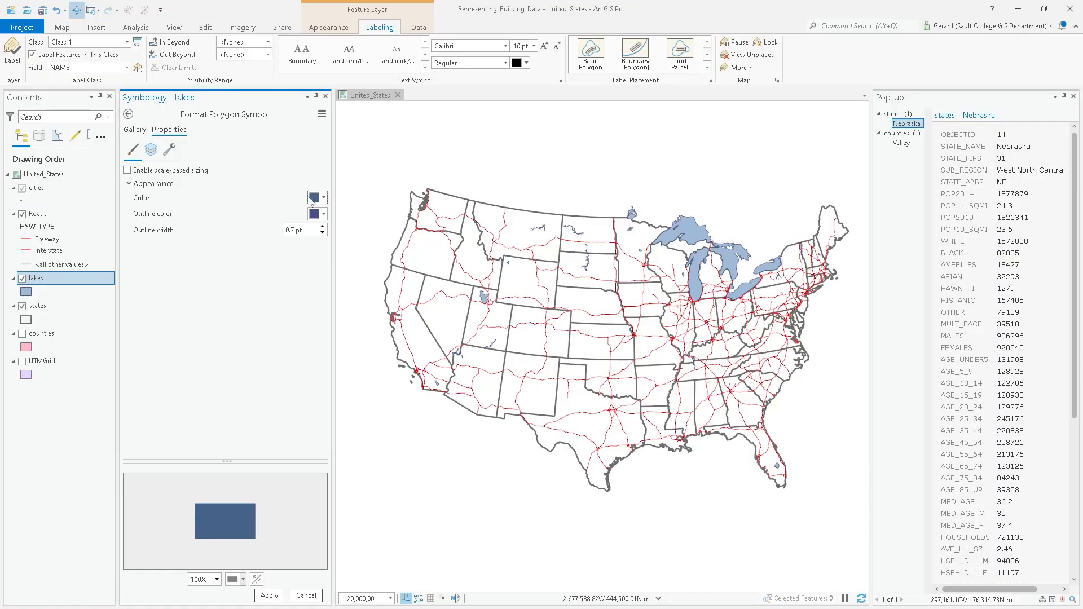
Set the lakes symbol's outline color to Larkspur Blue and its fill to Oxide Blue, and apply the changes.
left_click(323, 215)
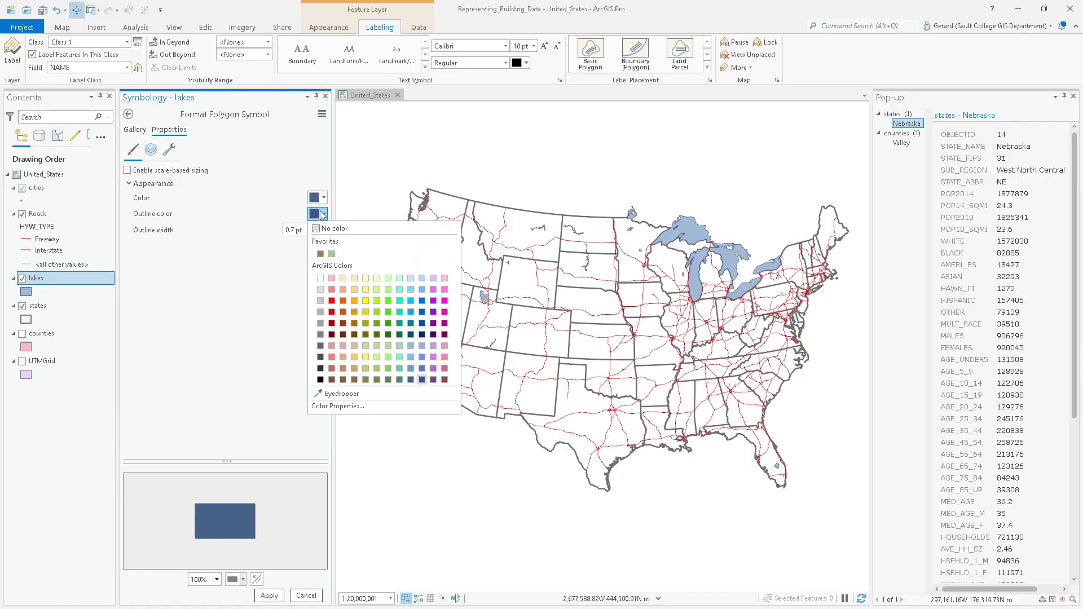
left_click(411, 377)
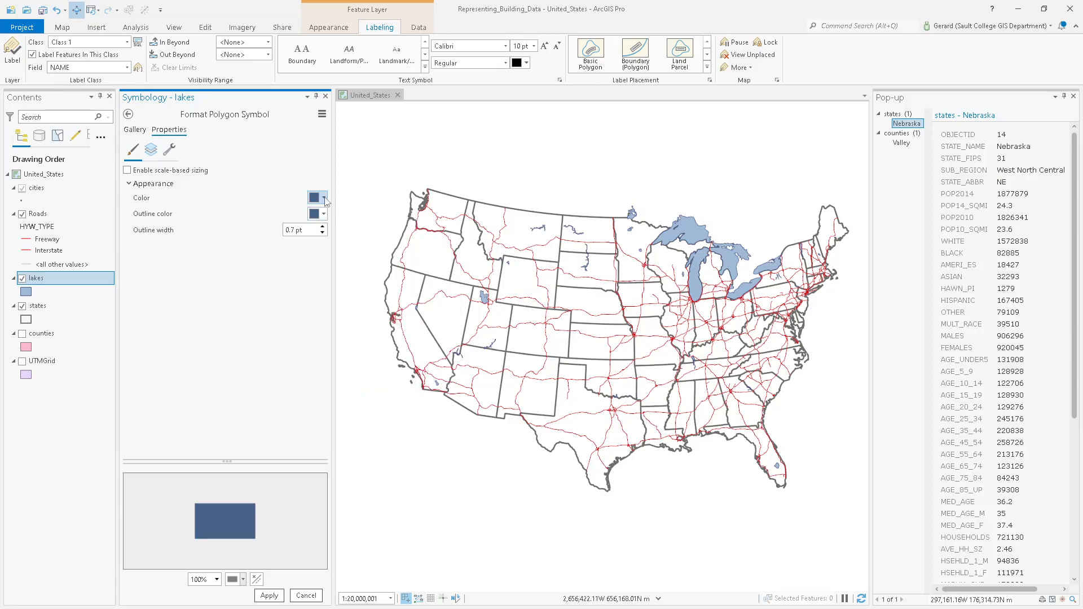
left_click(323, 197)
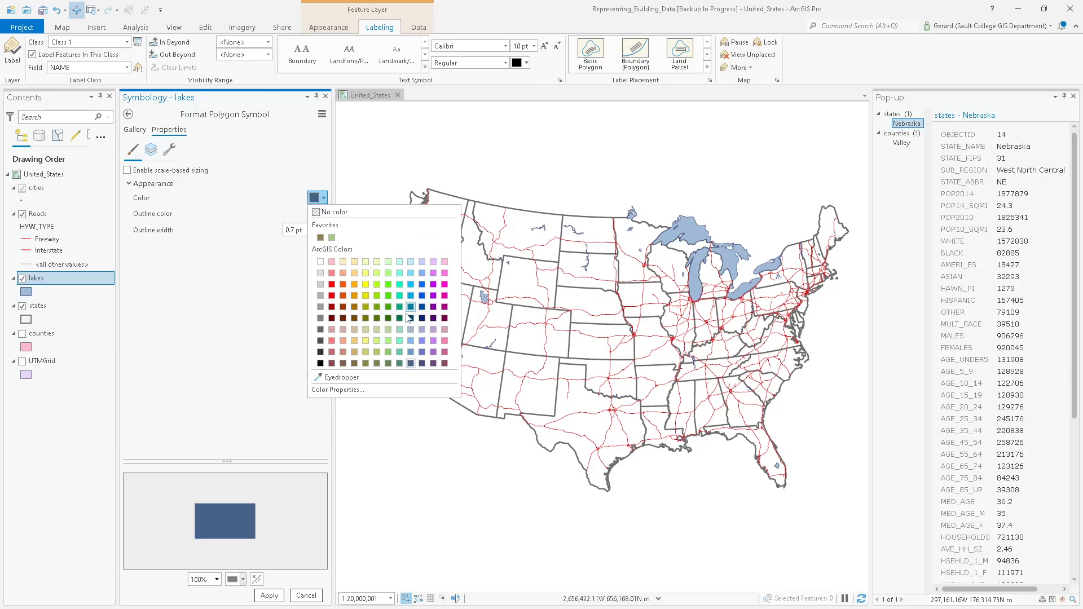
left_click(411, 340)
left_click(267, 596)
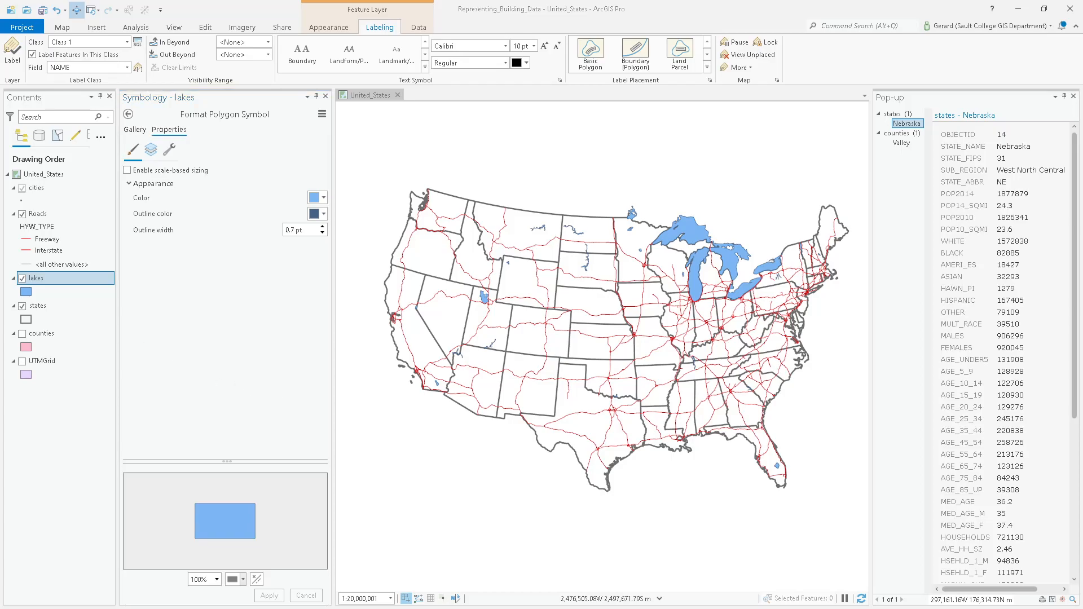
Consult the Lakes row in the Word table, and label the lakes layer with a label visibility limit of out beyond 1:5,000,000.
key("alt+Tab")
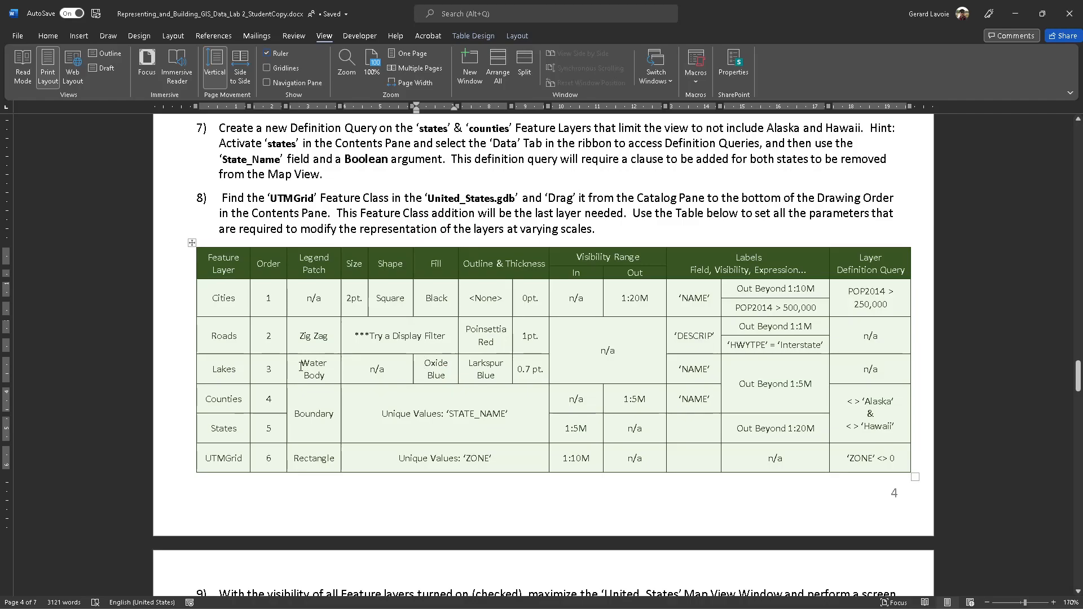
left_click(329, 376)
key("alt+Tab")
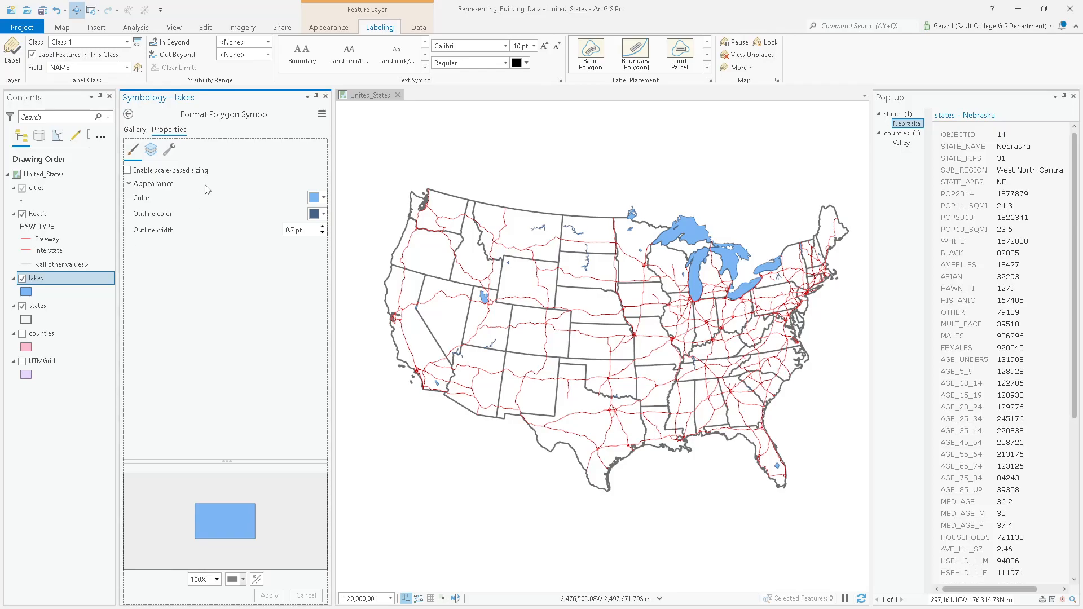
right_click(57, 281)
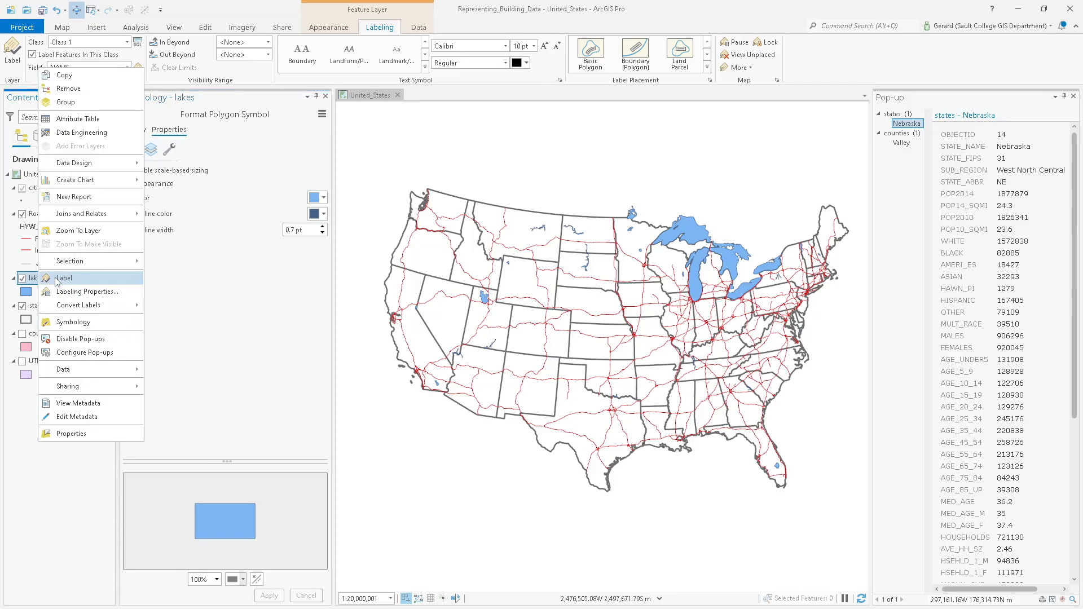
left_click(56, 276)
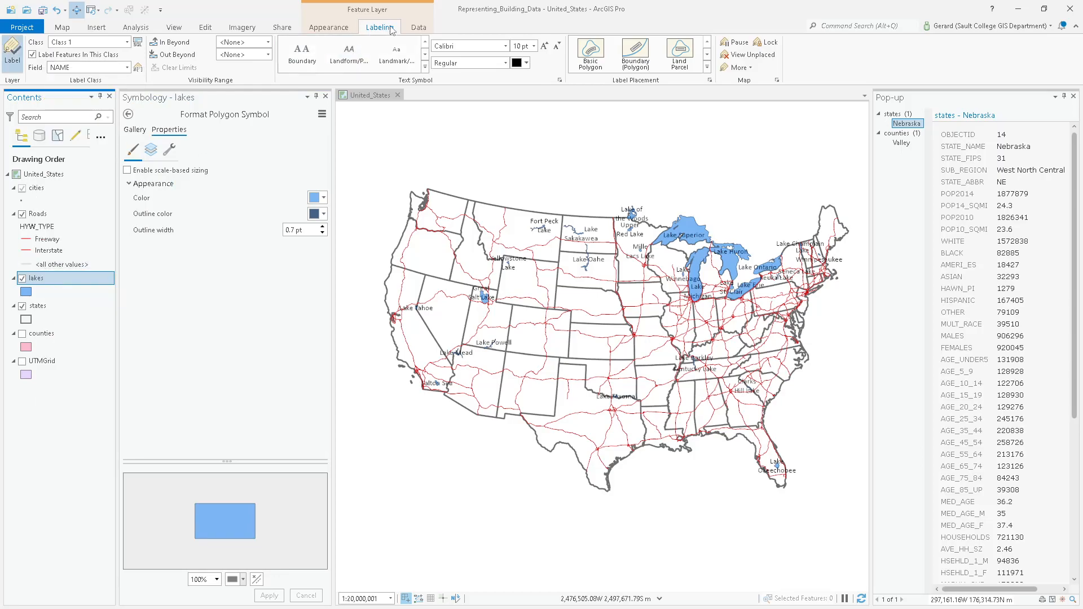
left_click(267, 55)
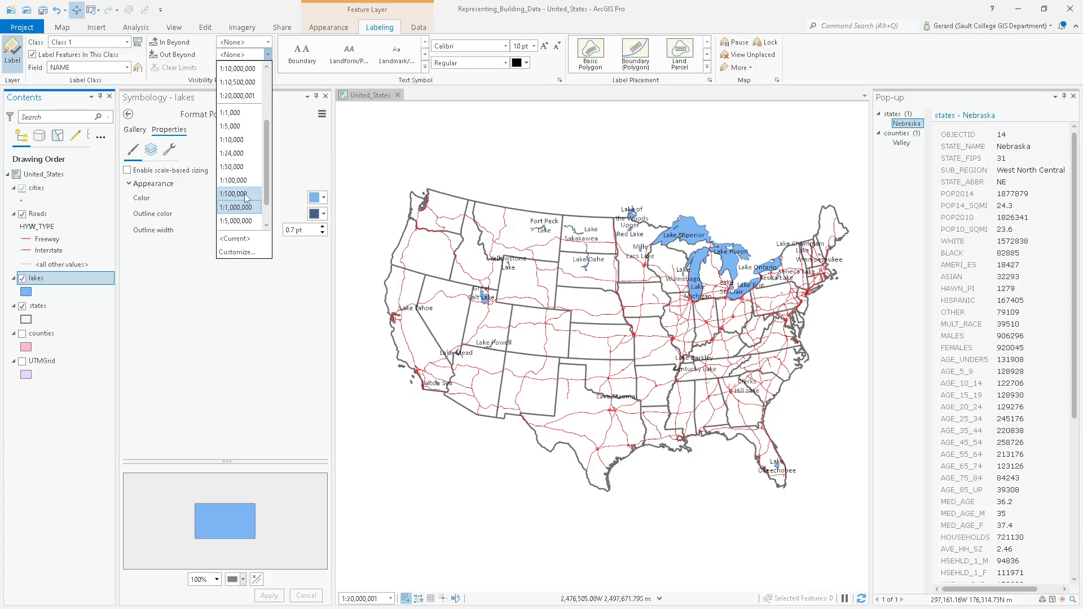
left_click(248, 220)
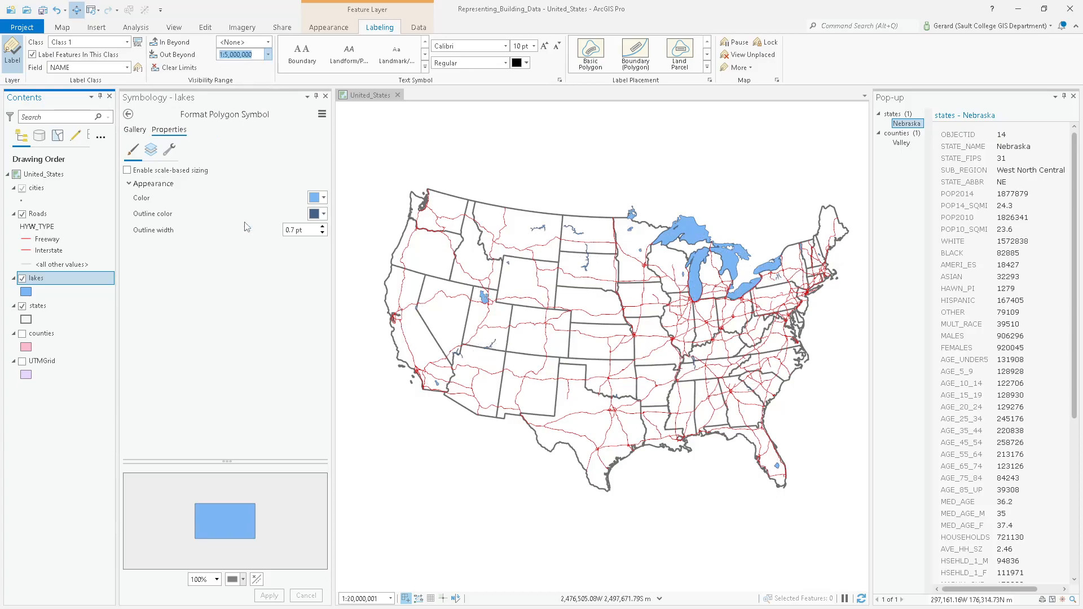
Style the lake labels as italic dark blue text with Basic Polygon placement, and check them around Lake Michigan at several scales.
scroll(705, 253, "up", 5)
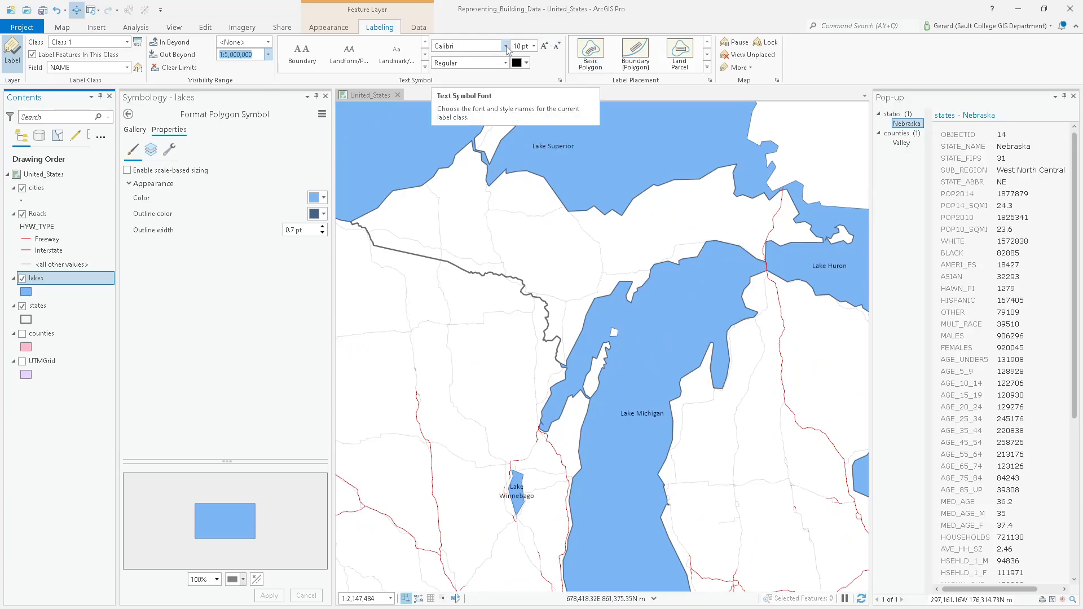
left_click(505, 62)
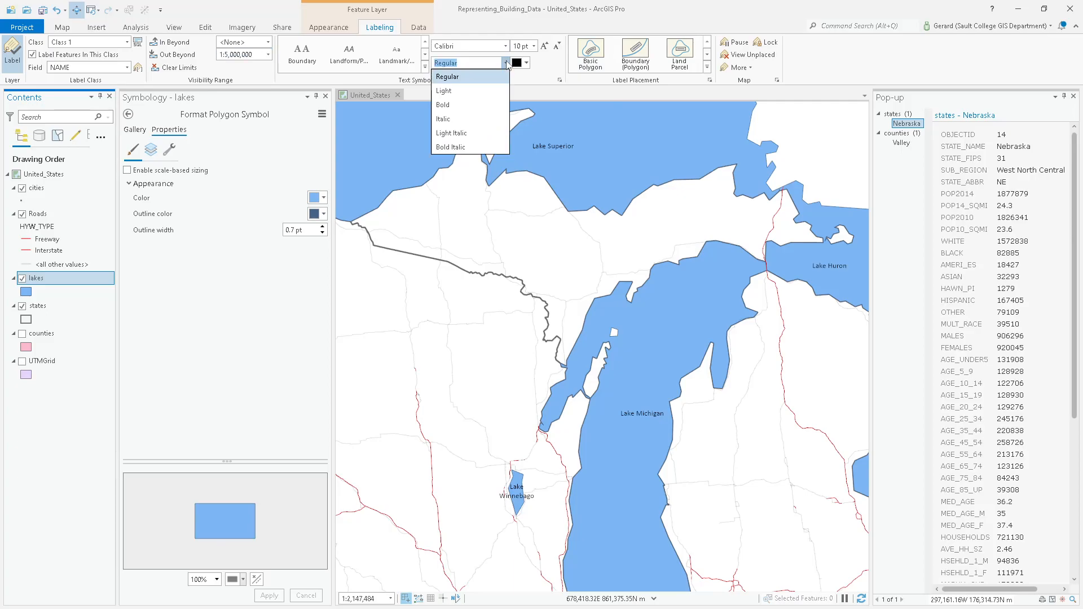
left_click(469, 119)
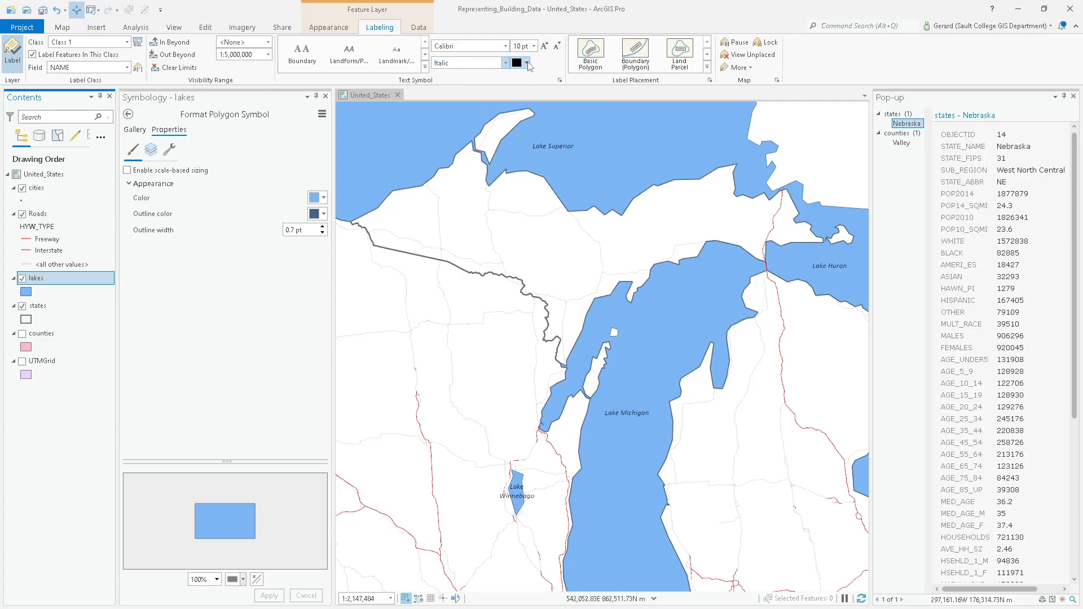
left_click(526, 63)
left_click(630, 189)
left_click(591, 54)
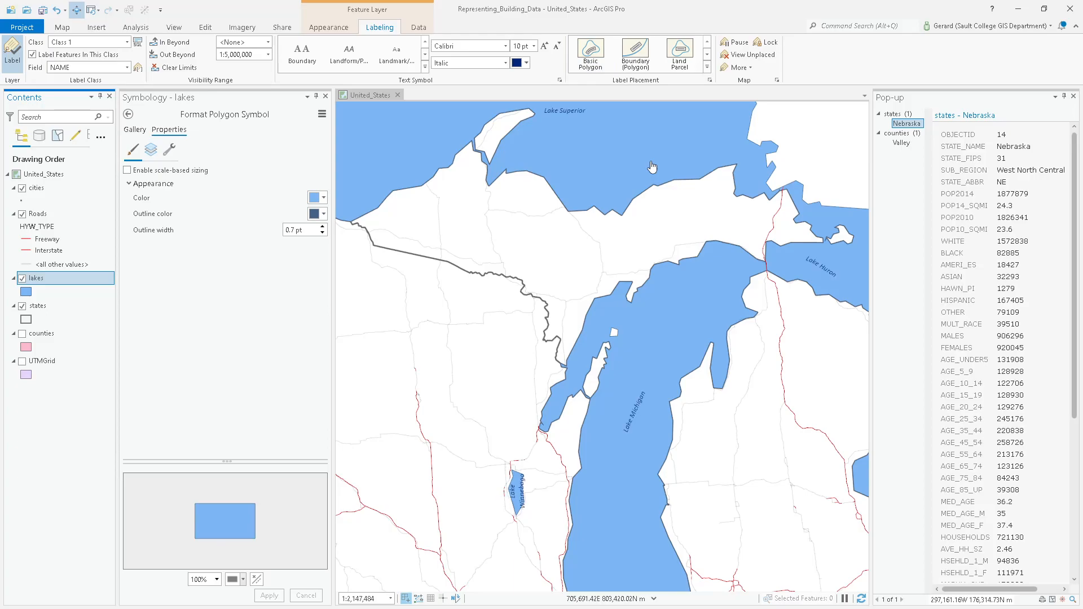
scroll(587, 298, "down", 2)
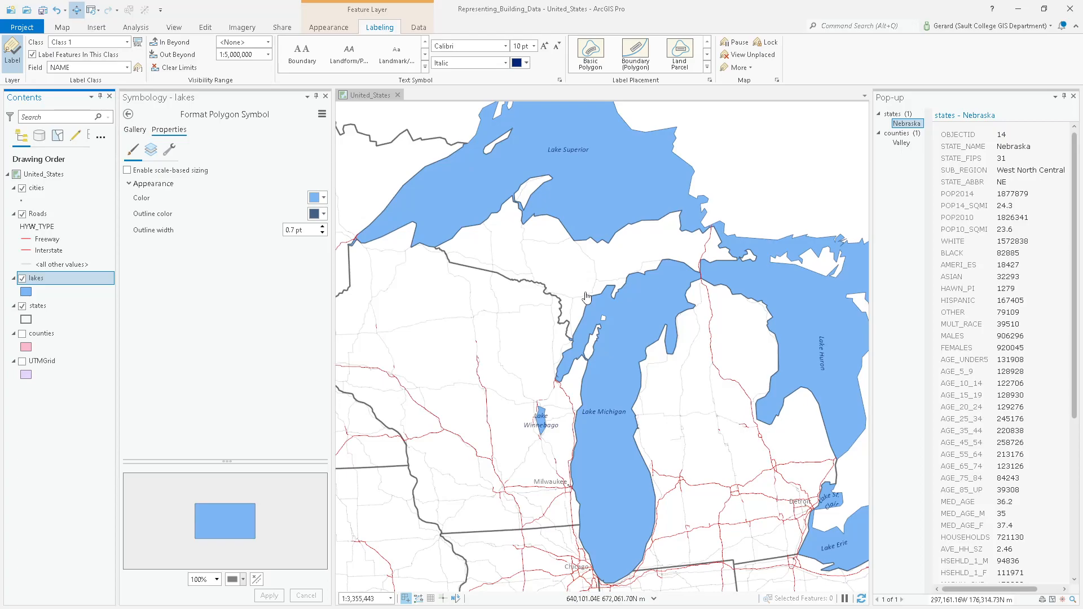
scroll(587, 297, "down", 2)
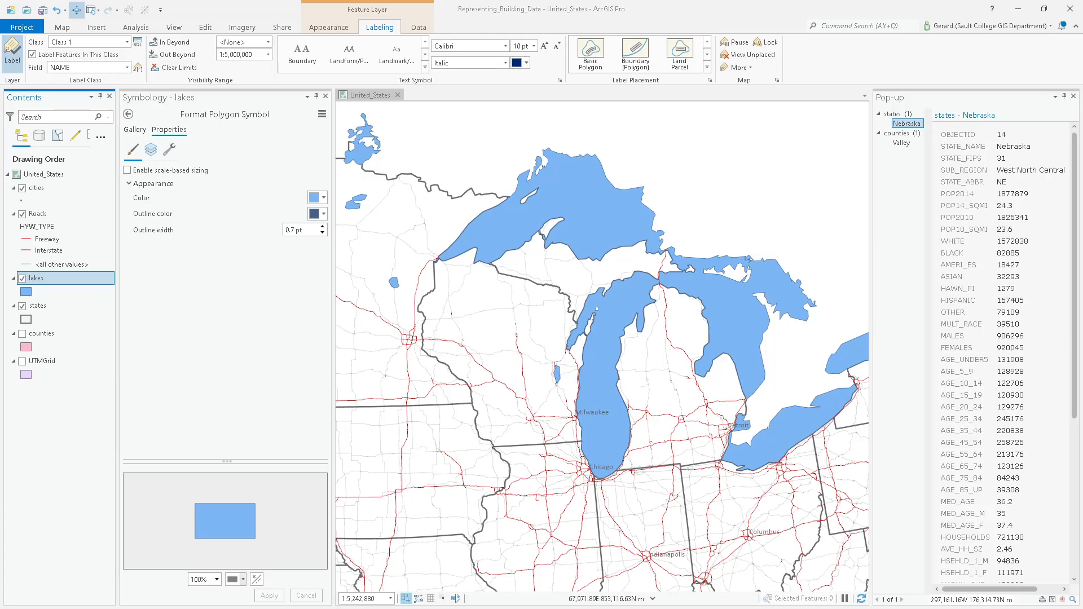
Review the Lakes and Counties legend patches in the Word lab table, and give the lakes layer the Water Body patch shape.
key("alt+Tab")
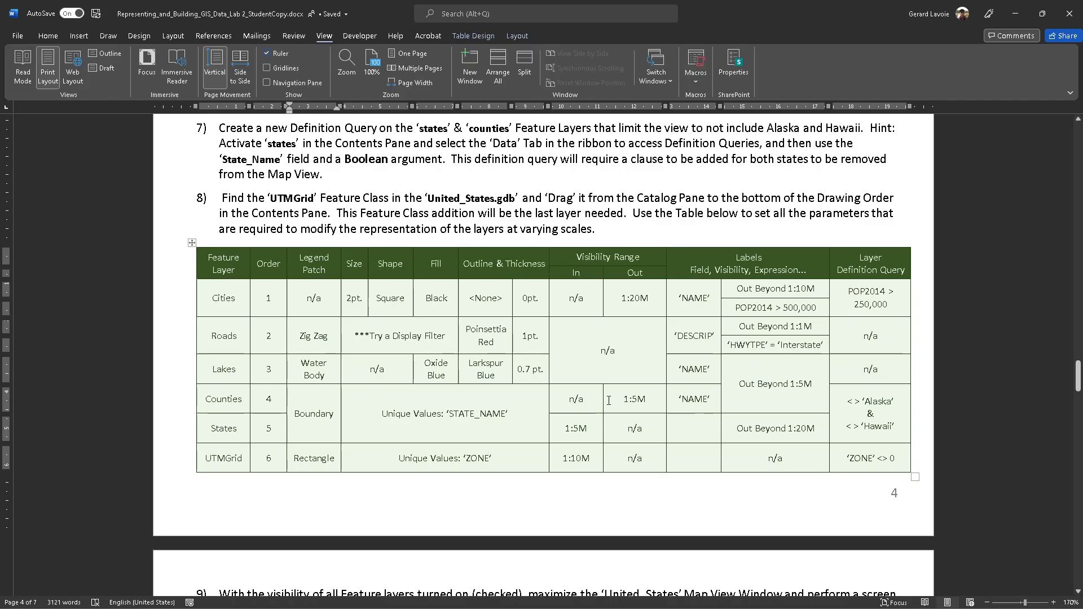
left_click_drag(205, 400, 241, 398)
left_click(316, 411)
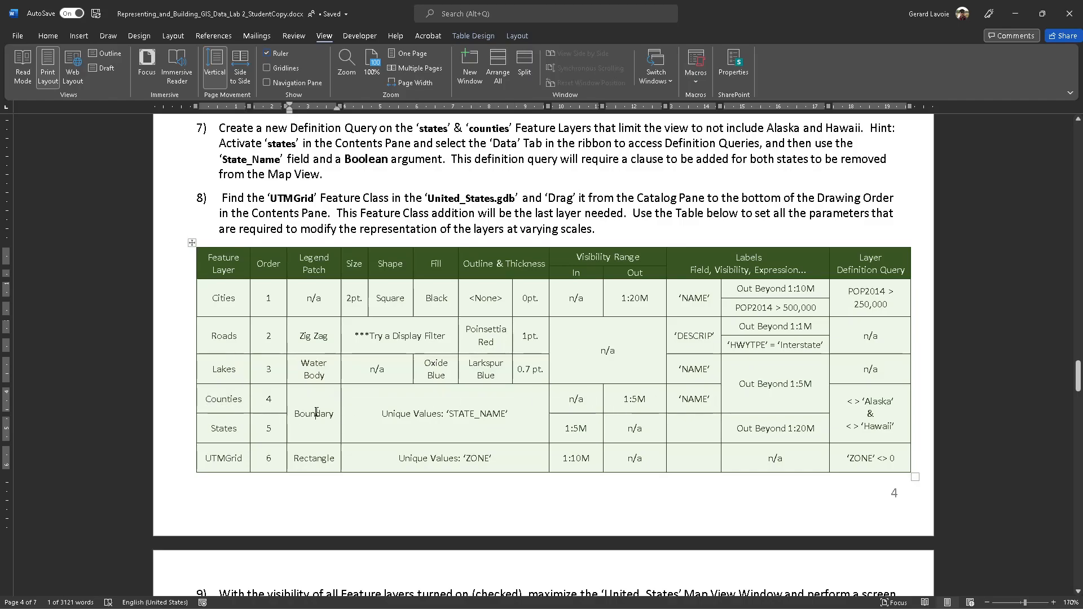
left_click(321, 367)
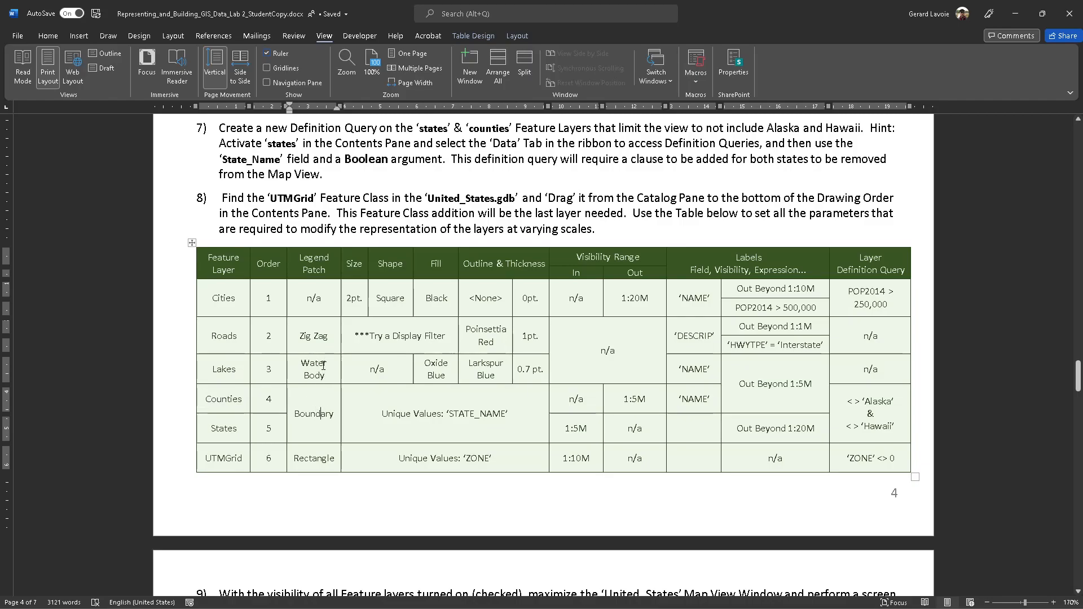
key("alt+Tab")
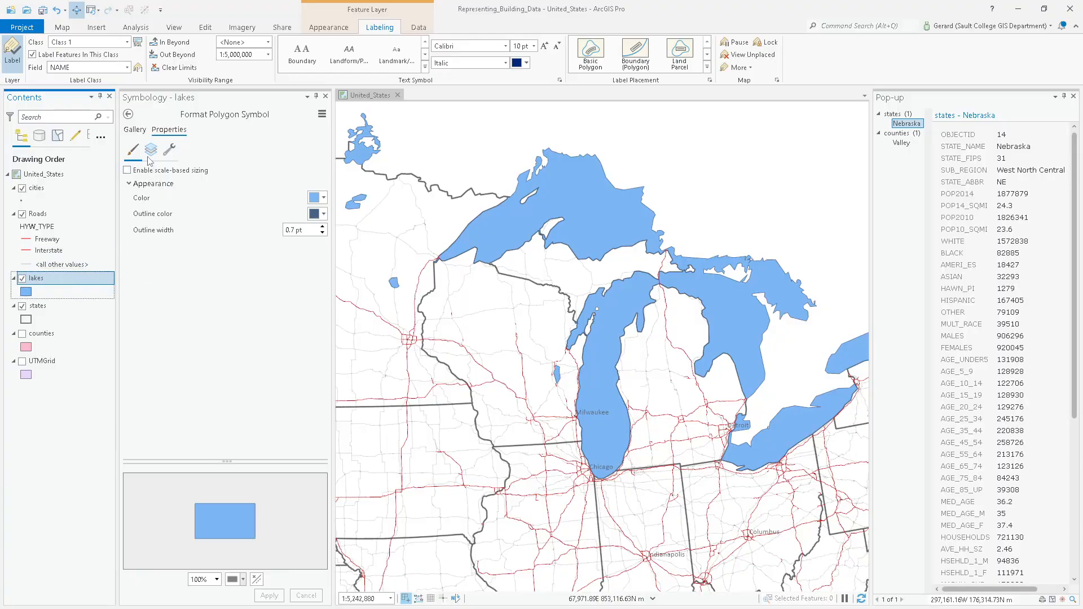
left_click(128, 114)
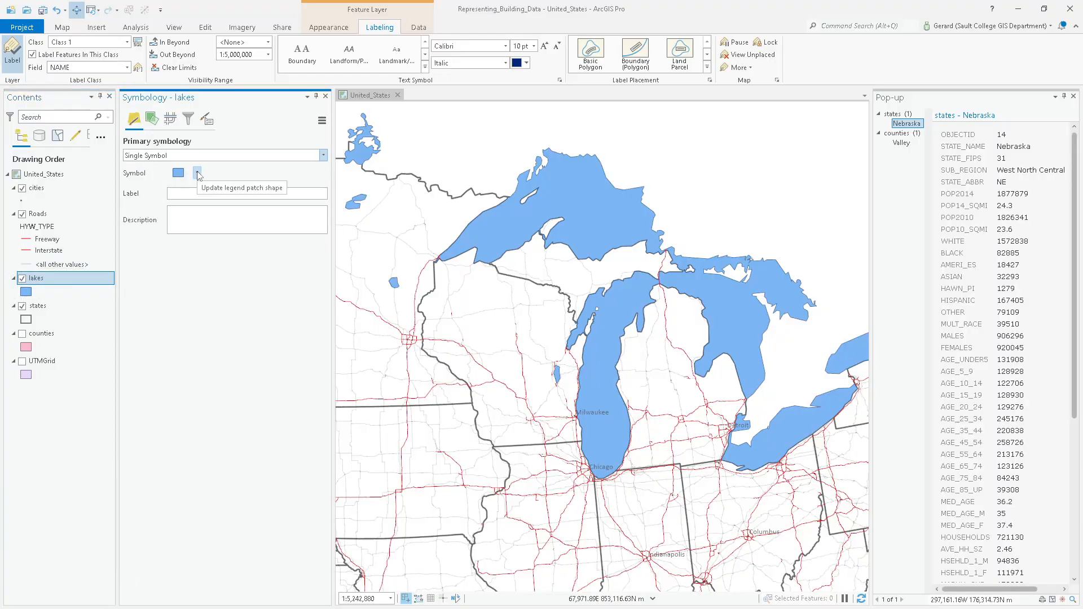
left_click(197, 173)
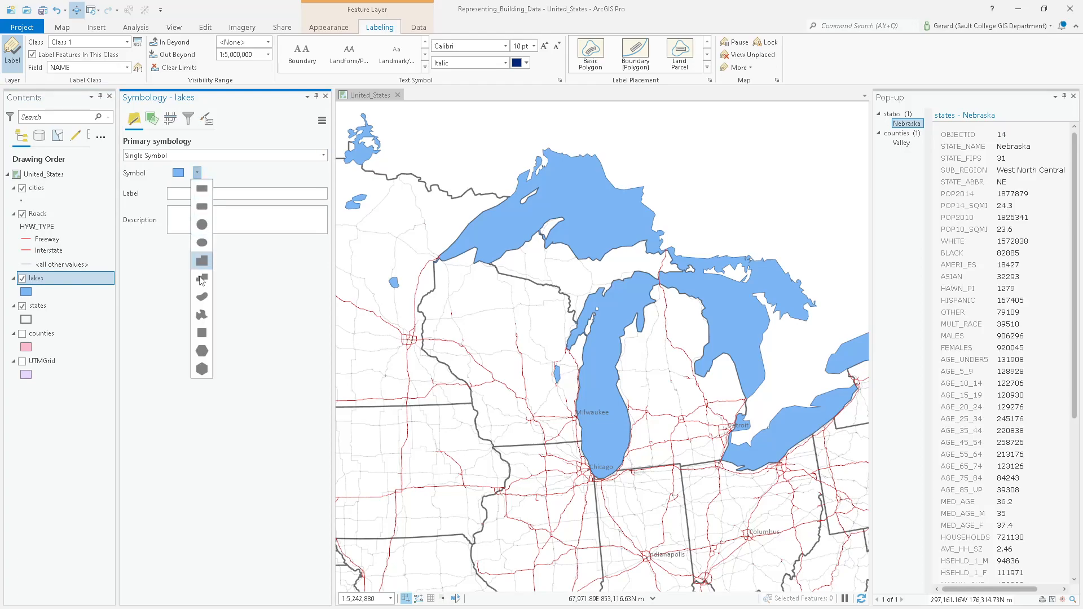
left_click(202, 295)
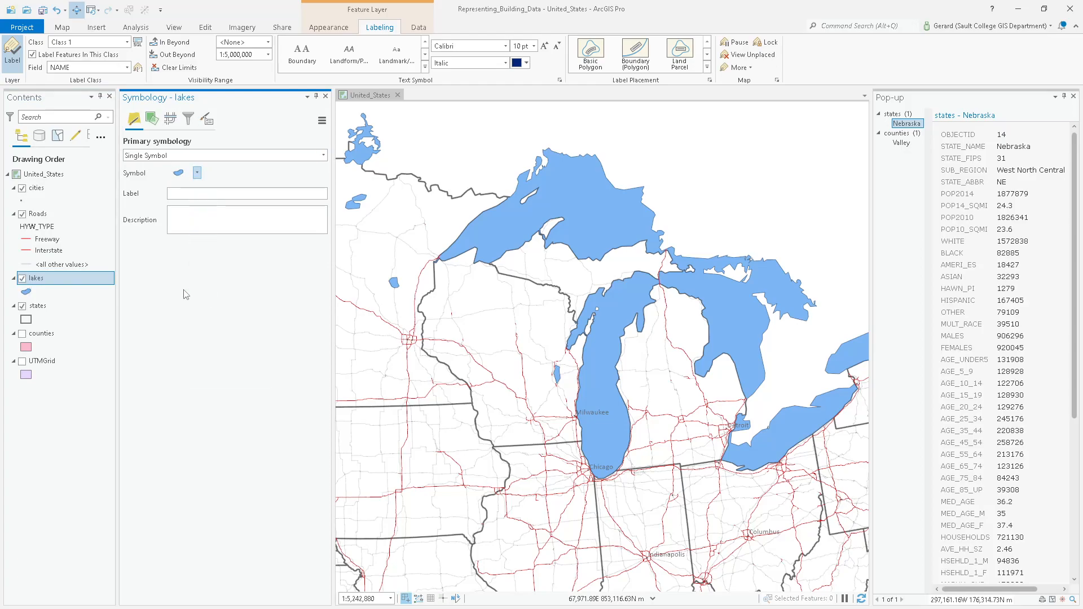
Turn on the counties layer and set its legend patch shape to Boundary.
left_click(22, 334)
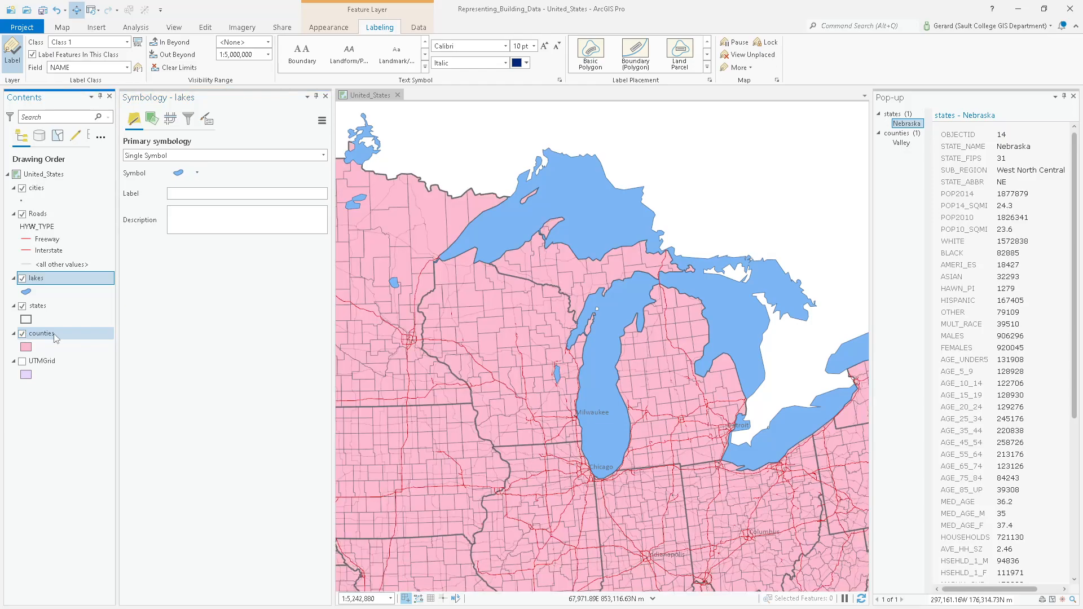
left_click(51, 334)
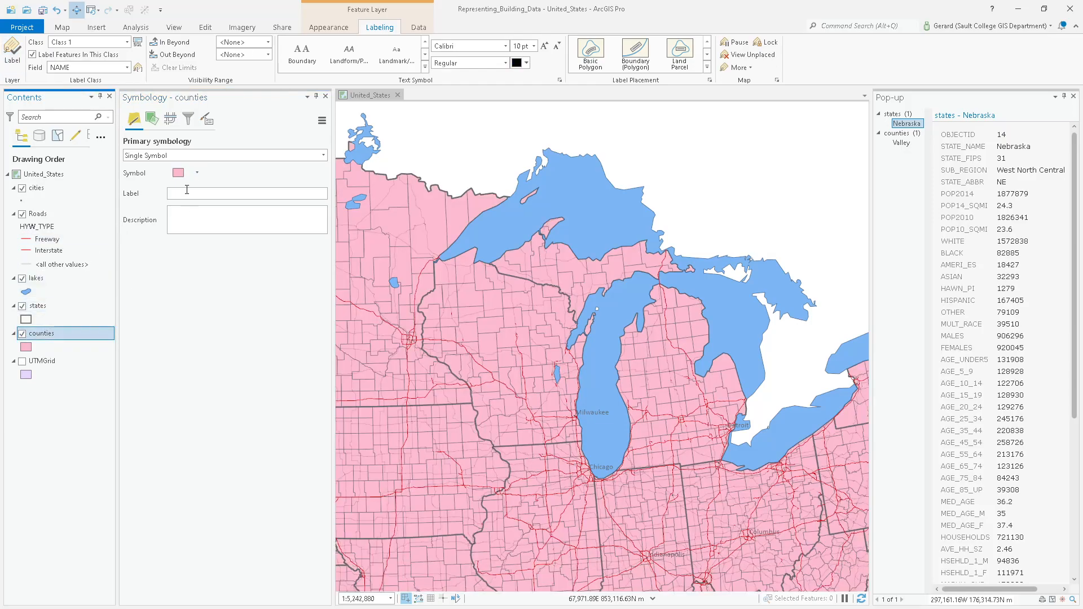
left_click(197, 173)
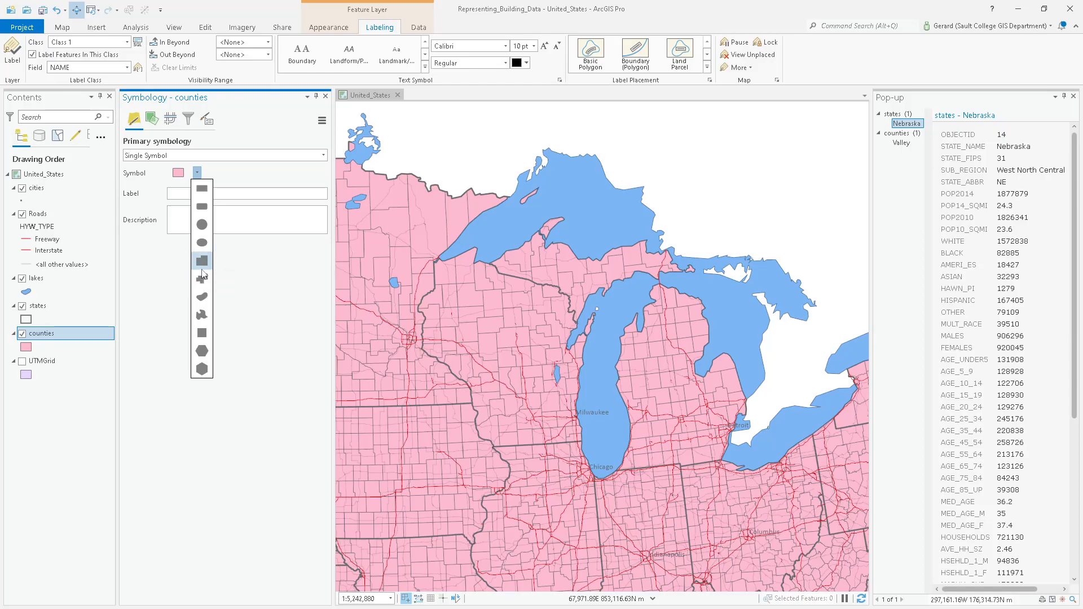
left_click(204, 259)
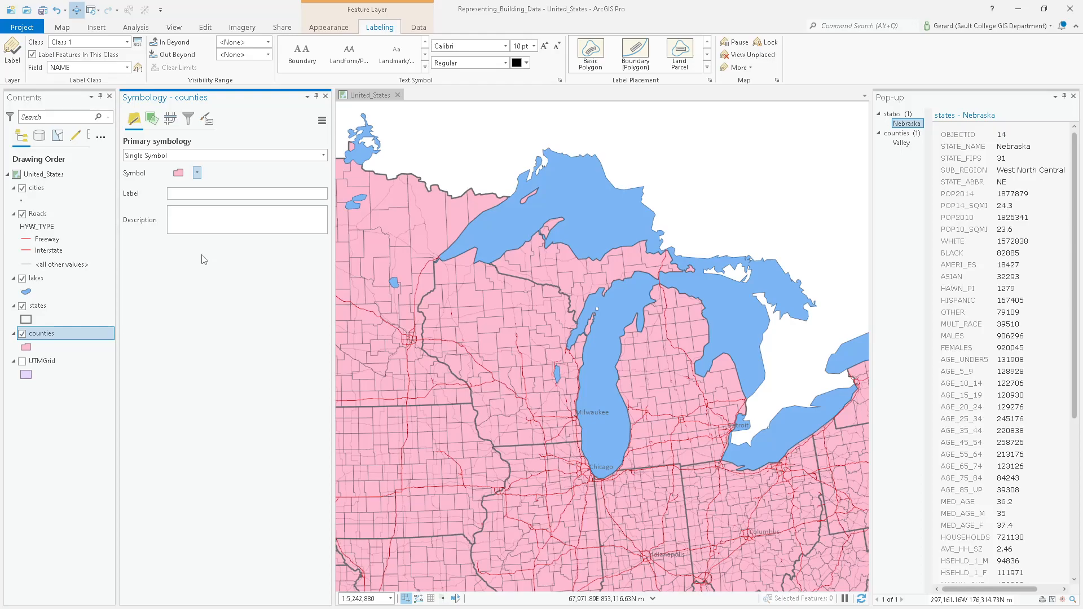
Check the Unique Values field required for Counties and States in the Word lab table, and return to ArcGIS Pro.
key("alt+Tab")
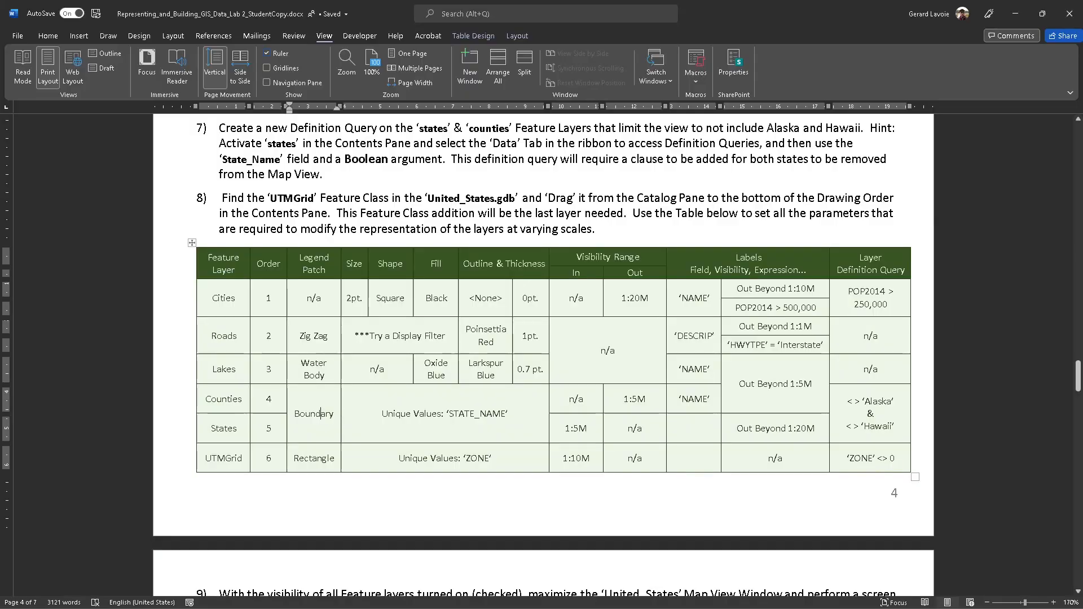
left_click_drag(376, 415, 519, 411)
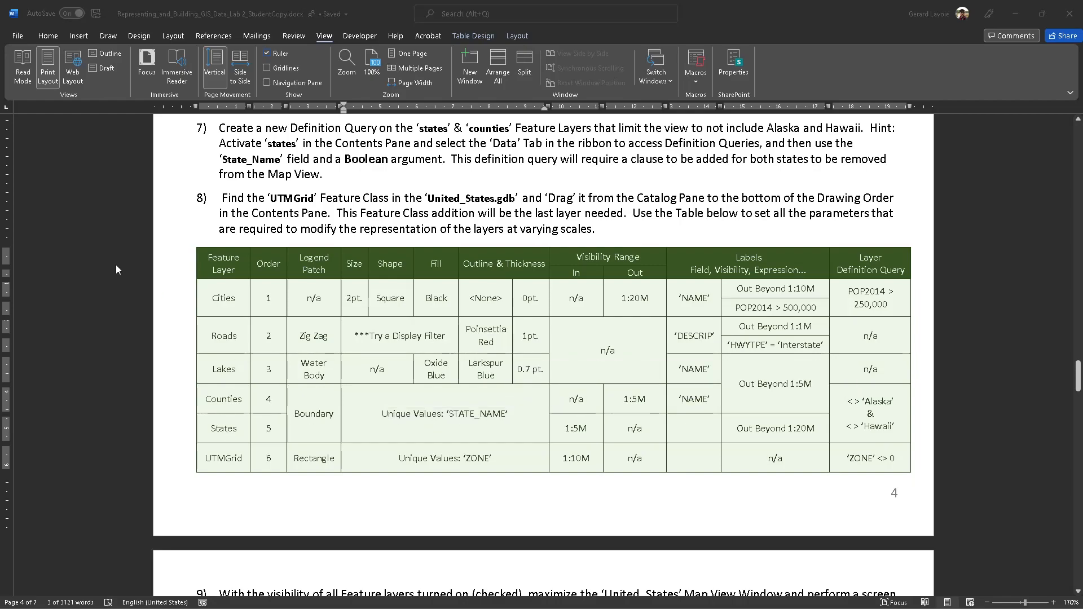
key("alt+Tab")
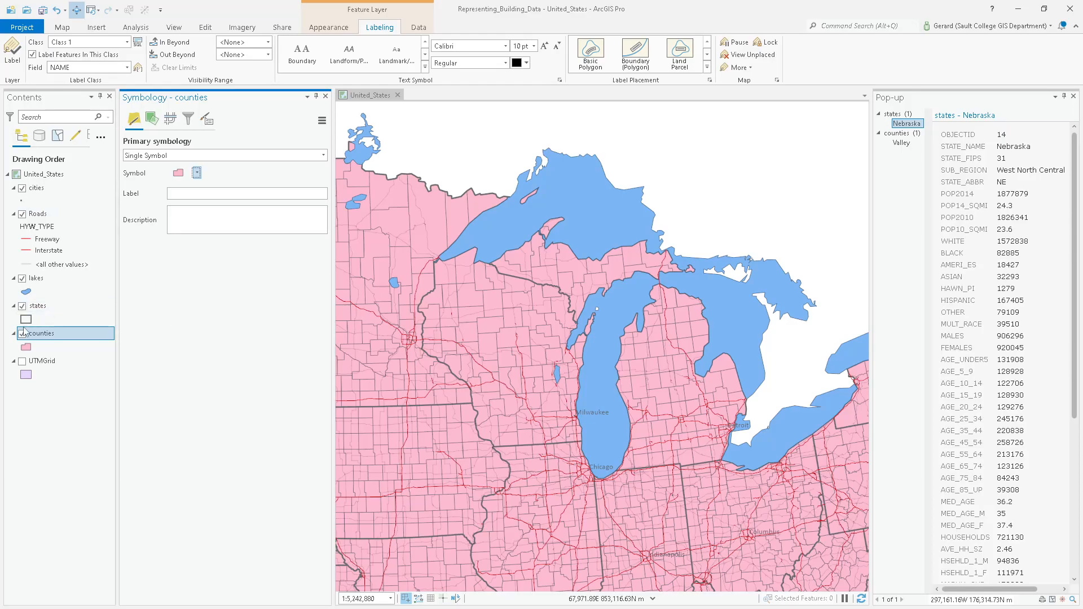
Symbolize the states layer with Unique Values on the STATE_NAME field and choose a muted multicolour color scheme.
left_click(48, 307)
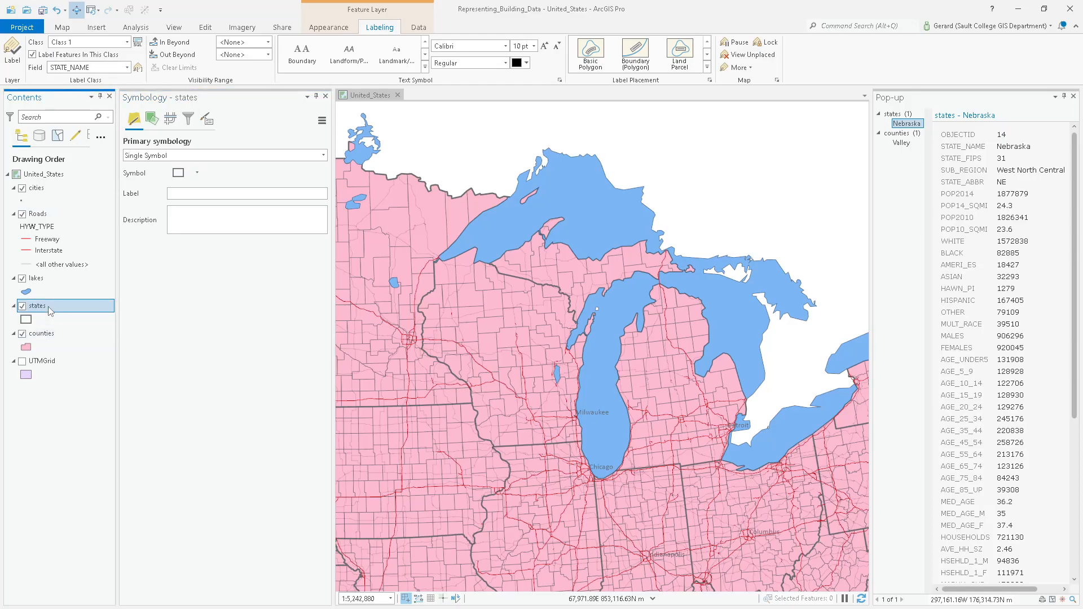
left_click(249, 155)
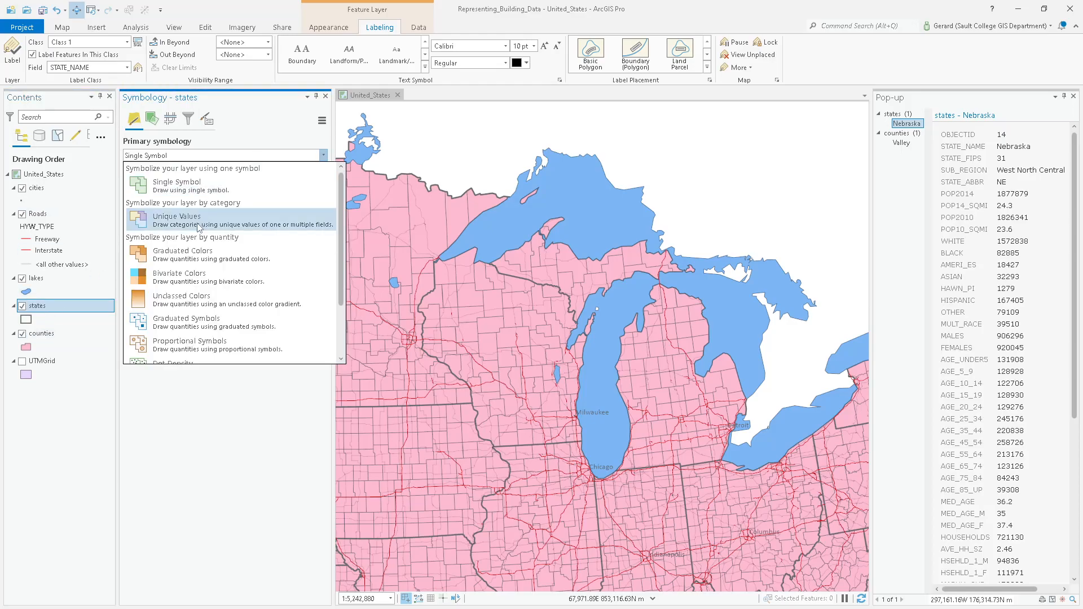
left_click(198, 220)
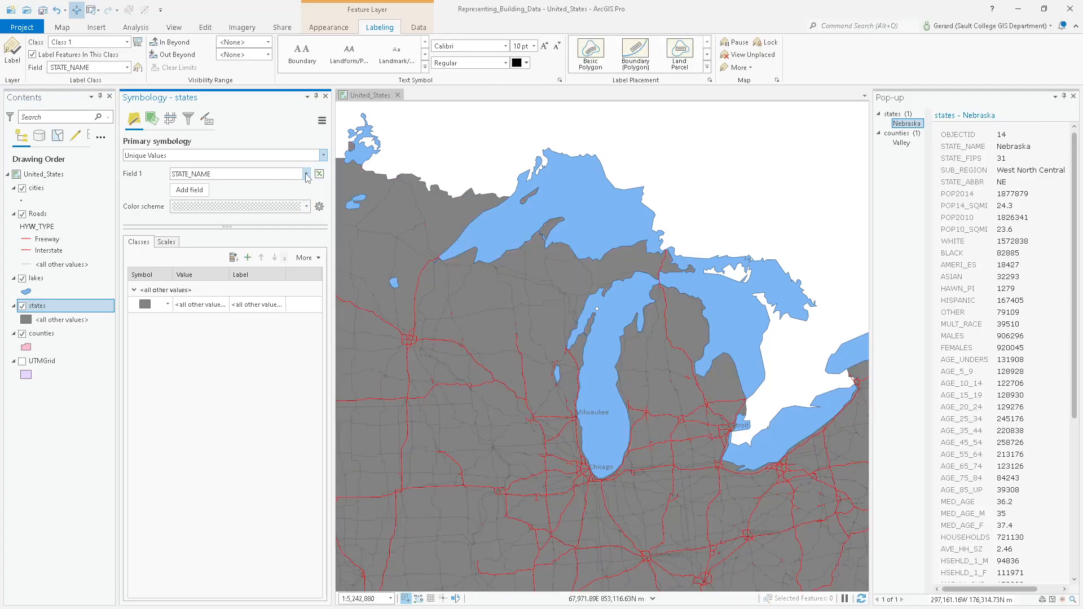
left_click(307, 206)
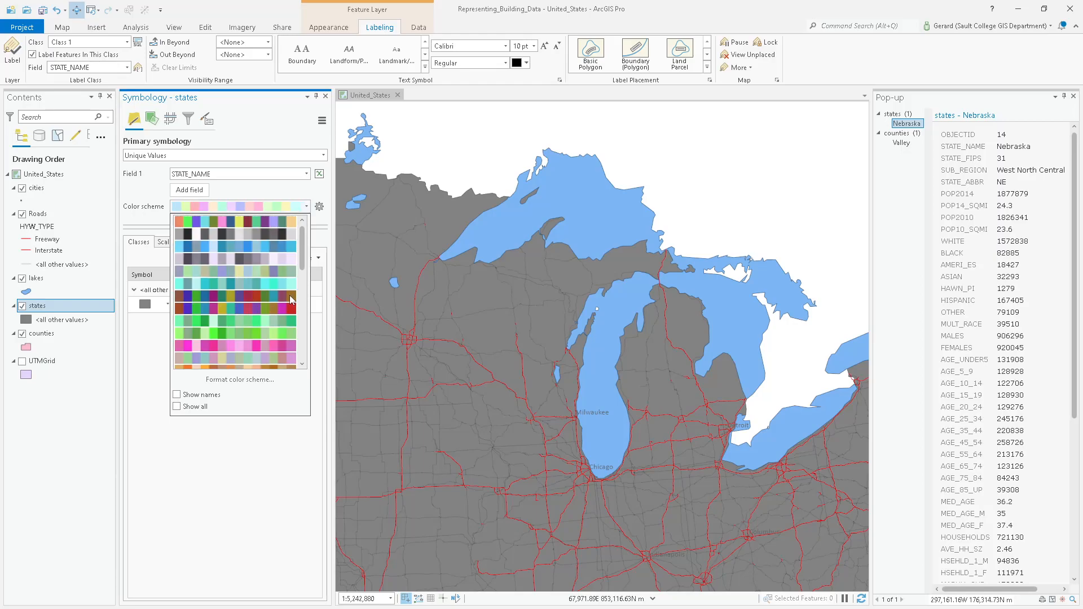
left_click(274, 358)
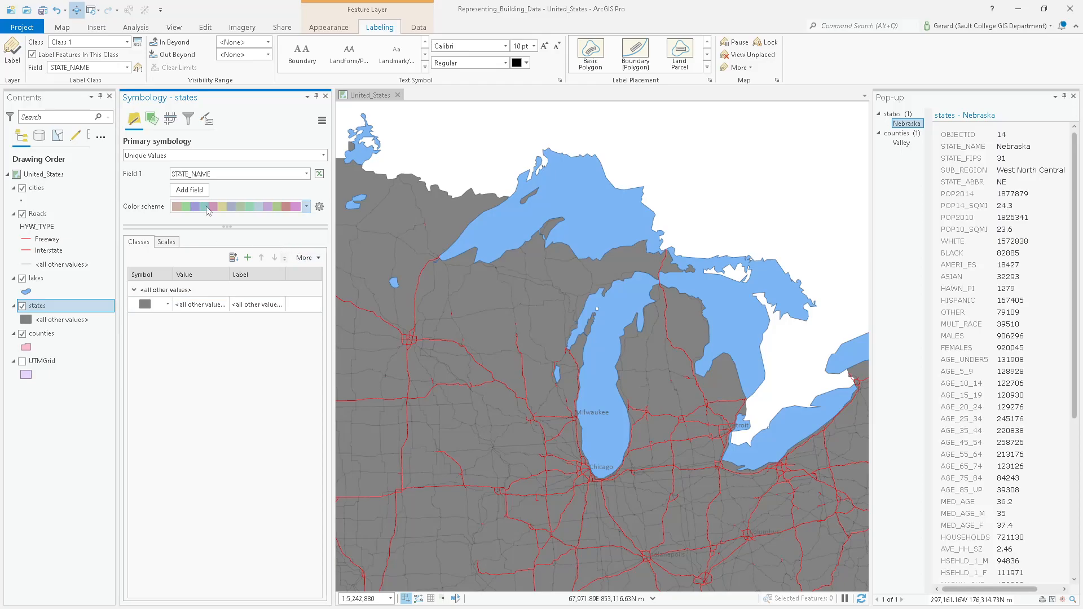
Add all STATE_NAME values to the states symbology, hide all other values, and collapse the layer's legend.
left_click(233, 258)
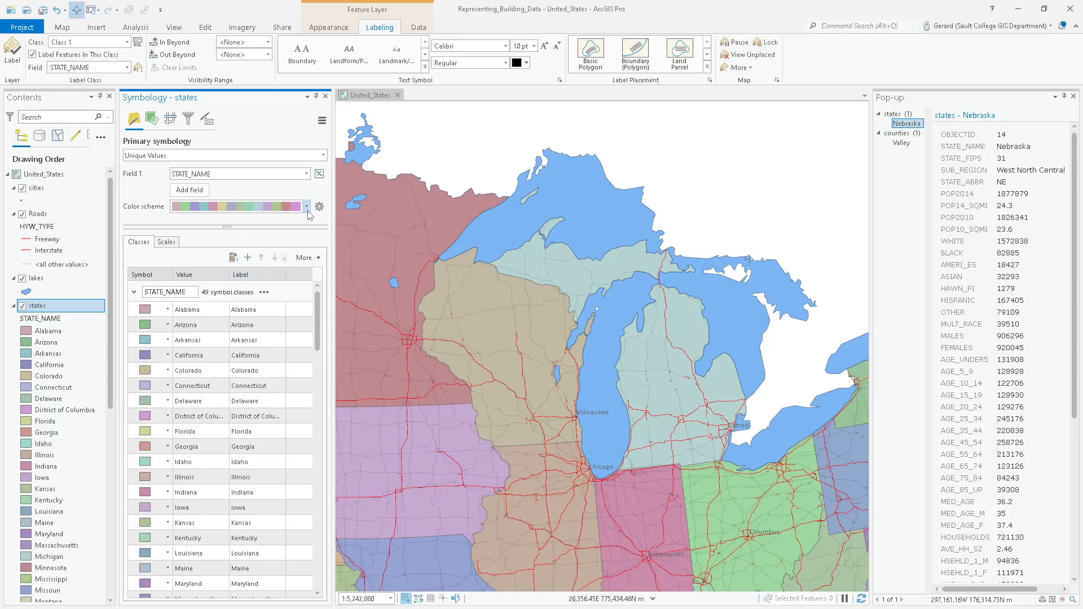
left_click(305, 257)
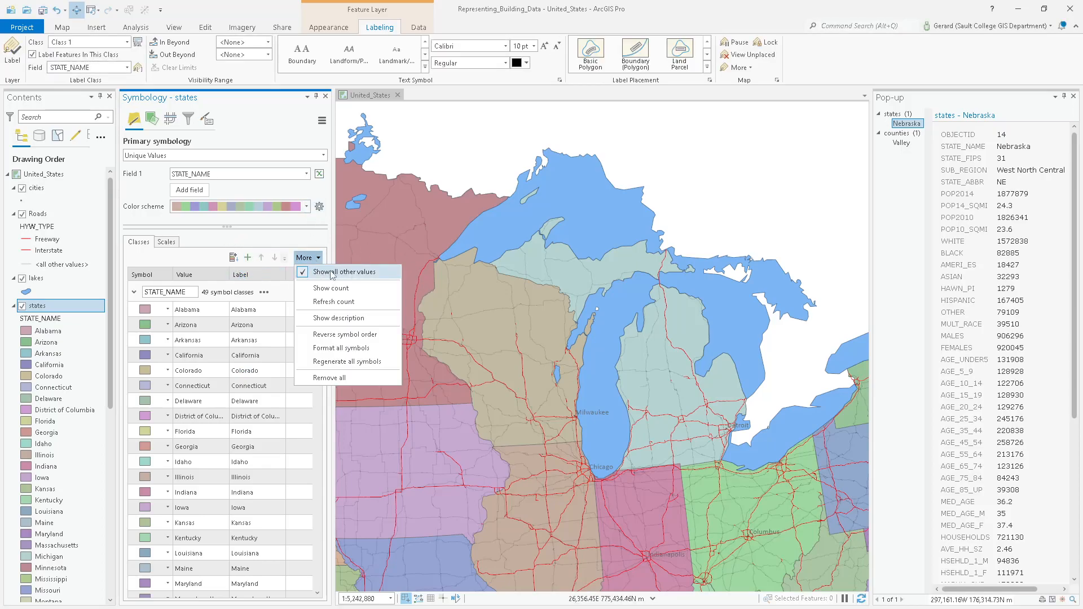
left_click(332, 273)
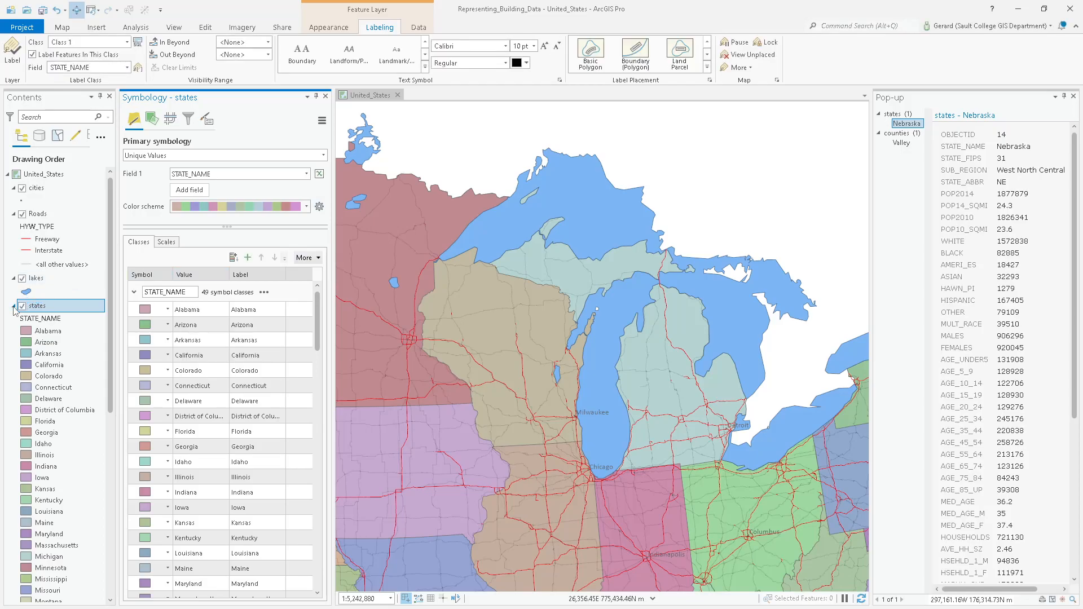
left_click(13, 307)
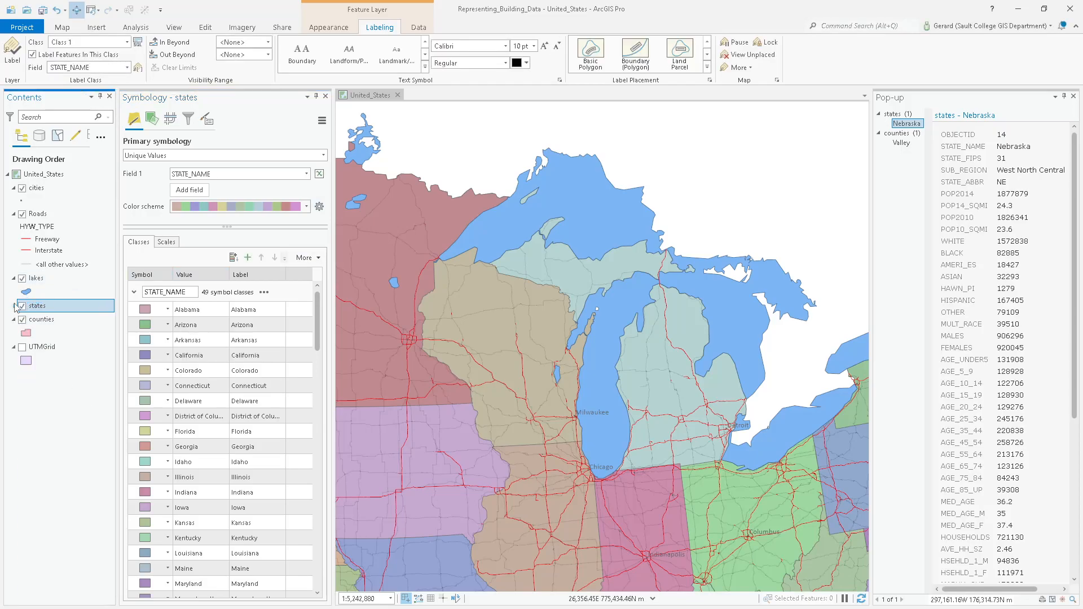
Symbolize the counties layer with Unique Values on the STATE_NAME field.
left_click(41, 320)
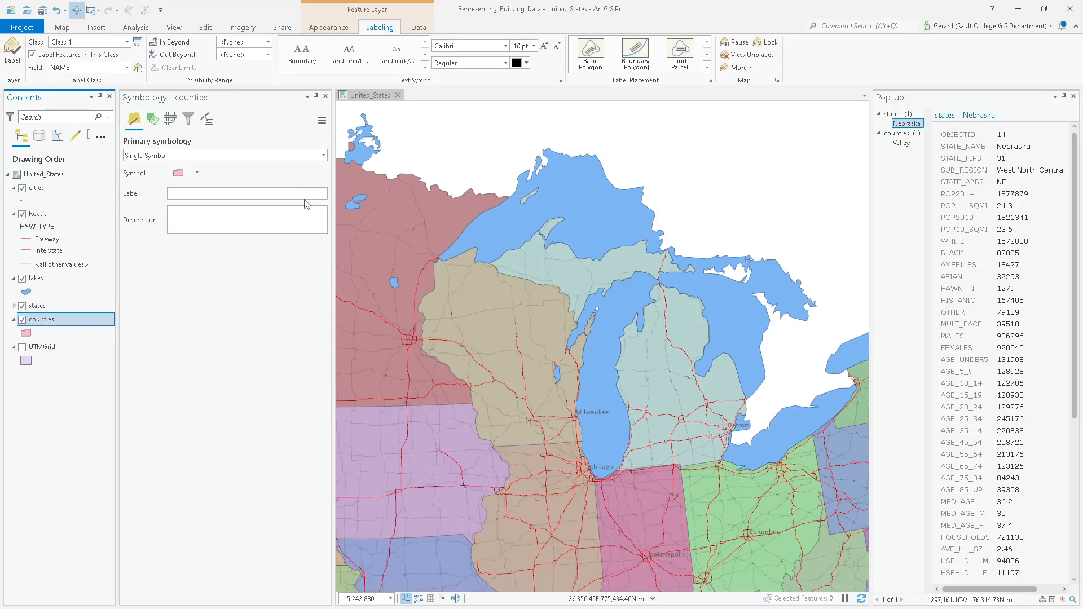
left_click(323, 156)
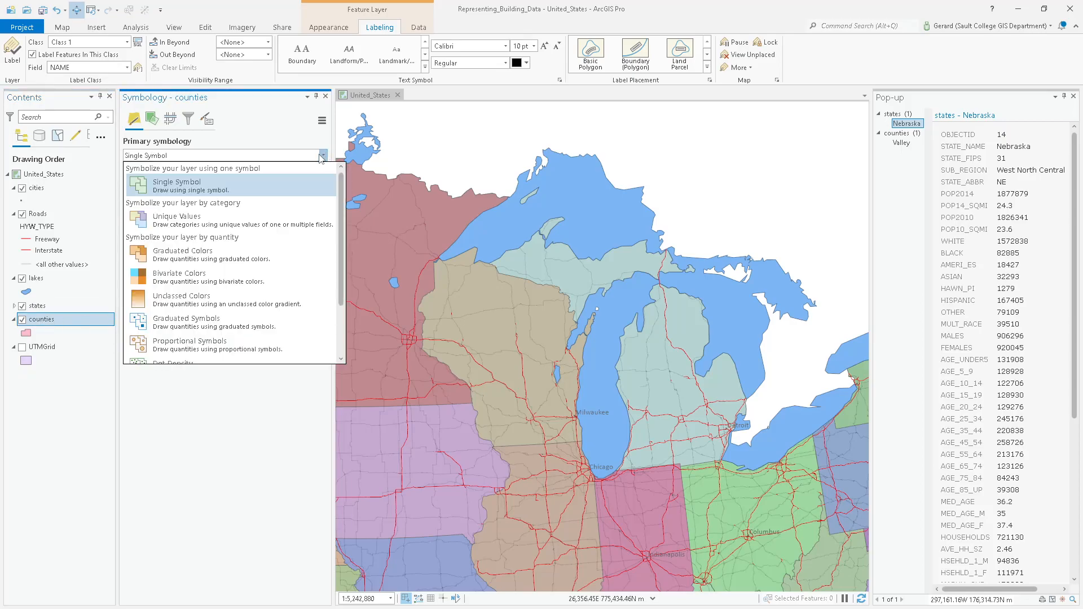
left_click(210, 221)
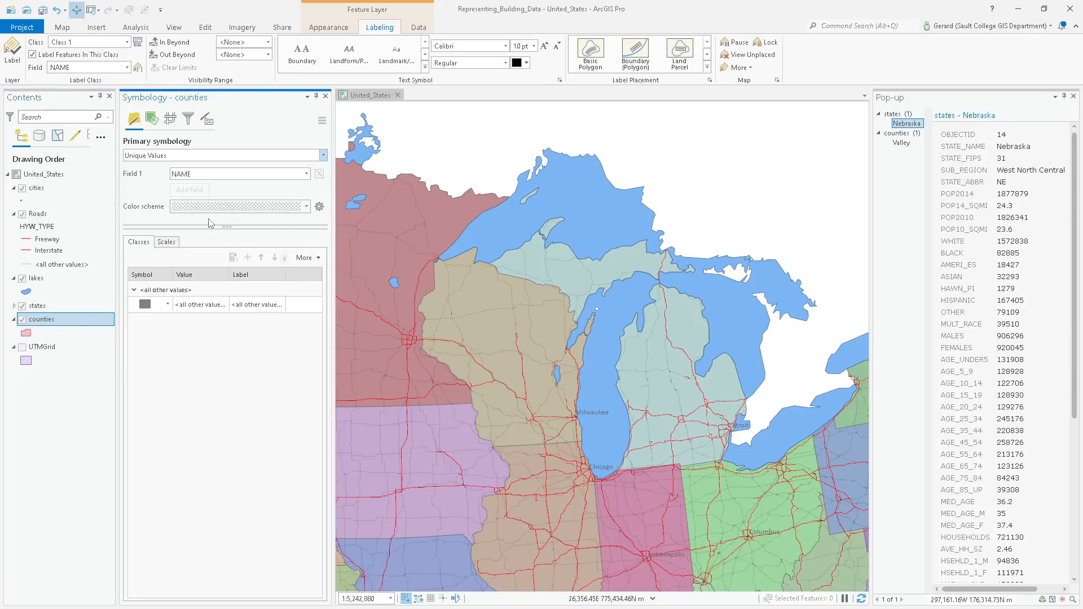
left_click(306, 175)
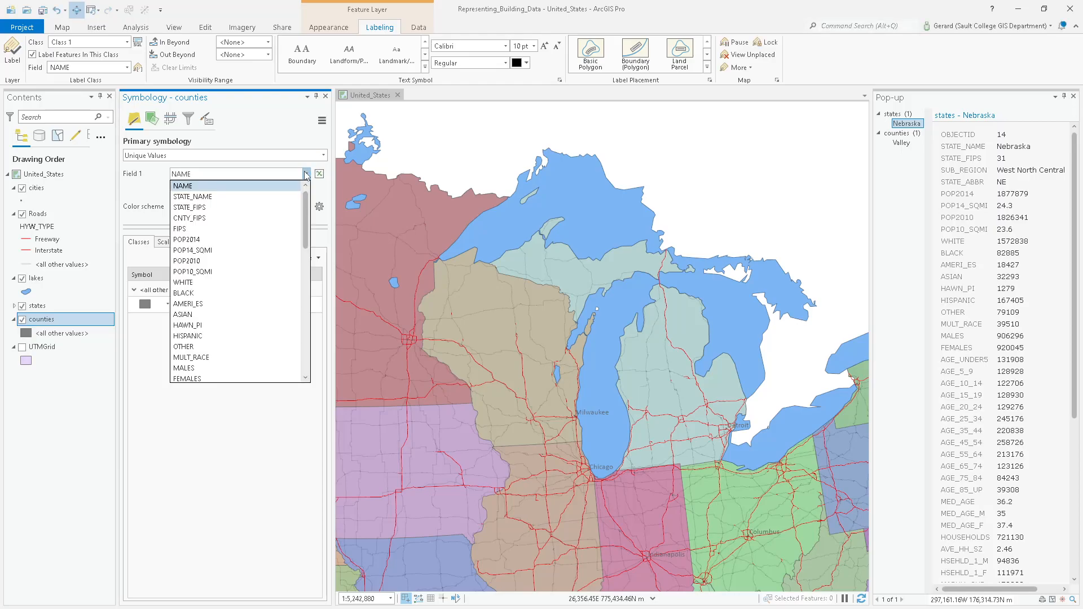
left_click(233, 199)
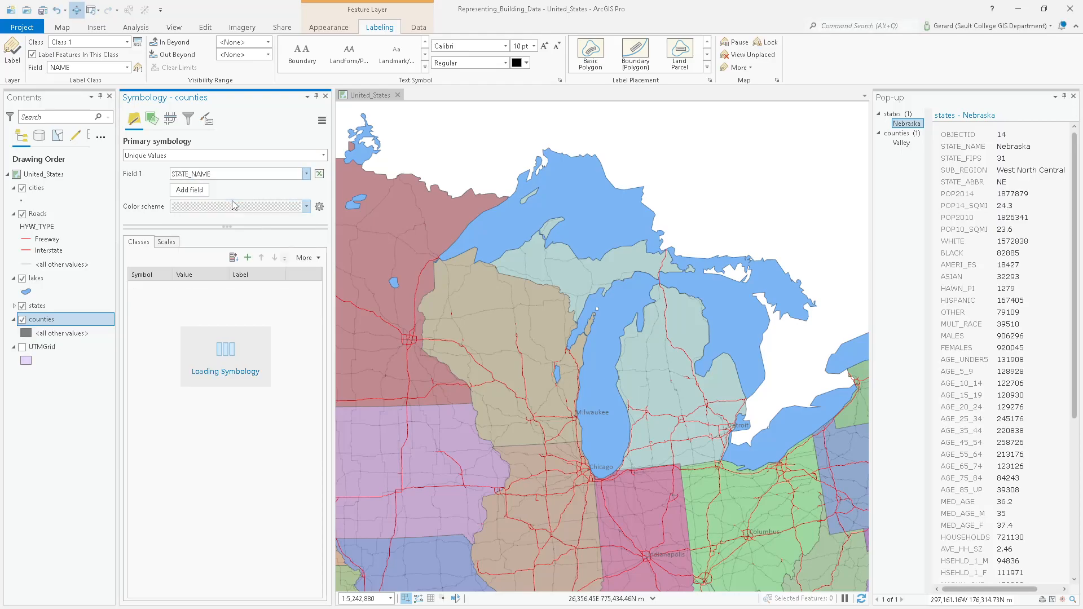
Apply a muted green, blue and purple color scheme to the counties, hide all other values, and collapse the layer's legend.
left_click(303, 209)
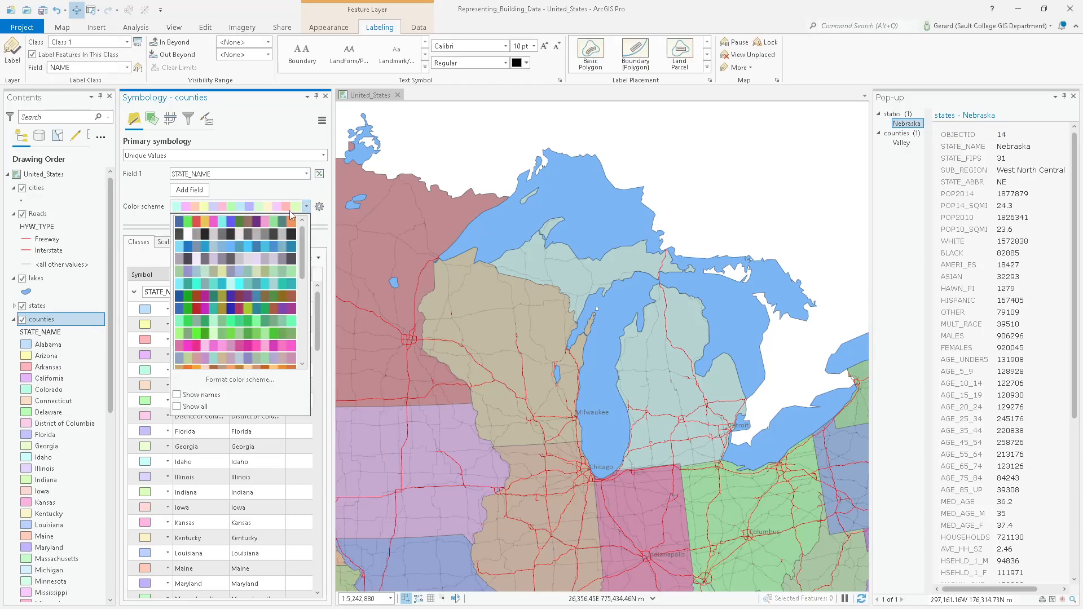
left_click(255, 275)
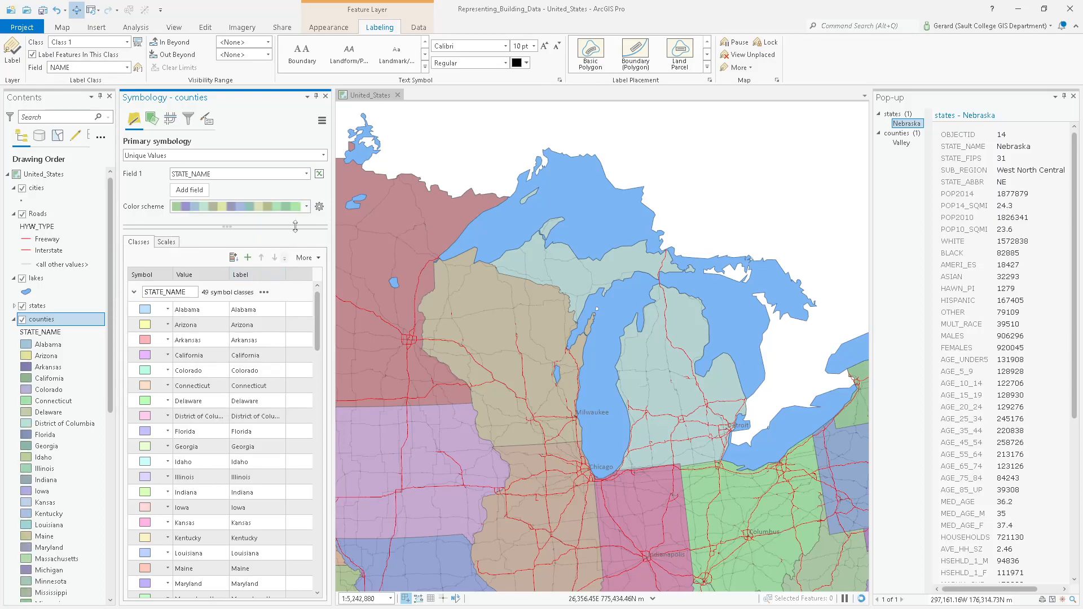
left_click(307, 258)
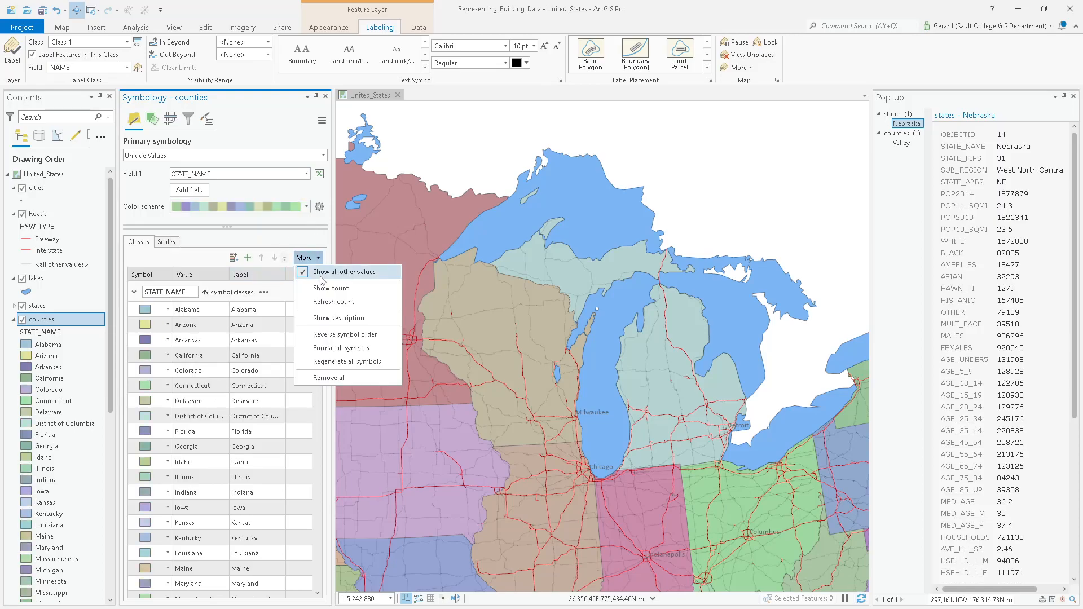
left_click(320, 277)
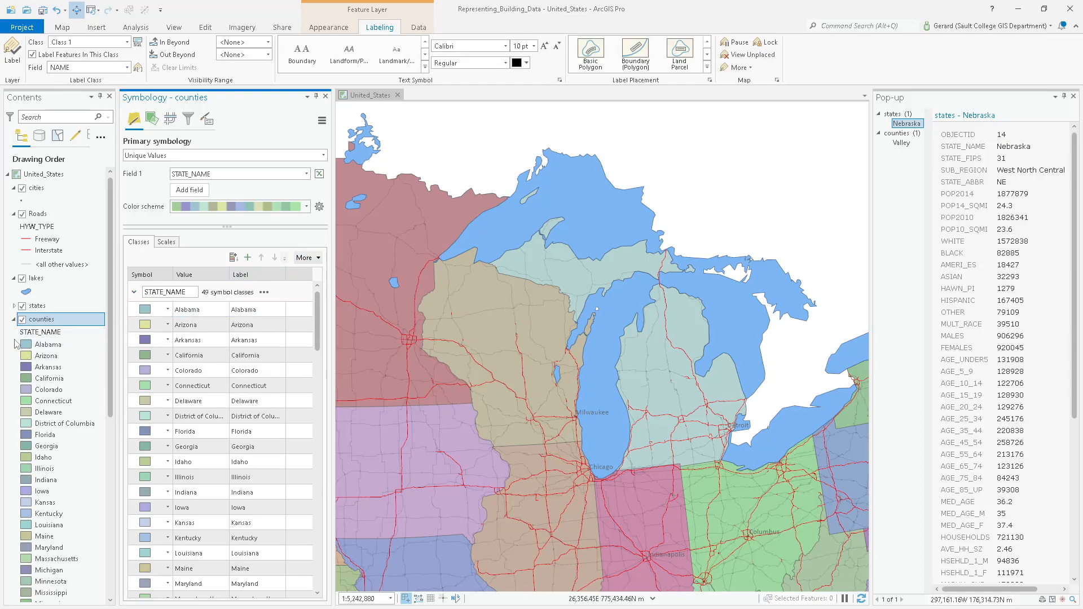
left_click(14, 319)
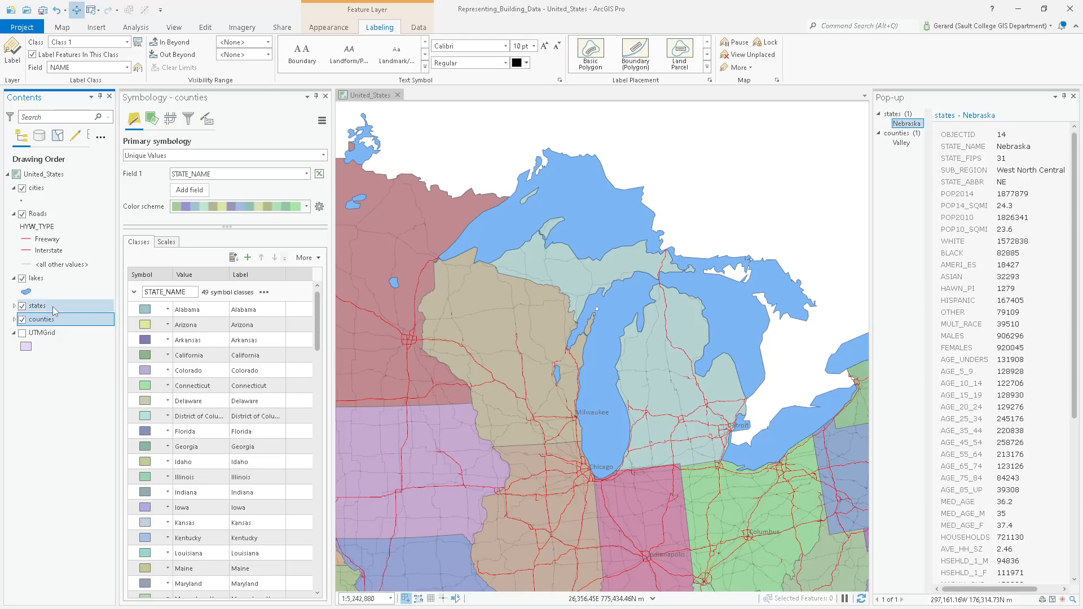
Toggle the states layer off and on to compare its coloring with the counties layer underneath.
left_click(23, 306)
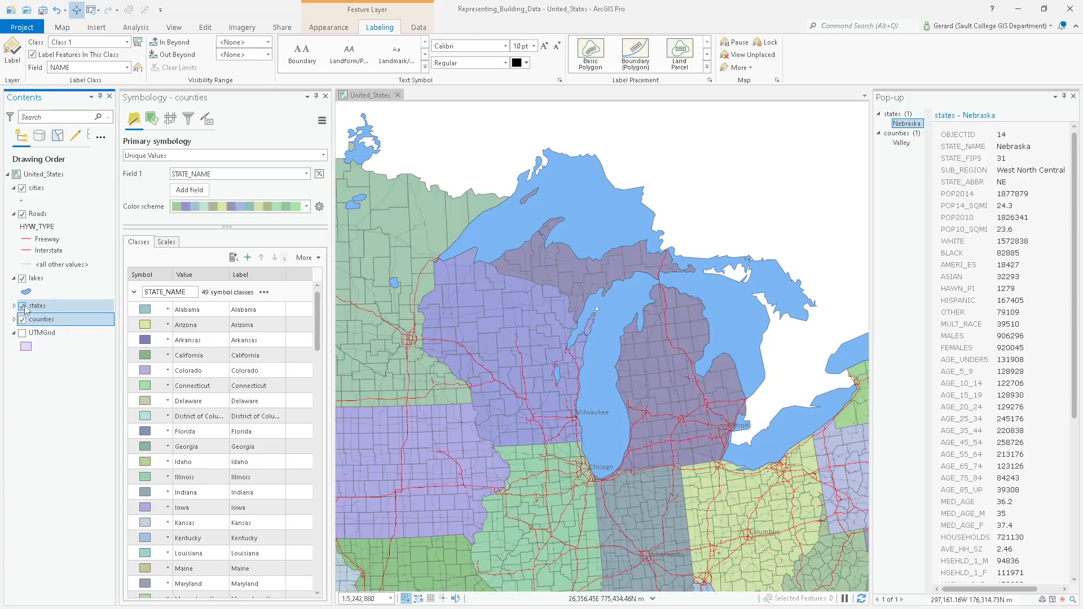
left_click(22, 306)
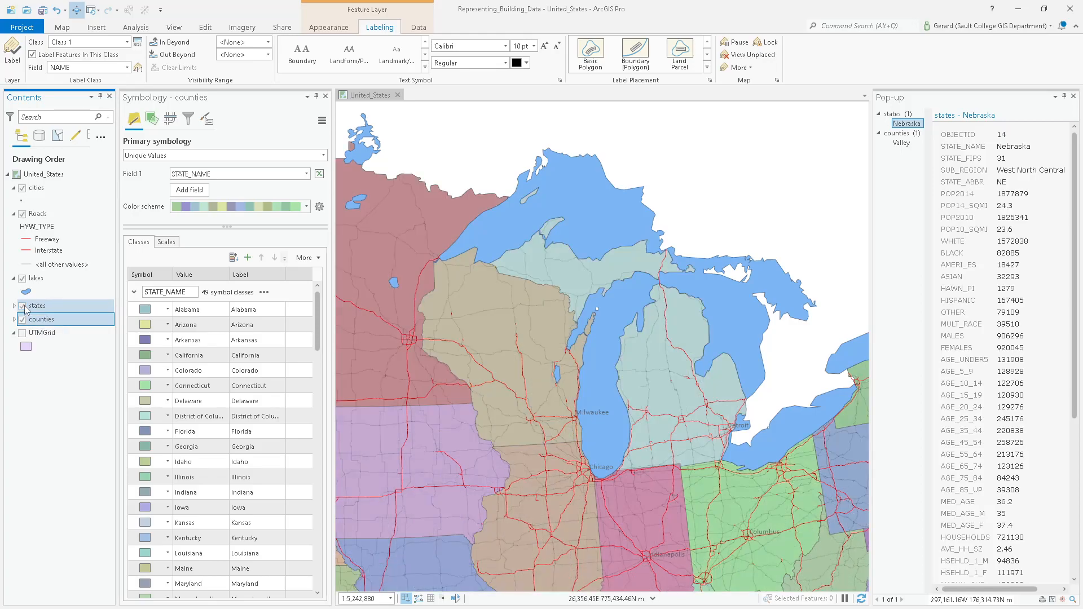
left_click(23, 306)
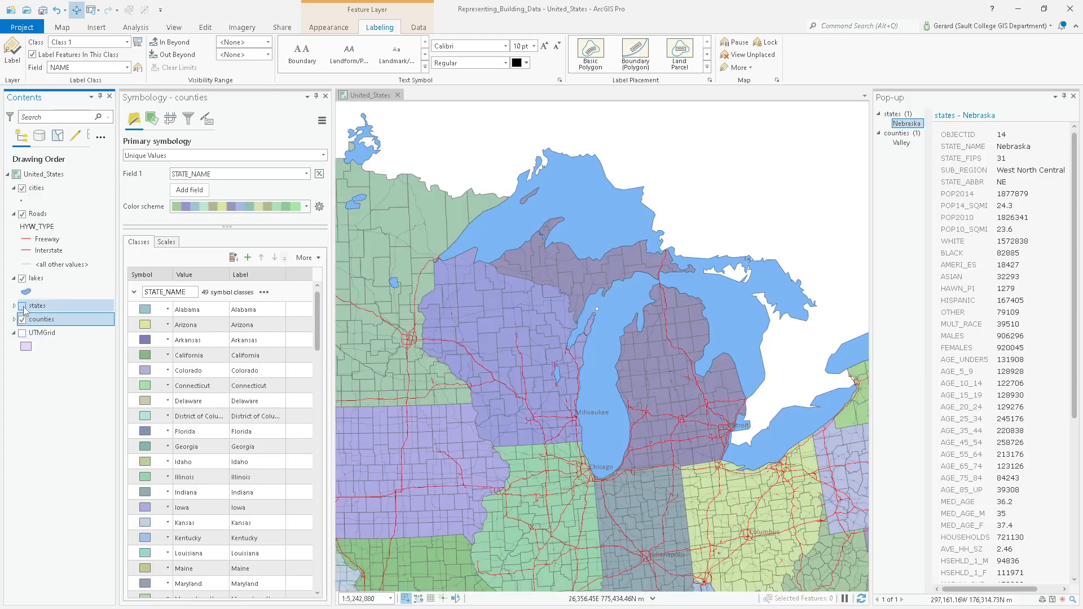
left_click(22, 306)
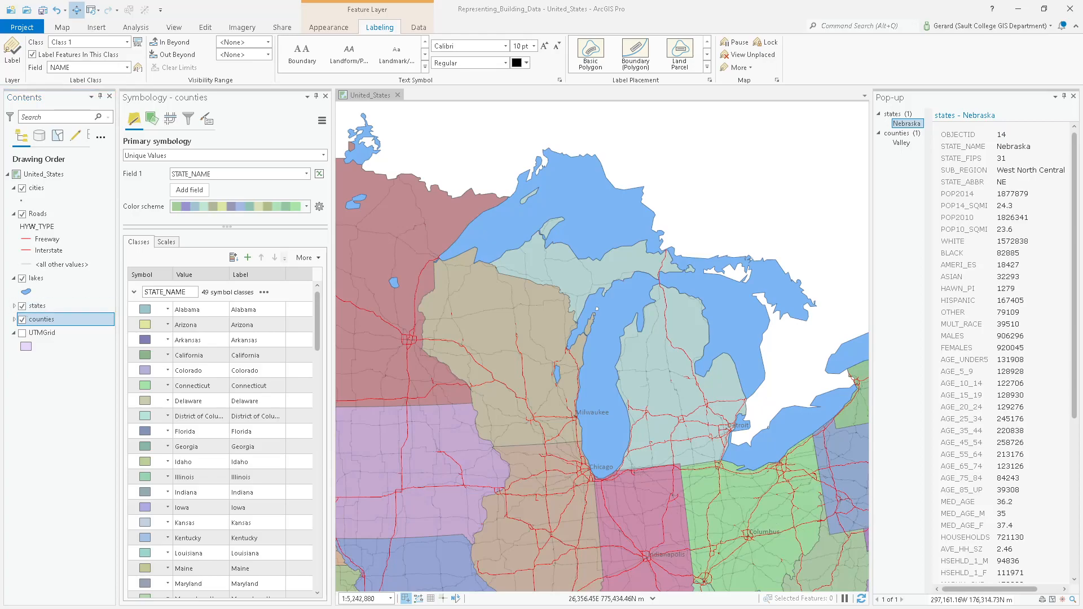
Review the visibility range and label settings of the States row in the Word lab table, and return to ArcGIS Pro.
key("alt+Tab")
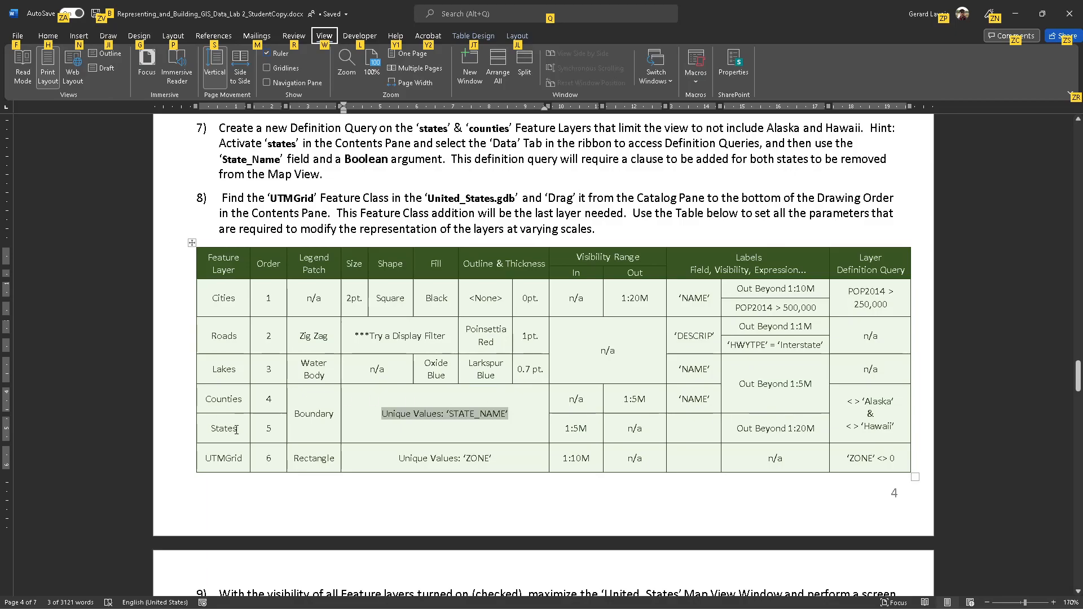
double_click(207, 428)
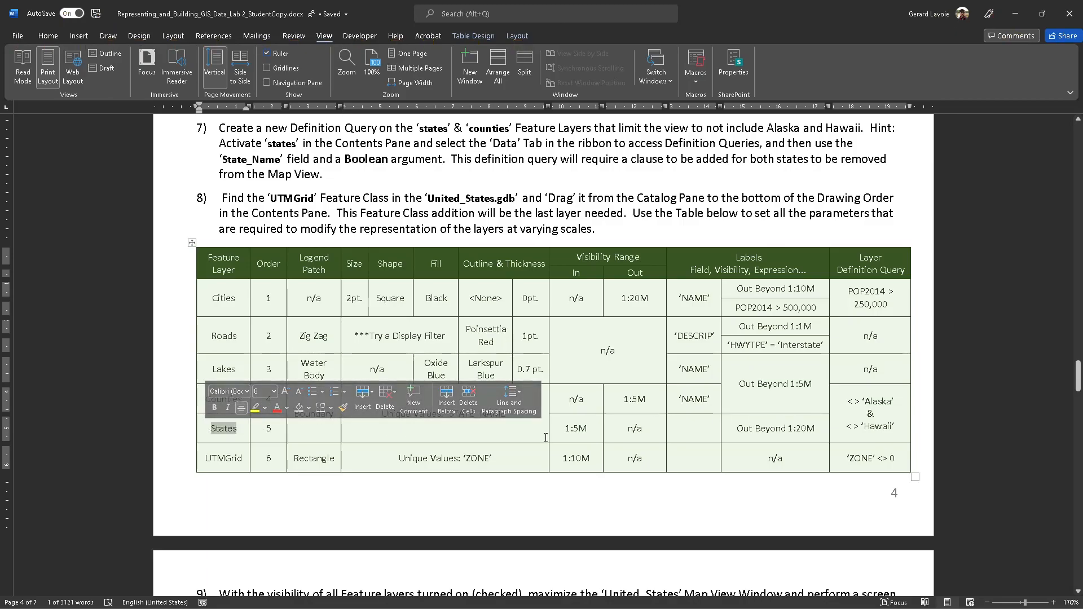
left_click_drag(823, 429, 731, 430)
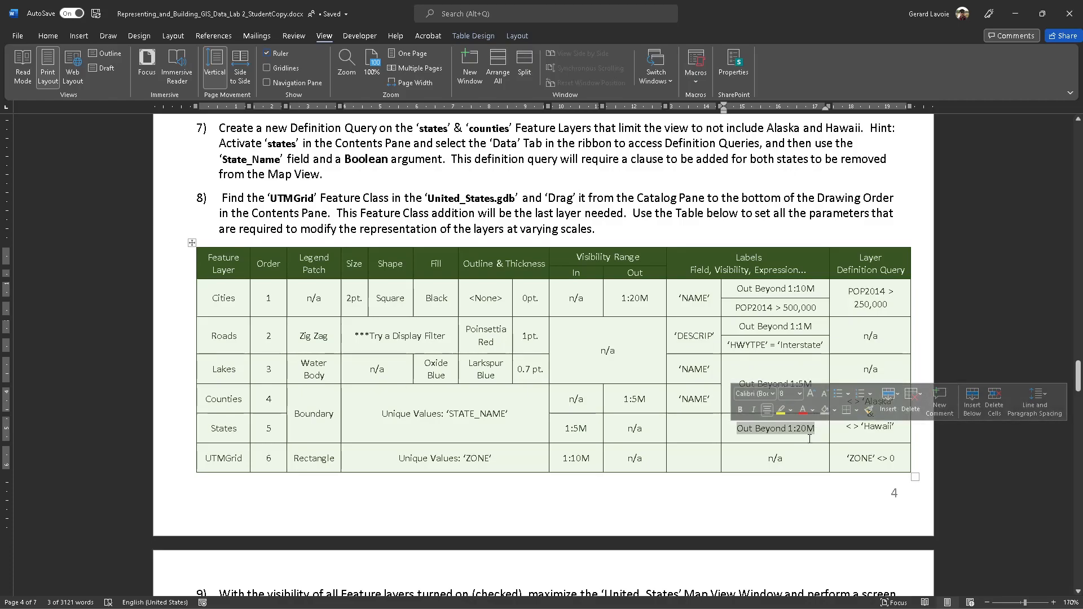
left_click(808, 440)
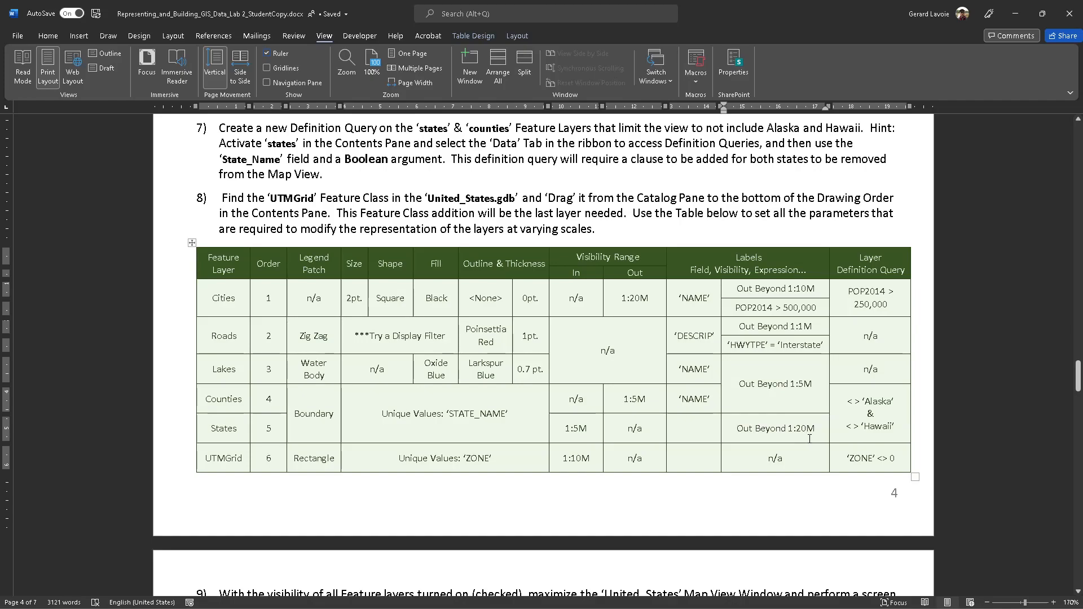
key("alt+Tab")
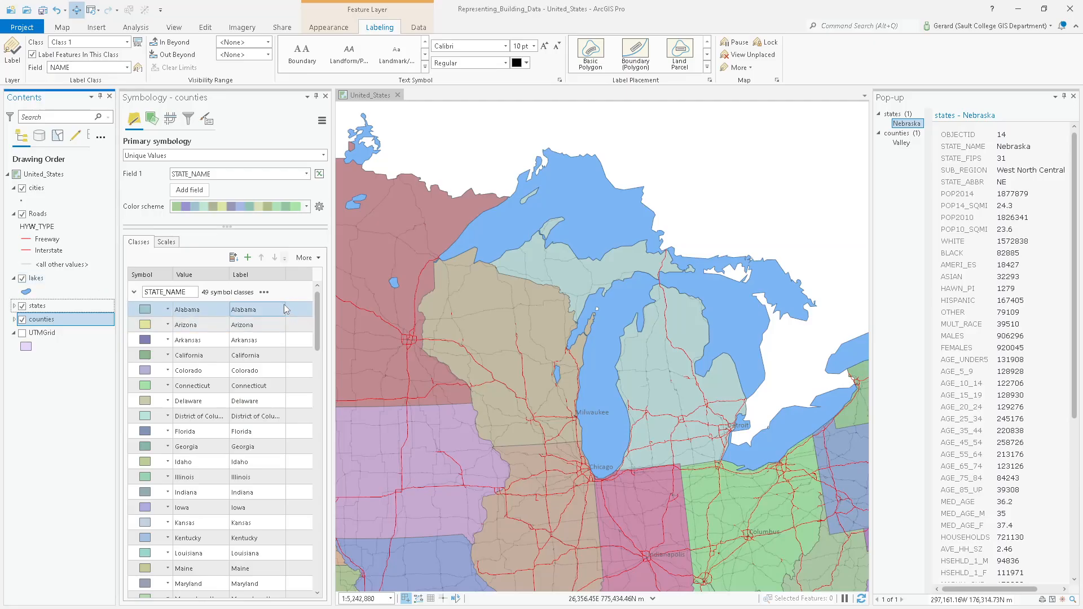
Set the In Beyond label visibility limit of the states layer to 1:20,000,000.
left_click(72, 305)
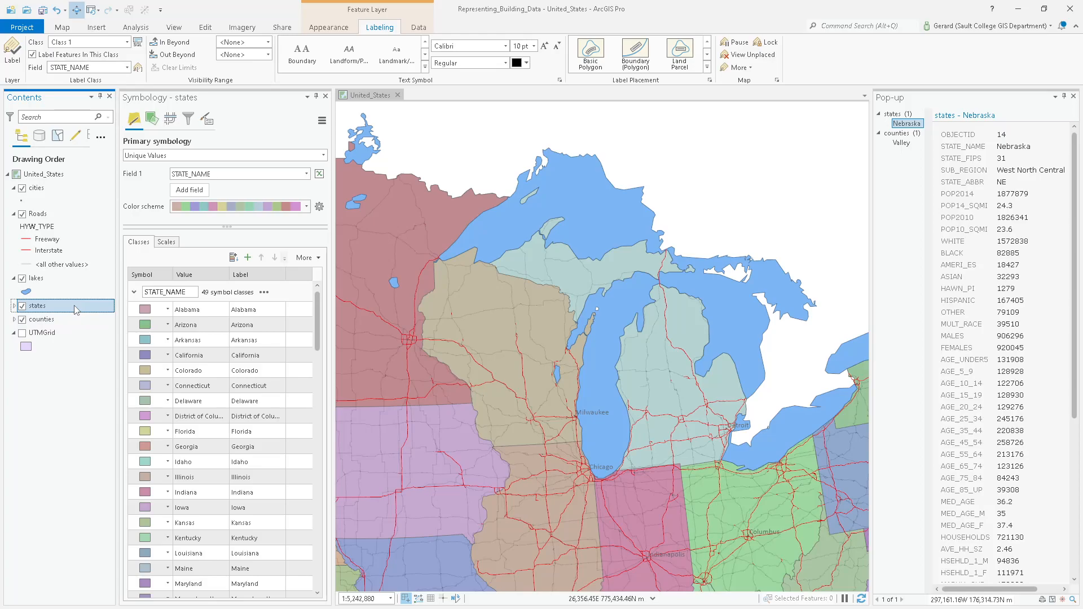
left_click(268, 44)
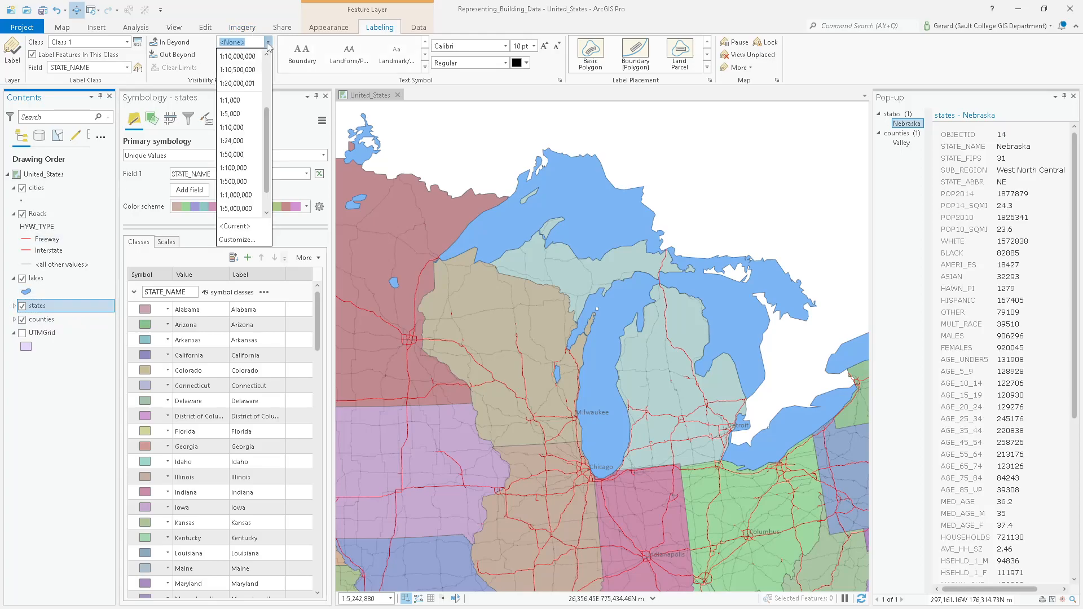
scroll(249, 192, "down", 1)
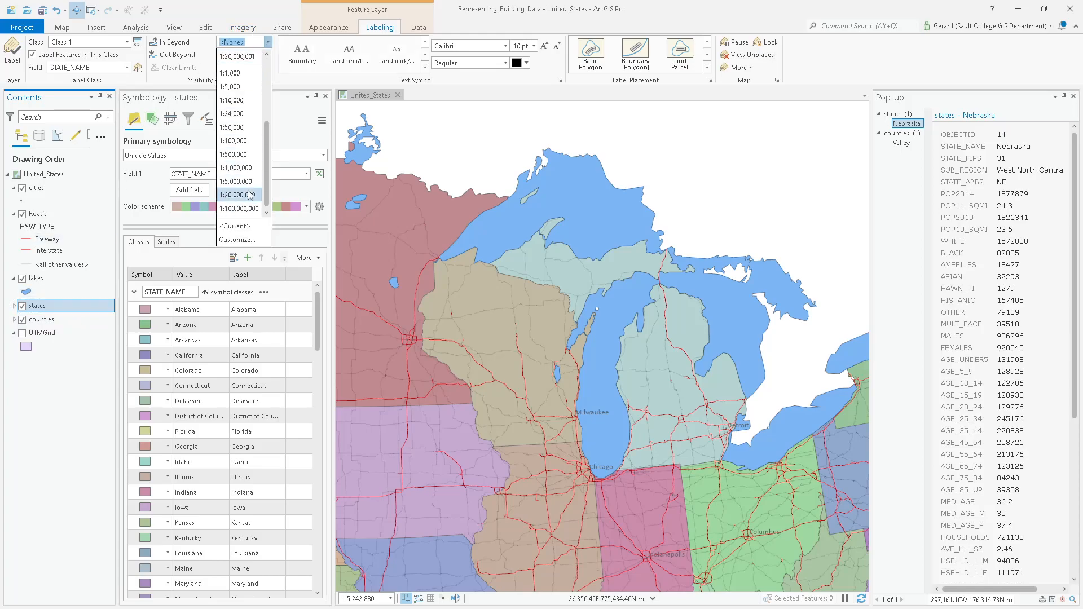
left_click(248, 196)
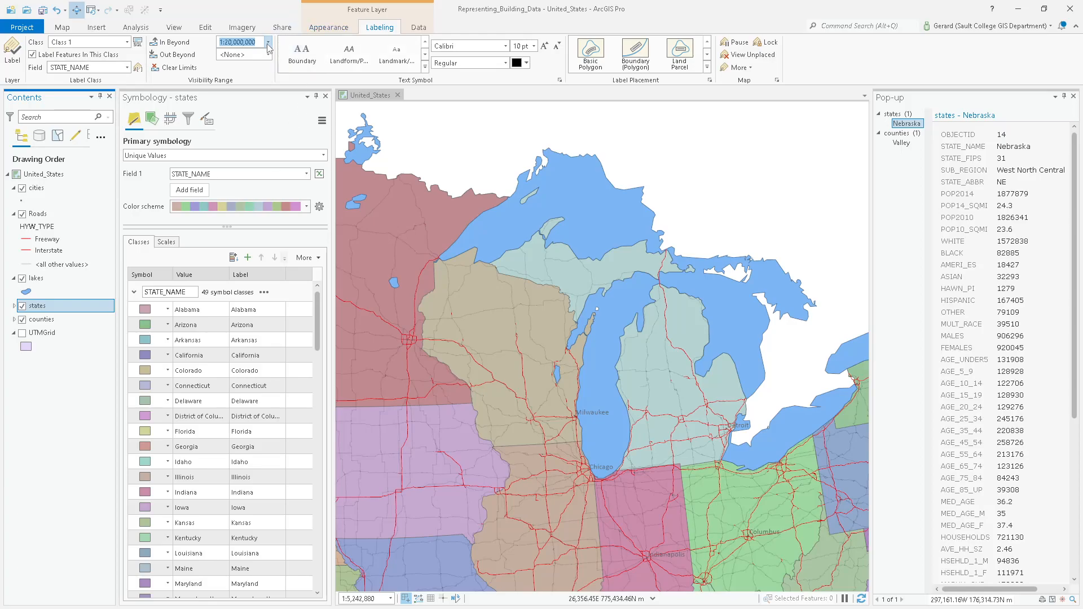
Set the In Beyond visibility limit of the states layer to 1:20,000,000 and check the map at near and far scales.
left_click(328, 28)
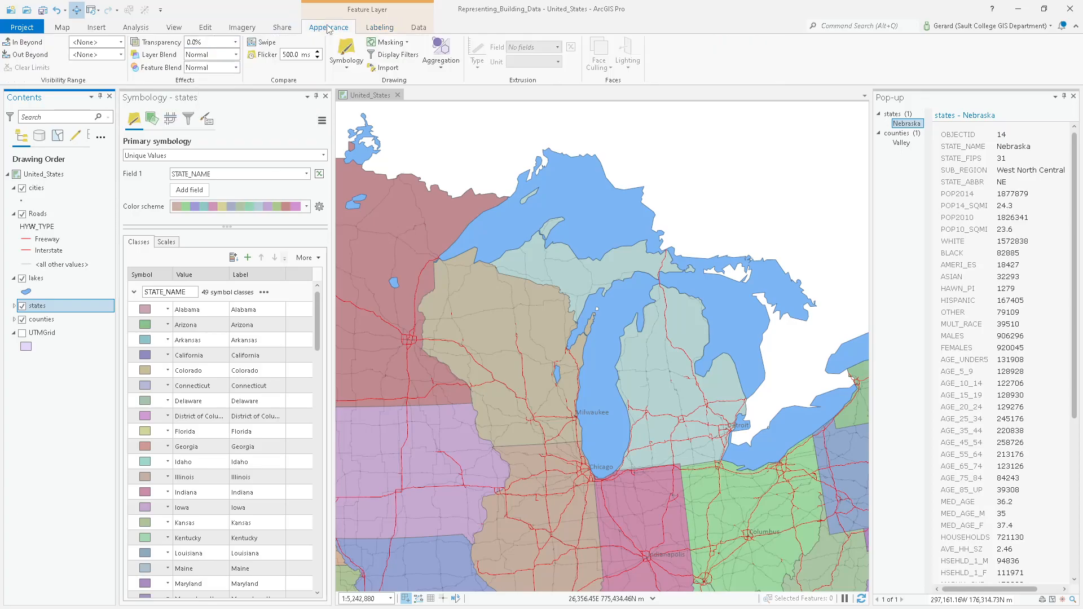
left_click(121, 43)
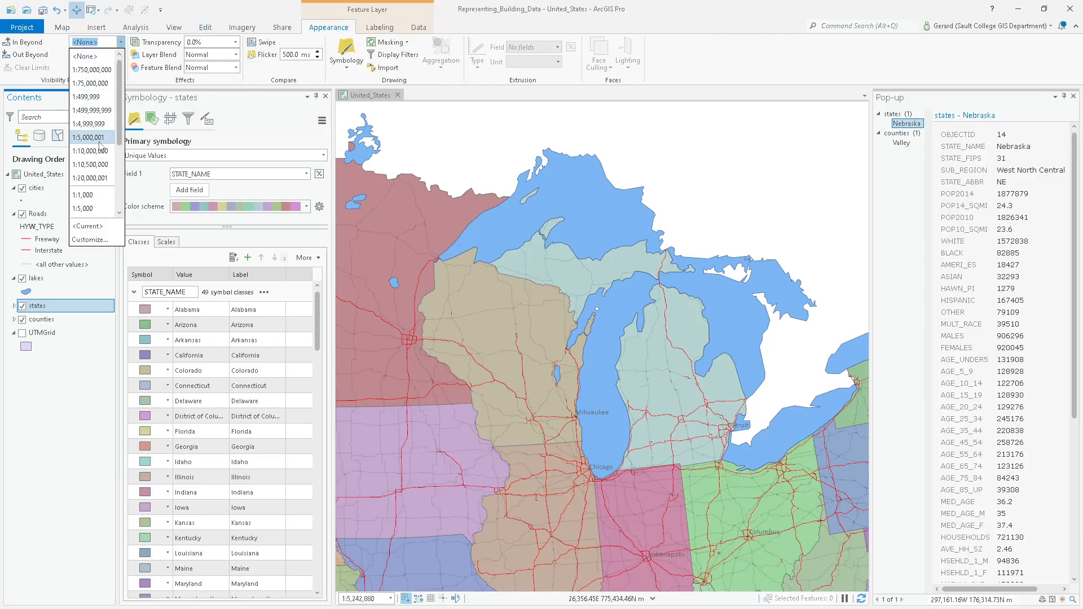
scroll(93, 187, "down", 3)
left_click(90, 195)
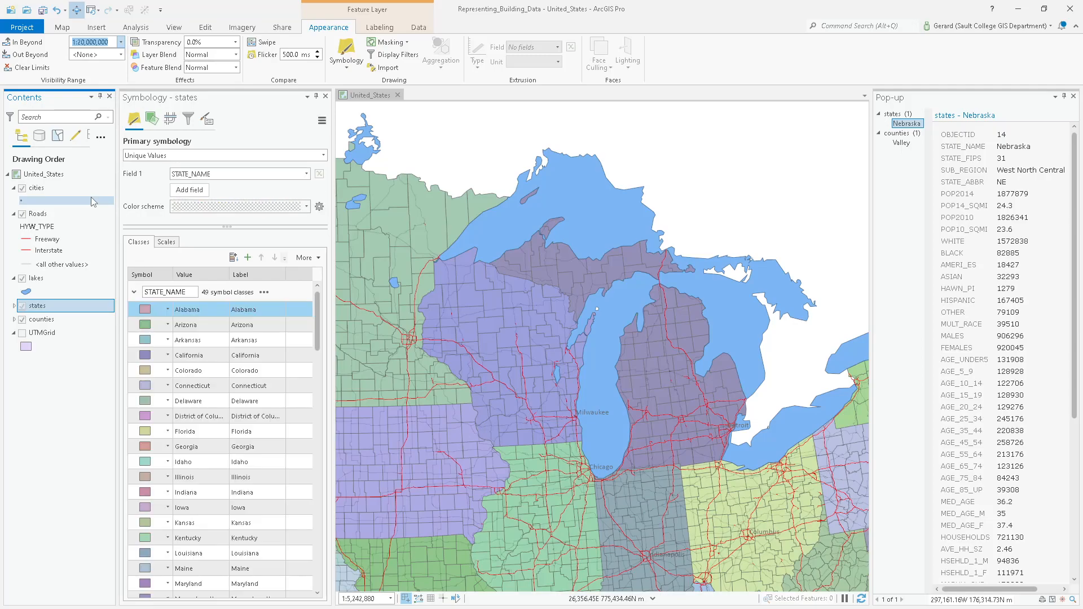
scroll(528, 378, "up", 2)
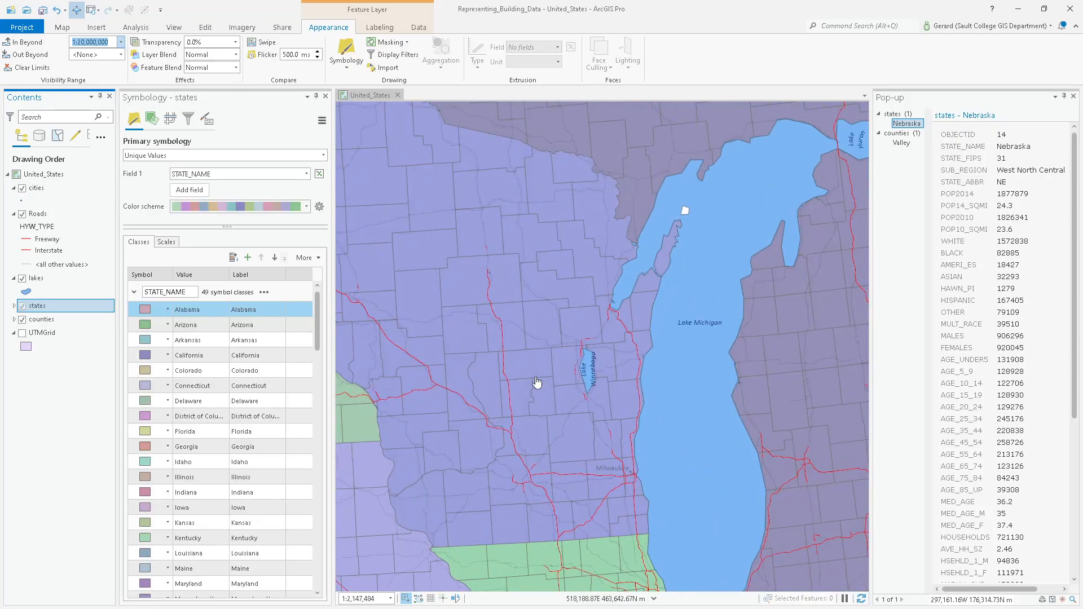
scroll(537, 383, "down", 6)
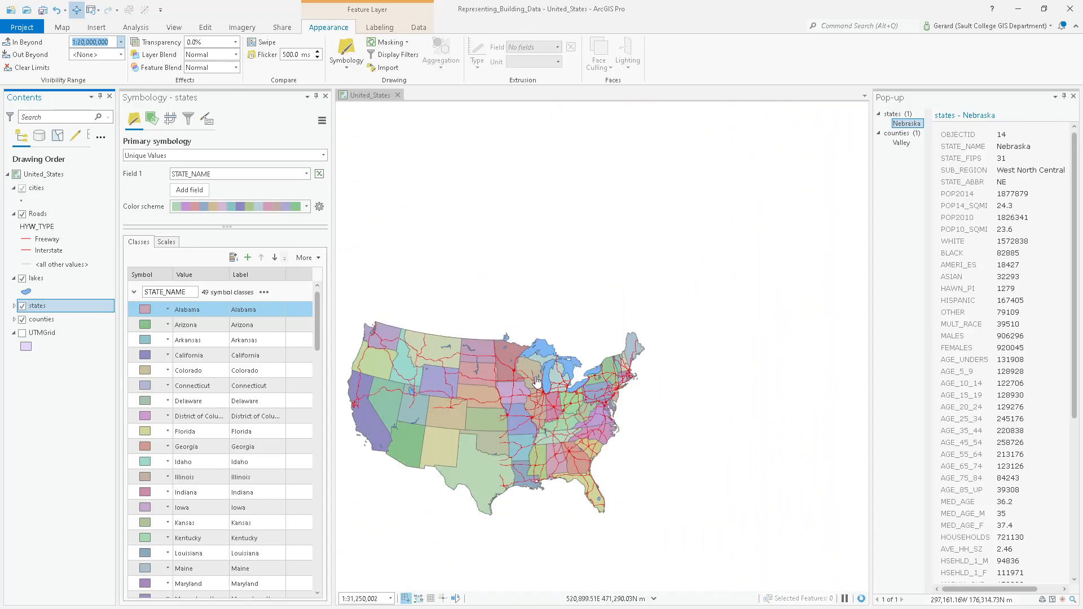
left_click_drag(537, 383, 602, 283)
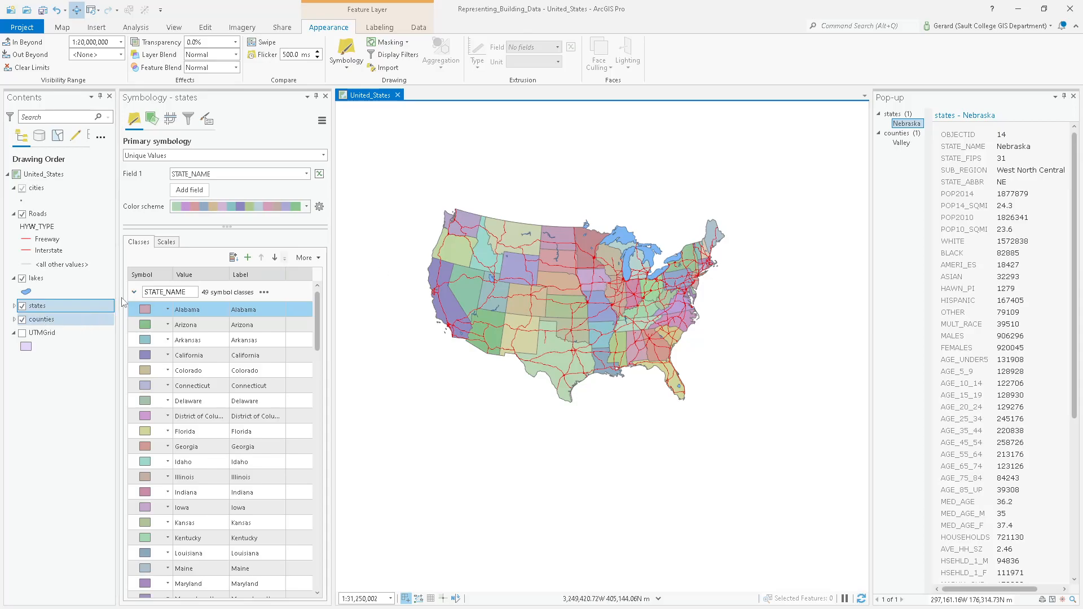
Set the Out Beyond visibility limit of the counties layer to 1:20,000,000 and check the switch between counties and states at different scales.
left_click(41, 319)
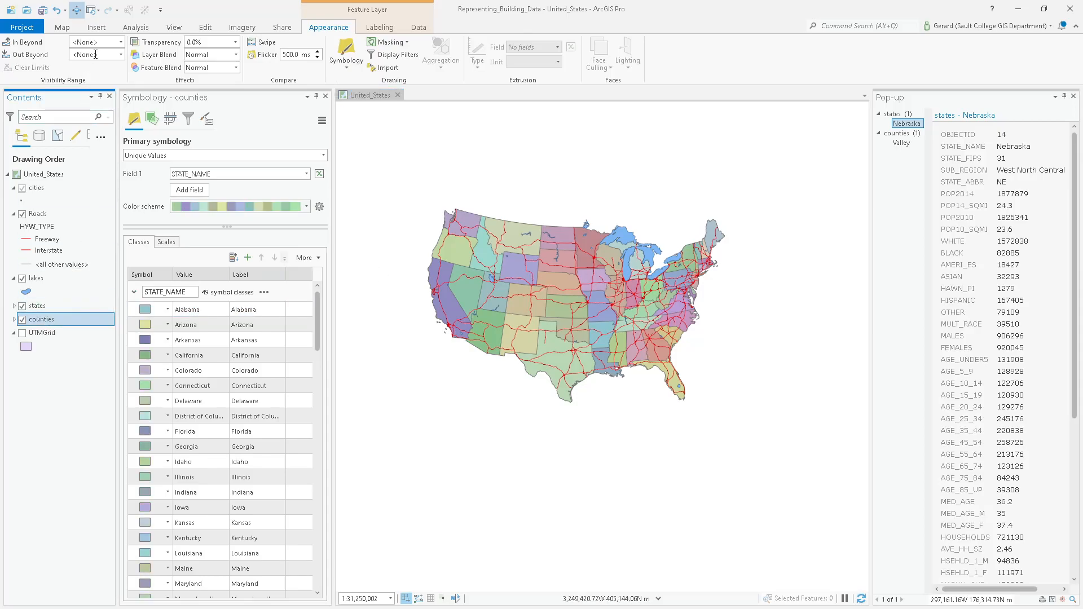
left_click(121, 54)
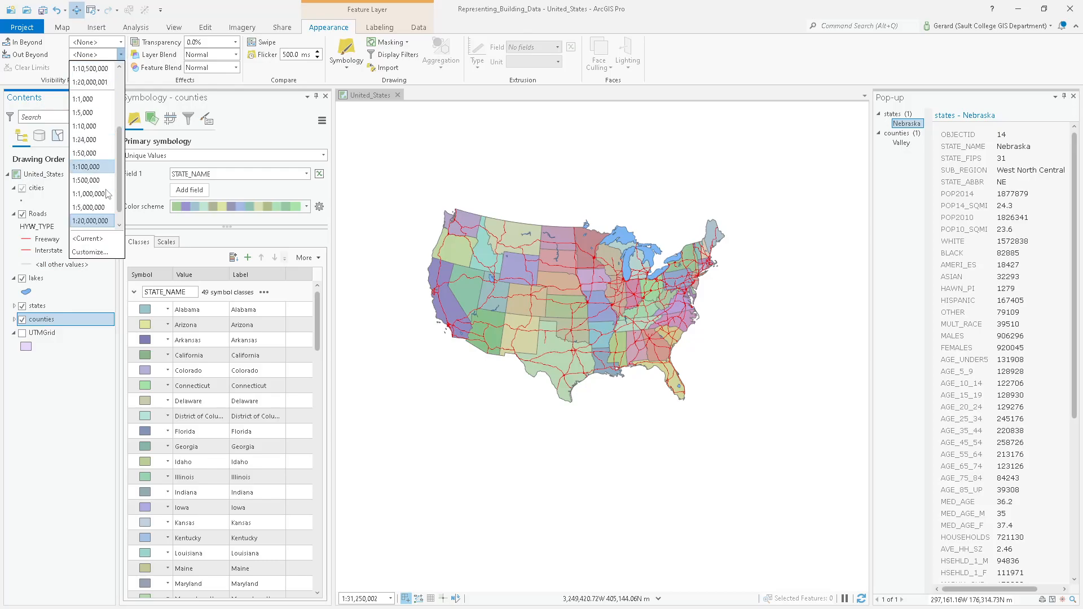
left_click(90, 222)
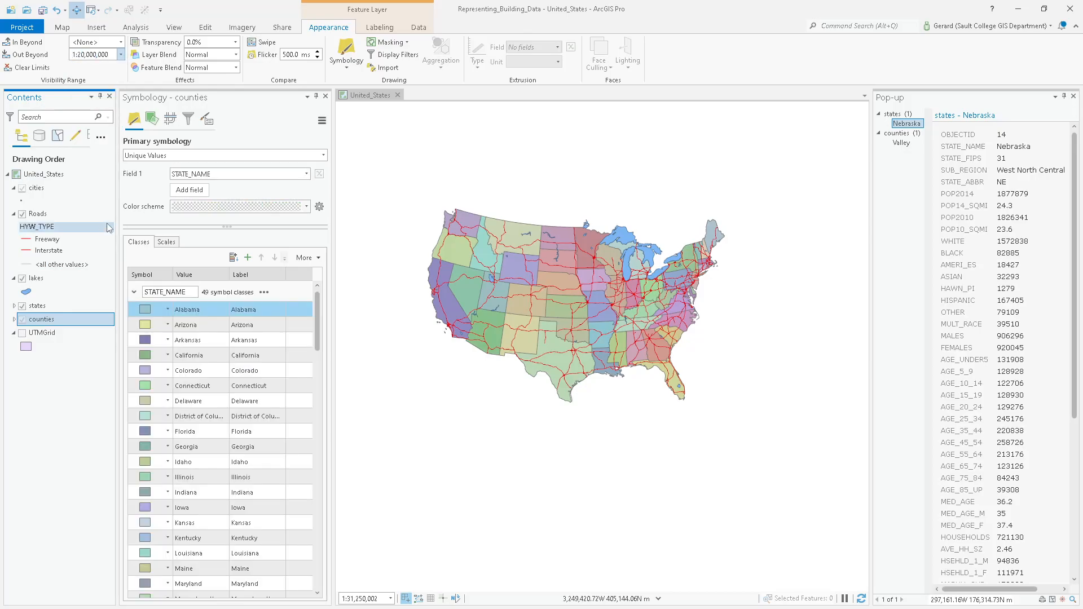
scroll(566, 303, "up", 3)
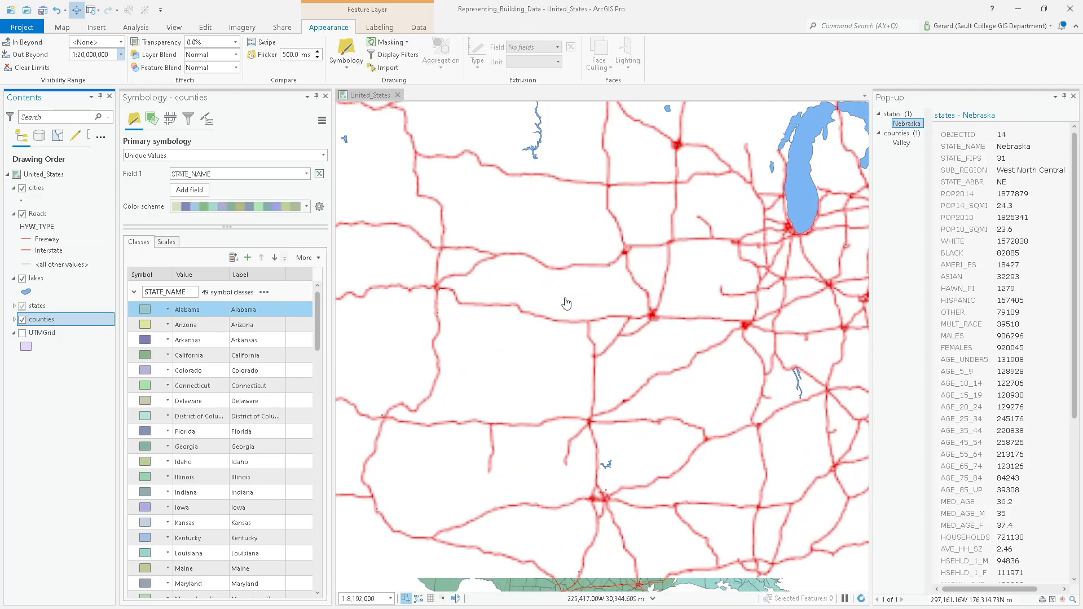
left_click_drag(732, 277, 670, 361)
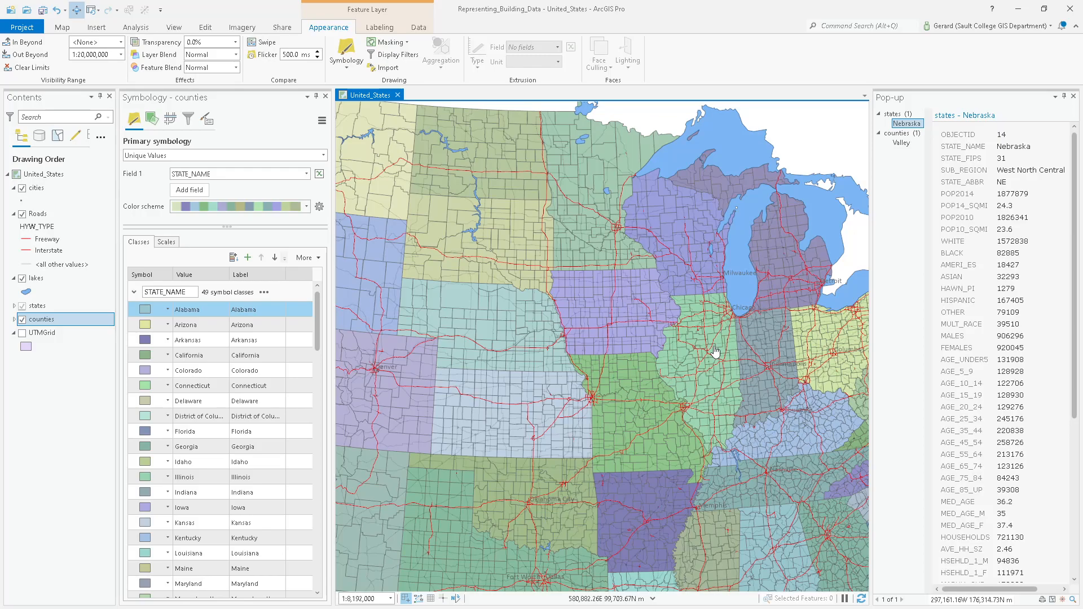
scroll(714, 352, "down", 4)
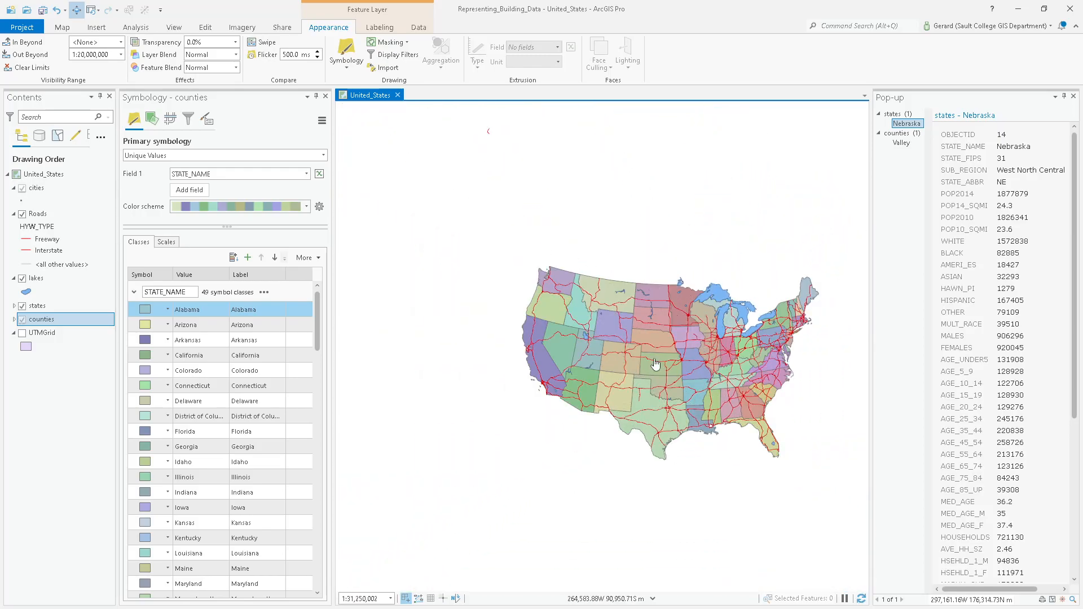
left_click_drag(653, 350, 575, 290)
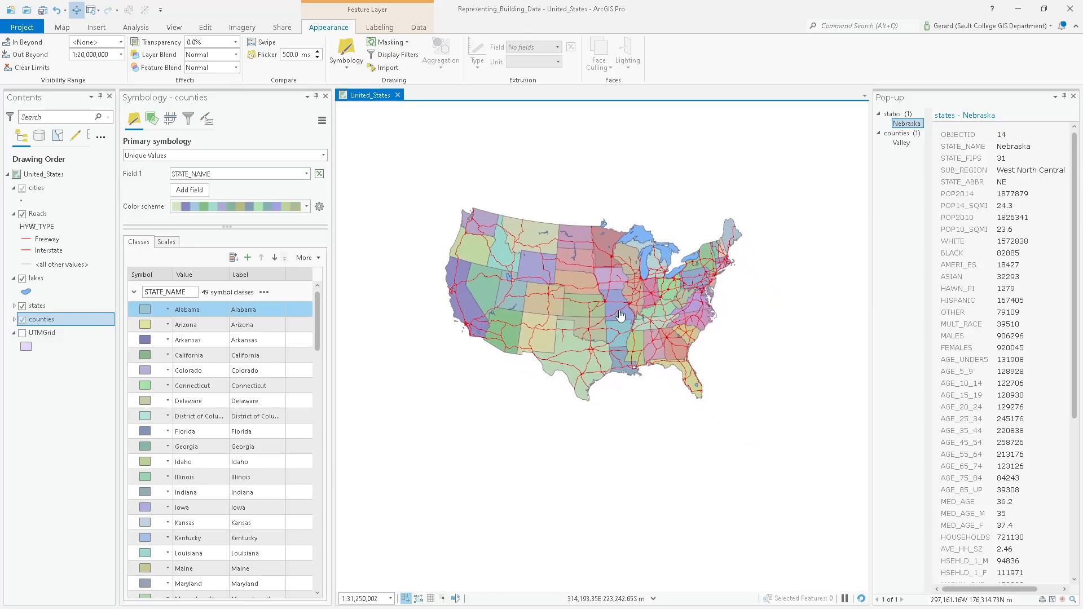
scroll(615, 313, "up", 4)
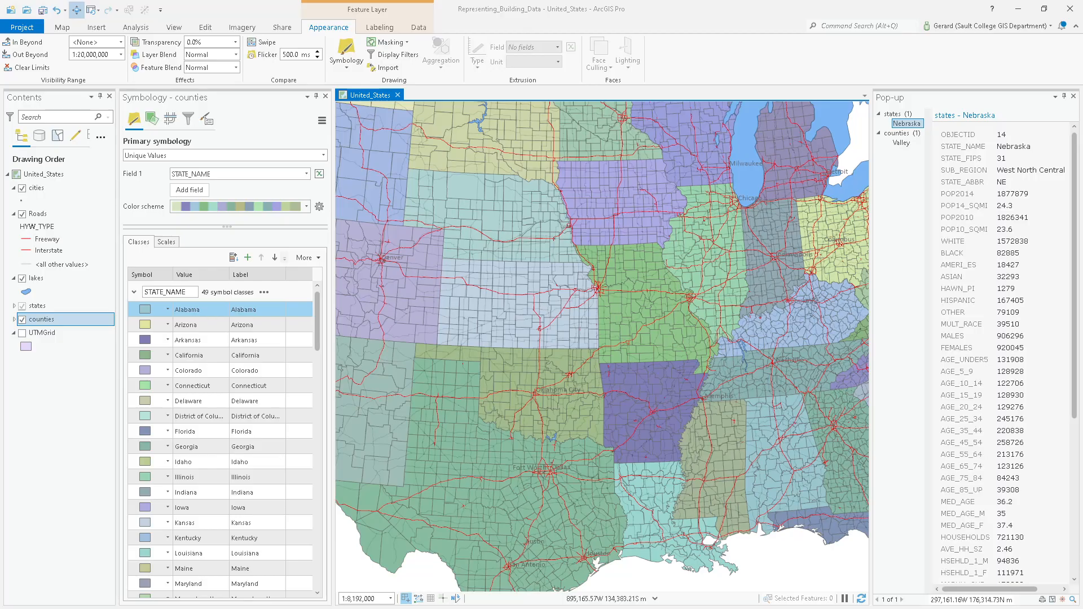
Review the label field and label visibility of the Counties row in the Word lab table, and return to ArcGIS Pro.
key("alt+Tab")
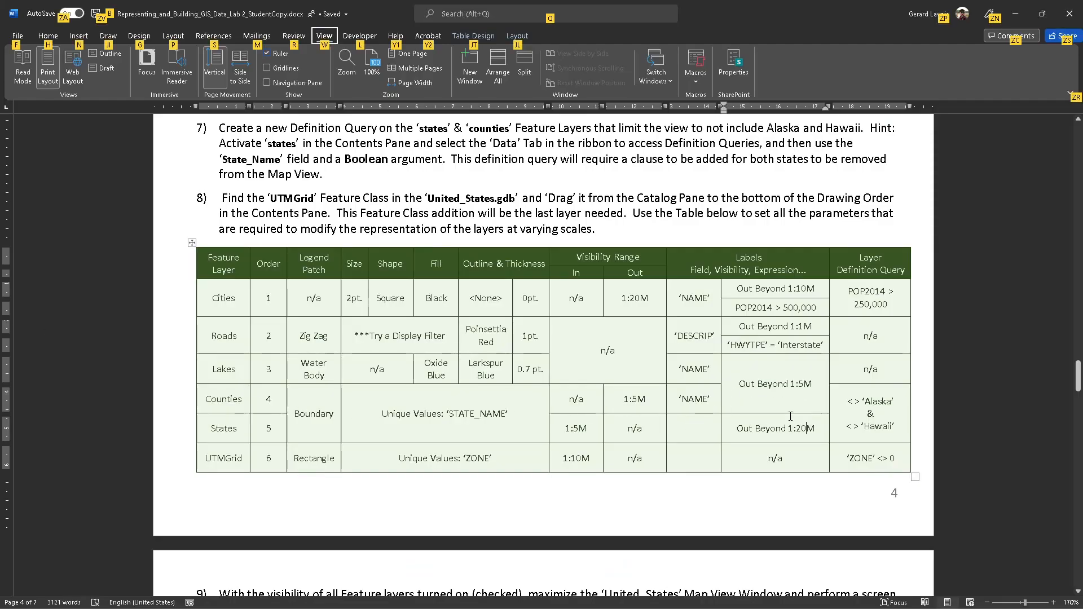
left_click_drag(676, 399, 720, 399)
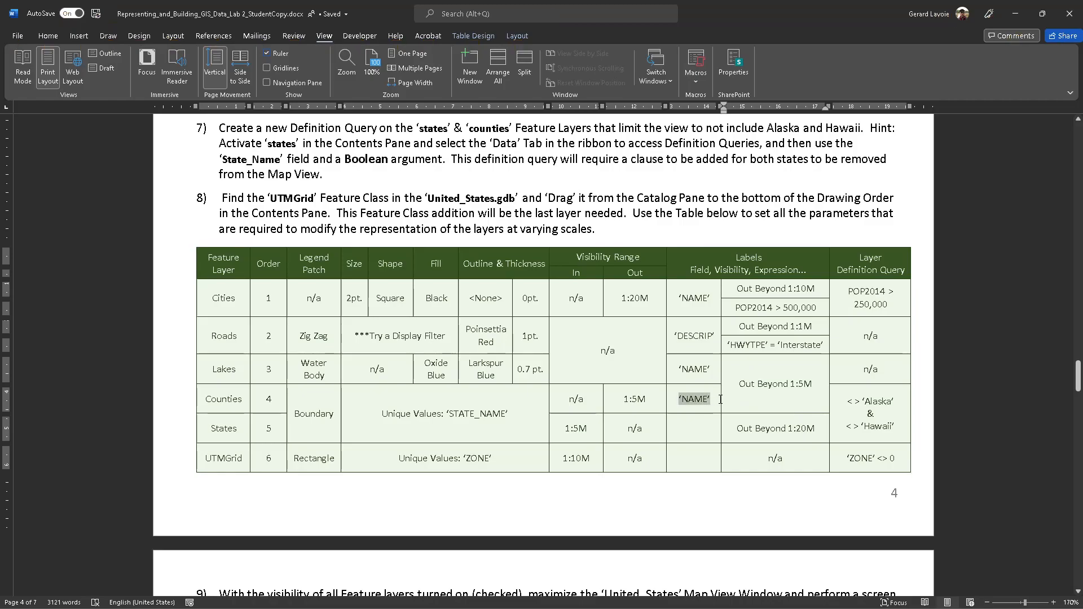
left_click(792, 411)
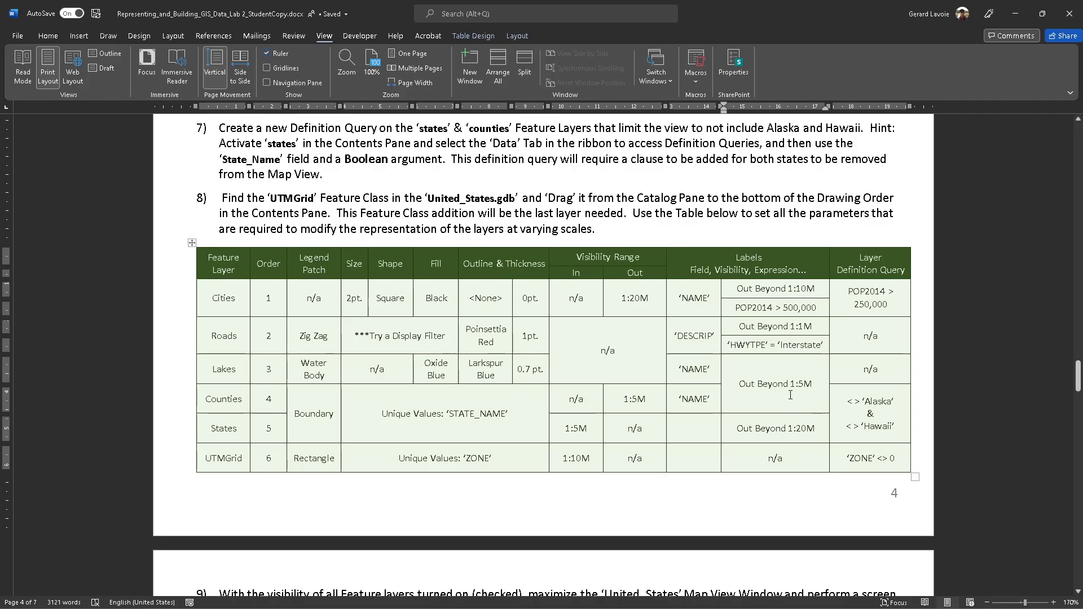
key("alt+Tab")
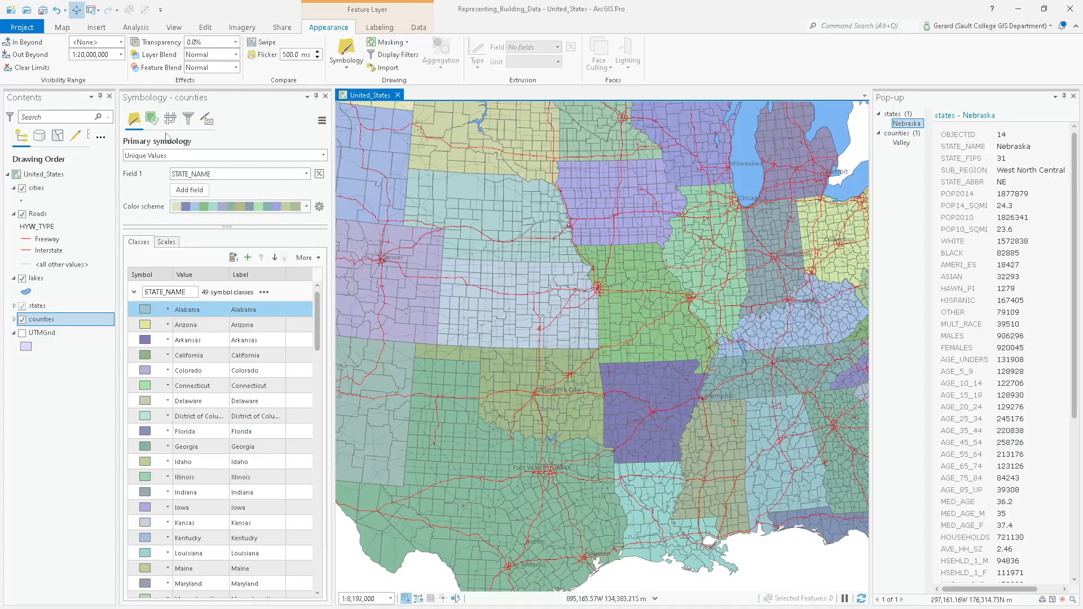
Set the Out Beyond label visibility limit of the counties layer to 1:5,000,000, turn on its labels, and check them at a closer scale.
left_click(380, 27)
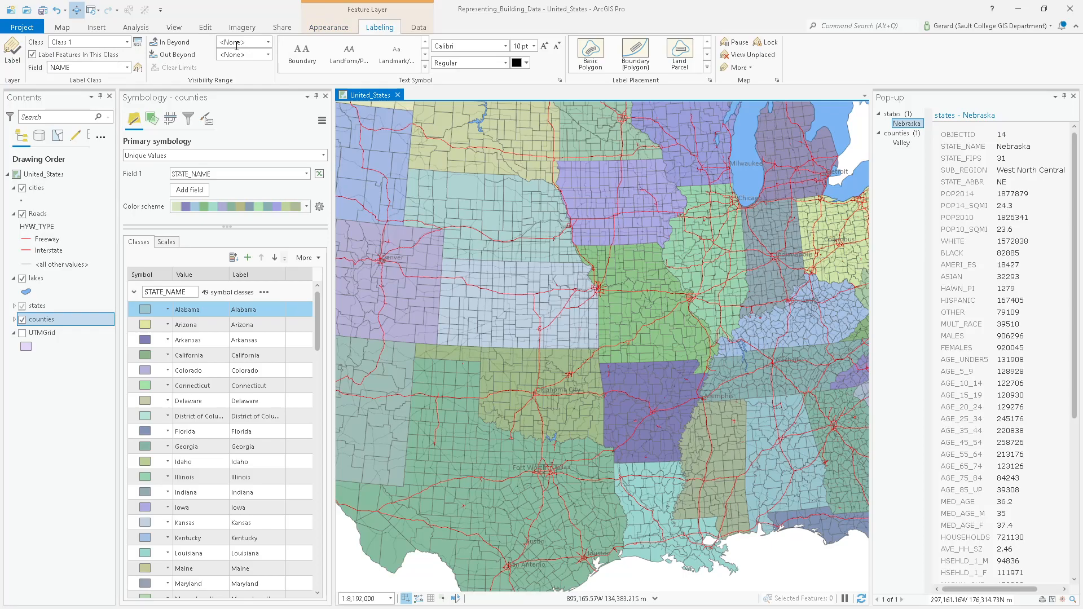
left_click(269, 55)
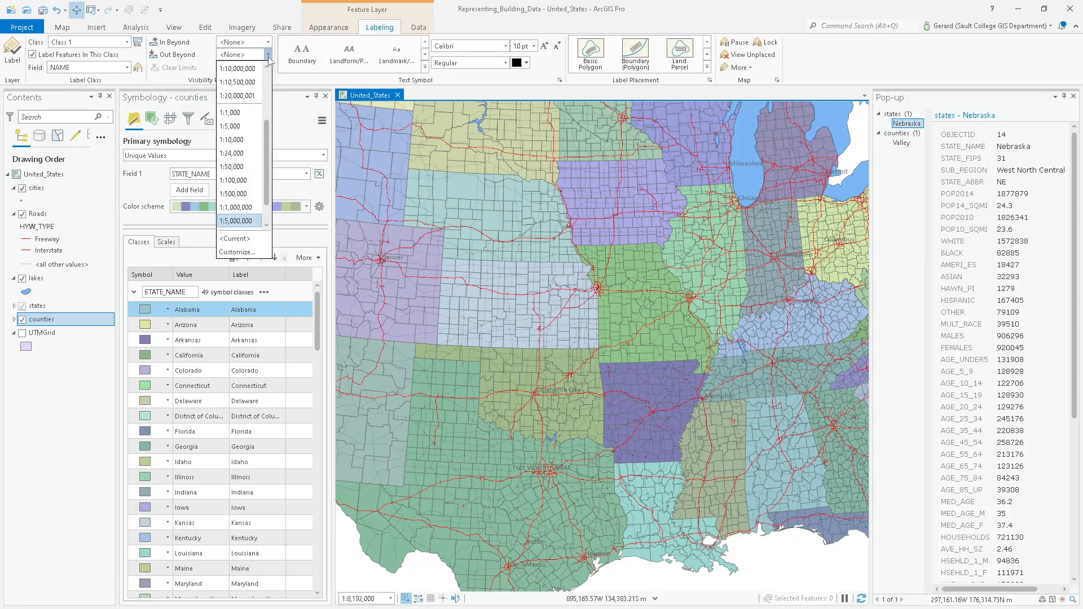
left_click(236, 220)
left_click(72, 319)
right_click(72, 319)
left_click(74, 321)
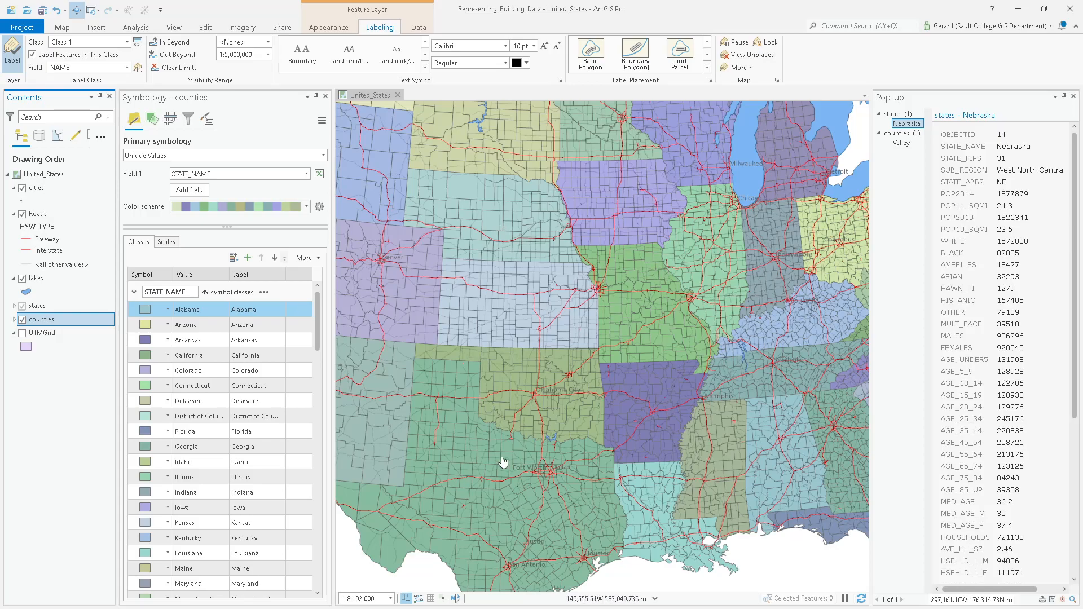
left_click(345, 598)
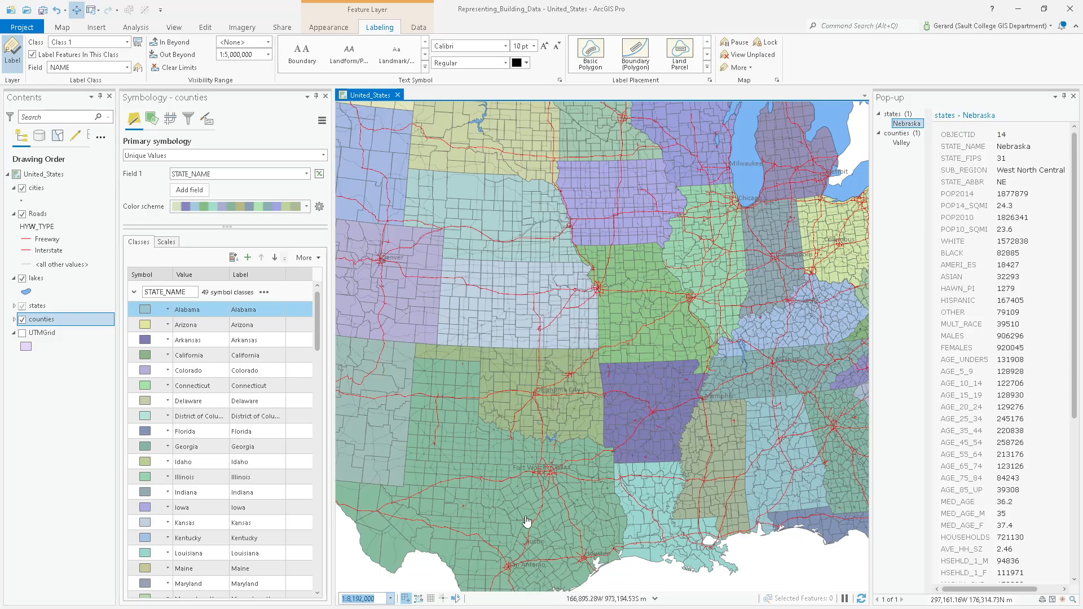
scroll(529, 490, "up", 4)
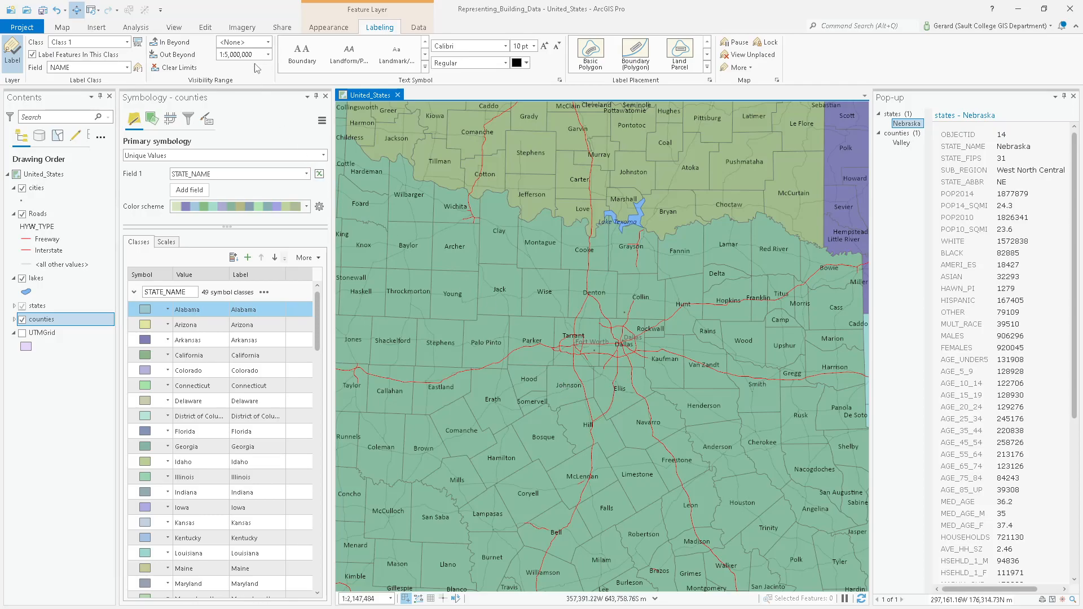
Set the In Beyond label visibility limit of the states layer to 1:5,000,000 and check the map at a smaller scale.
left_click(59, 306)
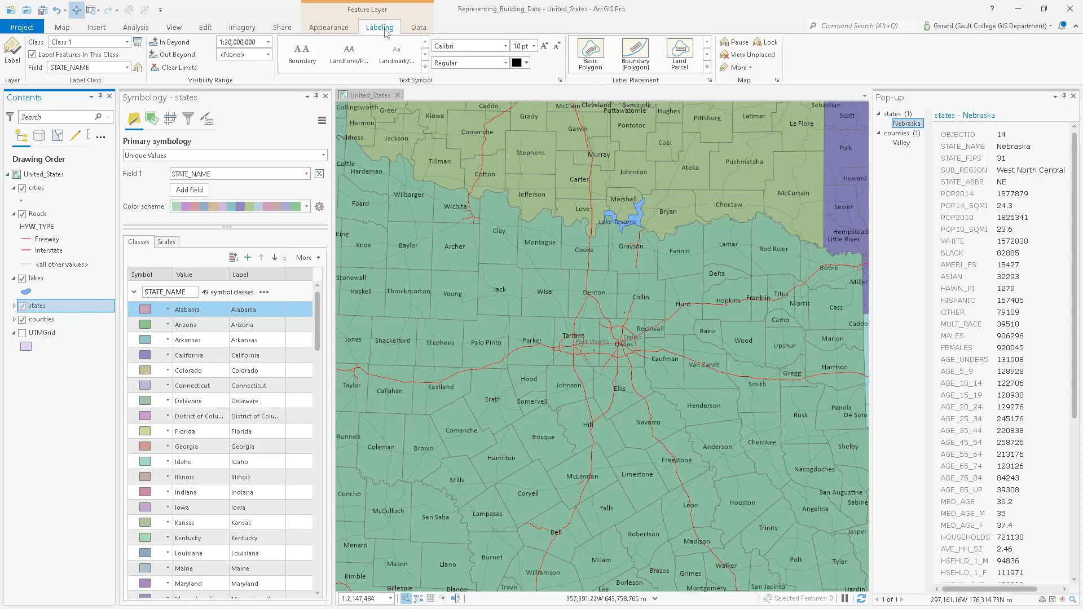
left_click(269, 46)
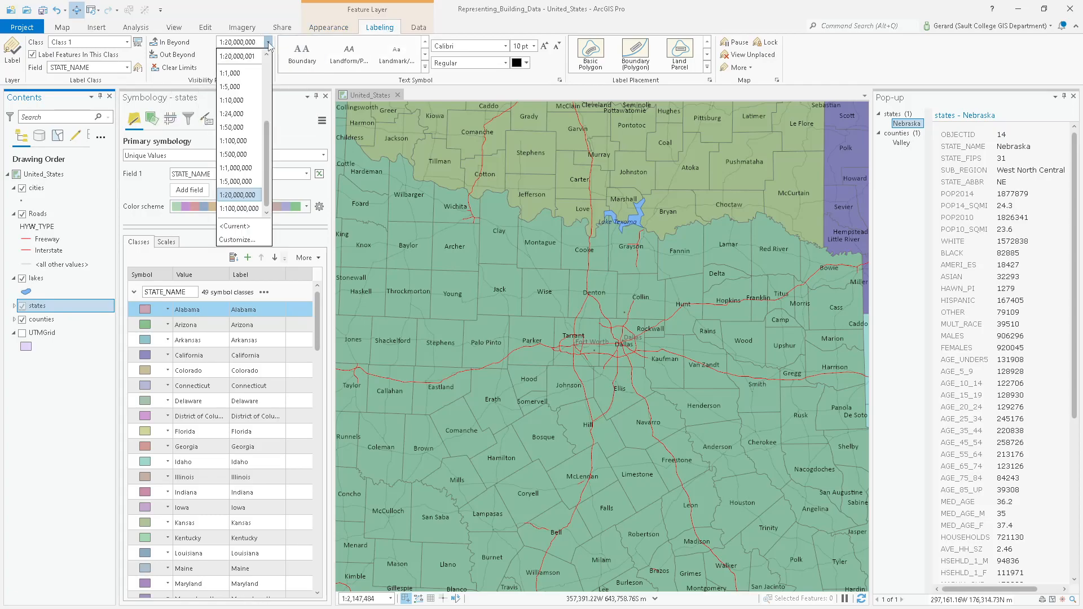
left_click(244, 187)
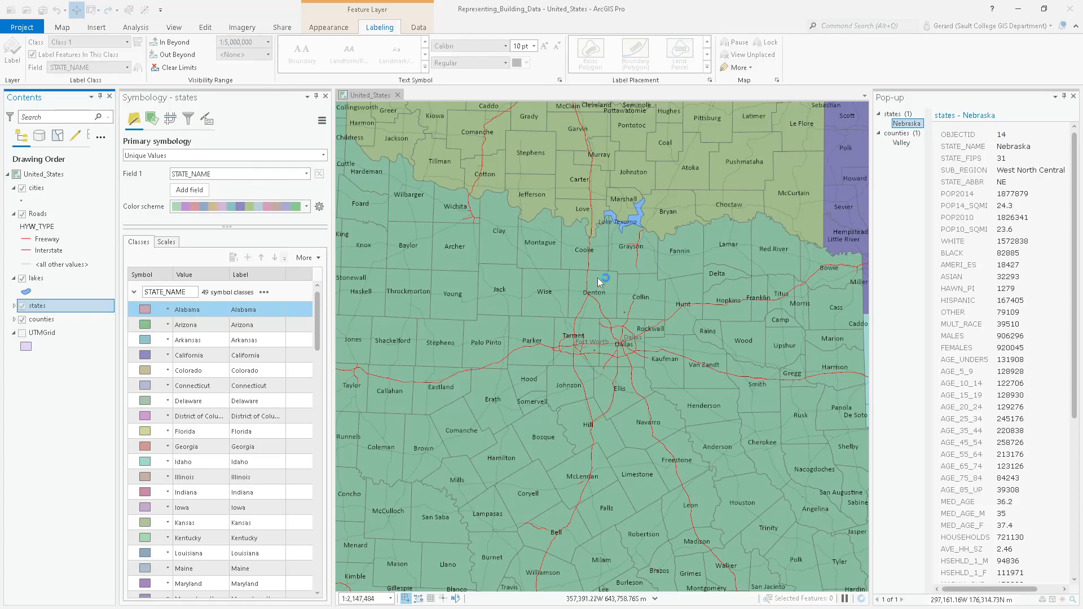
scroll(624, 339, "down", 3)
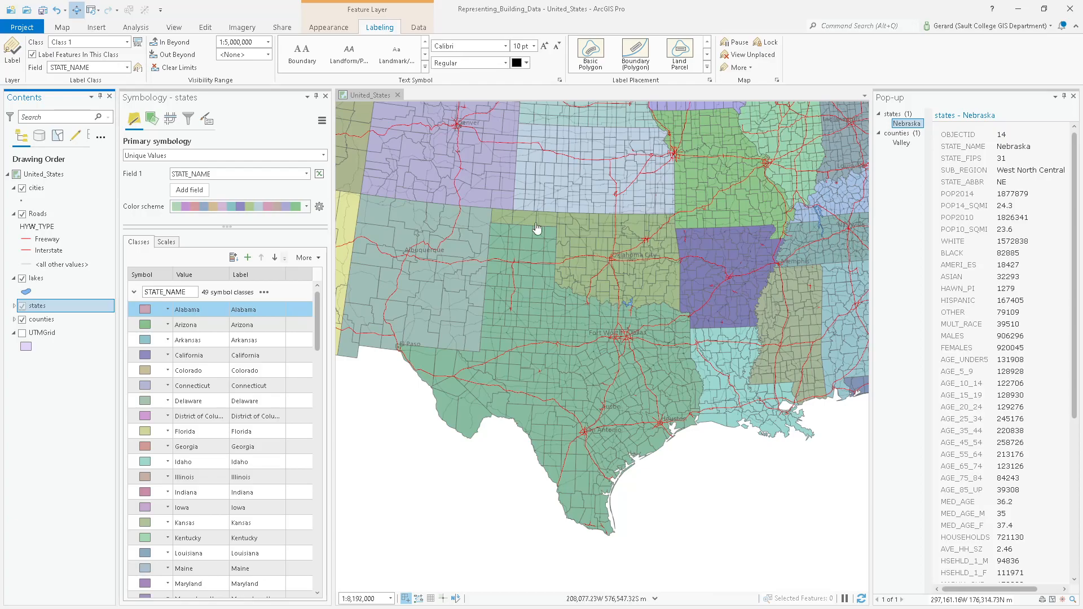
Set the In Beyond visibility limit of the states layer to 1:10,000,000 and check the layer around that scale.
left_click(320, 29)
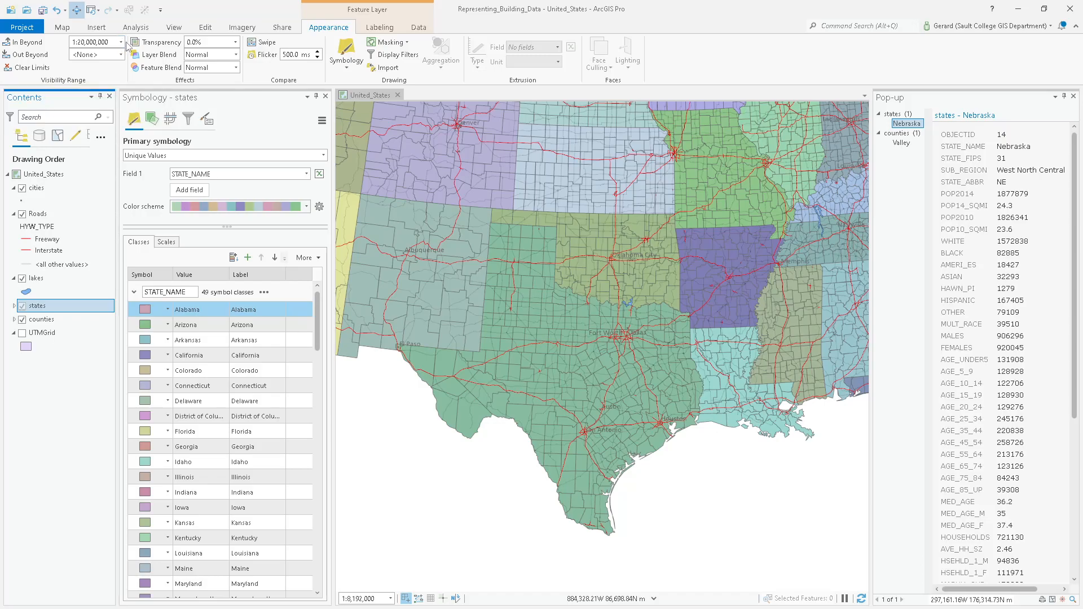
left_click(121, 43)
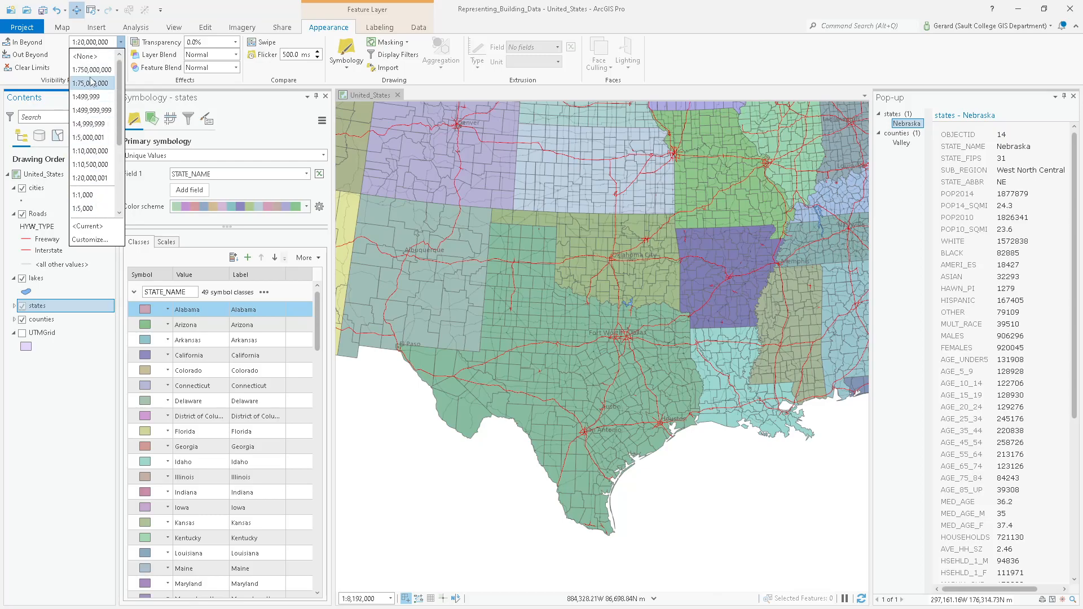
left_click(96, 151)
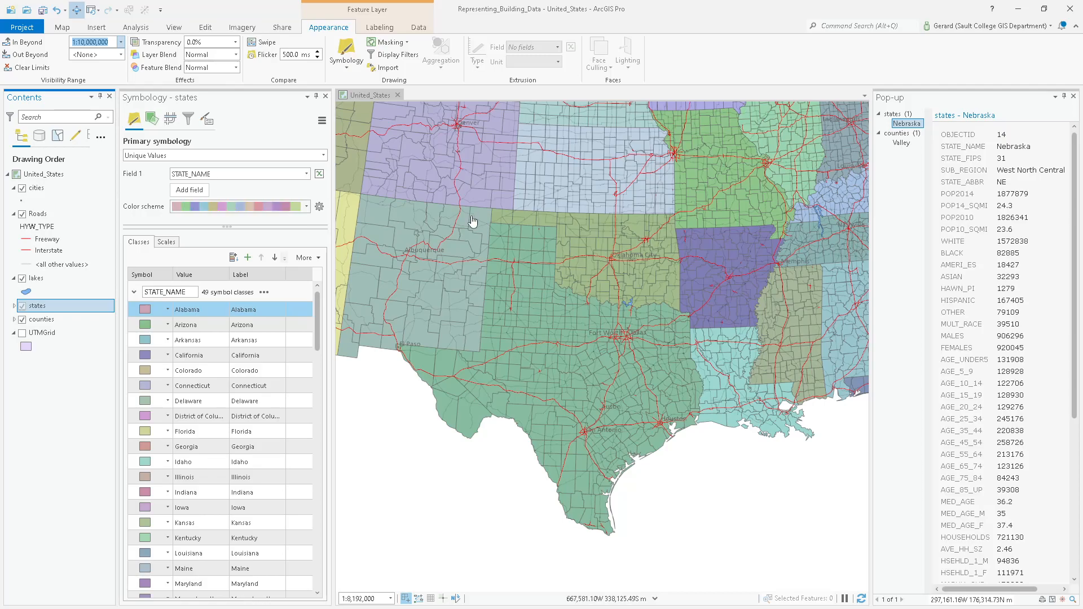
scroll(473, 221, "down", 2)
left_click_drag(483, 213, 574, 322)
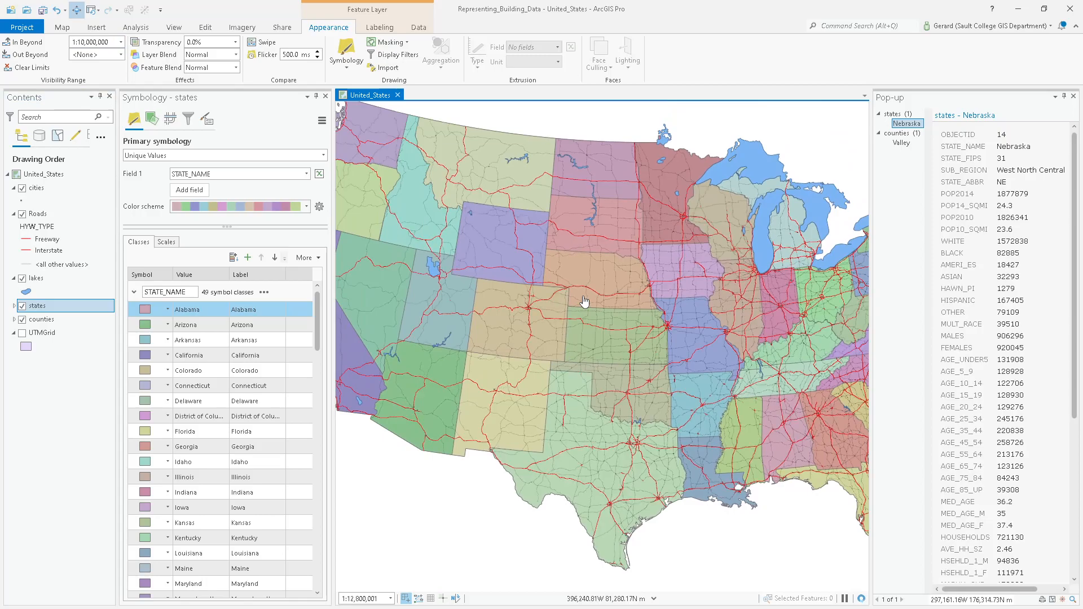
Set the In Beyond label visibility limit of the states layer to 1:10,000,000 and check the map at closer and smaller scales.
left_click(388, 31)
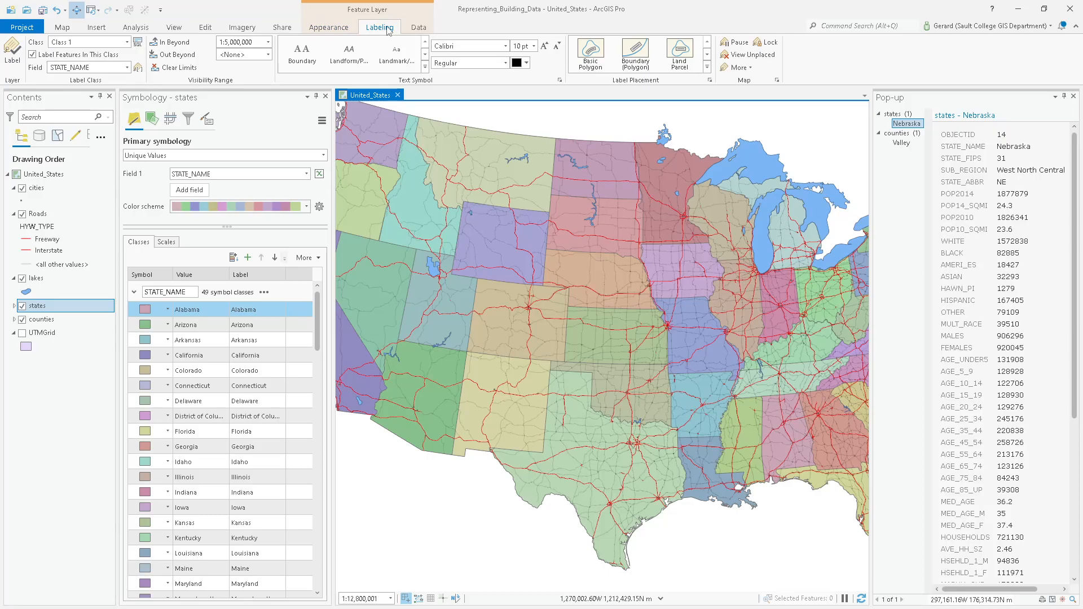
left_click(267, 41)
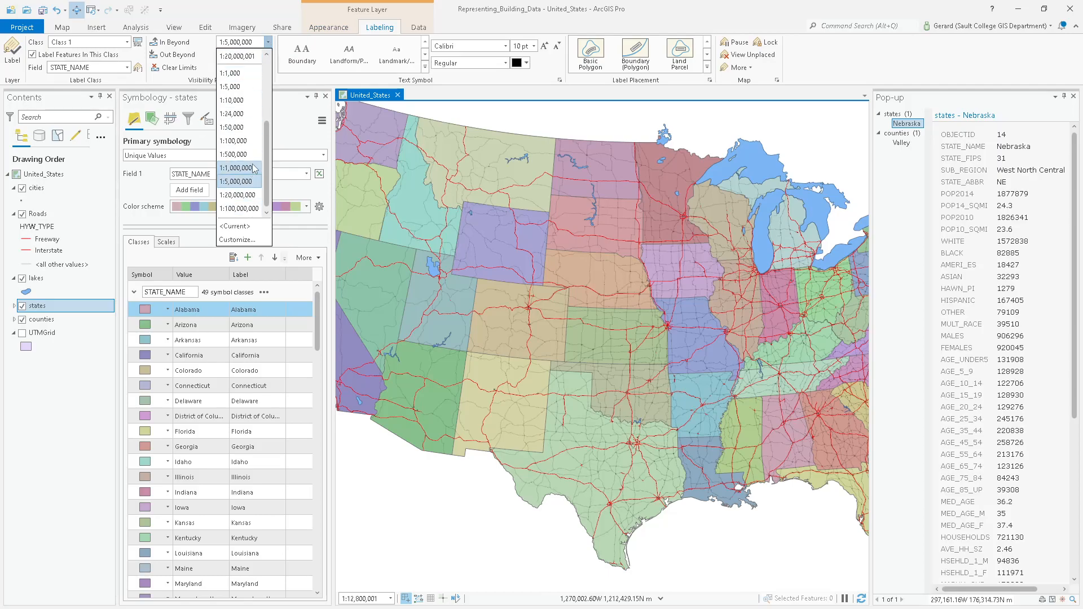
scroll(253, 168, "up", 3)
scroll(254, 170, "down", 3)
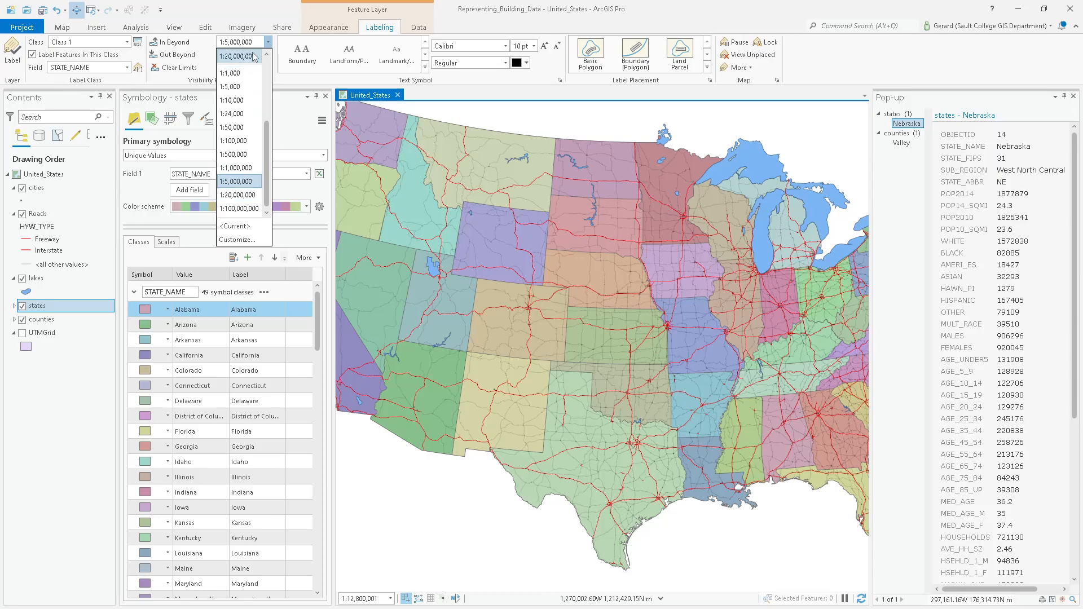
scroll(263, 151, "up", 2)
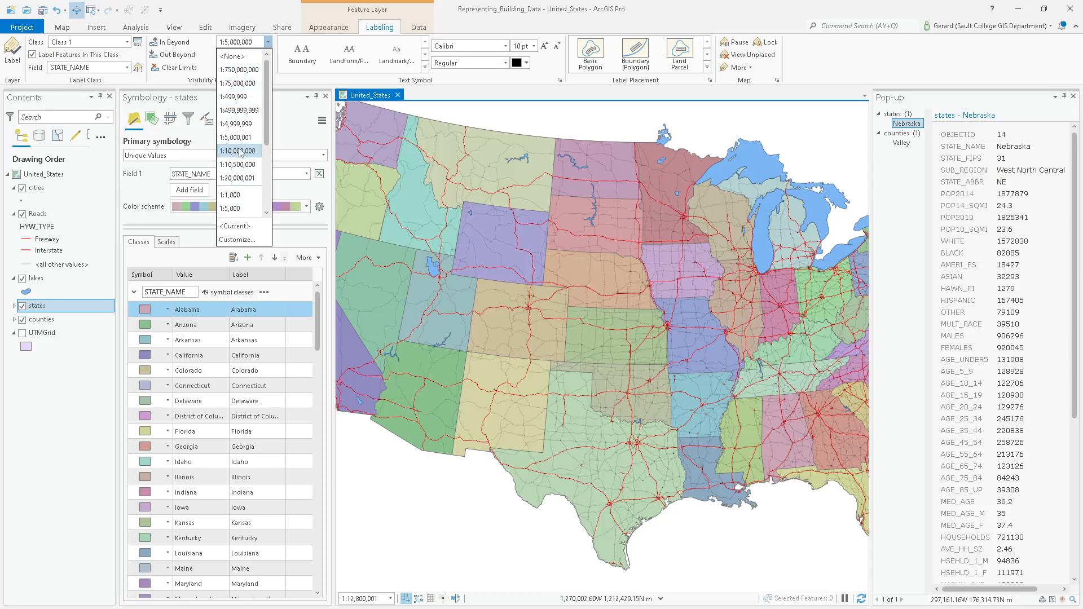
left_click(241, 153)
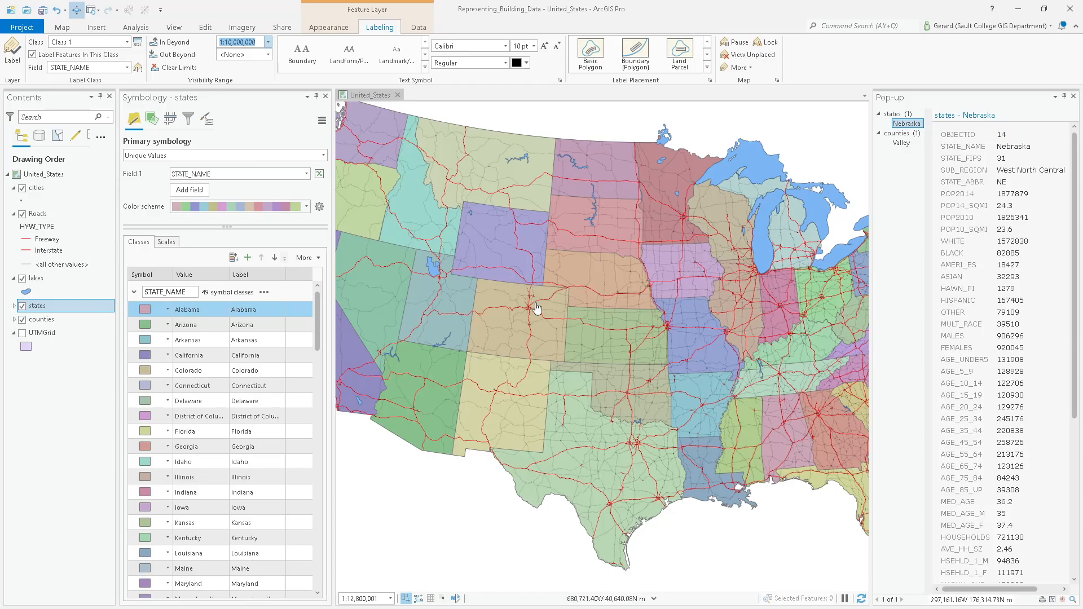
scroll(536, 308, "up", 2)
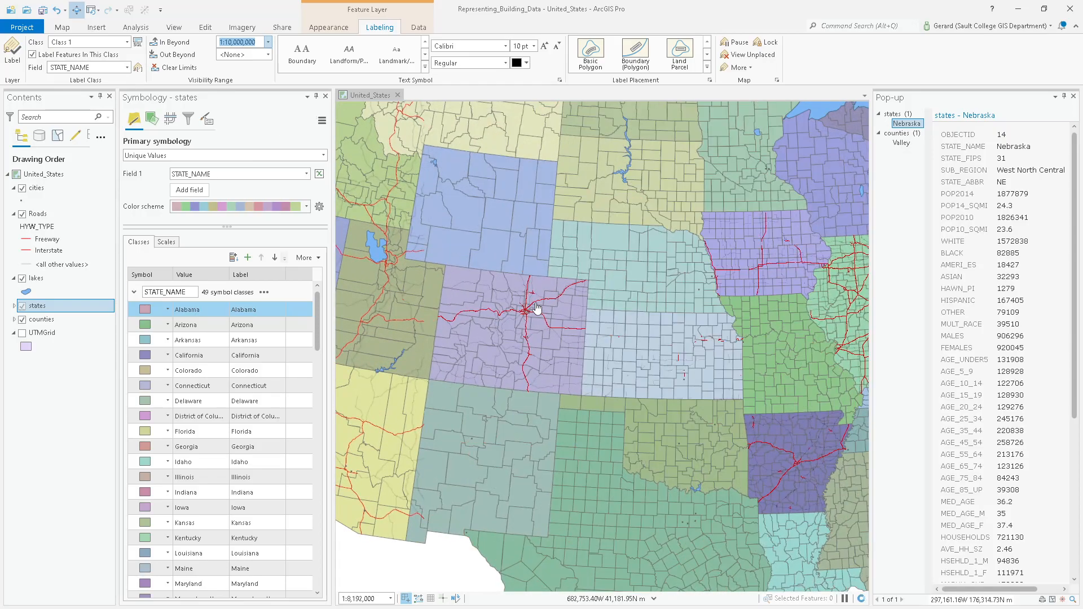
scroll(536, 307, "down", 4)
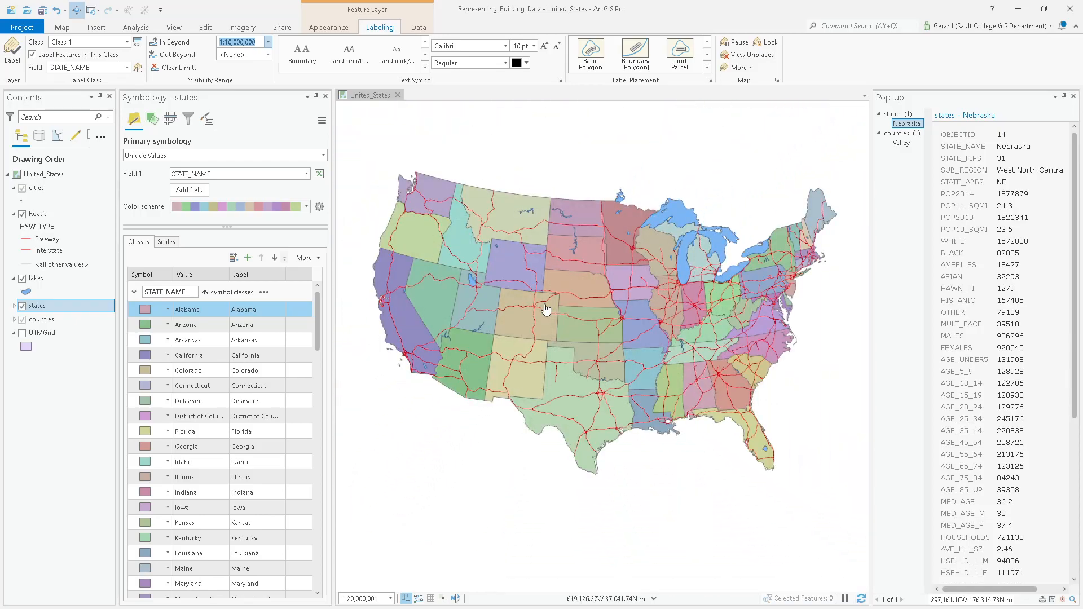
Set the states layer's In Beyond label limit to 1:20,000,000, turn on its labels, and check them at a closer scale.
left_click(269, 45)
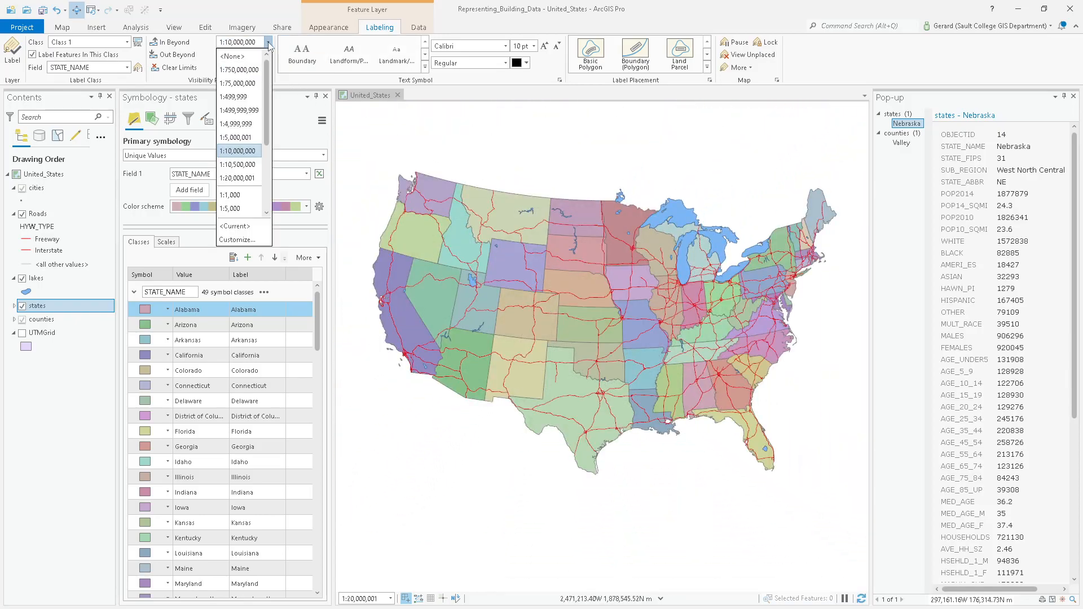
left_click(246, 178)
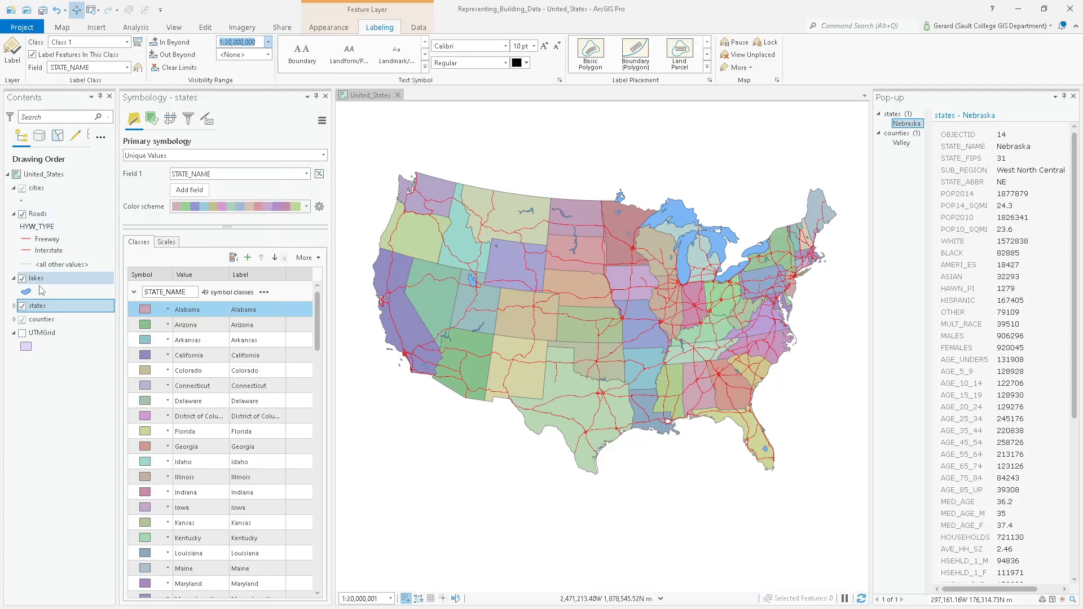
right_click(31, 308)
left_click(38, 306)
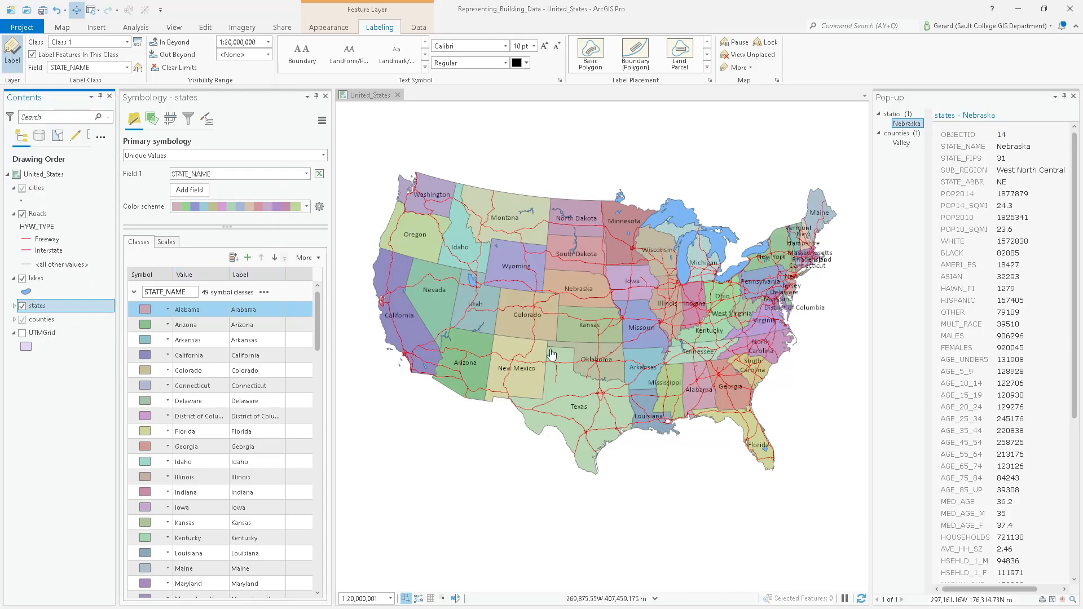
scroll(605, 319, "up", 3)
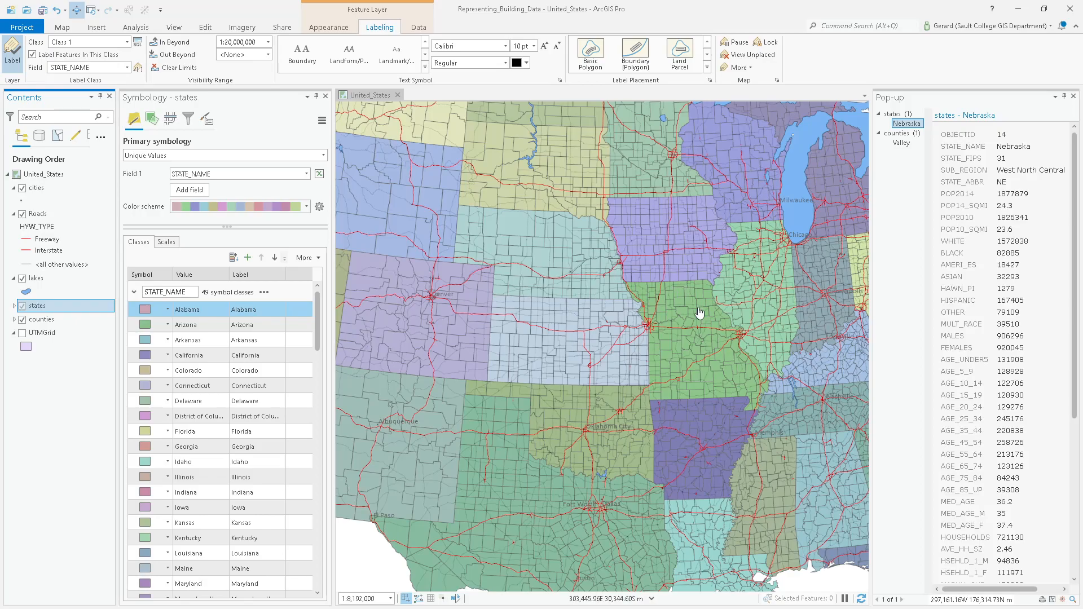
Change the states layer's In Beyond label limit to 1:10,000,000 and check the state and county labels across several scales.
left_click(268, 42)
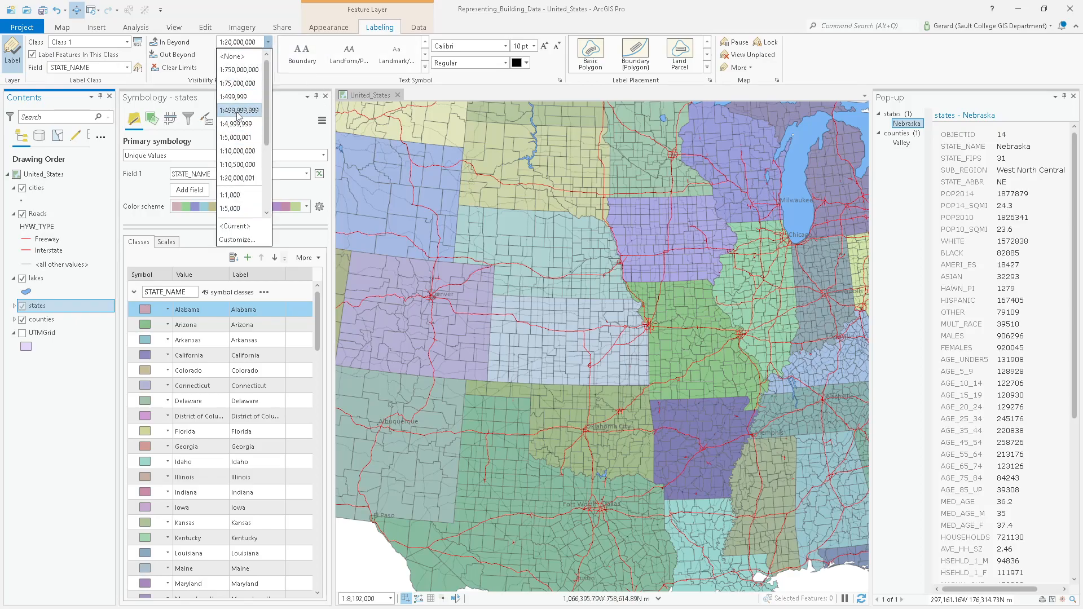
left_click(238, 150)
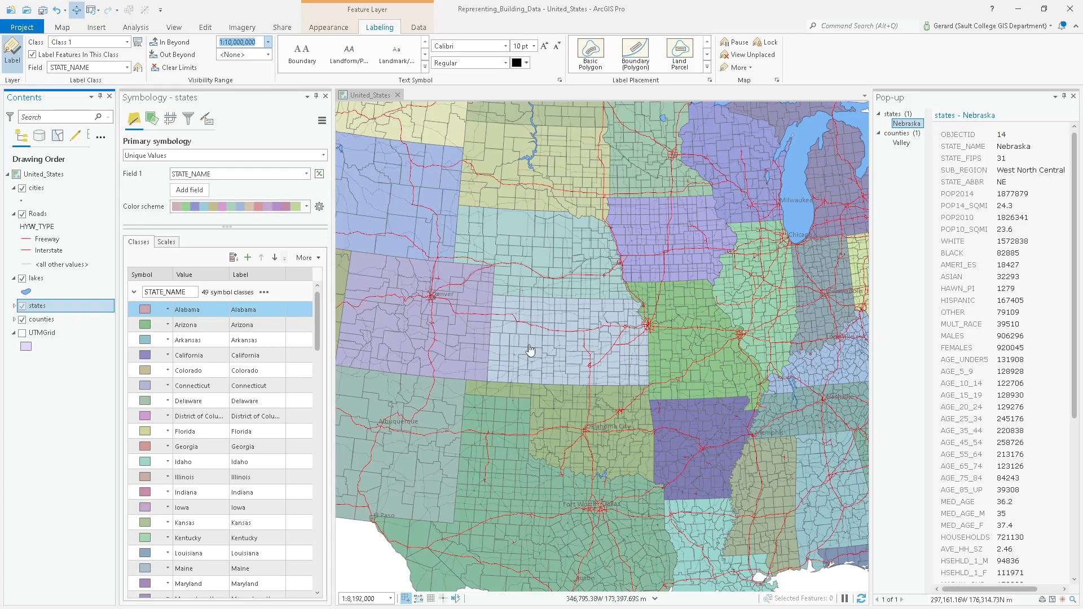
scroll(530, 350, "down", 2)
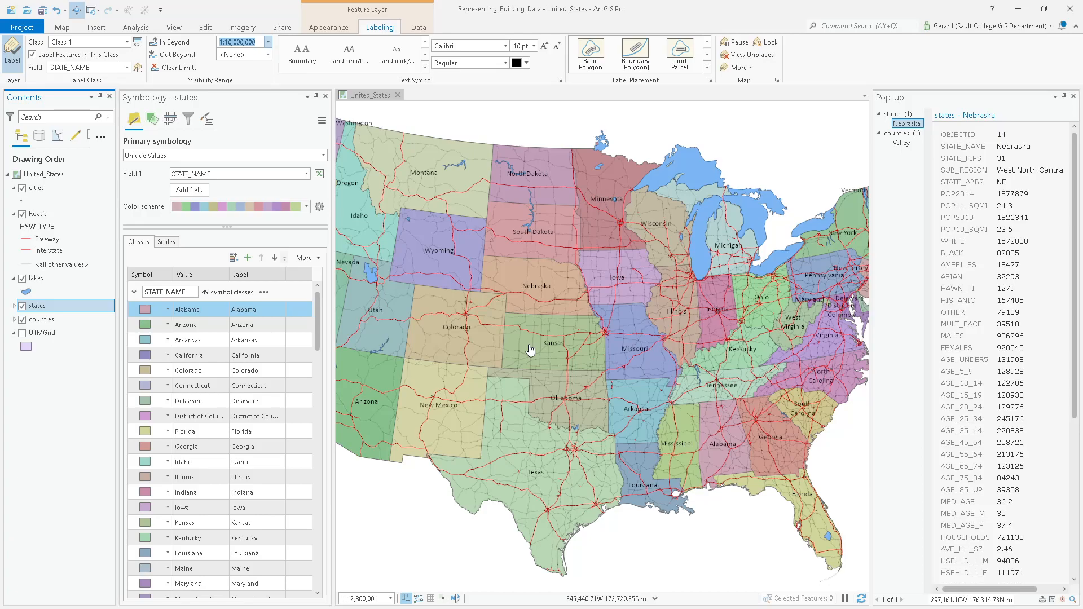
scroll(532, 348, "up", 4)
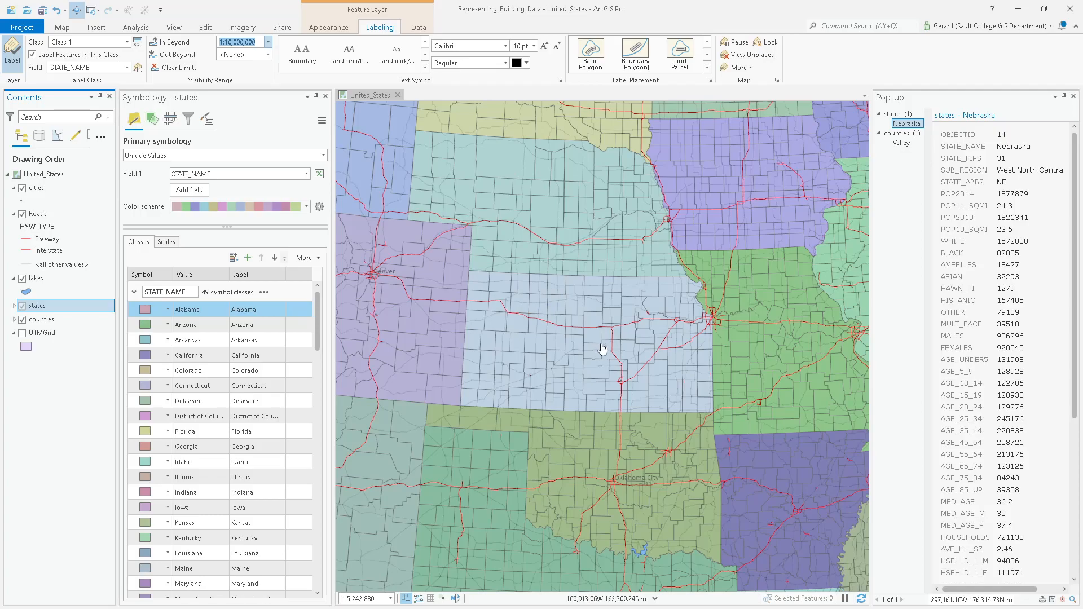
scroll(602, 349, "up", 3)
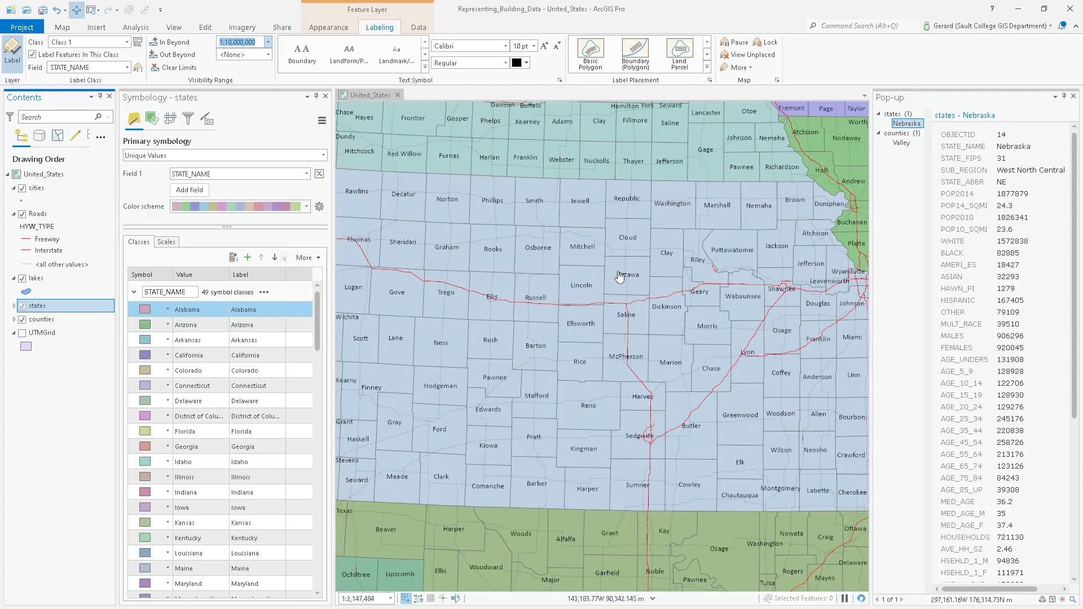
Set the states layer's label text to 8 pt in dark gray.
left_click(533, 46)
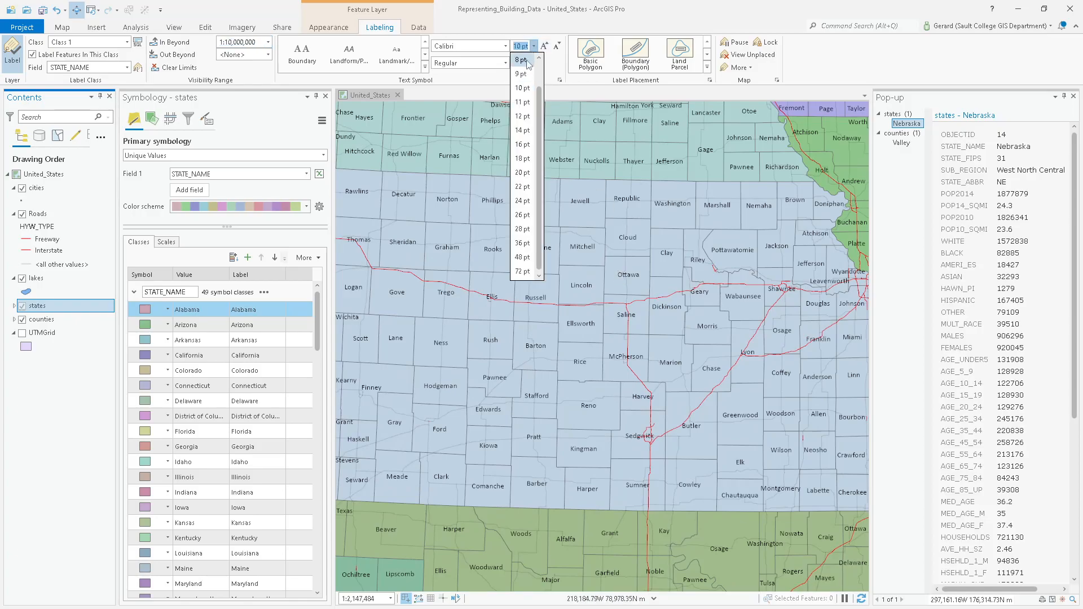
left_click(527, 64)
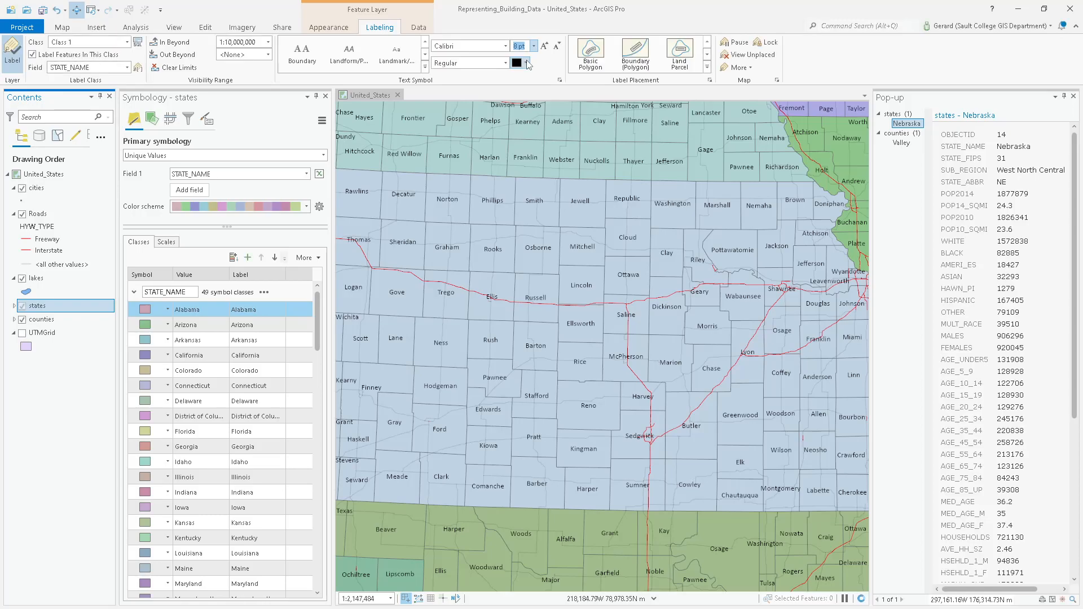
left_click(527, 62)
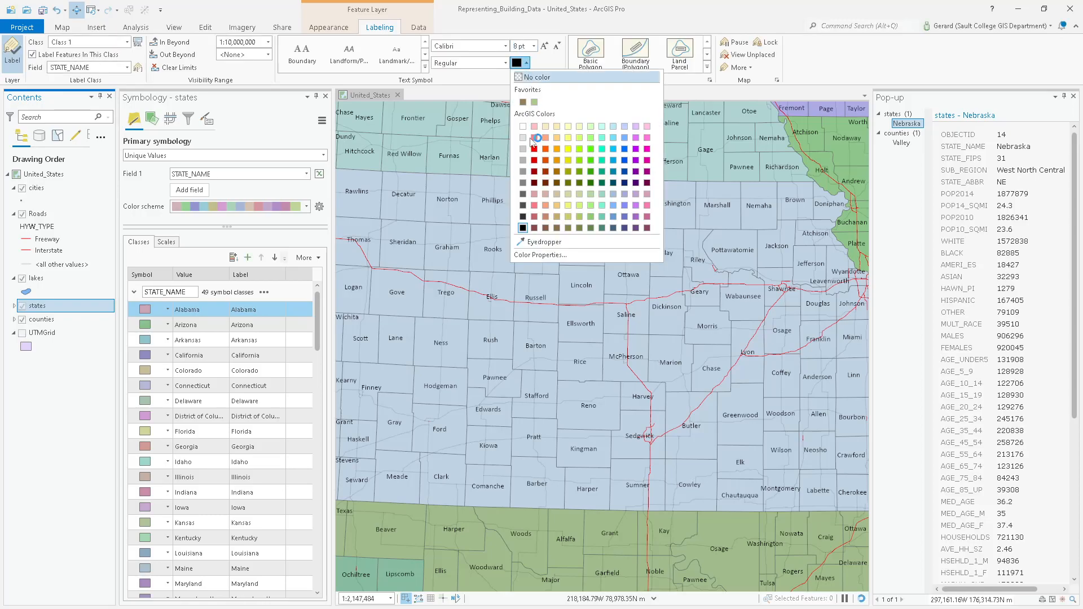
left_click(521, 227)
left_click(526, 62)
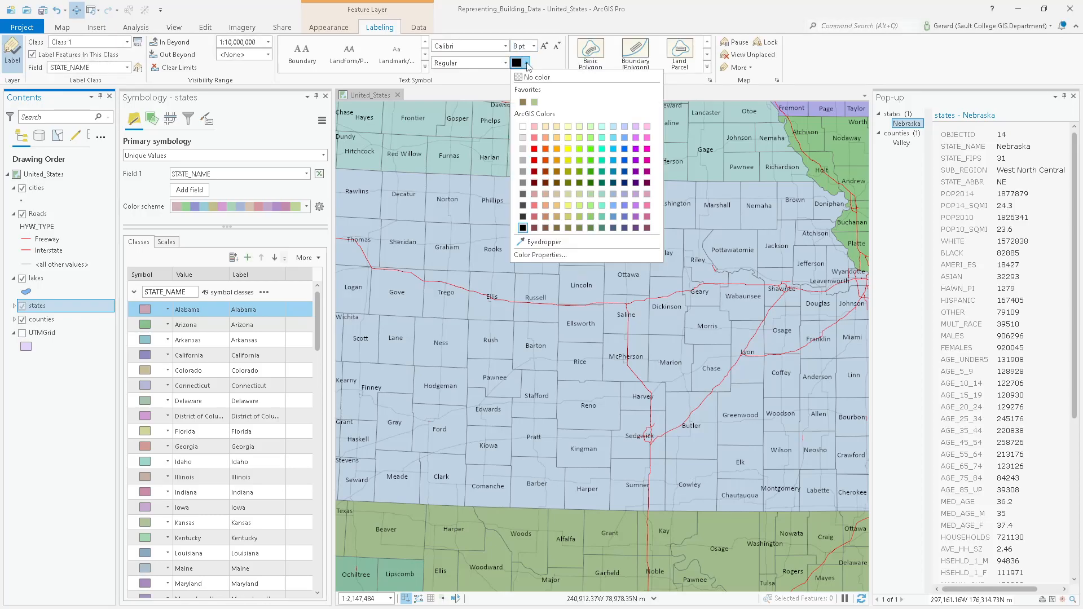
left_click(523, 195)
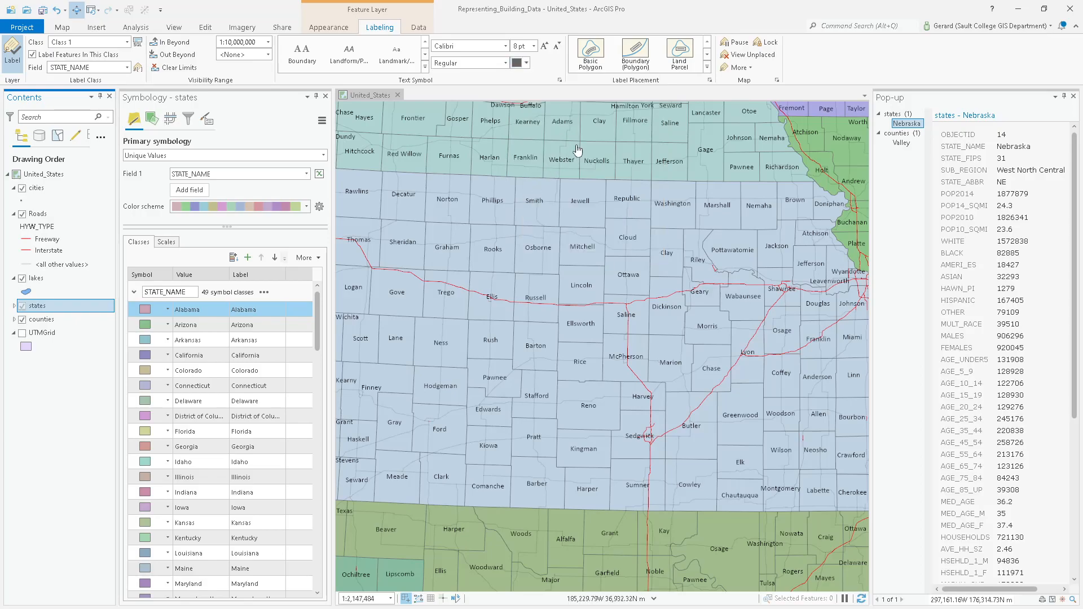
Set the counties layer's label text to 8 pt in dark gray and check the map at smaller scales toward the southeast.
left_click(50, 320)
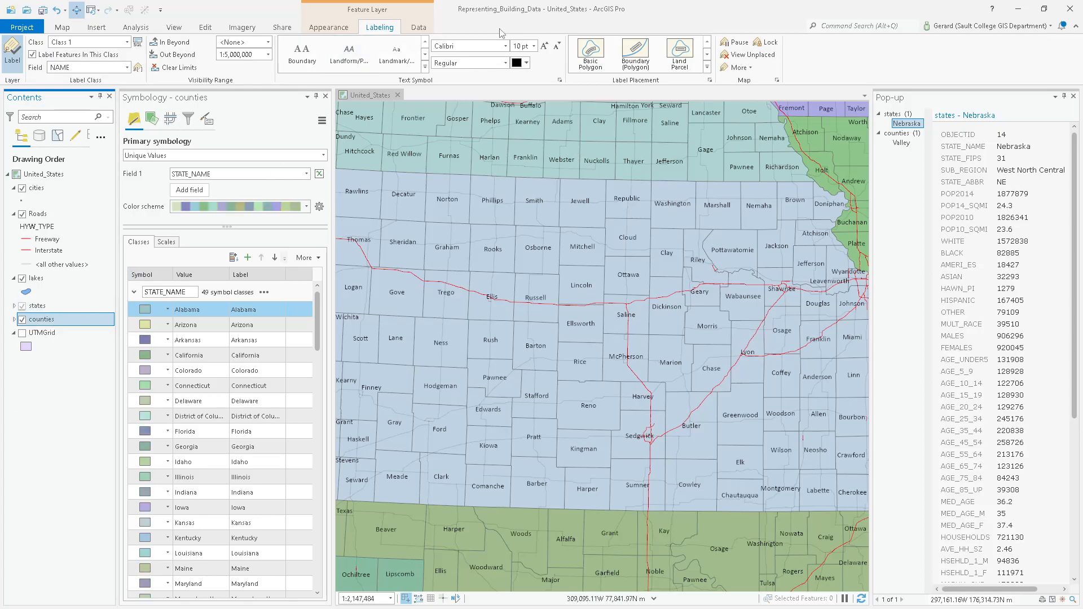
left_click(535, 46)
left_click(525, 58)
left_click(527, 62)
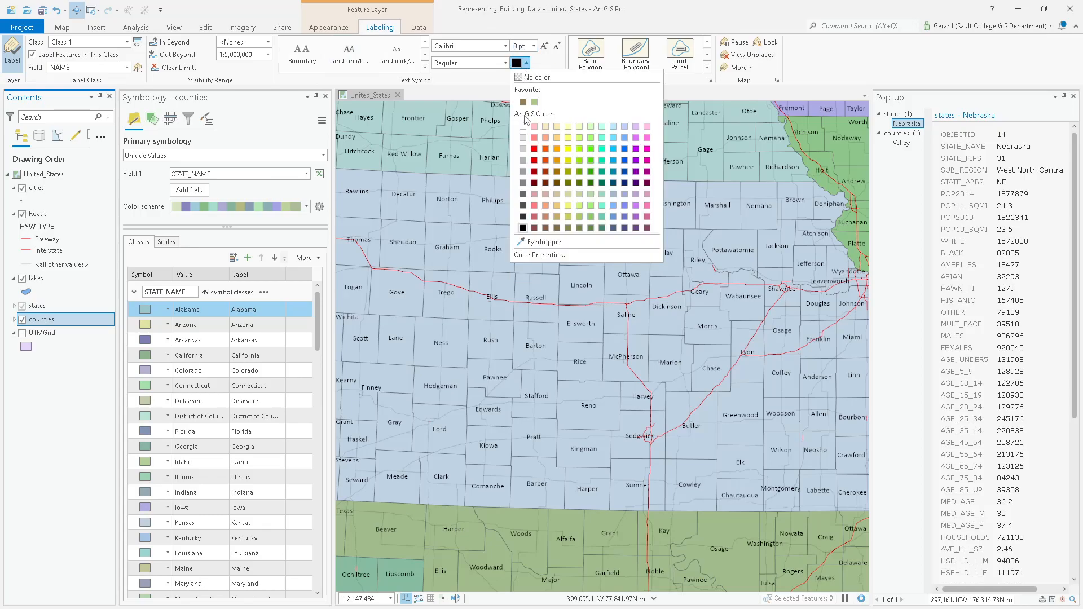
left_click(523, 194)
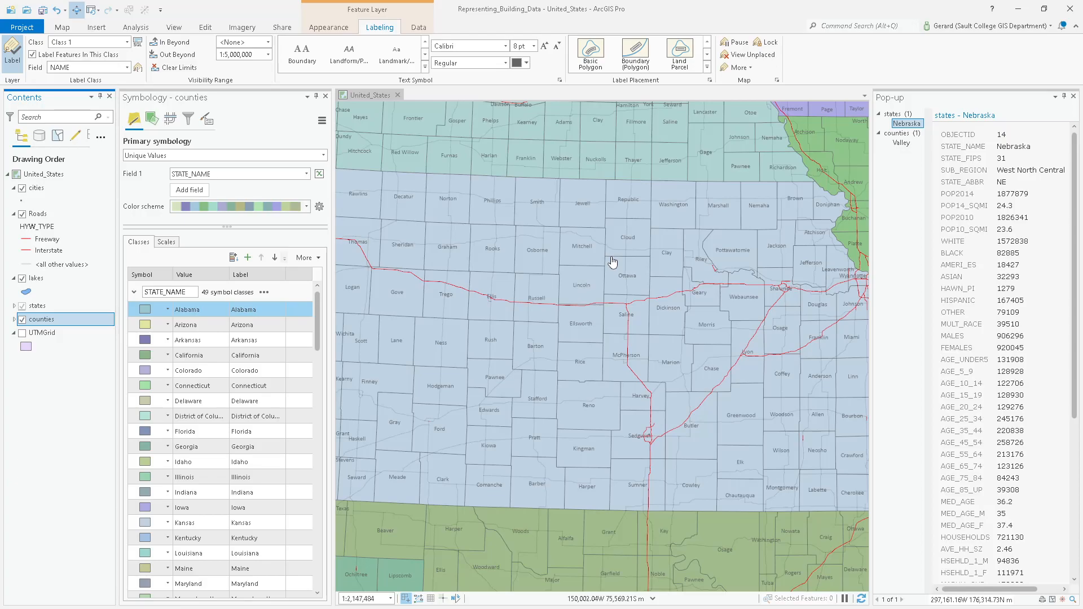
scroll(614, 263, "down", 2)
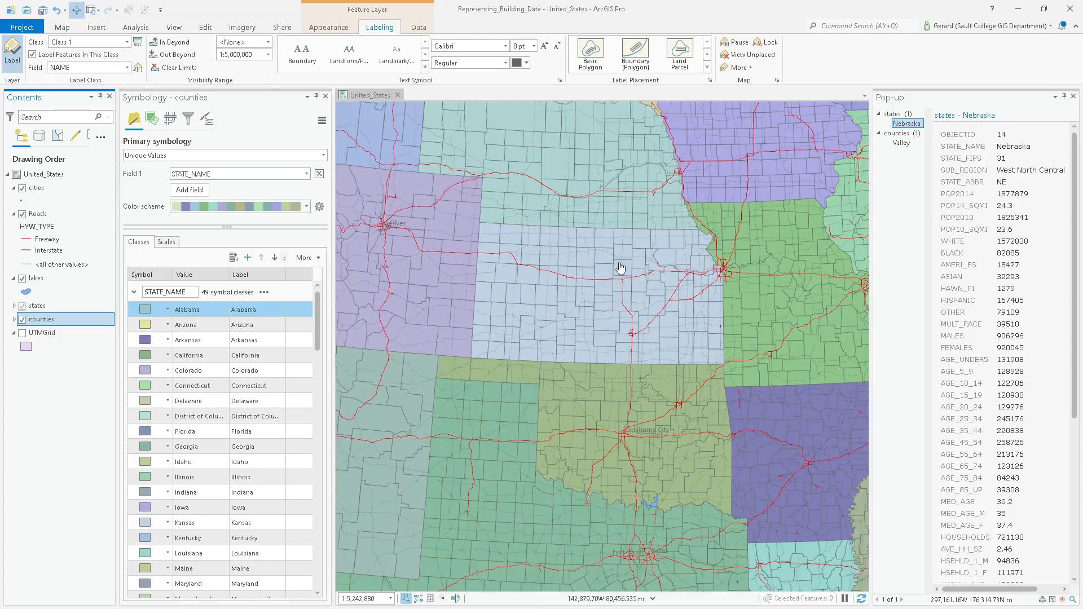
scroll(619, 268, "down", 2)
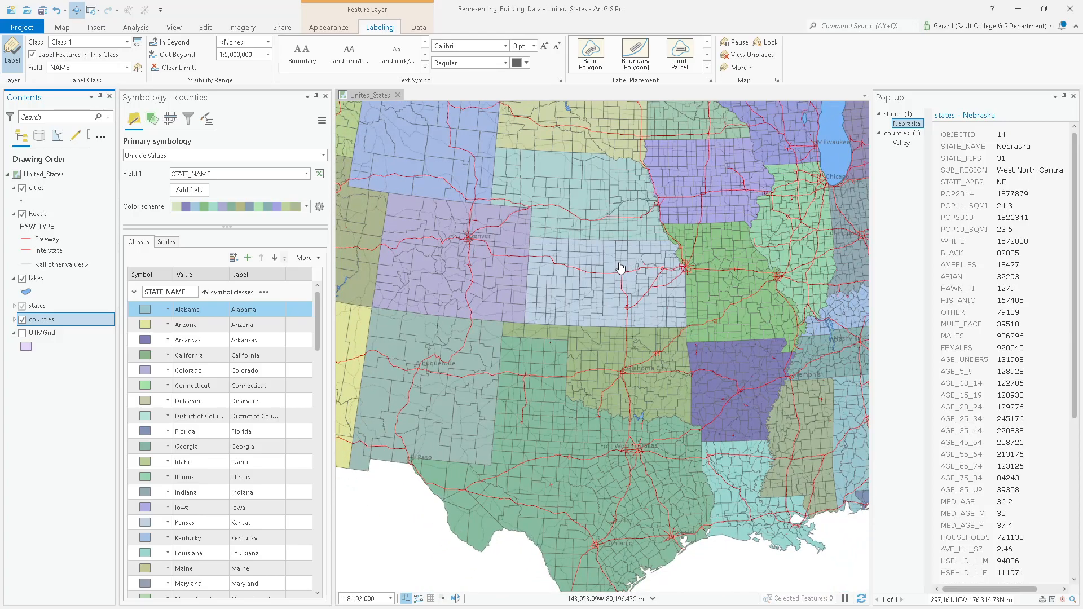
left_click_drag(779, 392, 484, 339)
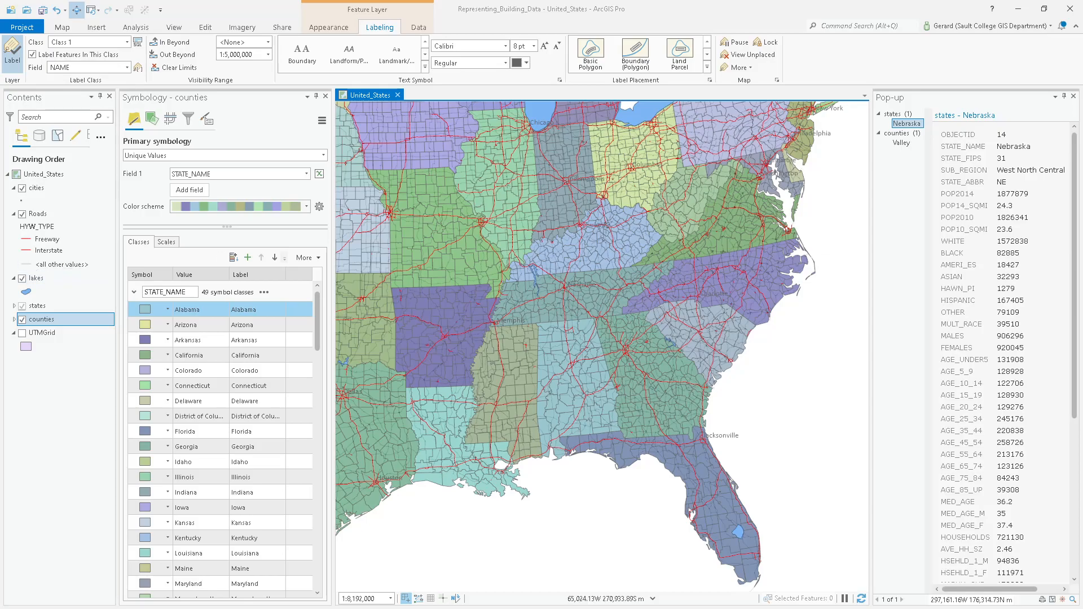
Switch to the Word lab table and review the counties and states legend patch and the UTMGrid row's symbology and definition query.
key("alt+Tab")
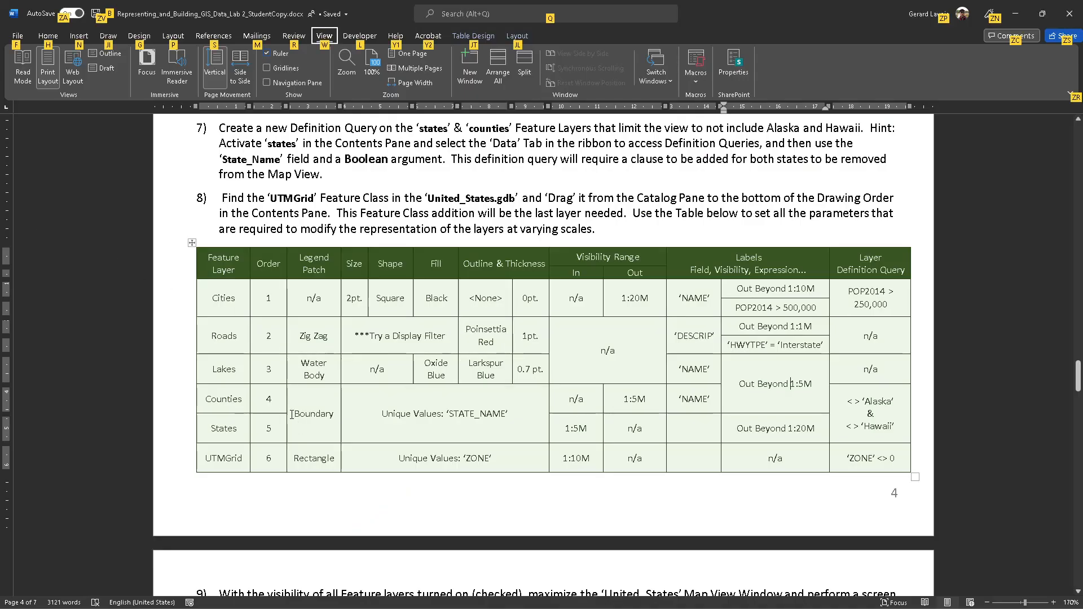
left_click_drag(293, 414, 334, 416)
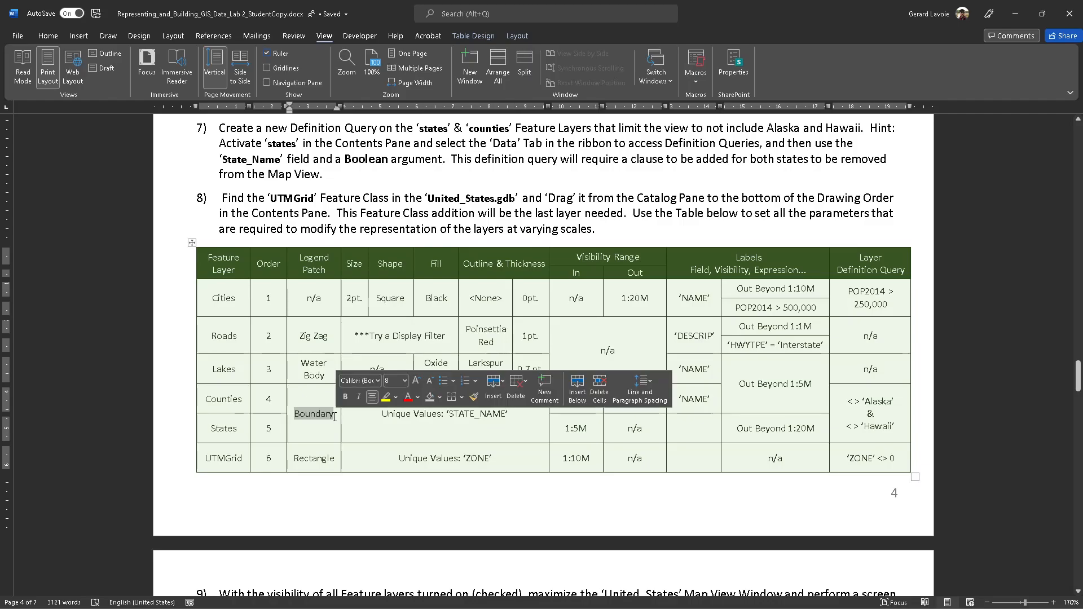
key("alt")
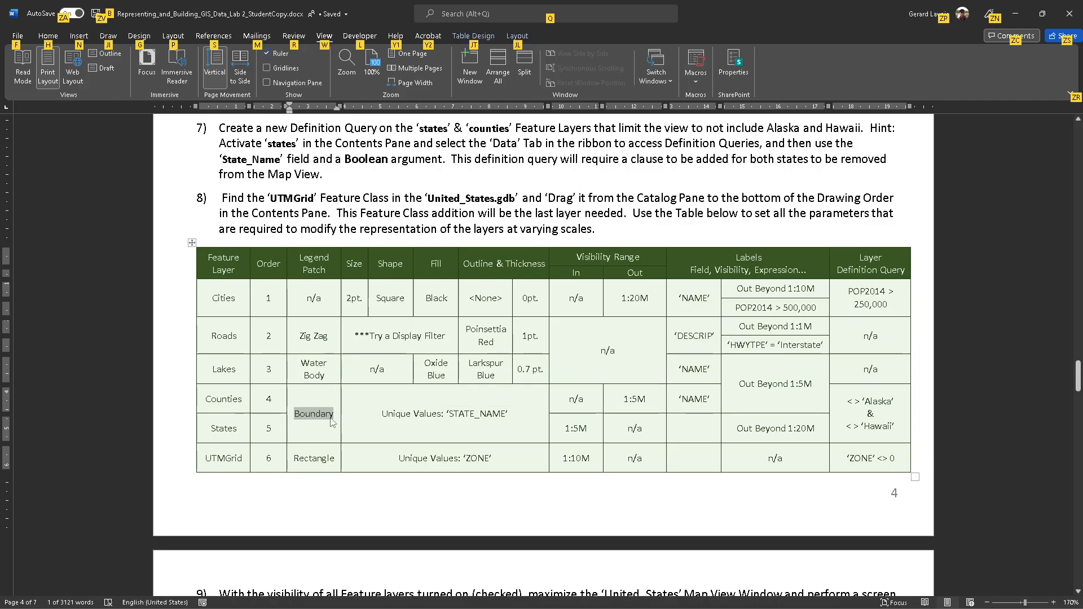
left_click_drag(201, 461, 236, 457)
right_click(239, 463)
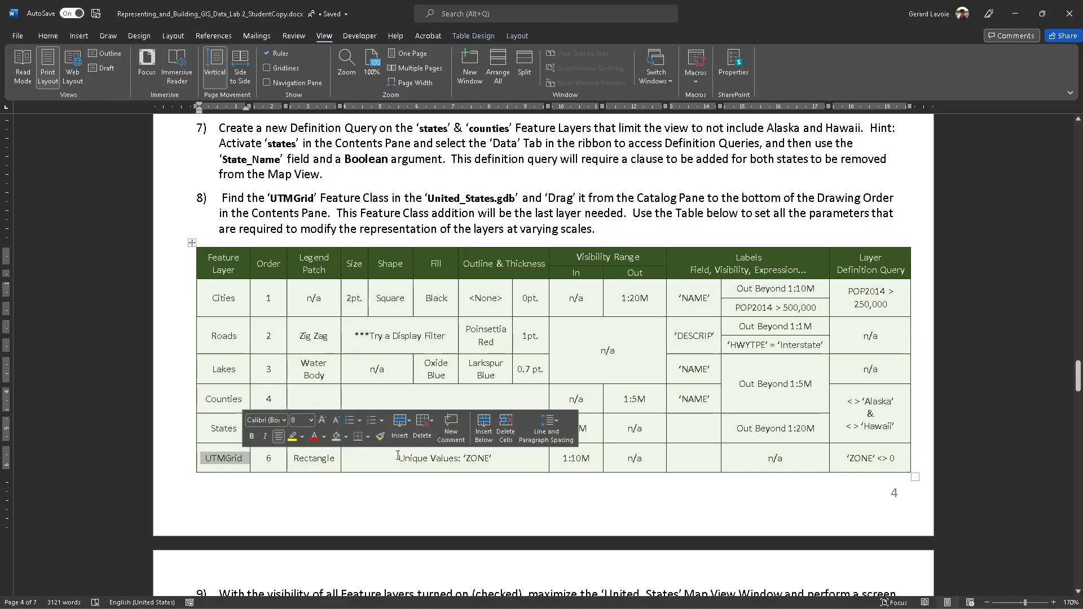
left_click_drag(398, 458, 489, 458)
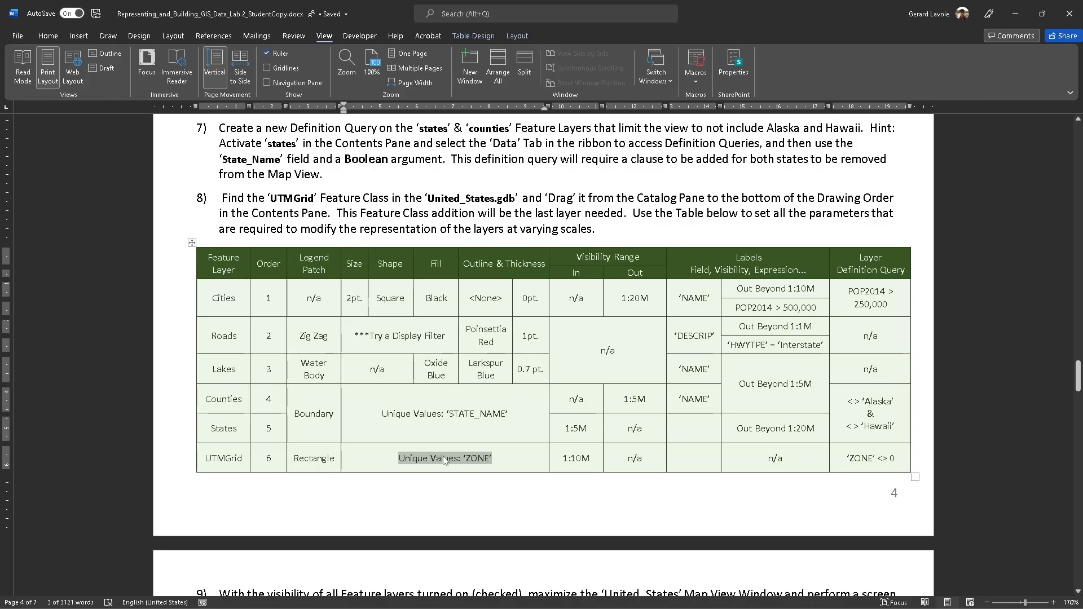
key("alt")
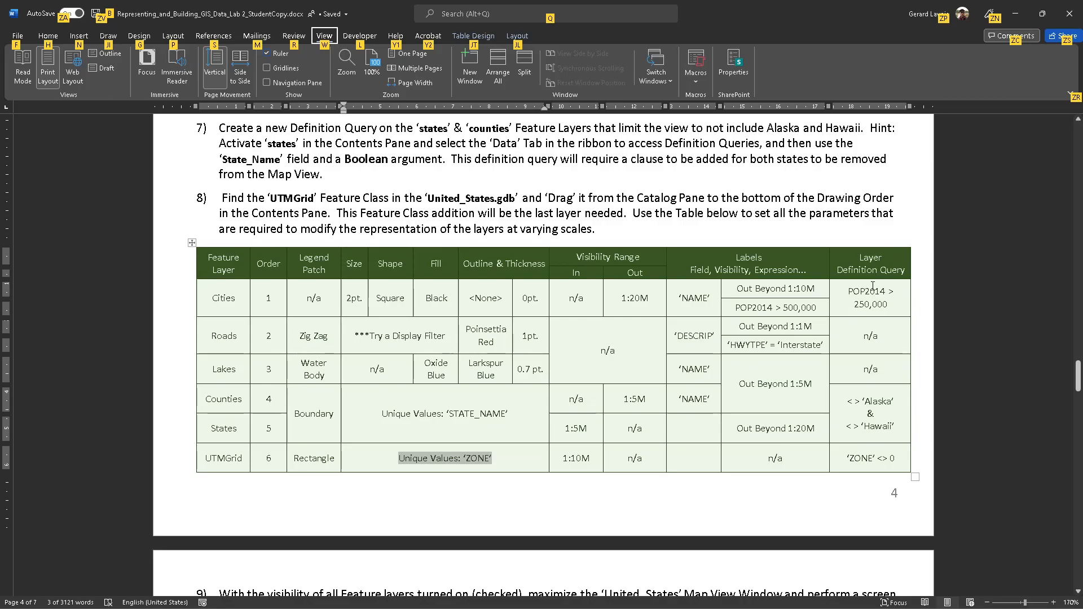
key("alt")
left_click_drag(846, 458, 903, 452)
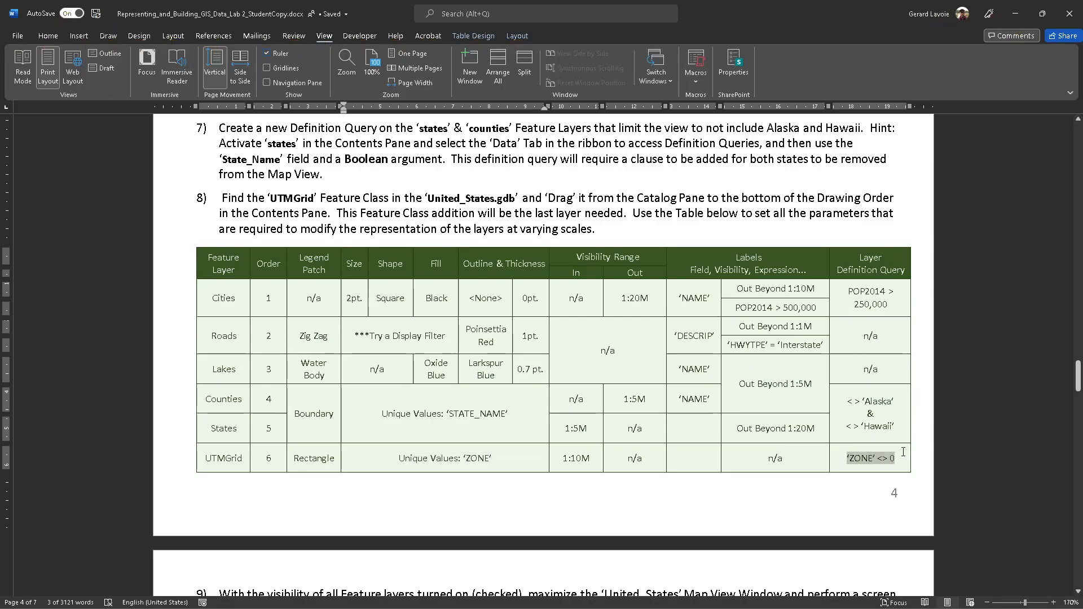
left_click(903, 451)
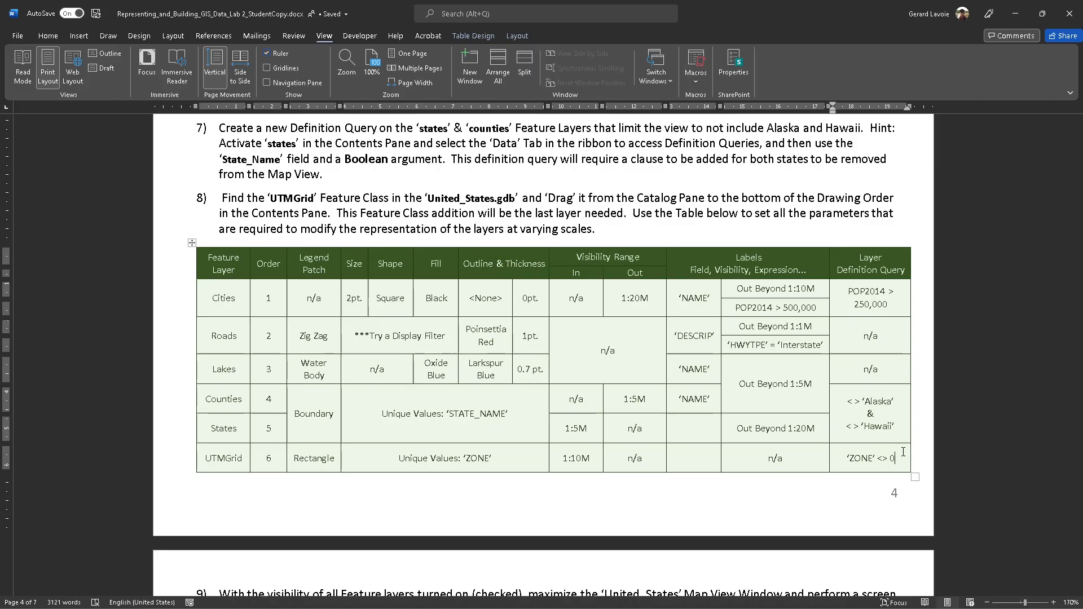
Review the UTMGrid row's definition query and its In visibility range in the lab table.
left_click_drag(901, 459, 846, 460)
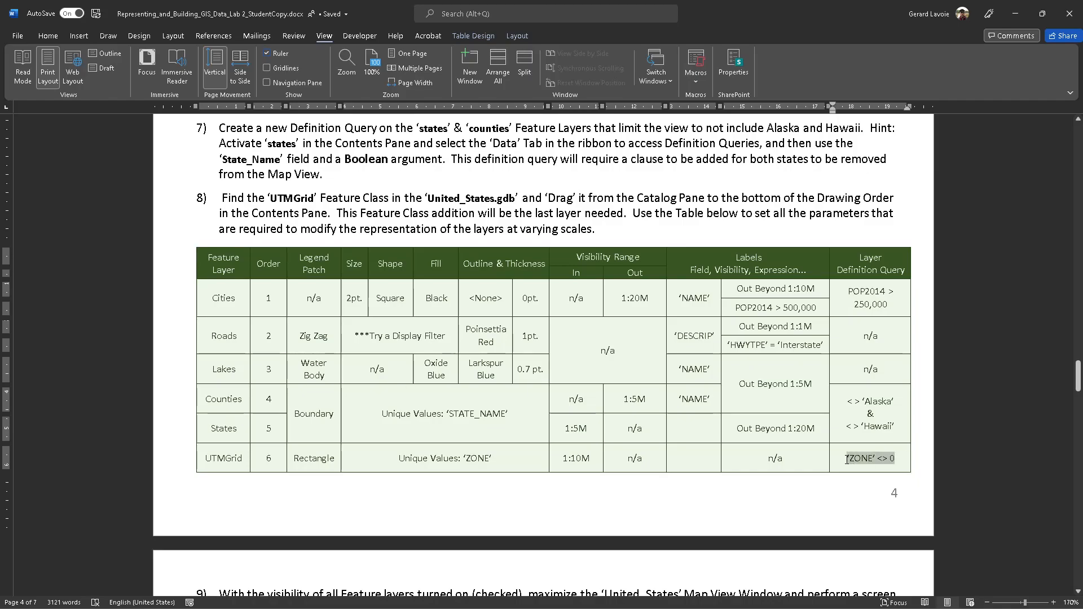
left_click_drag(592, 458, 562, 462)
left_click(560, 461)
left_click(558, 460)
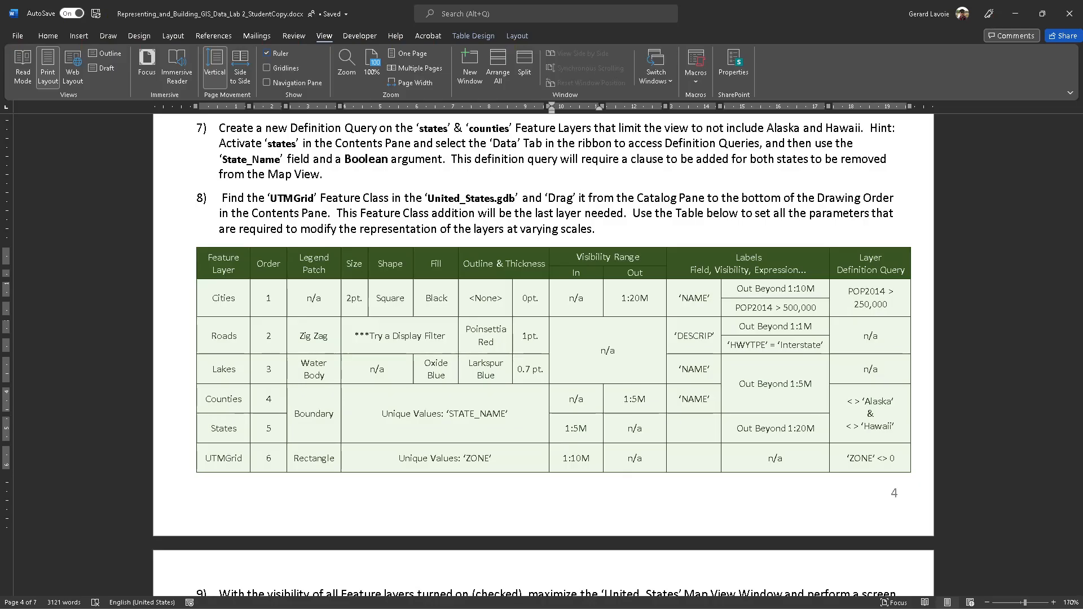
Switch to ArcGIS Pro, show the whole country on the map and turn on the UTMGrid layer.
key("alt+Tab")
left_click(775, 324)
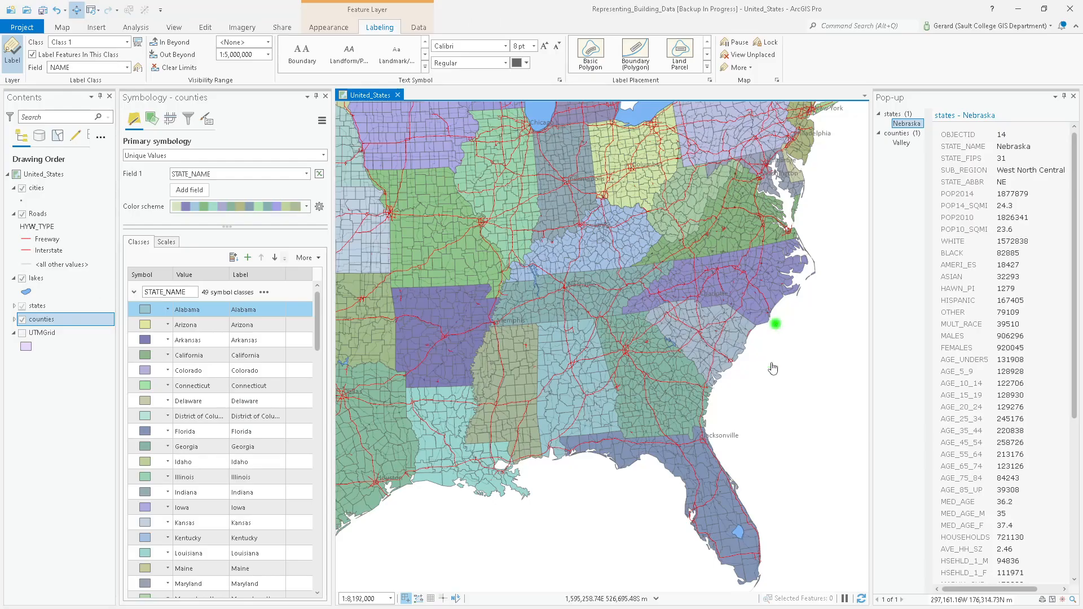
scroll(584, 332, "down", 2)
left_click_drag(538, 311, 590, 316)
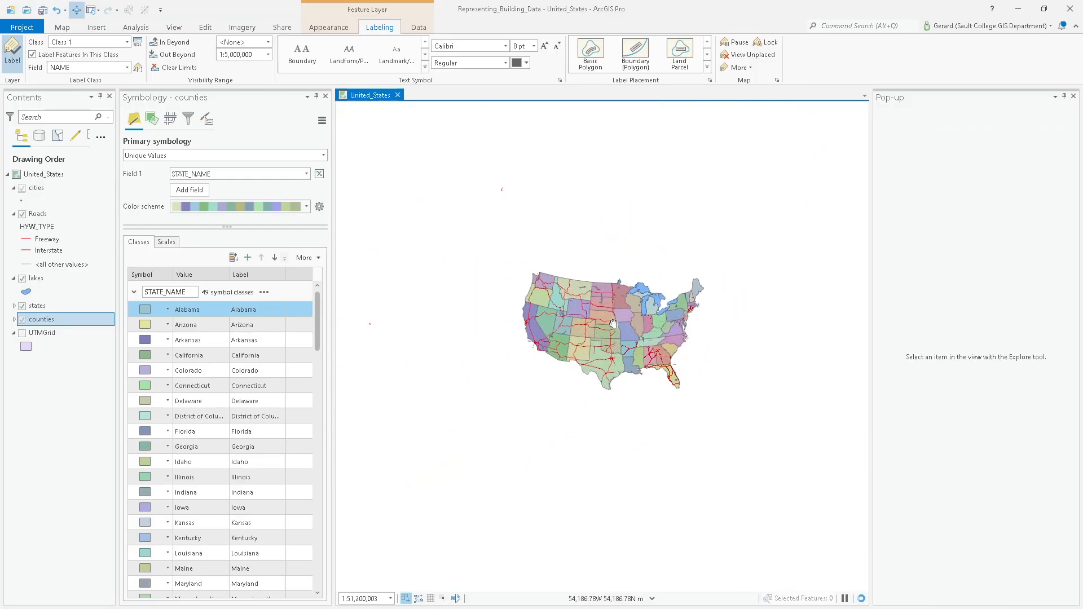
left_click(22, 333)
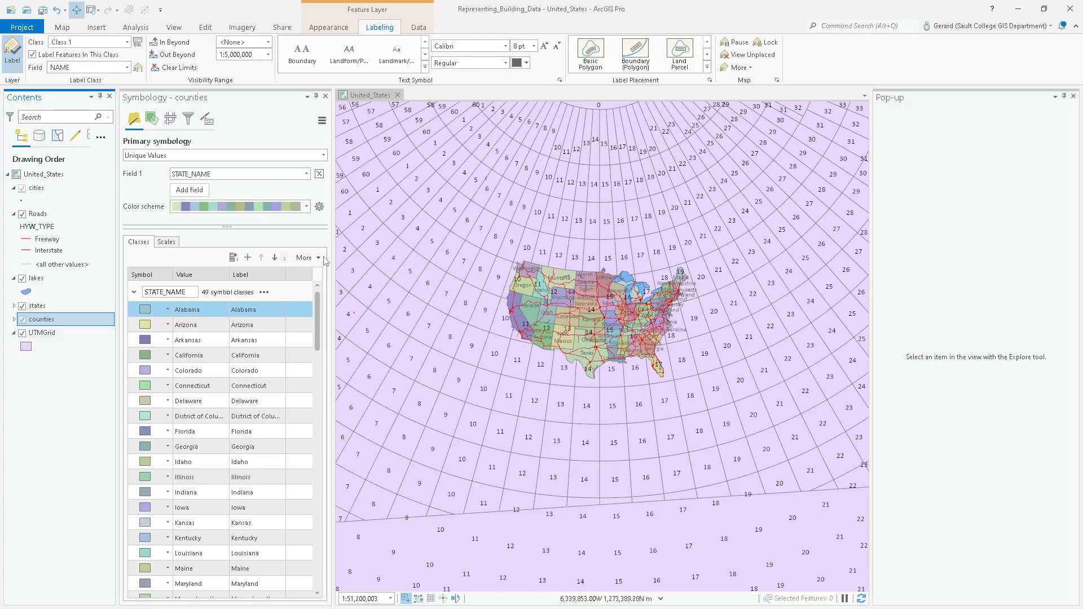
Symbolize the UTMGrid layer with Unique Values based on the ZONE field.
left_click(42, 333)
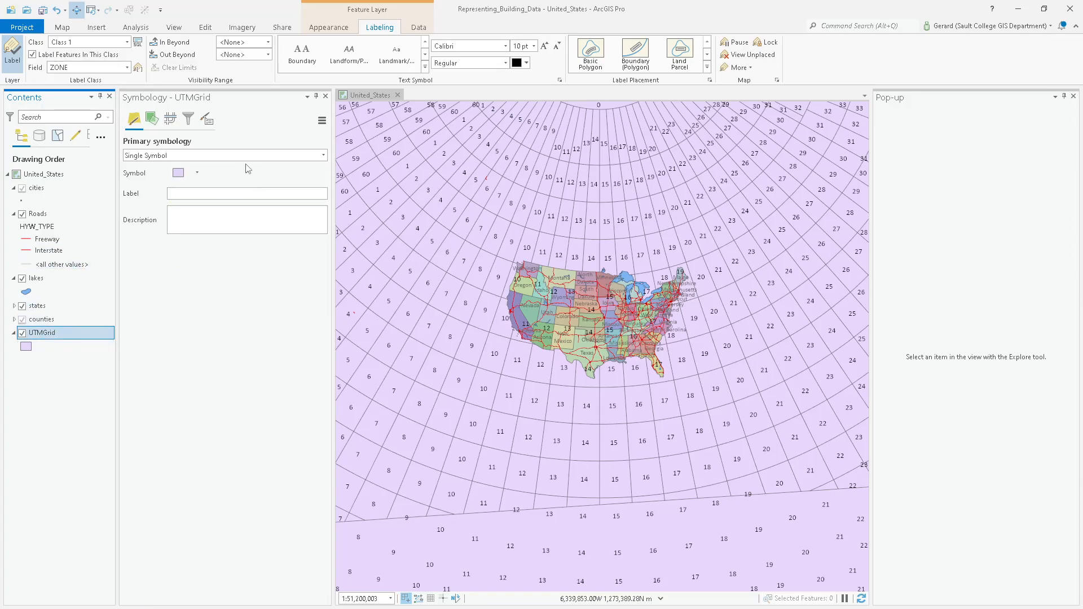
left_click(261, 158)
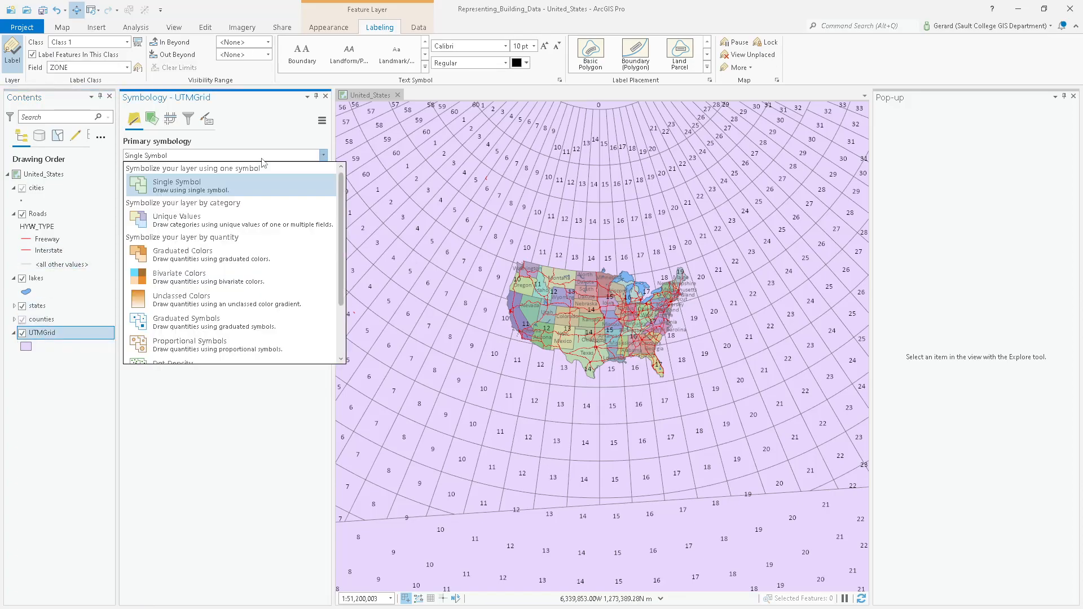
left_click(194, 220)
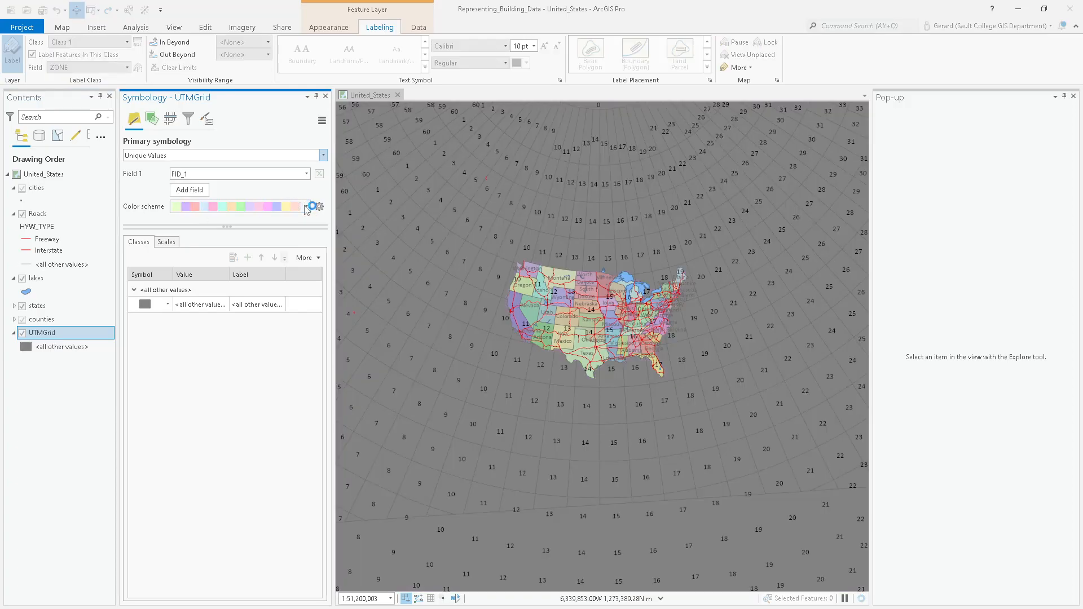
left_click(305, 207)
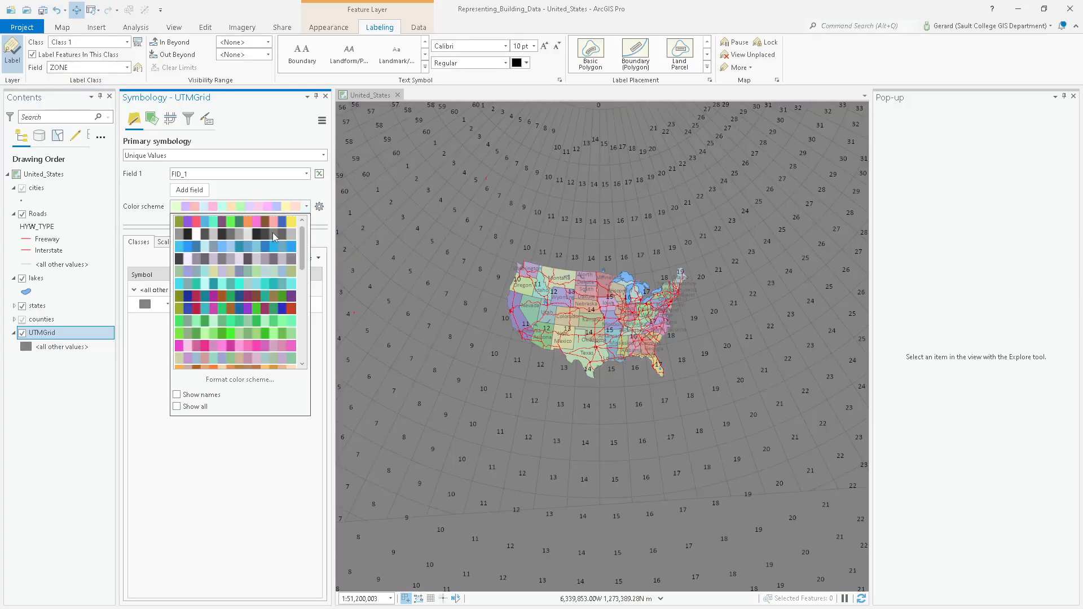
left_click(247, 178)
left_click(247, 177)
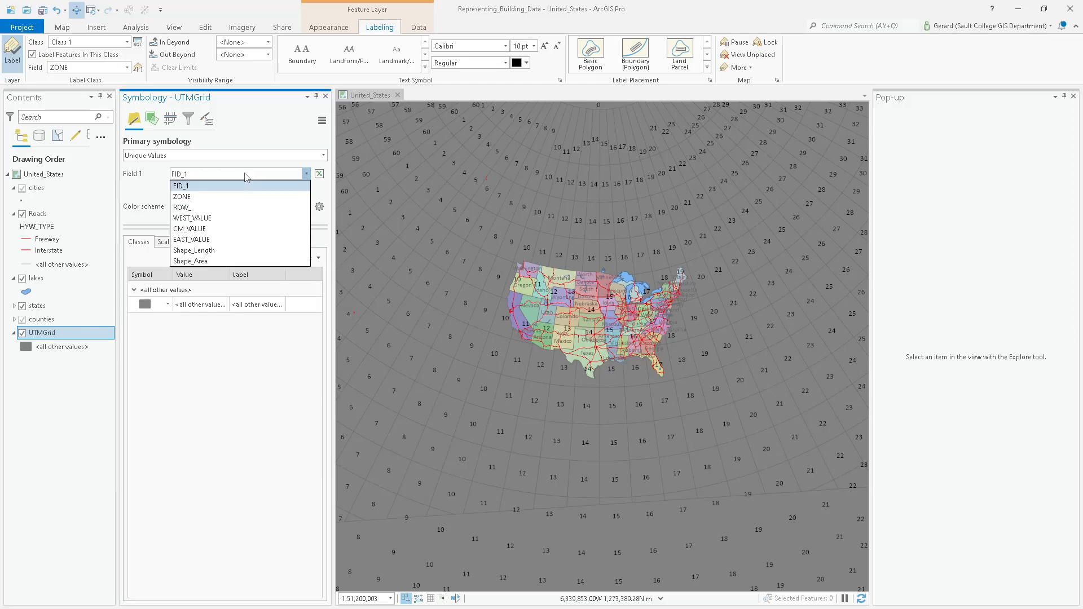
left_click(207, 197)
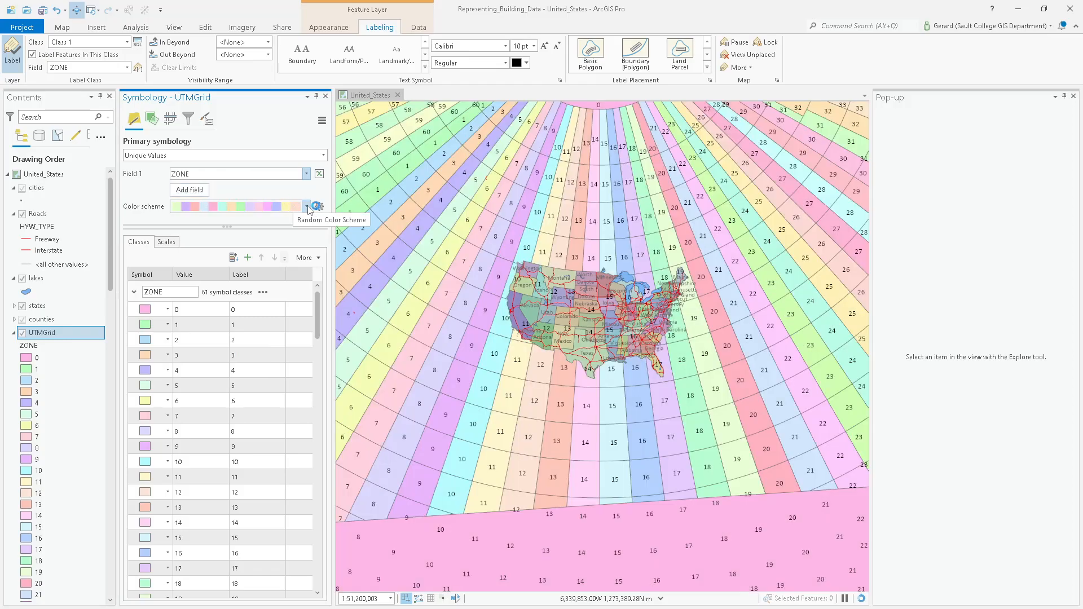
Apply the multicolor scheme listed directly after Paired (12 Classes) to the UTMGrid zones.
left_click(306, 207)
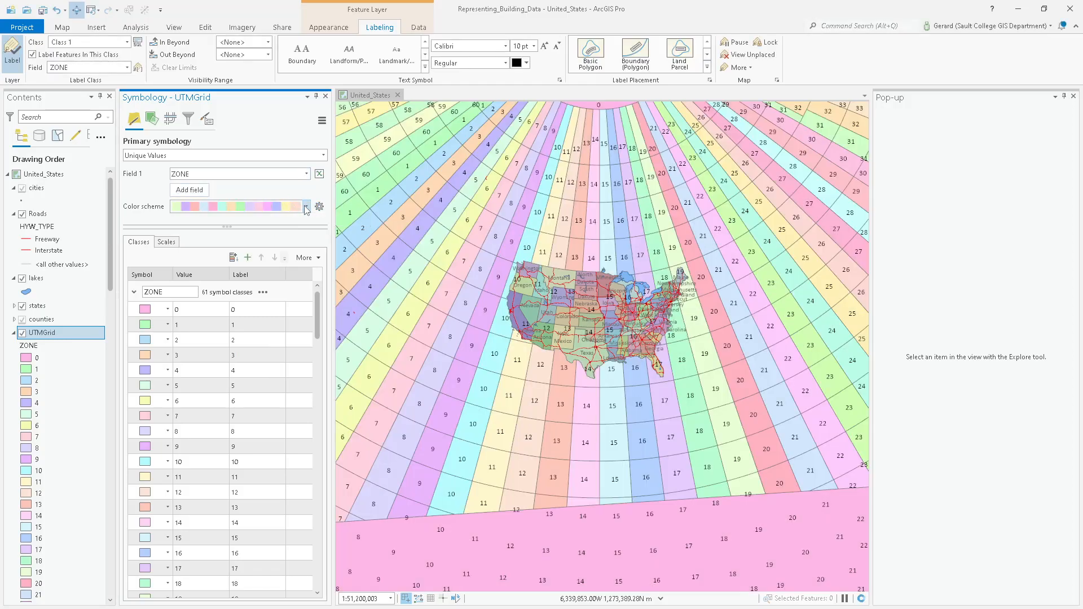
scroll(257, 299, "down", 5)
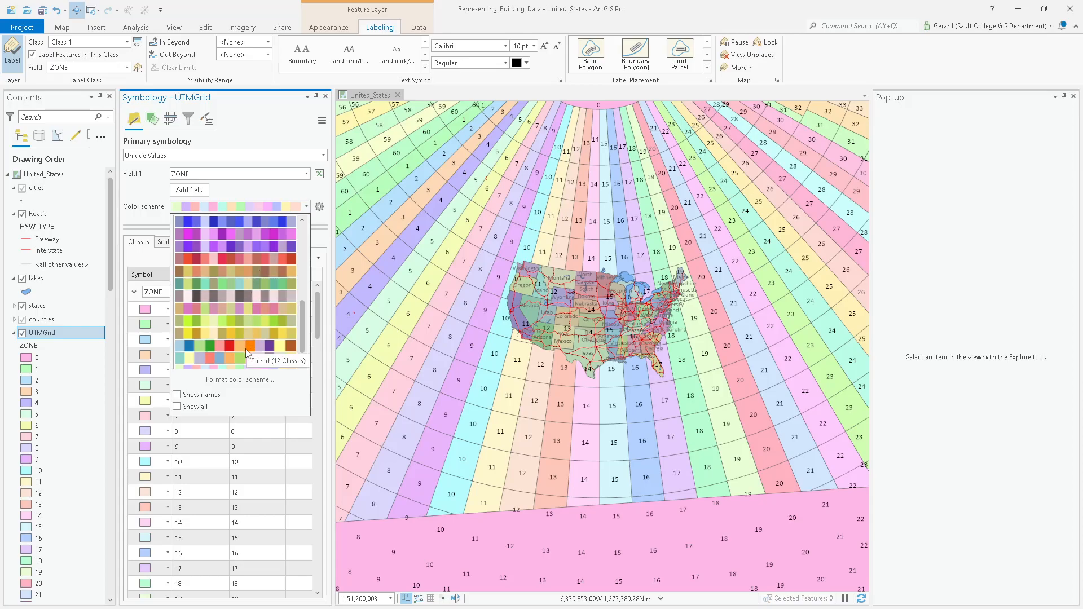
scroll(237, 291, "down", 1)
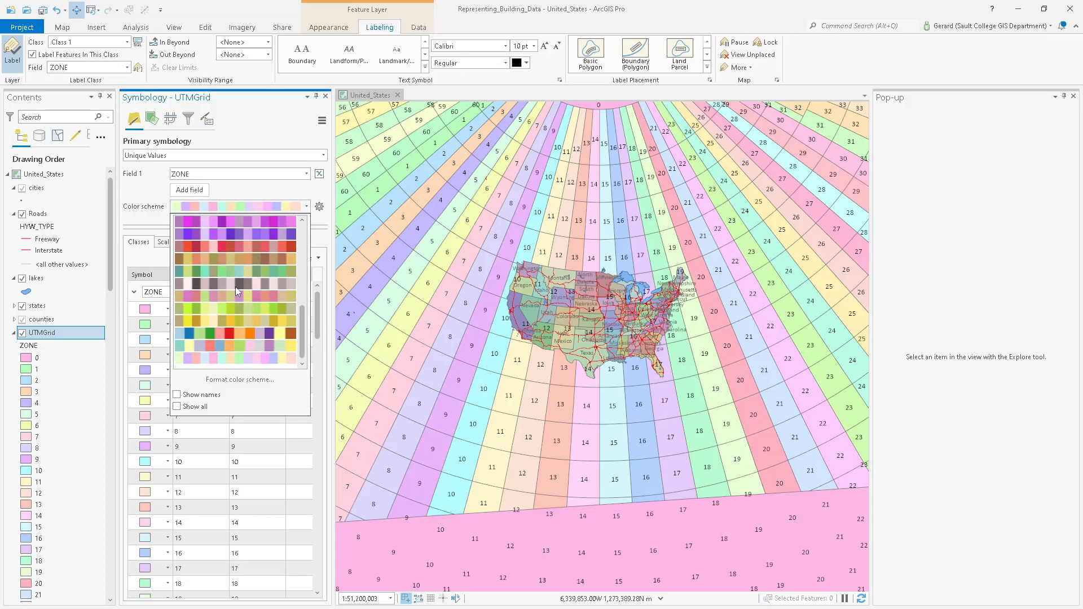
left_click(238, 346)
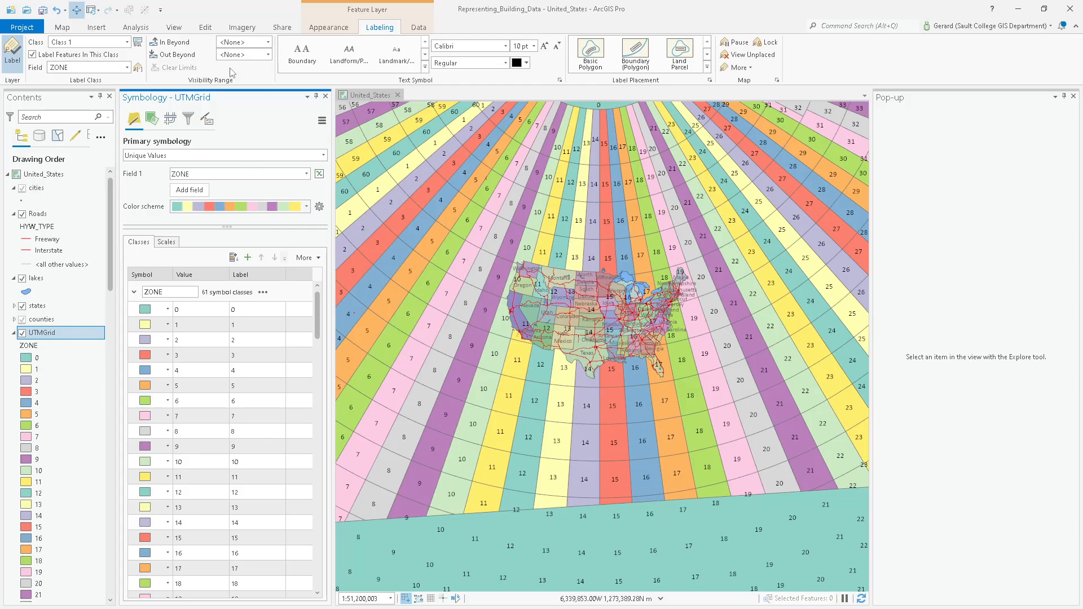
Set the UTMGrid layer's In Beyond visibility limit to 1:10,000,000 and check the grid on the map at several scales.
left_click(325, 34)
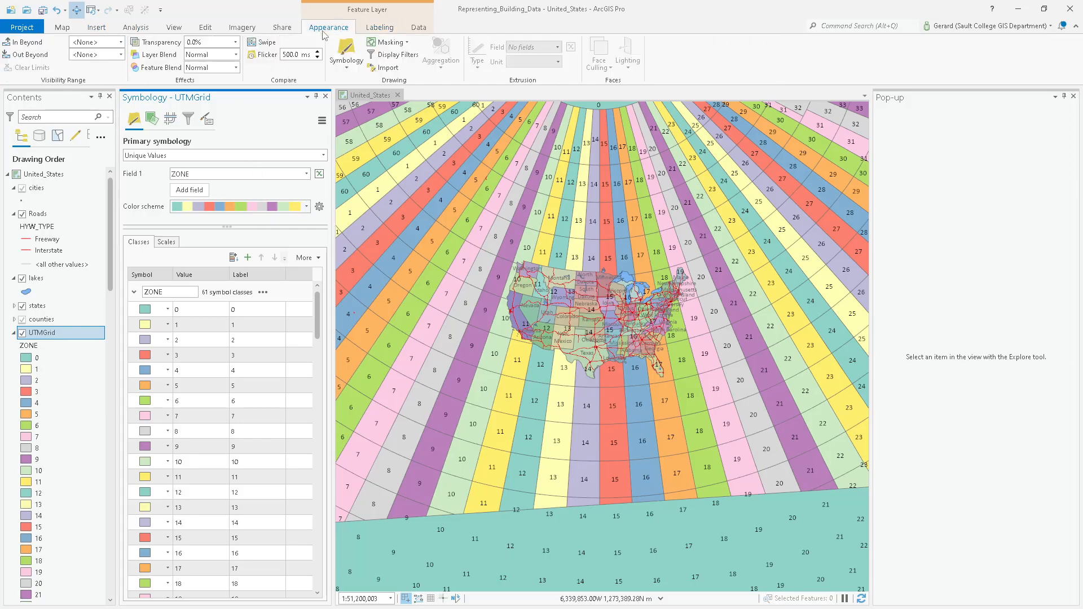
left_click(121, 42)
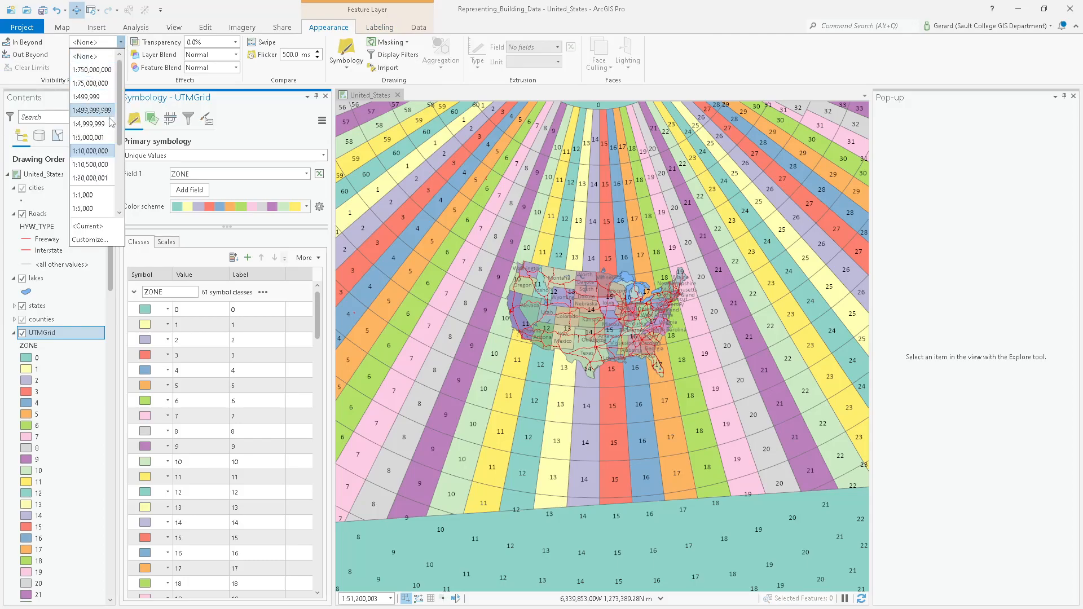
left_click(97, 151)
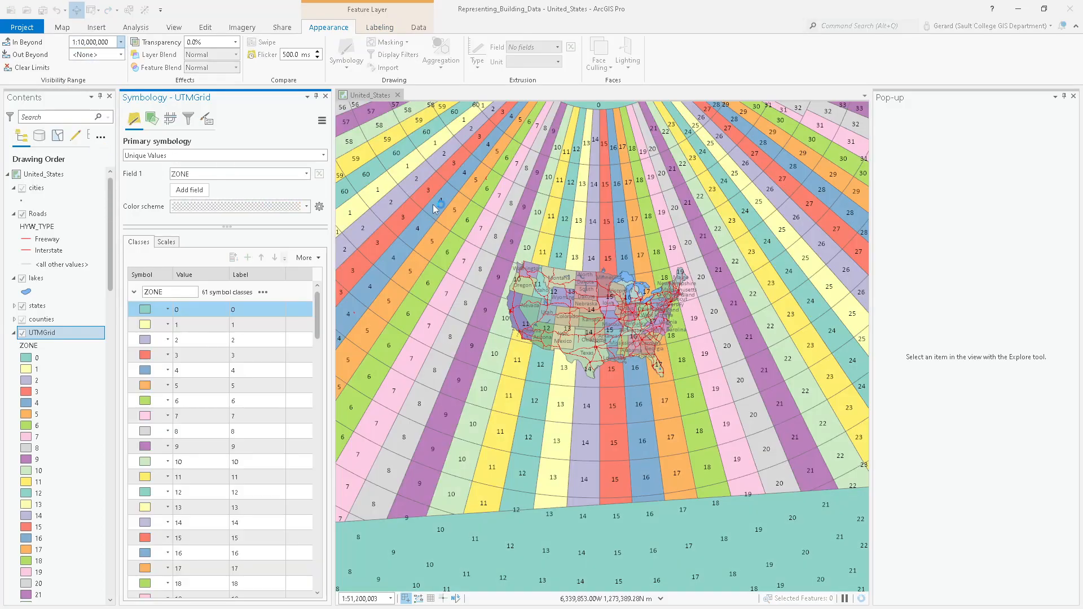
scroll(532, 315, "up", 5)
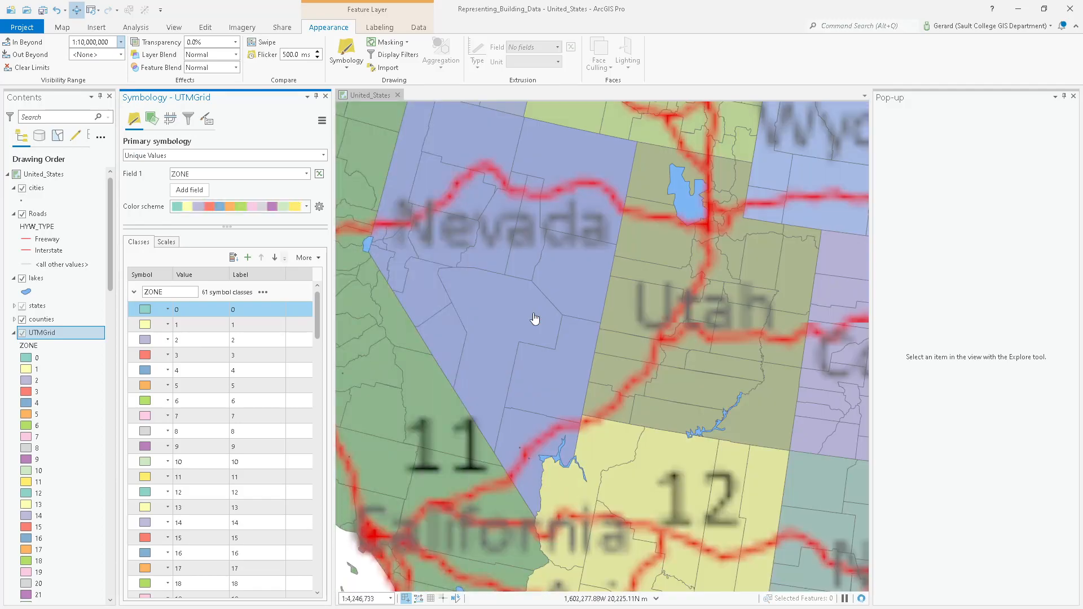
left_click_drag(460, 442, 549, 345)
scroll(539, 342, "down", 3)
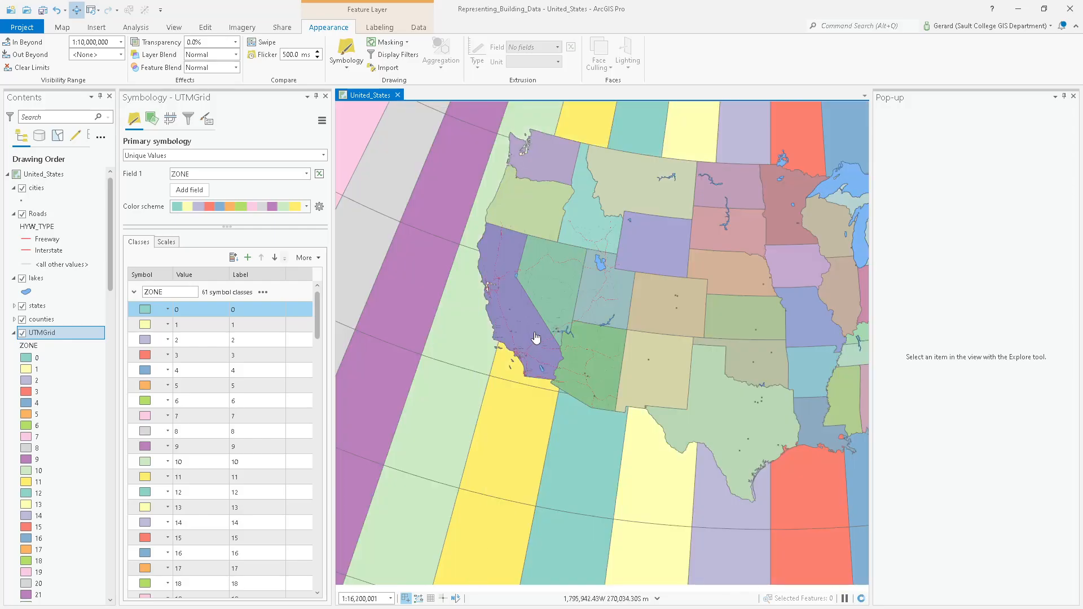
left_click_drag(752, 316, 580, 392)
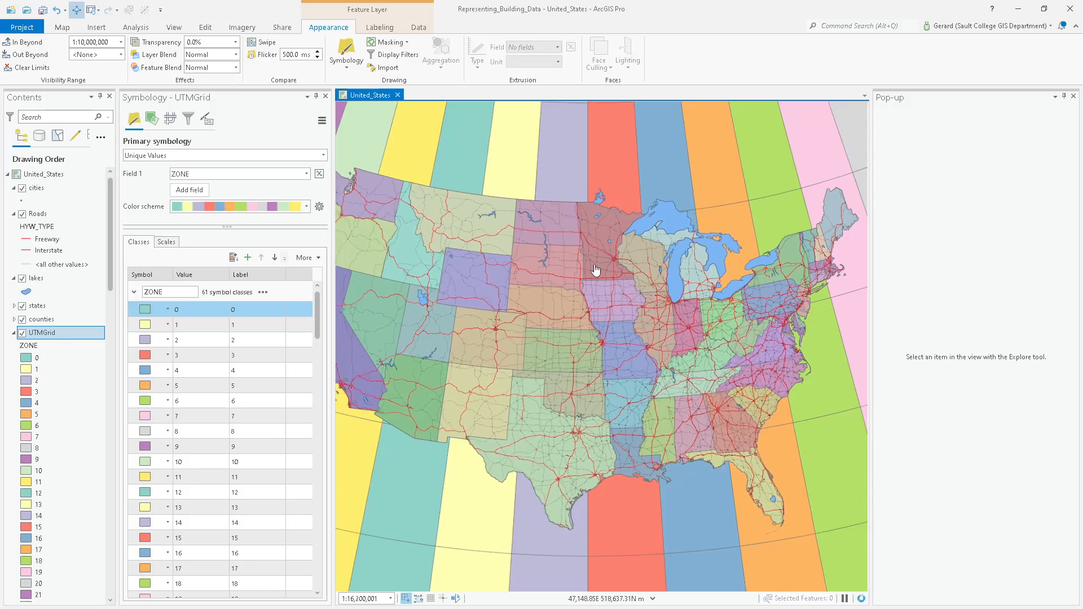
scroll(595, 270, "down", 2)
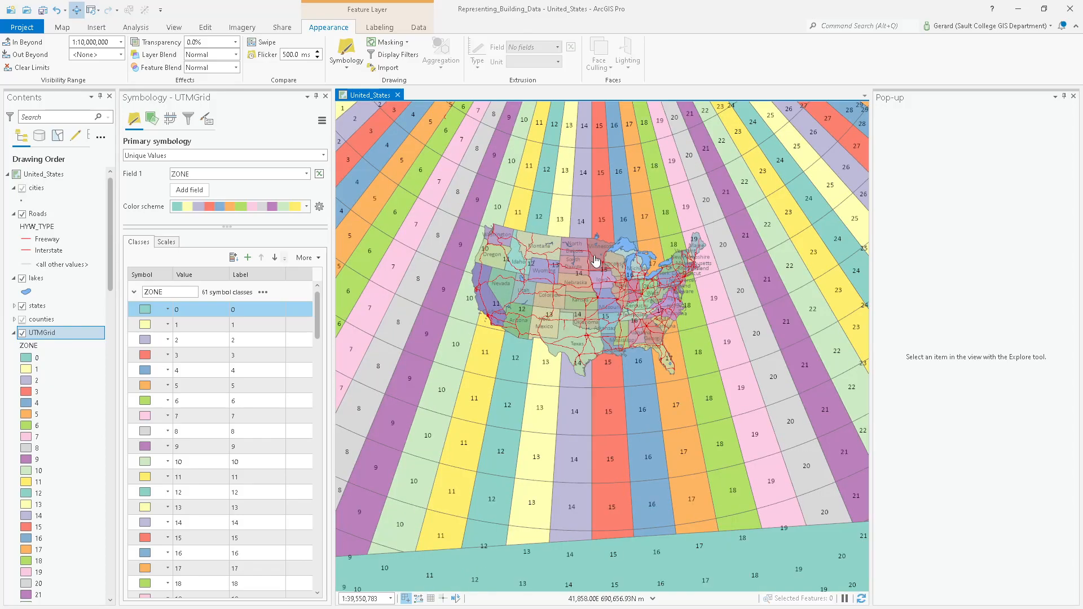
scroll(624, 341, "down", 3)
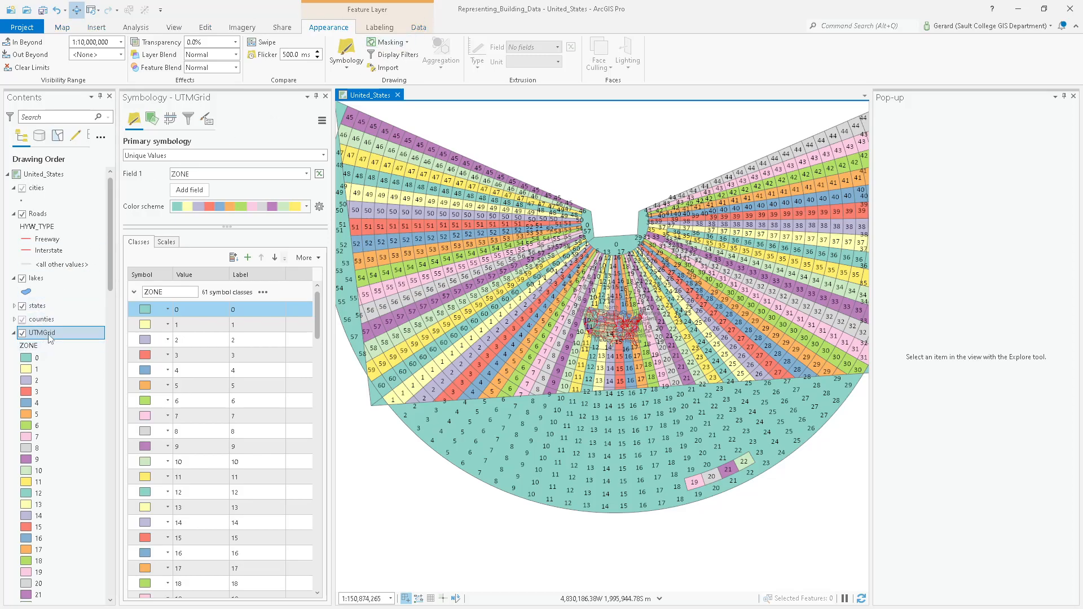
Open the definition query properties of the UTMGrid layer.
left_click(423, 29)
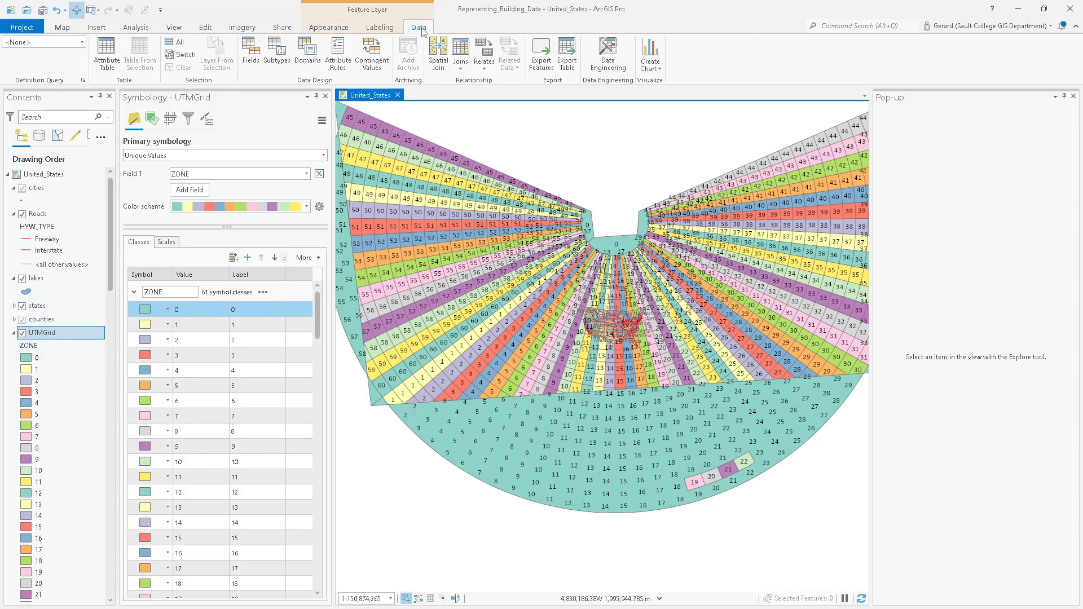
left_click(83, 80)
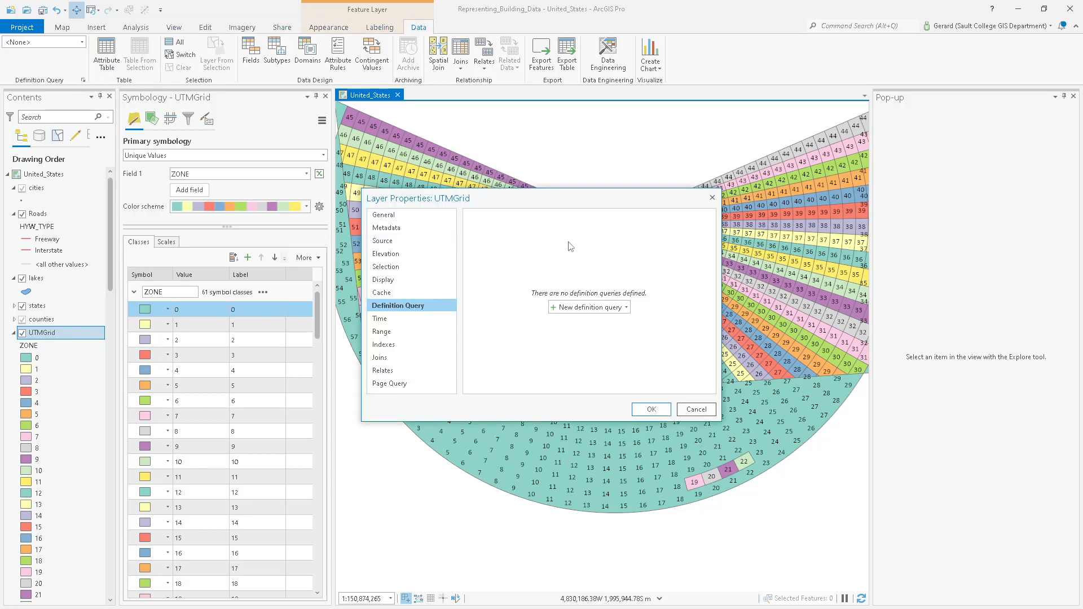
Add a definition query to the UTMGrid layer where ZONE is not equal to 0 and apply it to the map.
left_click(626, 307)
left_click(624, 322)
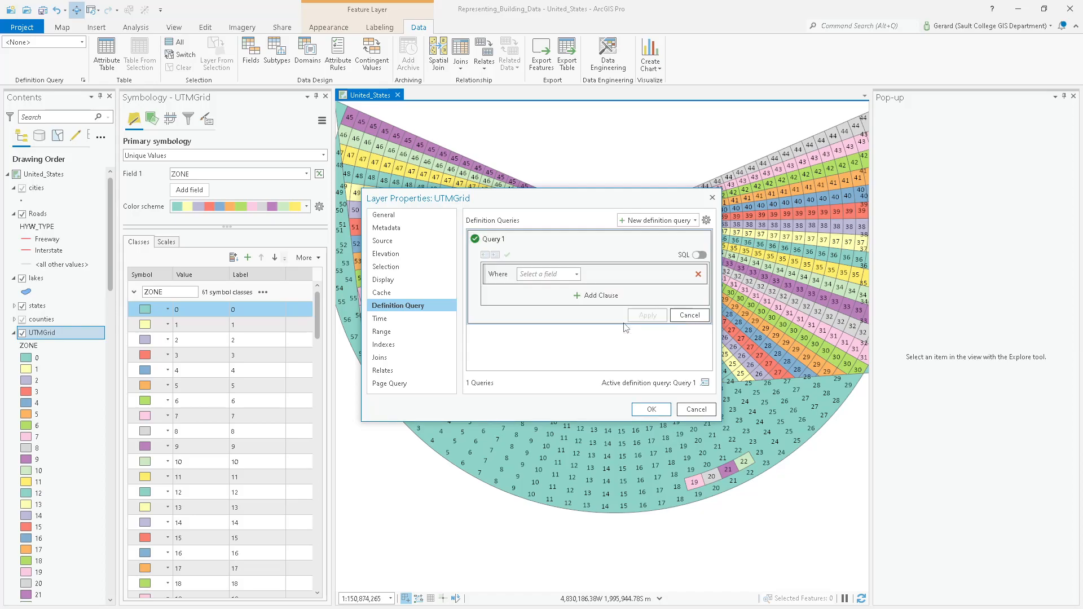
left_click(576, 274)
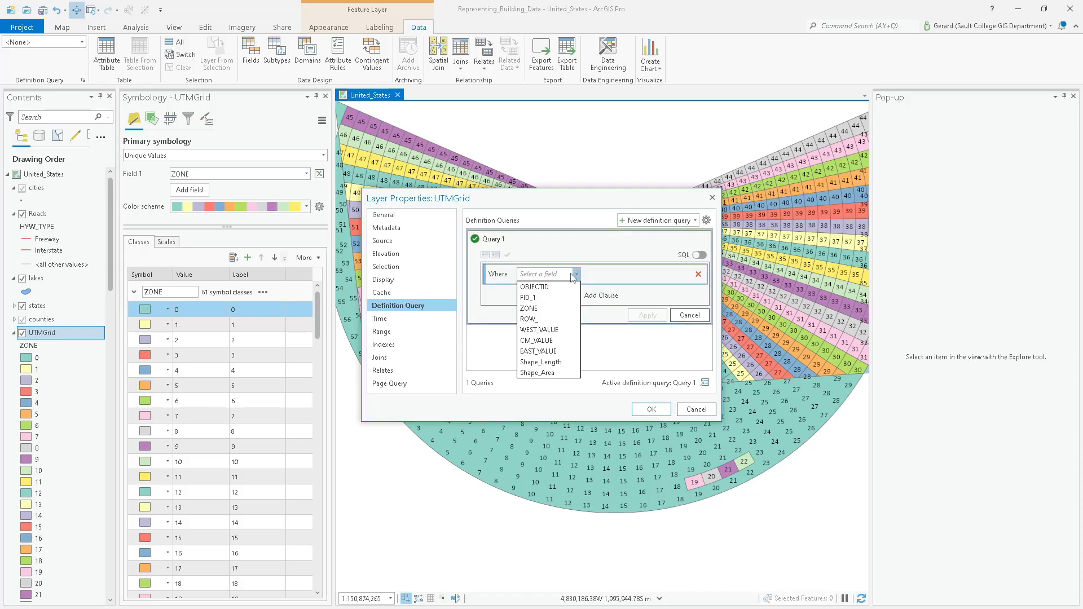
left_click(529, 308)
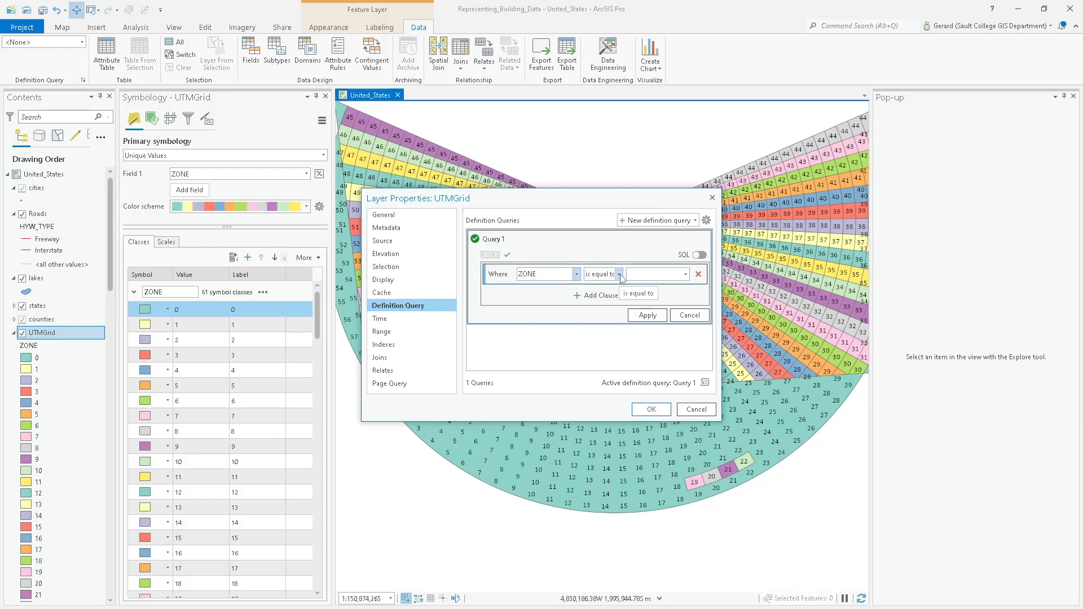
left_click(619, 275)
left_click(618, 297)
left_click(686, 274)
left_click(638, 292)
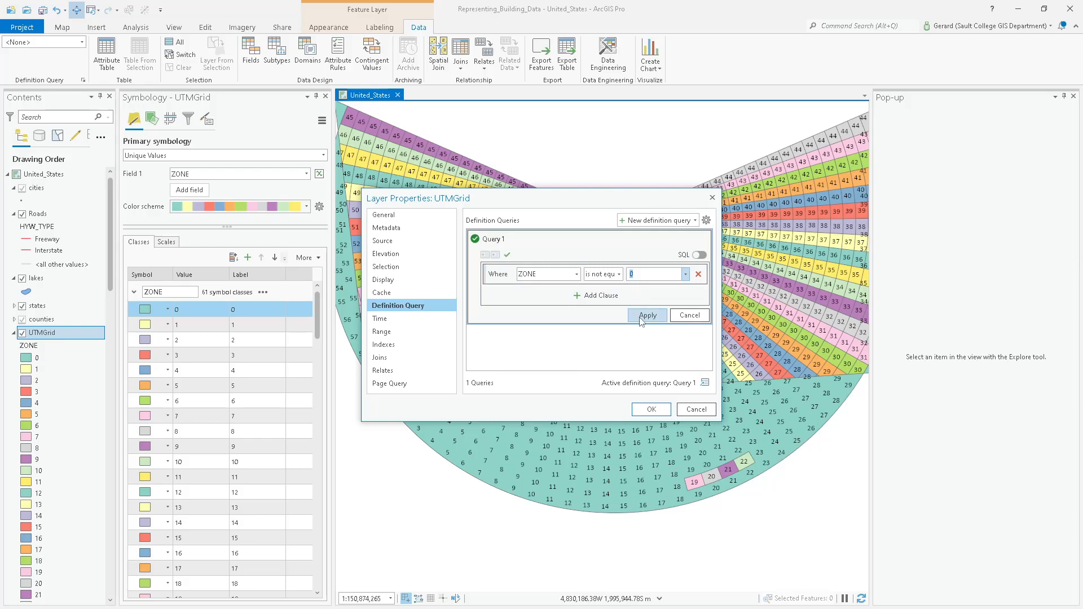
left_click(647, 315)
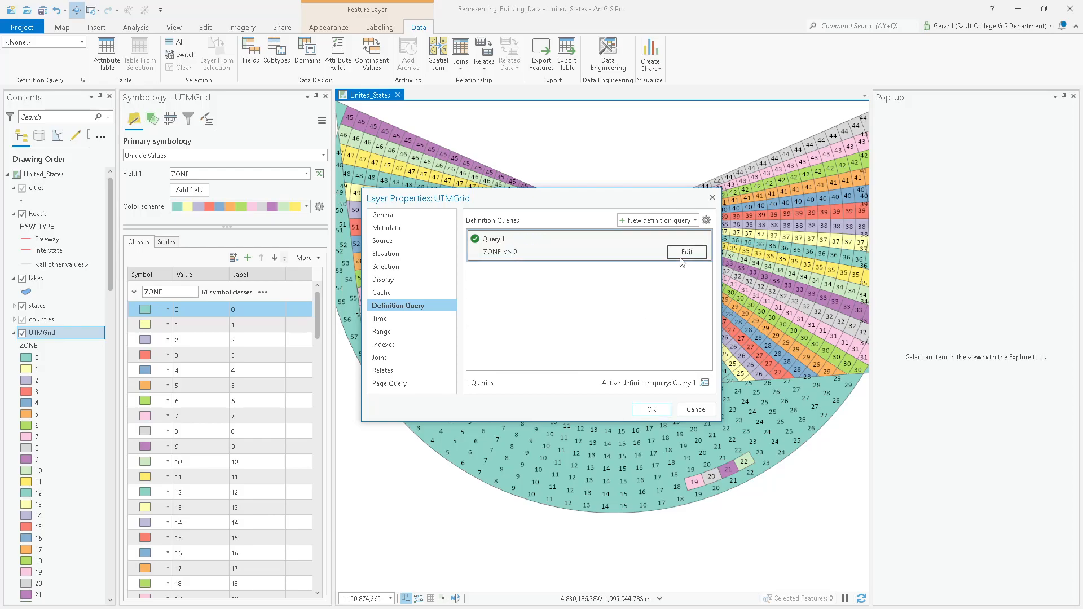
left_click(650, 409)
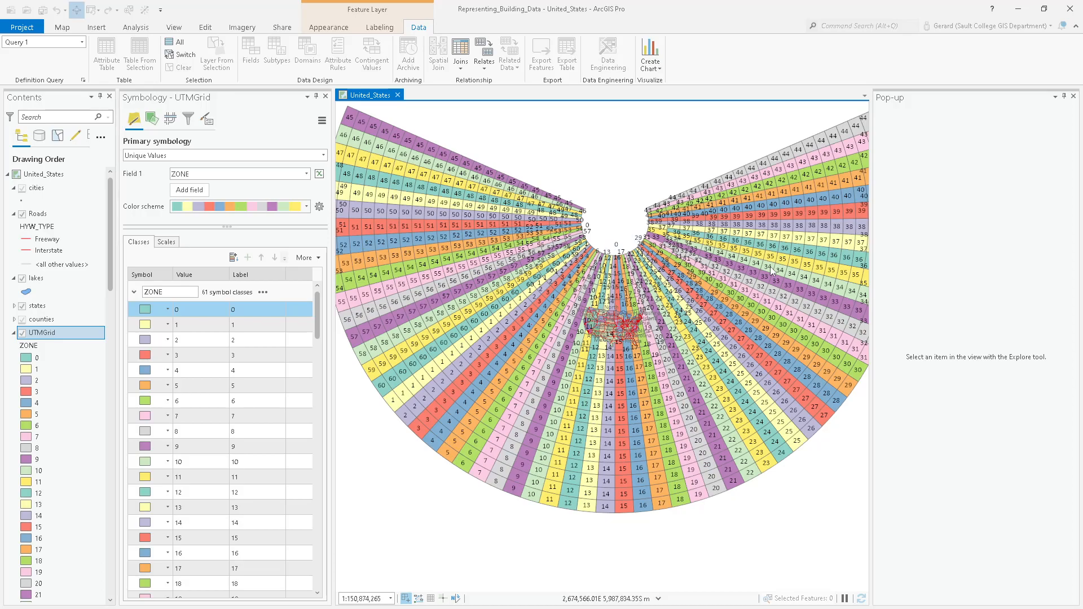
Review the placement and fitting strategy settings of the UTMGrid label class, including the Stack and Overrun options.
scroll(756, 302, "down", 2)
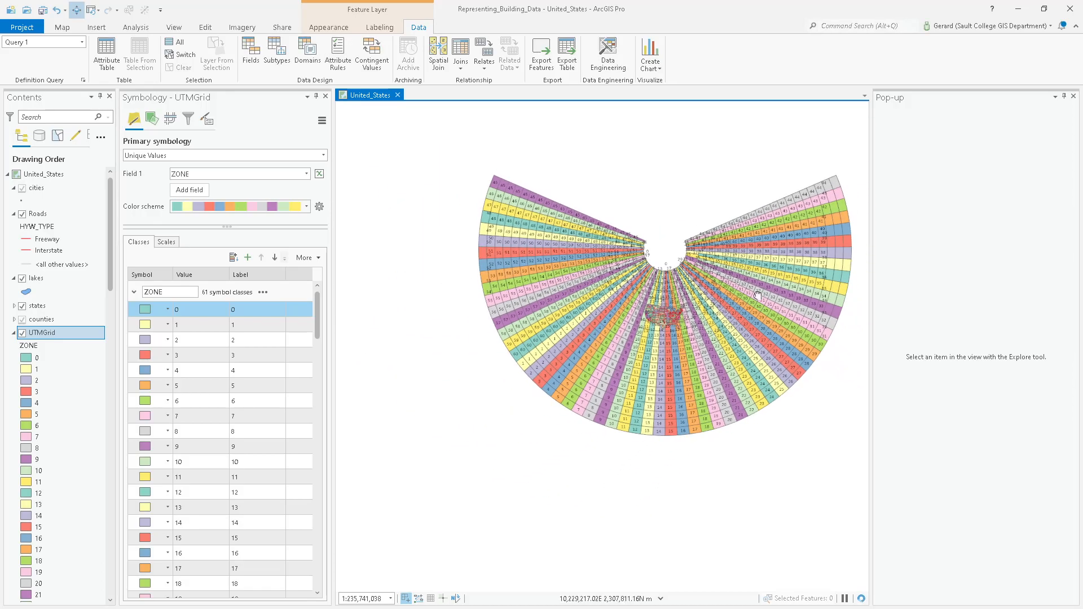
left_click_drag(757, 300, 684, 322)
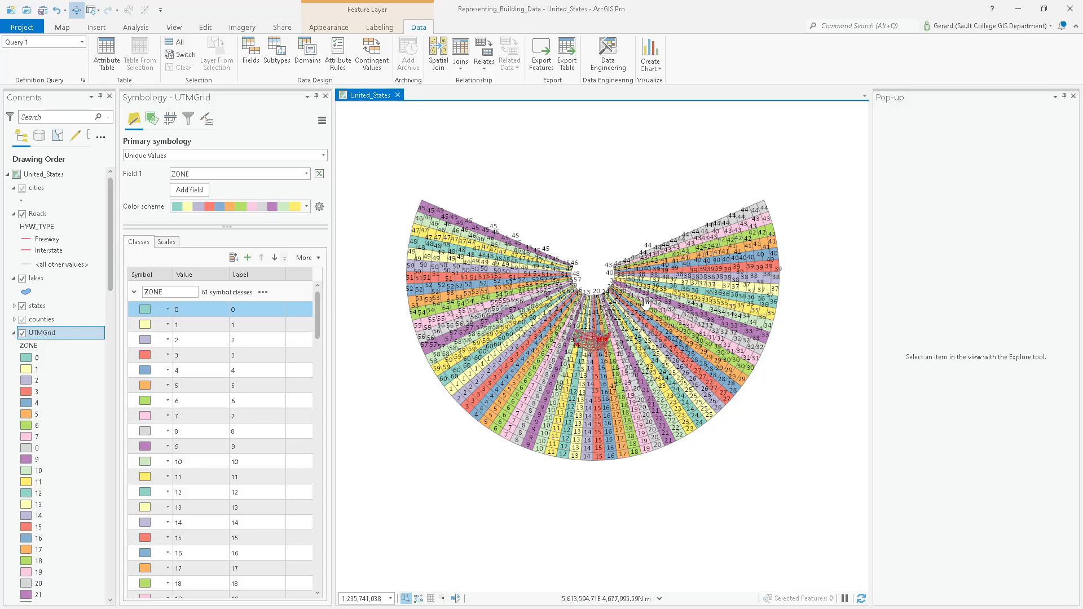
scroll(595, 330, "up", 2)
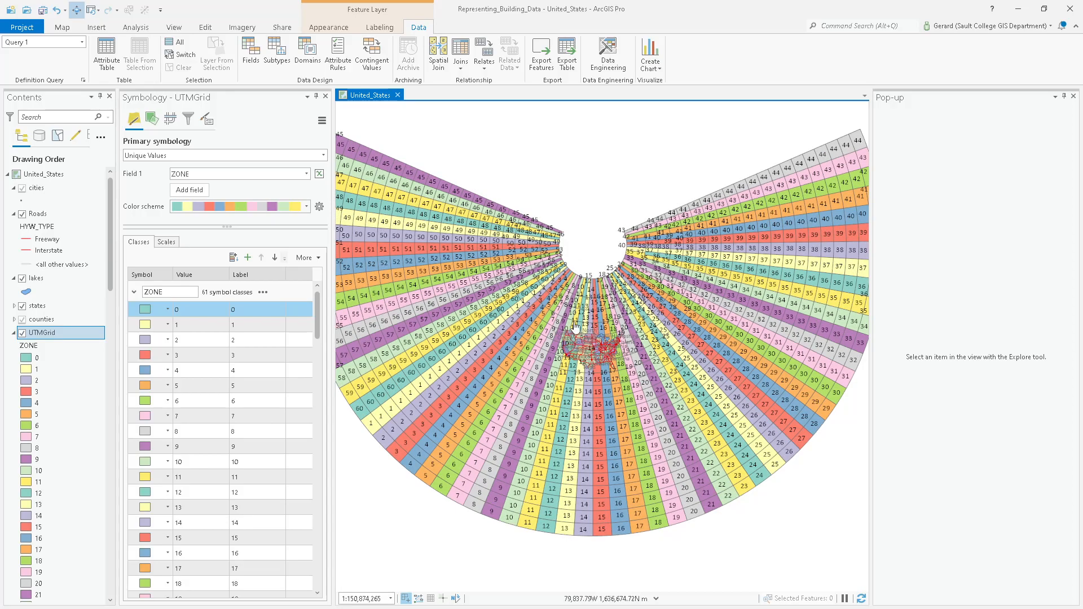
left_click(380, 28)
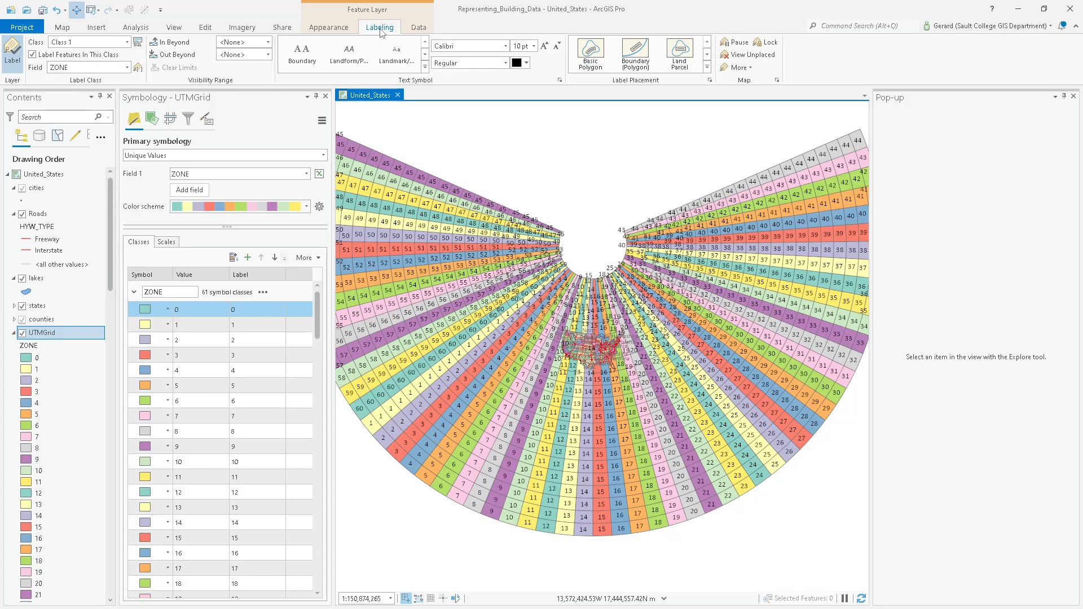
left_click(709, 81)
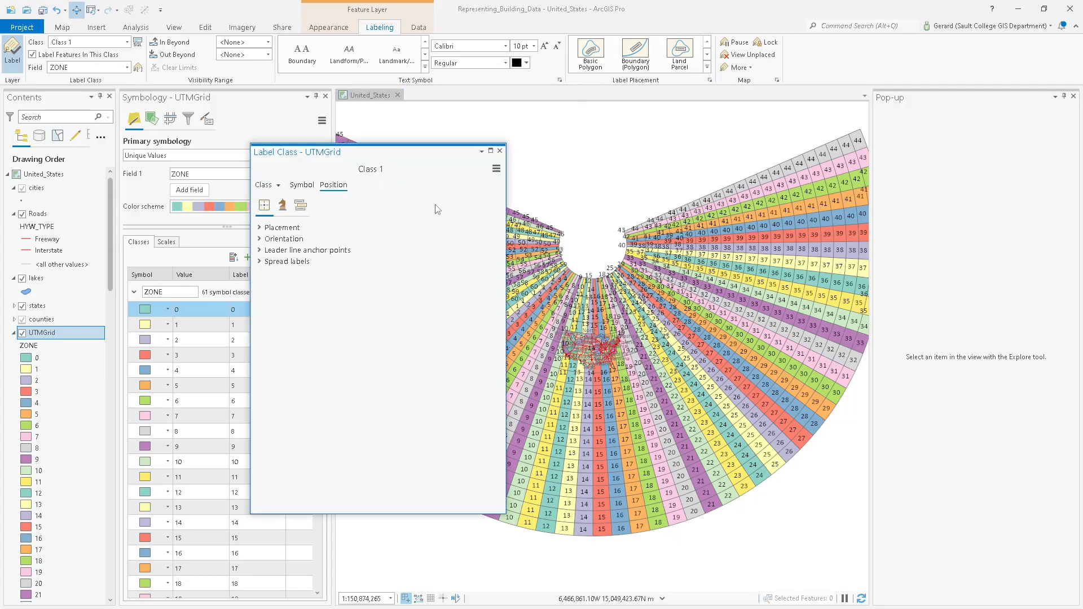
left_click(260, 228)
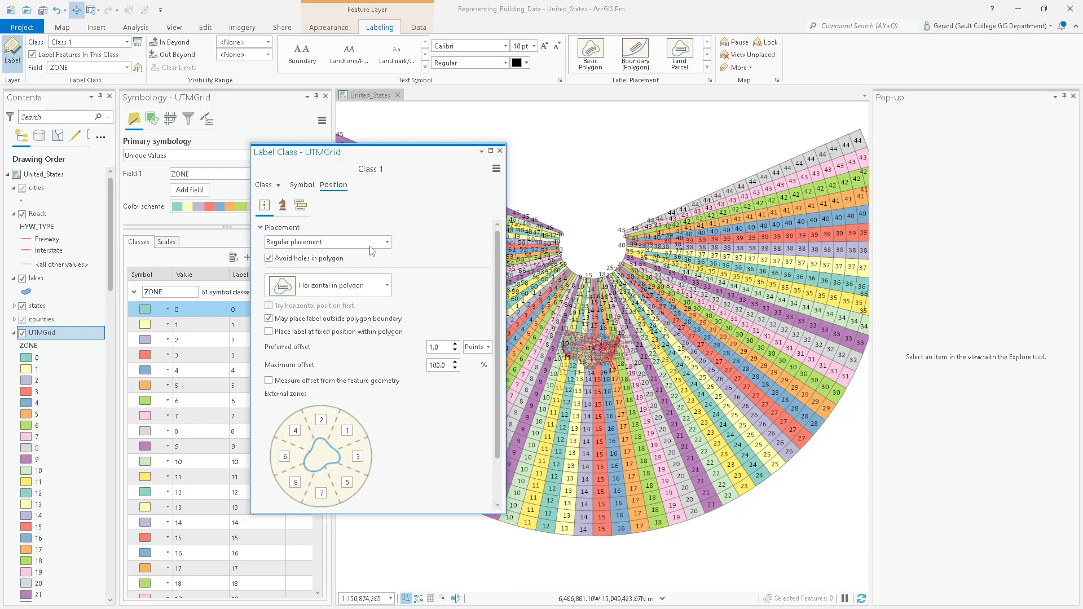
left_click(283, 205)
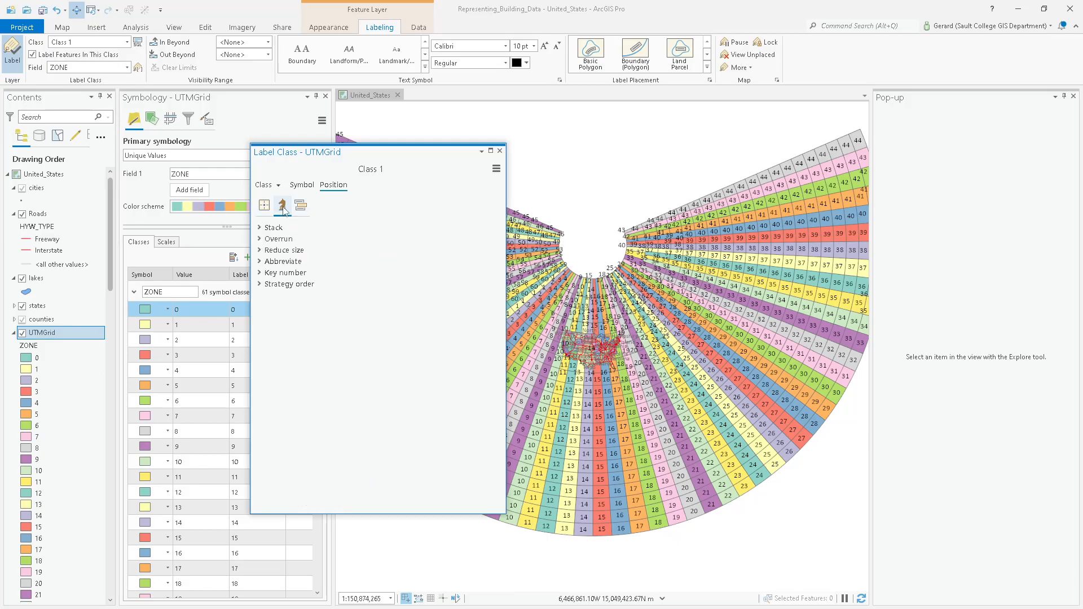
left_click(260, 228)
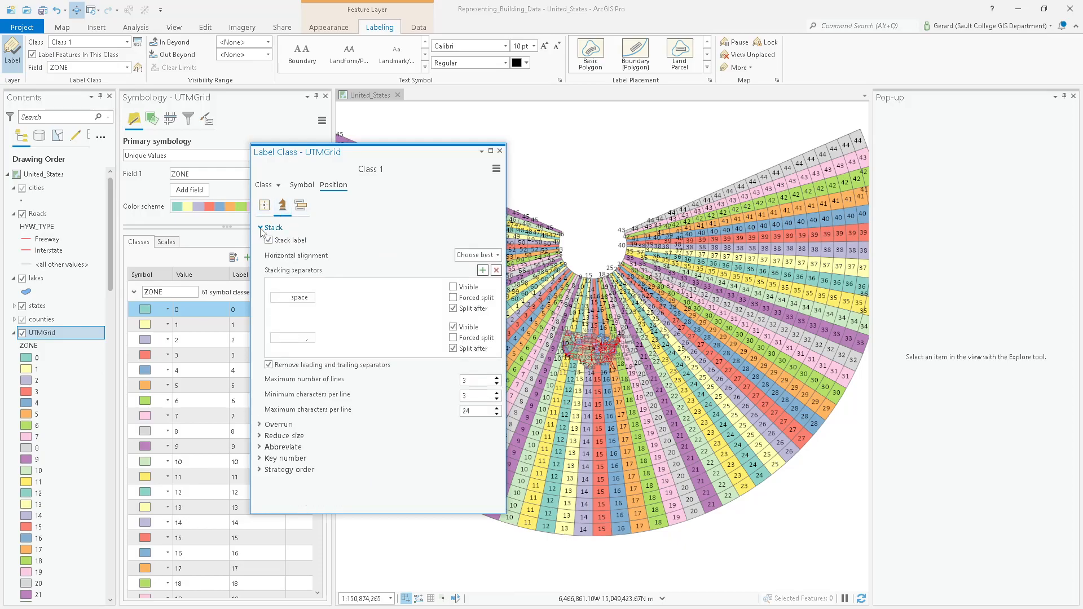
left_click(260, 228)
left_click(261, 239)
left_click(260, 239)
Set the UTMGrid label class to Remove all duplicate labels and close its settings.
left_click(300, 206)
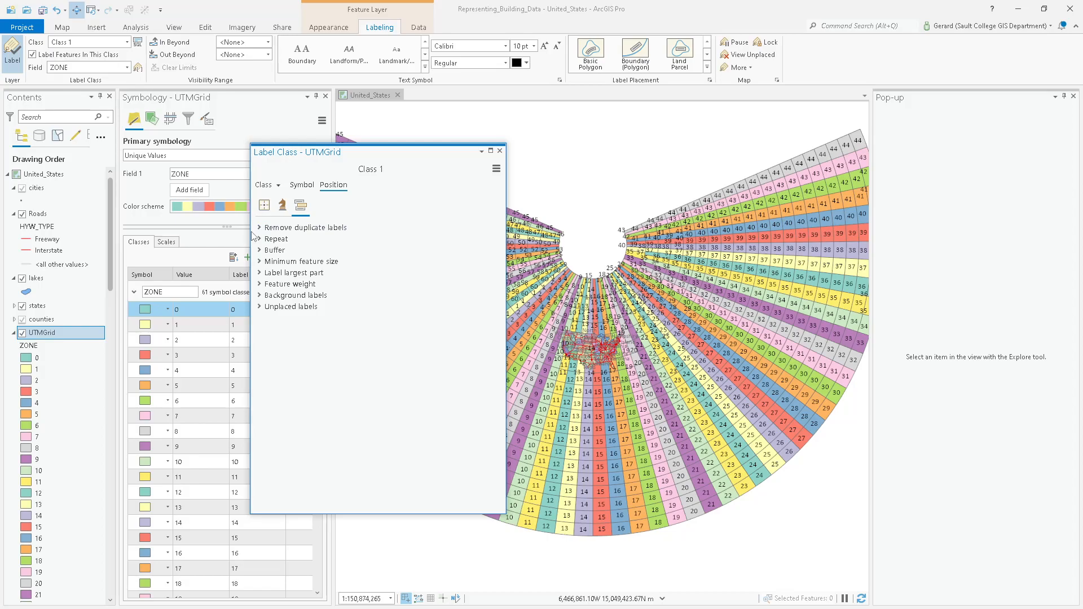
left_click(298, 243)
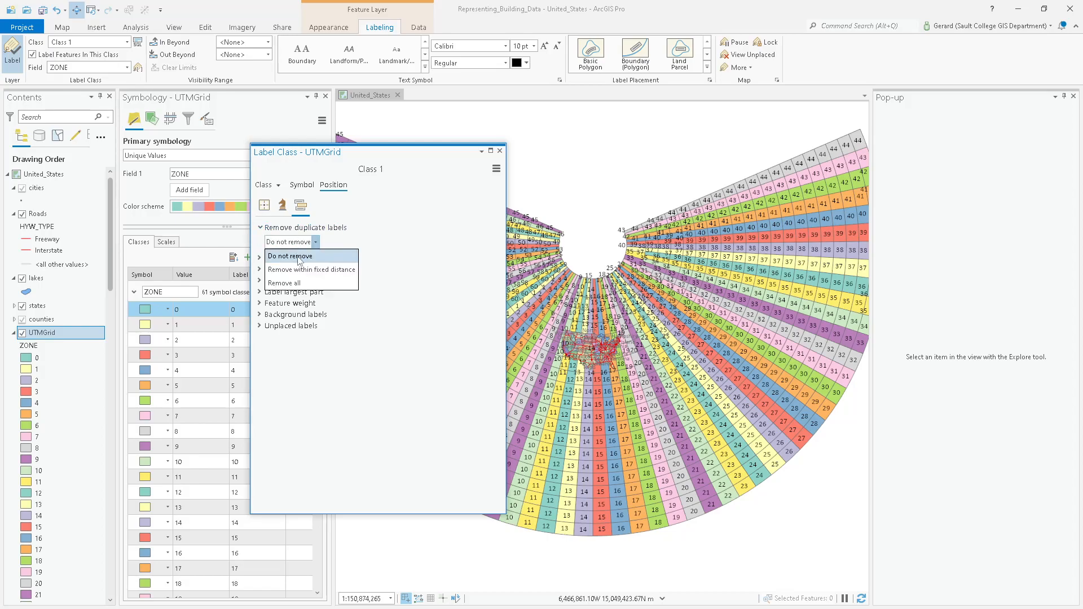
left_click(298, 284)
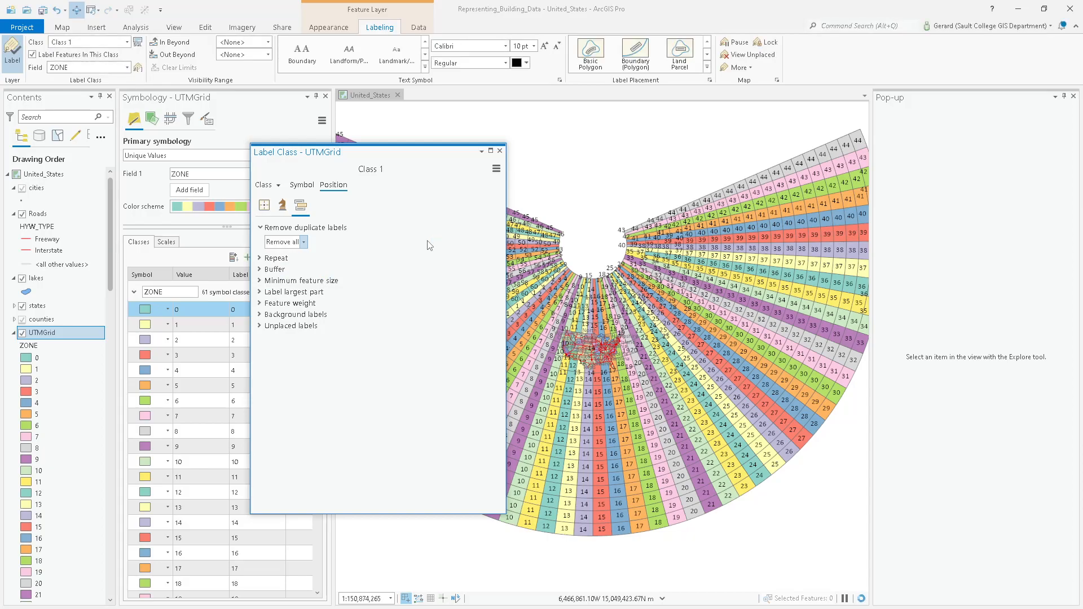
left_click(500, 151)
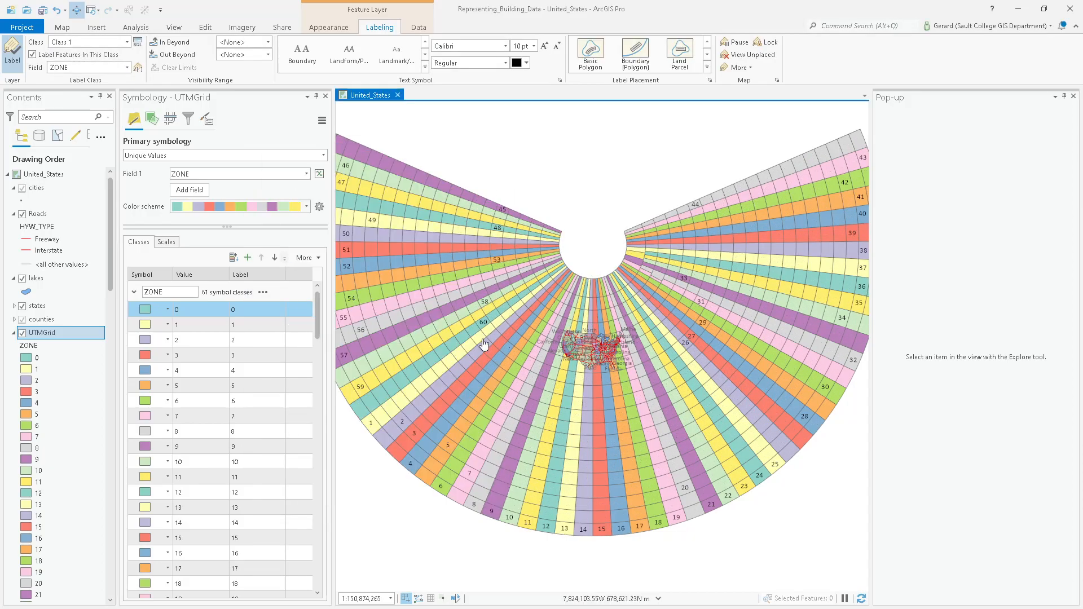
Set the UTMGrid label class's duplicate label handling to Do not remove and close its settings.
scroll(516, 344, "up", 3)
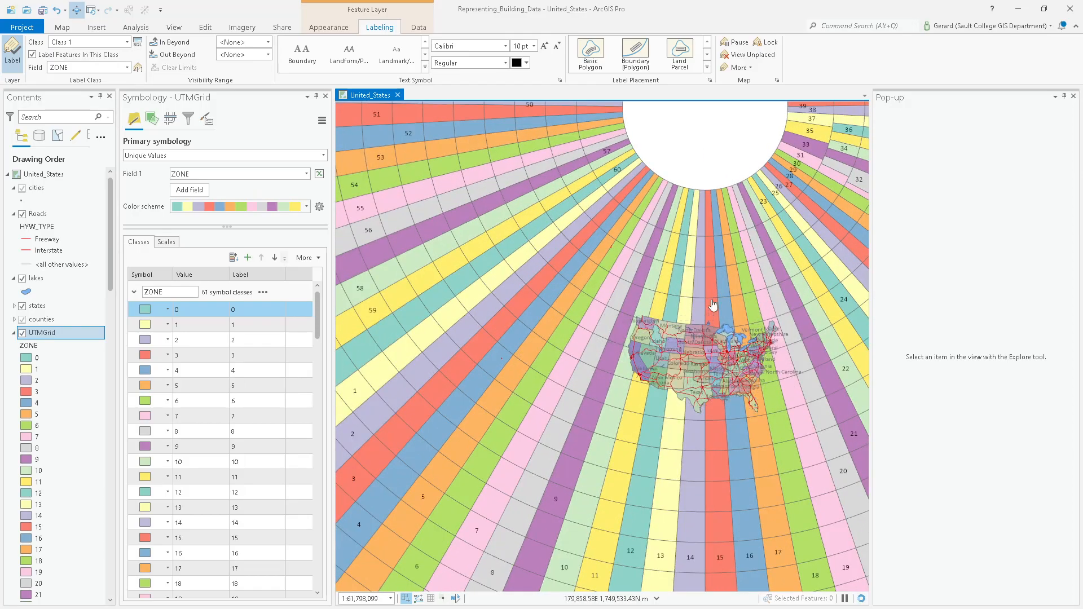
scroll(680, 309, "up", 4)
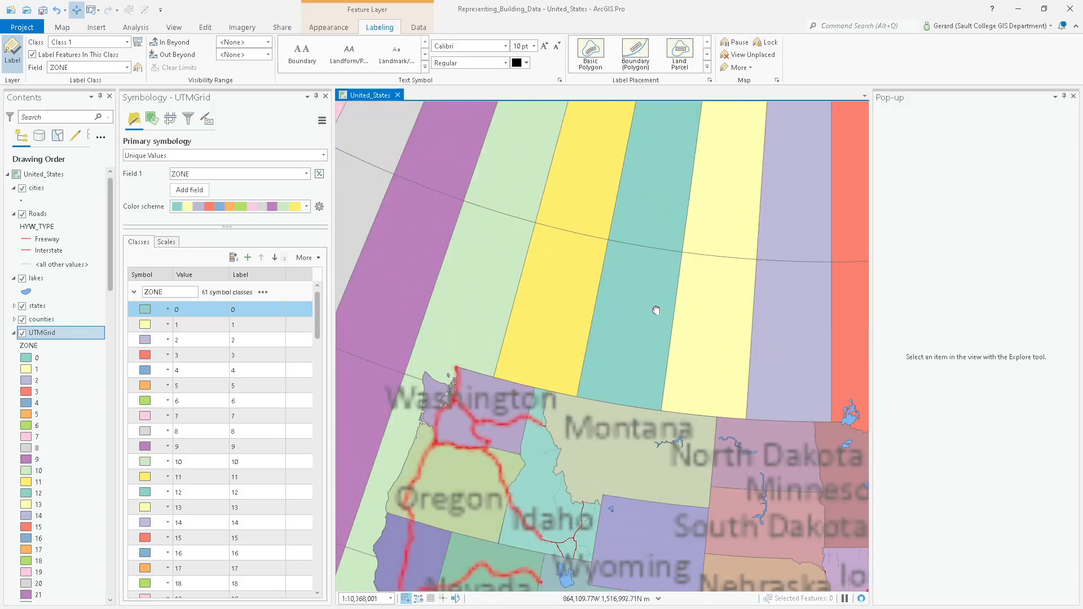
left_click_drag(657, 316, 697, 163)
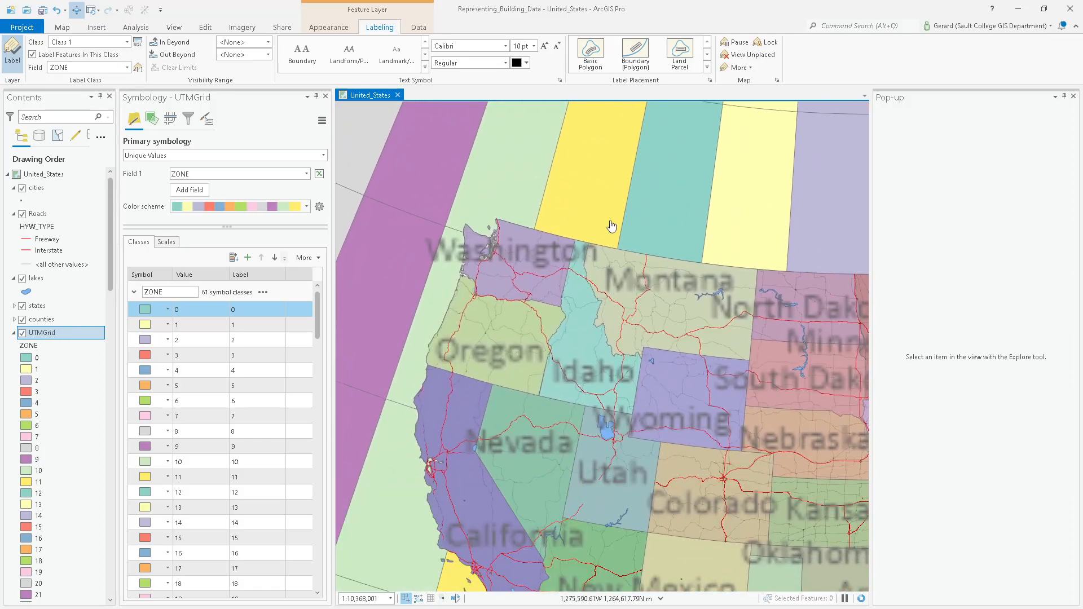
scroll(641, 253, "down", 1)
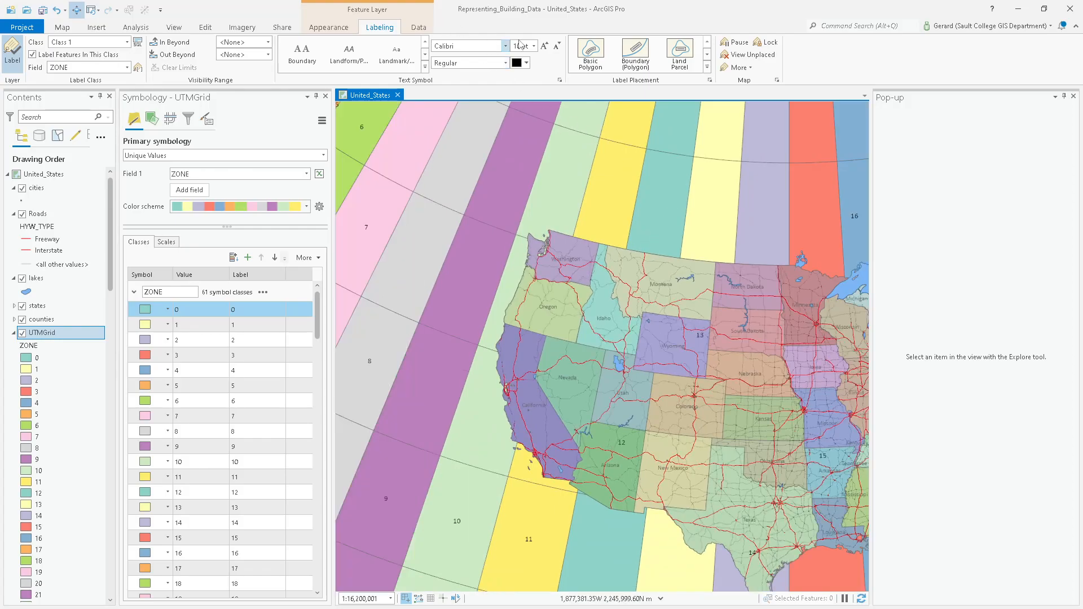
left_click(709, 79)
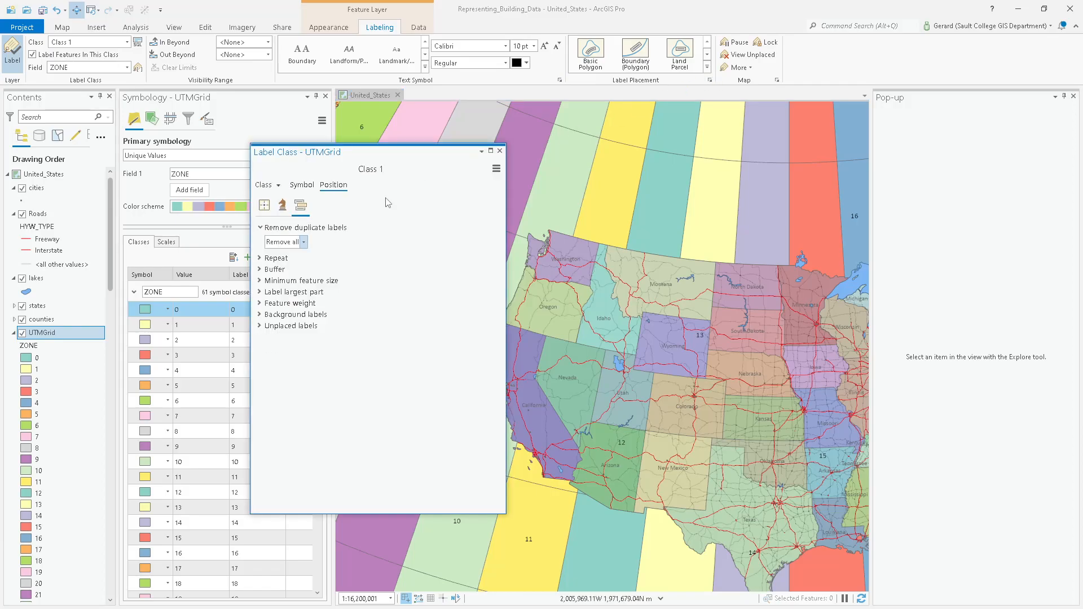
left_click(303, 242)
left_click(305, 263)
left_click(500, 151)
left_click_drag(635, 304, 553, 278)
scroll(553, 278, "down", 2)
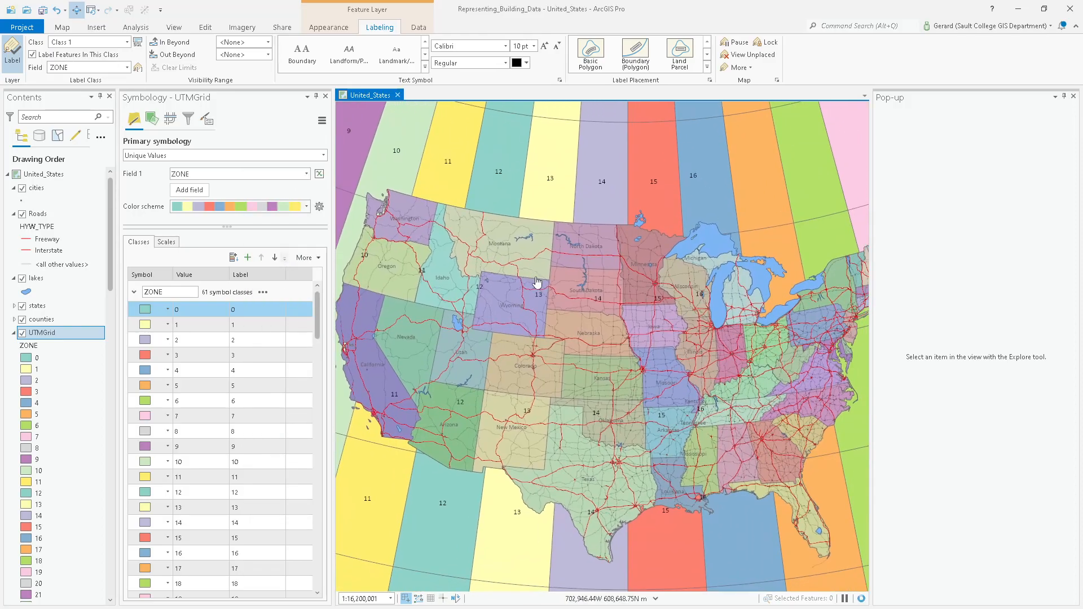
Close the Pop-up and Symbology panes to enlarge the map view.
left_click(1073, 96)
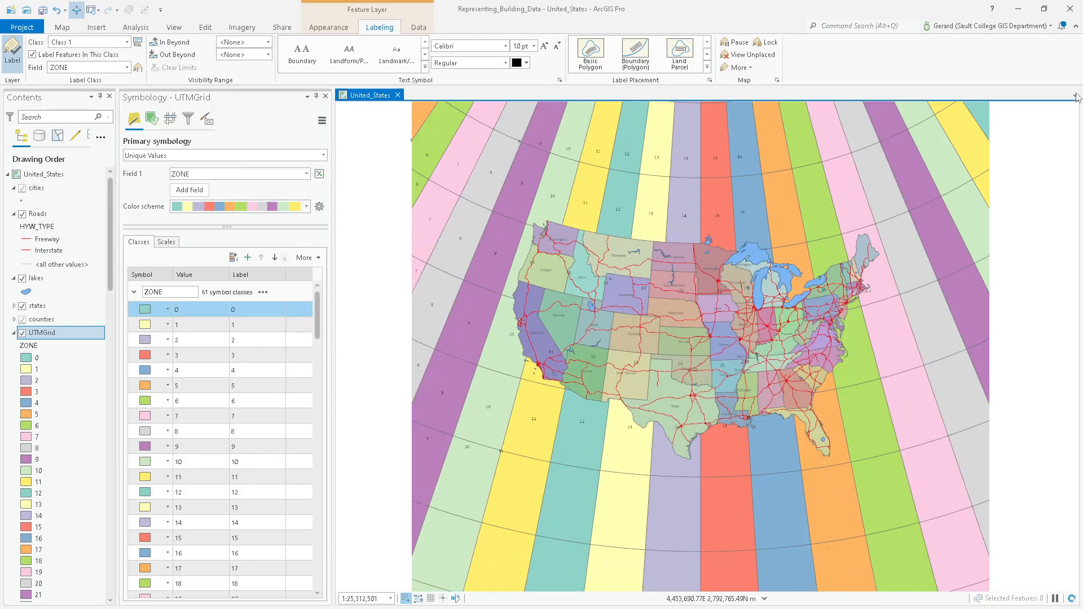
left_click(325, 100)
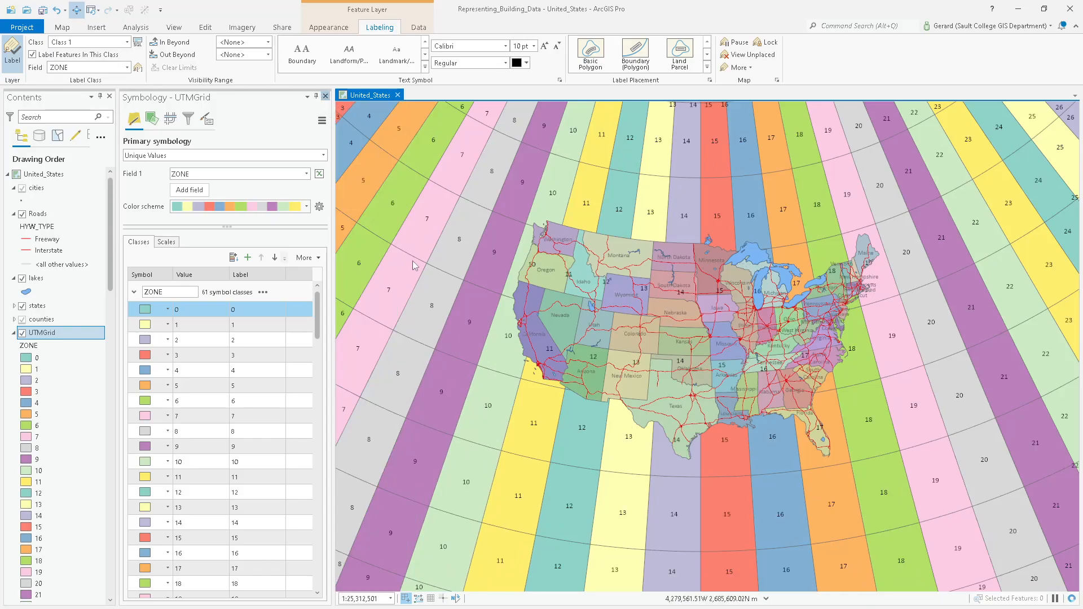
left_click_drag(561, 283, 526, 248)
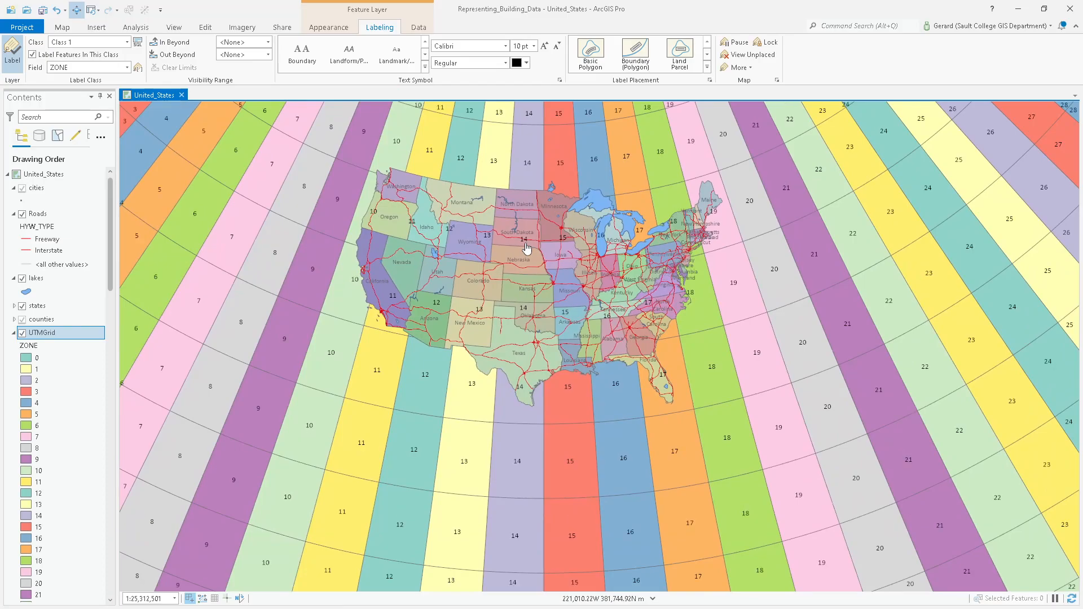
Turn off labels for the UTMGrid layer and center the United States in the view.
right_click(66, 334)
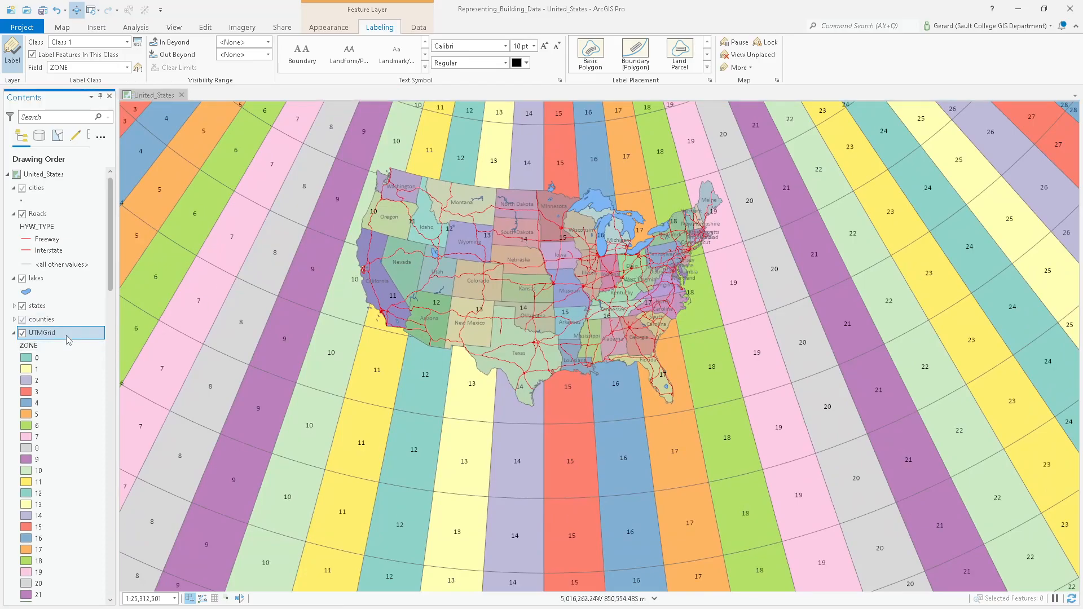
left_click(100, 336)
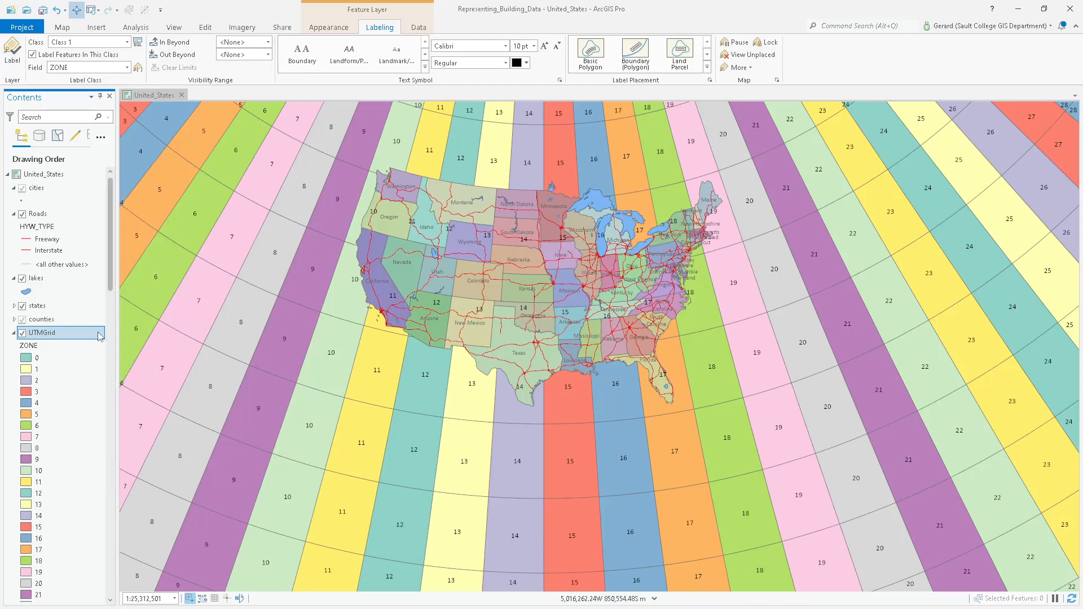
left_click_drag(546, 295, 585, 326)
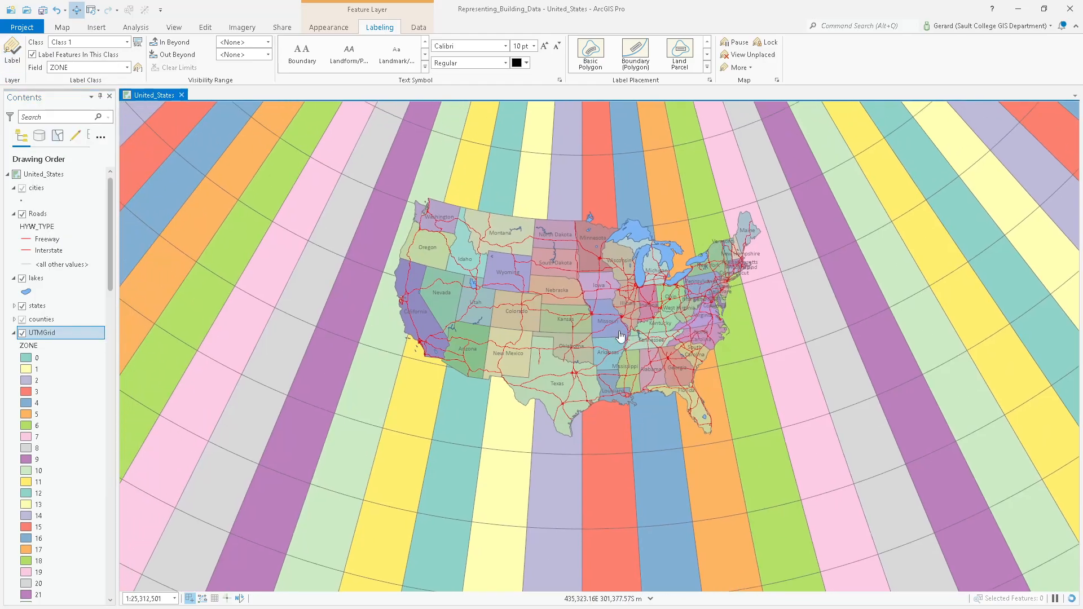
mouse_move(705, 342)
left_mouse_down()
mouse_move(754, 313)
mouse_move(690, 349)
left_mouse_up()
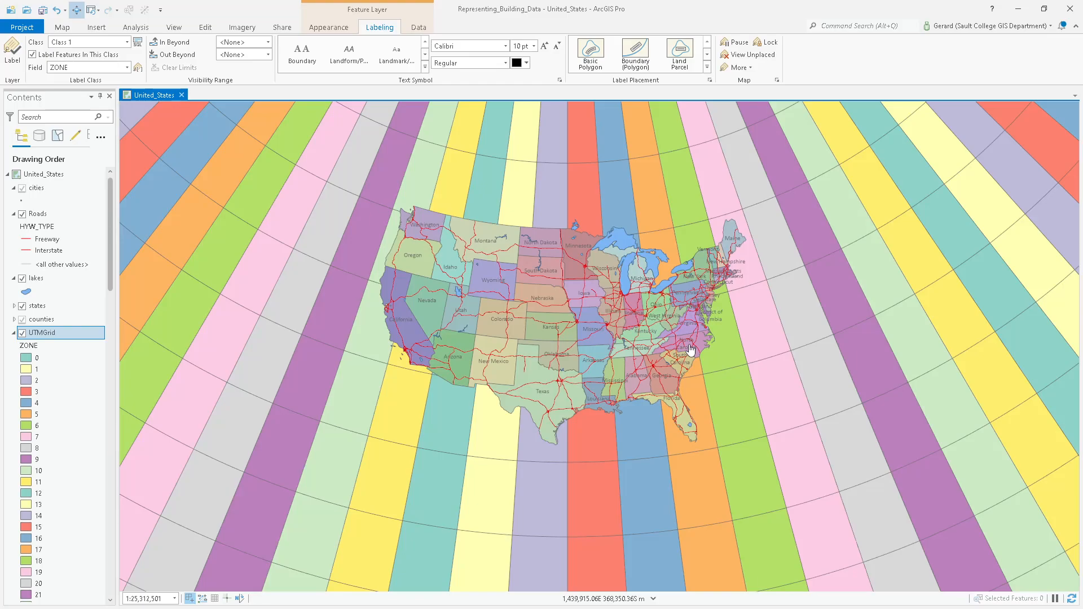
Inspect the attributes of the UTMGrid cells just north of Washington and Maine, flashing the Washington cell on the map.
left_click(422, 194)
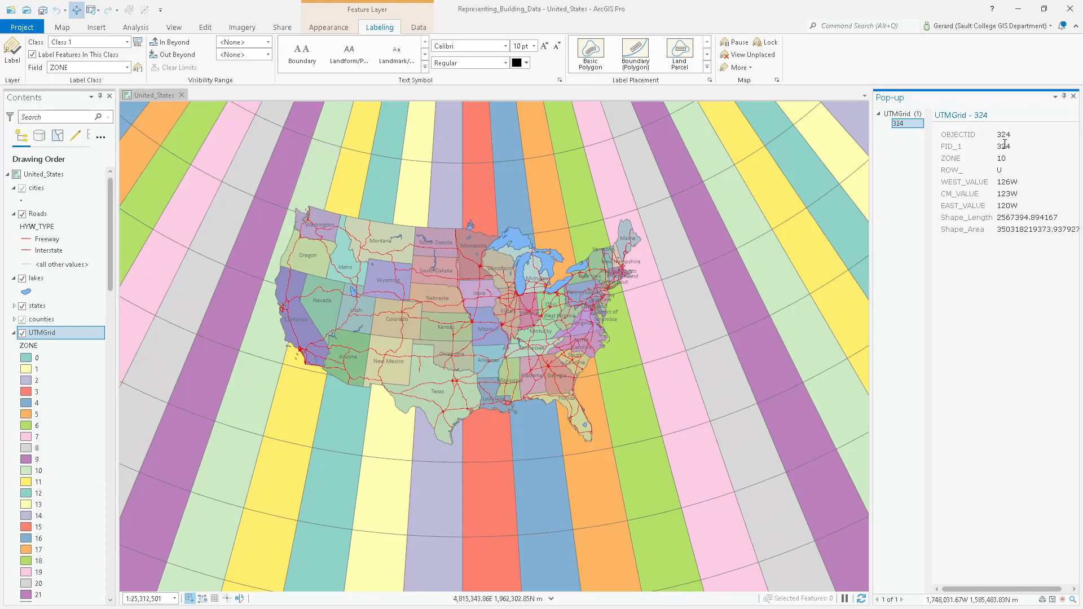
left_click(913, 131)
right_click(906, 123)
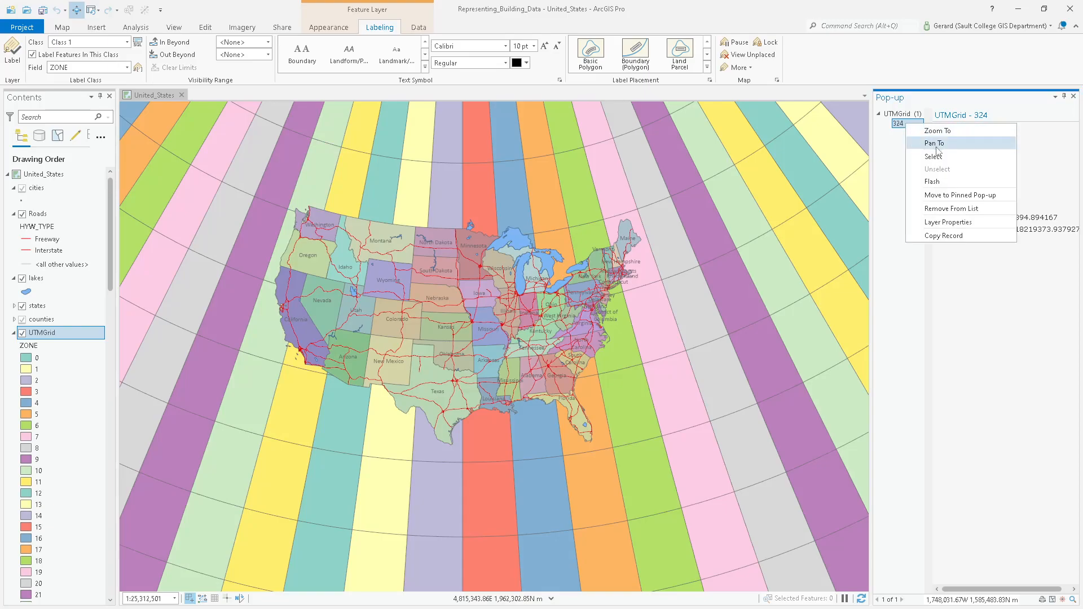
left_click(936, 180)
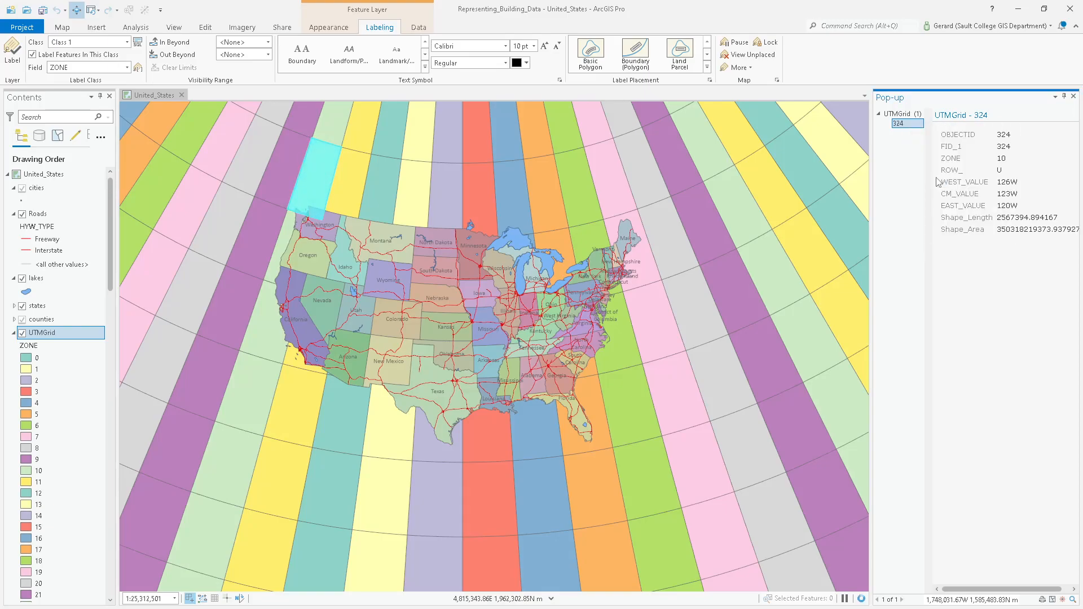
right_click(902, 125)
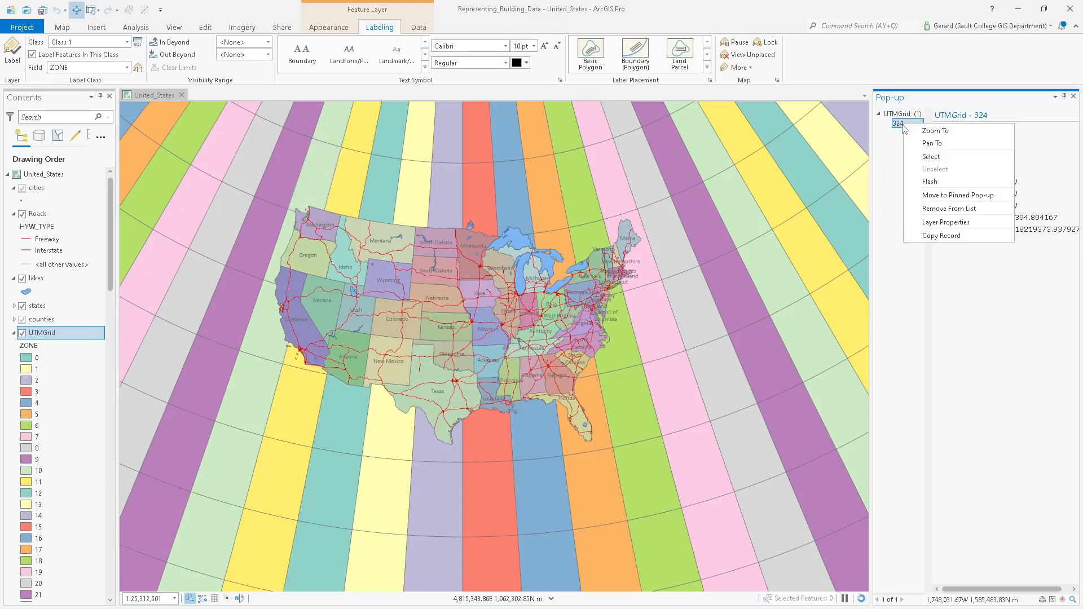
left_click(933, 183)
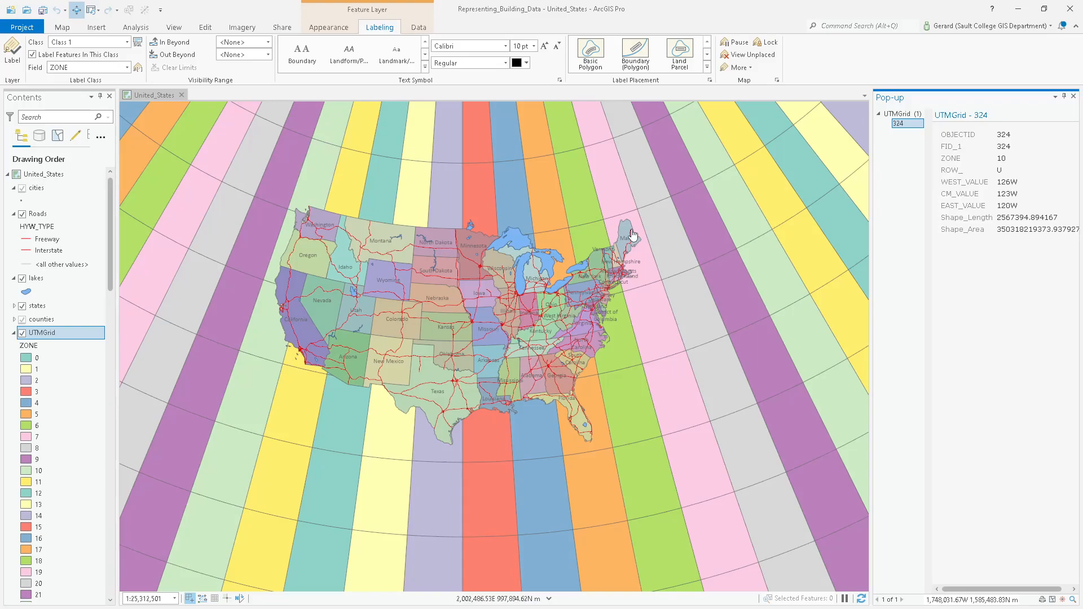
left_click(625, 208)
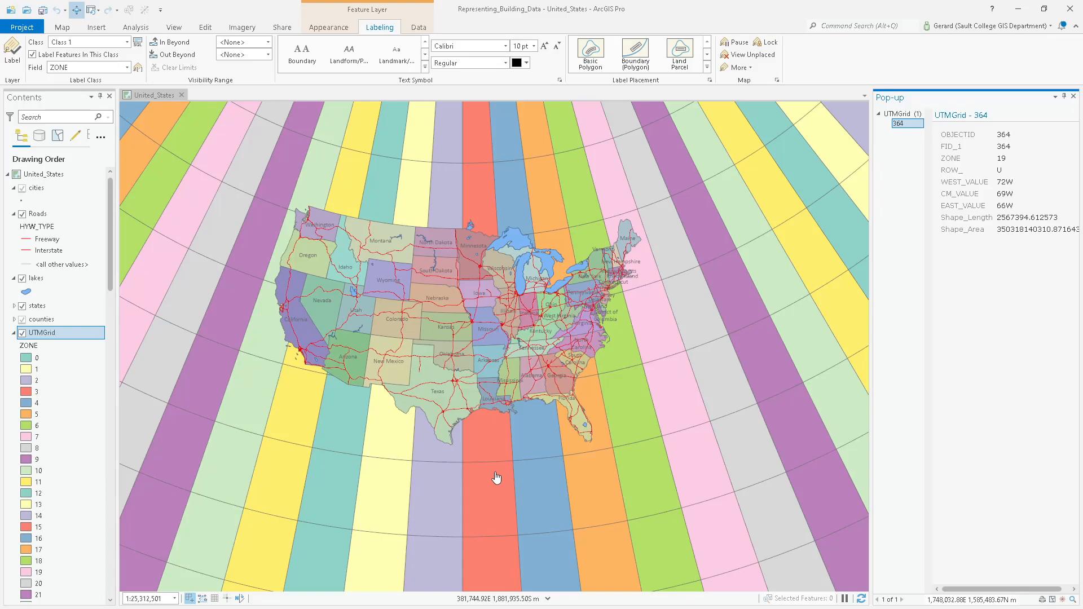
Inspect the attributes of the UTMGrid cells south of California and Arizona.
scroll(495, 477, "up", 2)
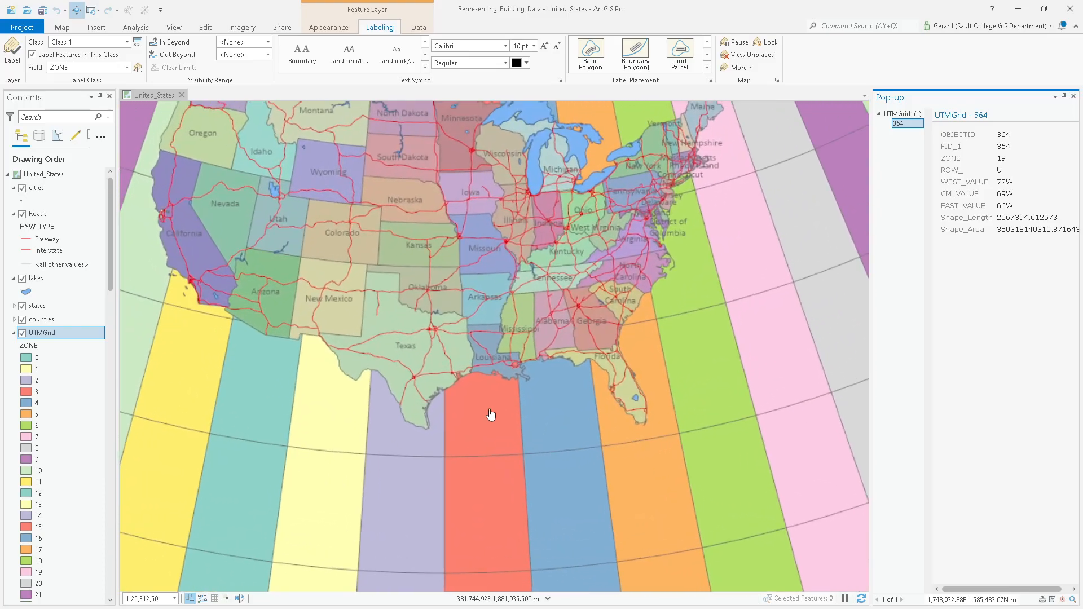
left_click_drag(485, 244, 517, 325)
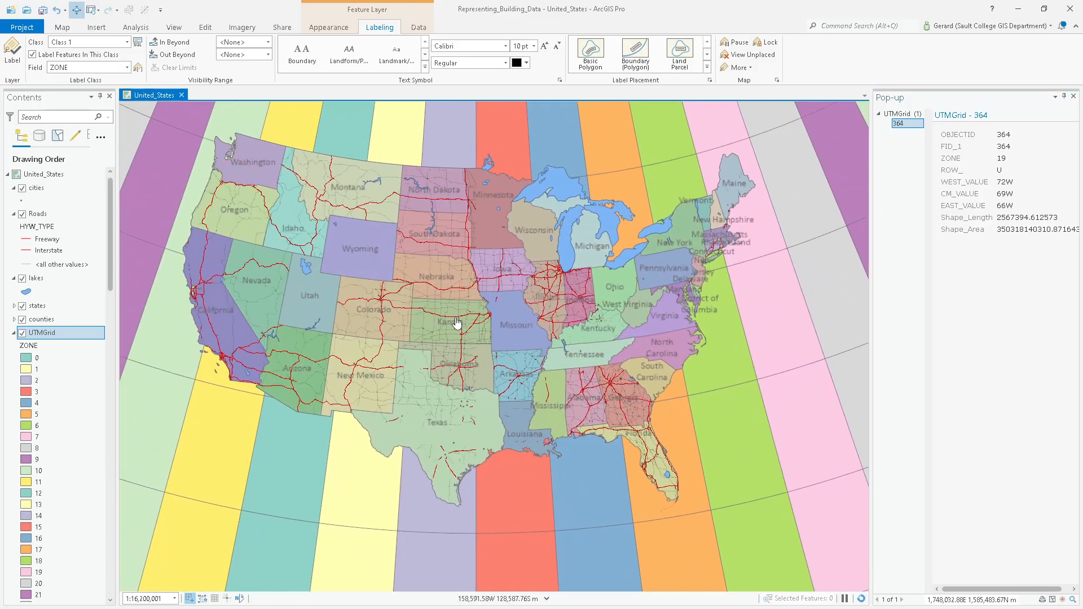
scroll(292, 369, "up", 4)
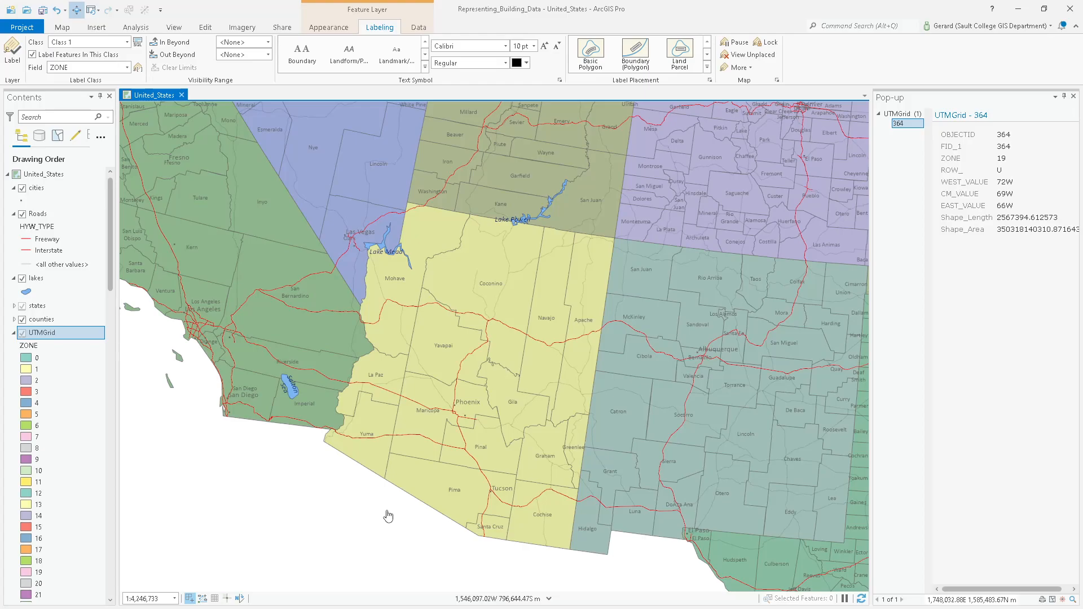
left_click(421, 520)
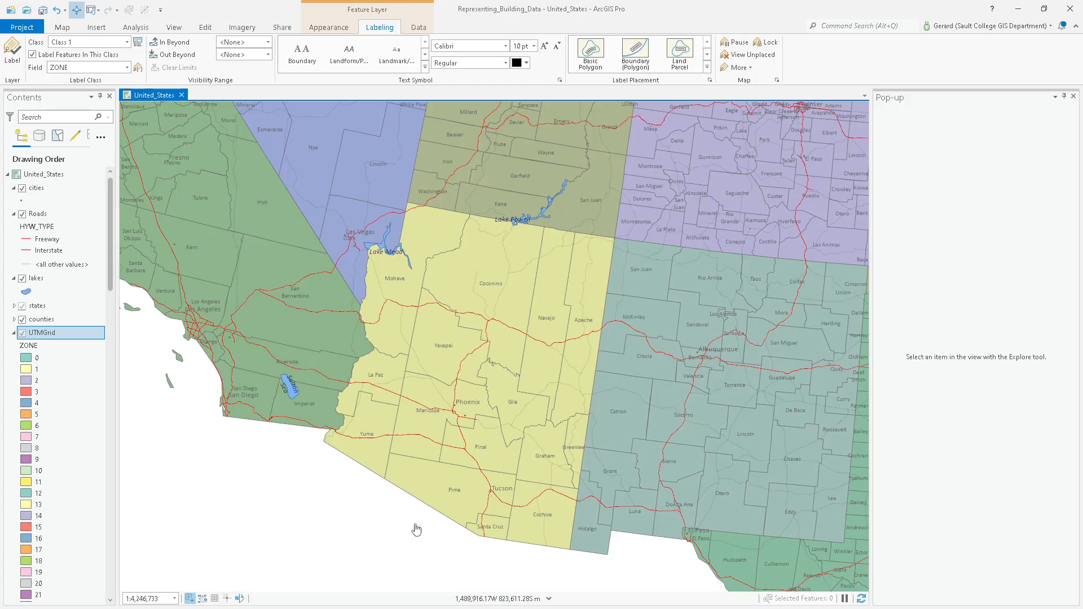
scroll(424, 474, "down", 3)
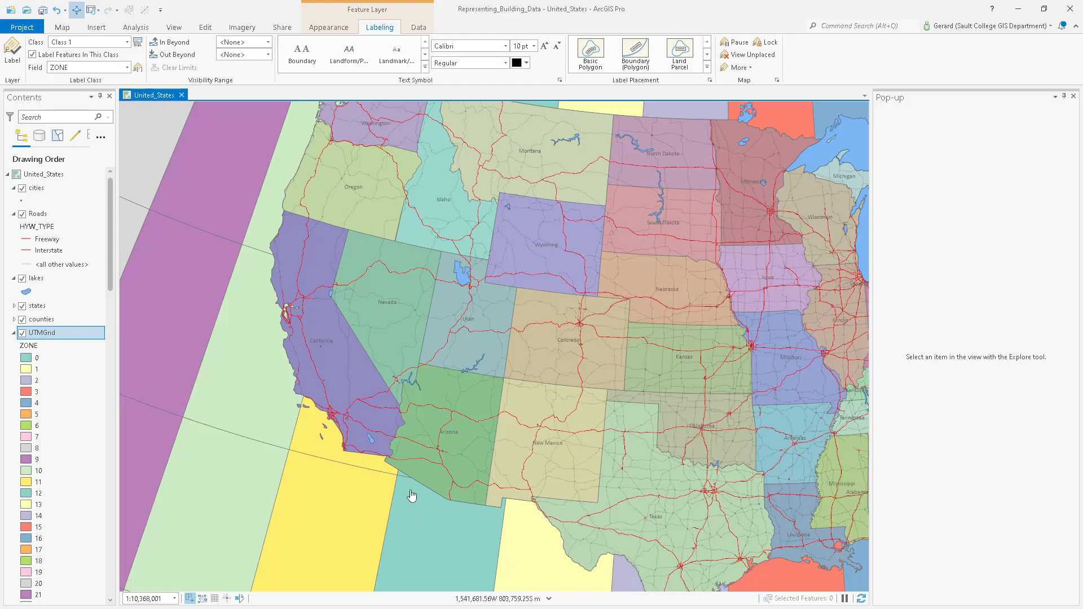
left_click(356, 511)
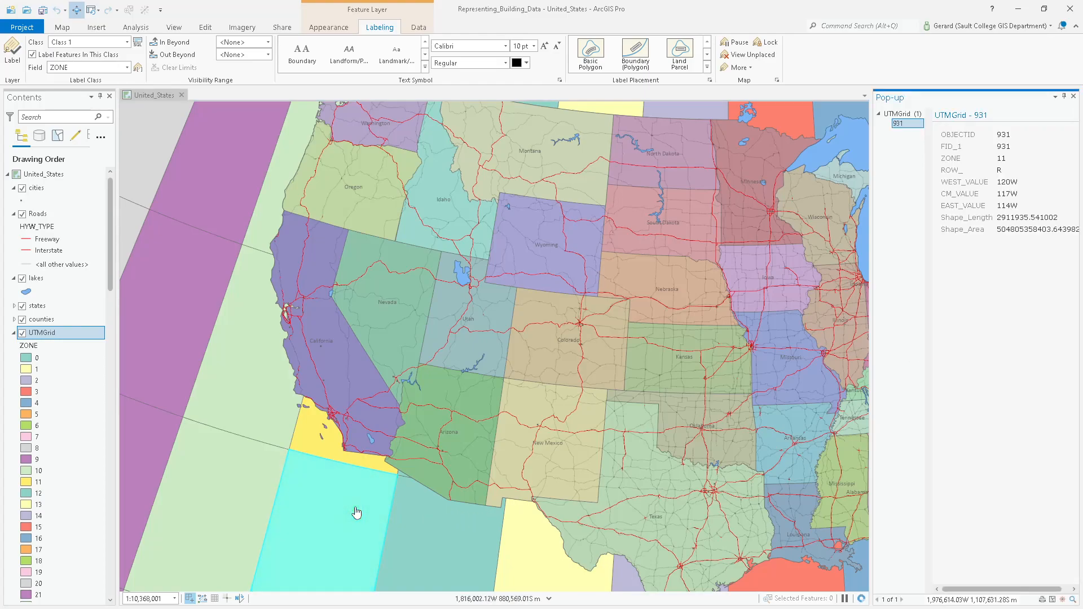
left_click(439, 517)
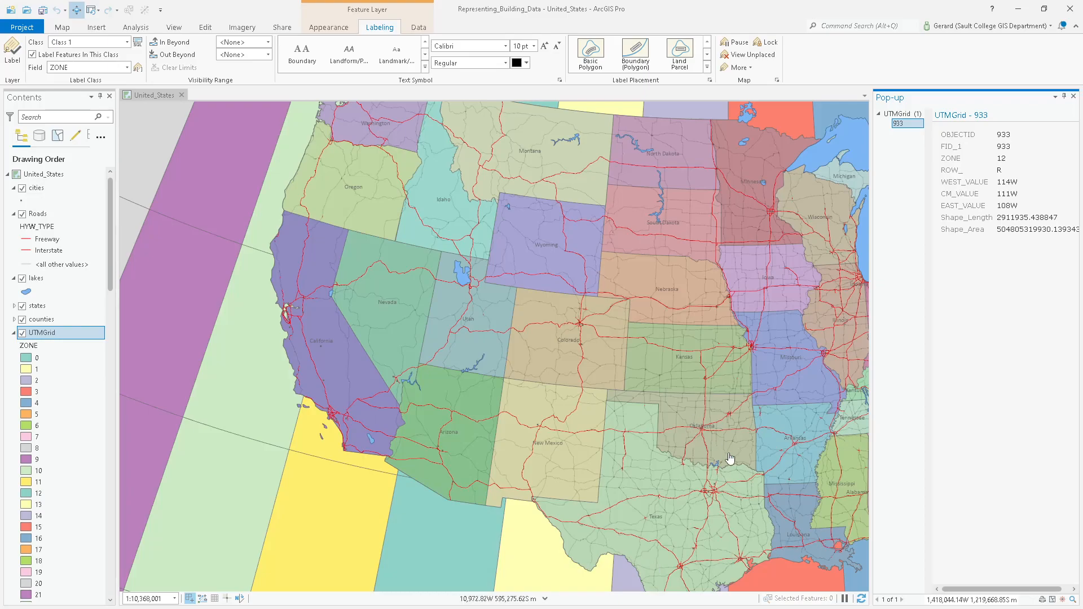
Examine the UTM zone coverage across the Gulf, eastern and northeastern states, and the layer display at closer scales around Lake Michigan.
left_click_drag(701, 477, 516, 252)
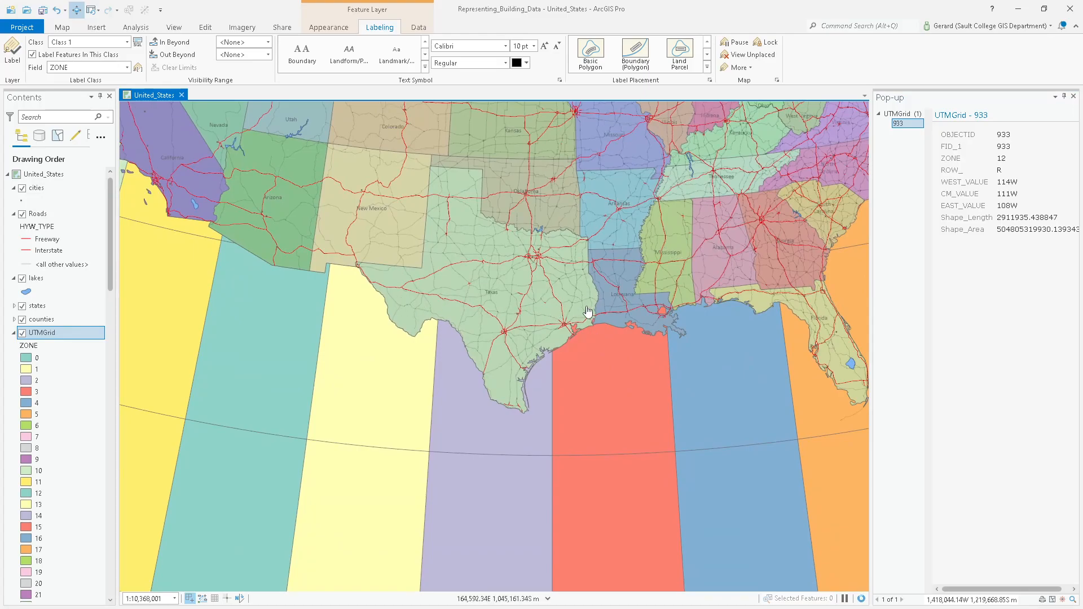
left_click_drag(750, 300, 497, 383)
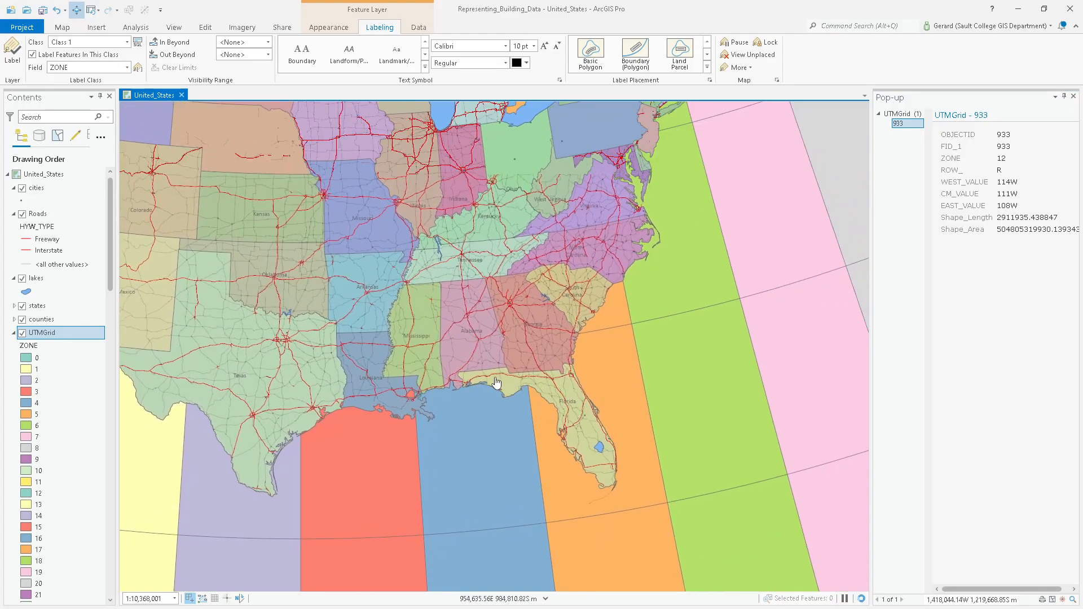
left_click_drag(607, 294, 583, 537)
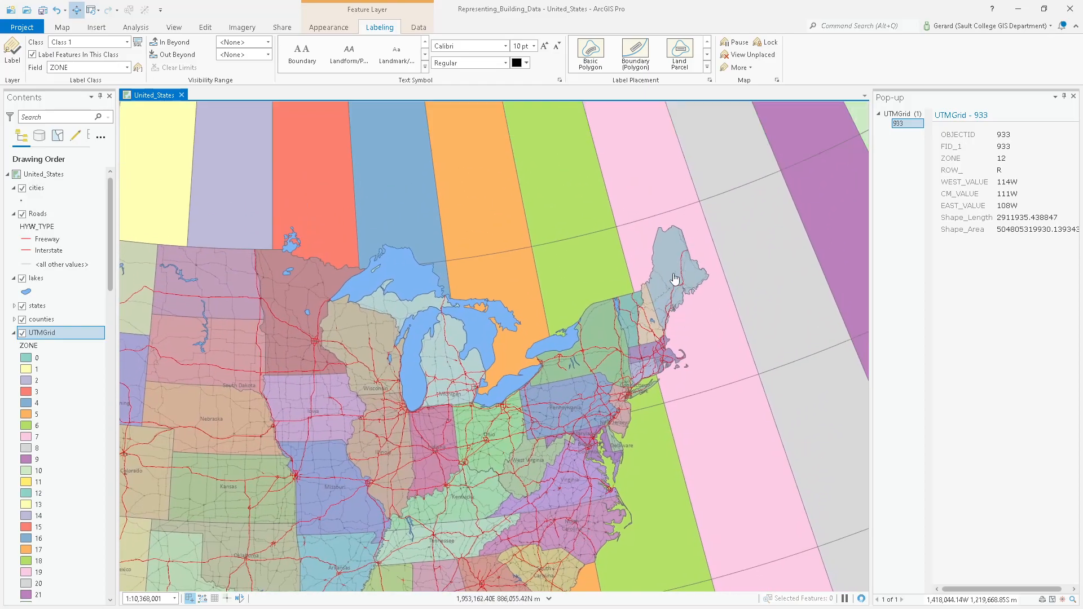
scroll(675, 275, "up", 2)
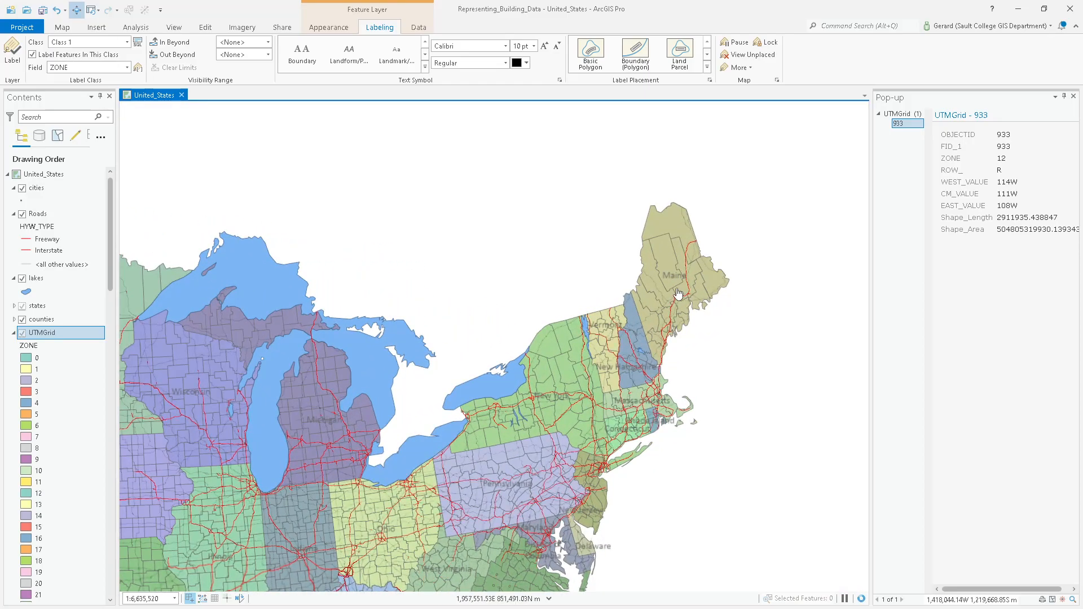
scroll(680, 293, "down", 4)
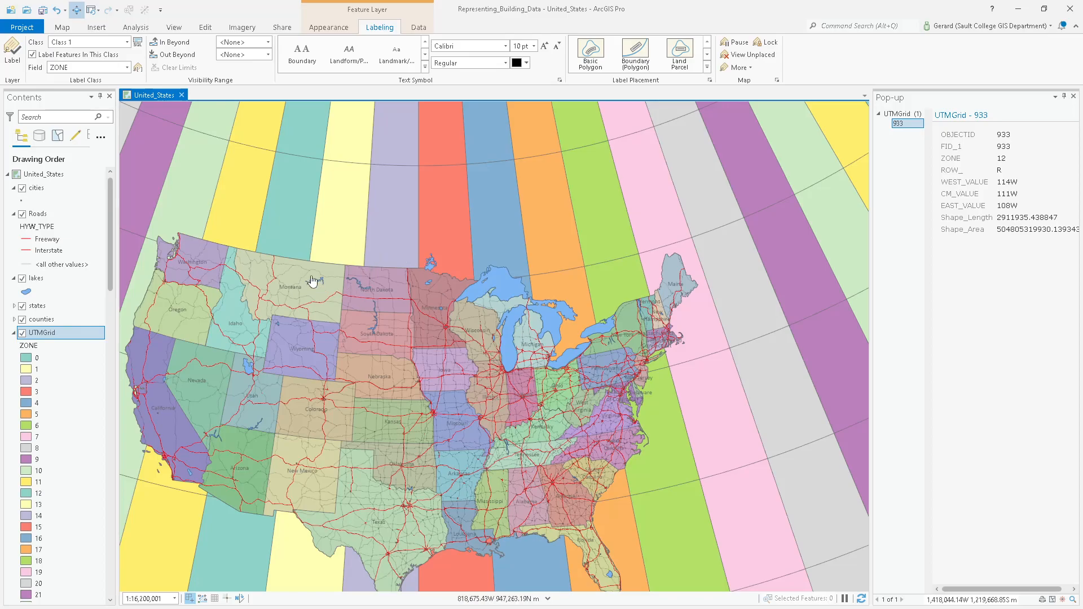
left_click_drag(351, 361, 443, 284)
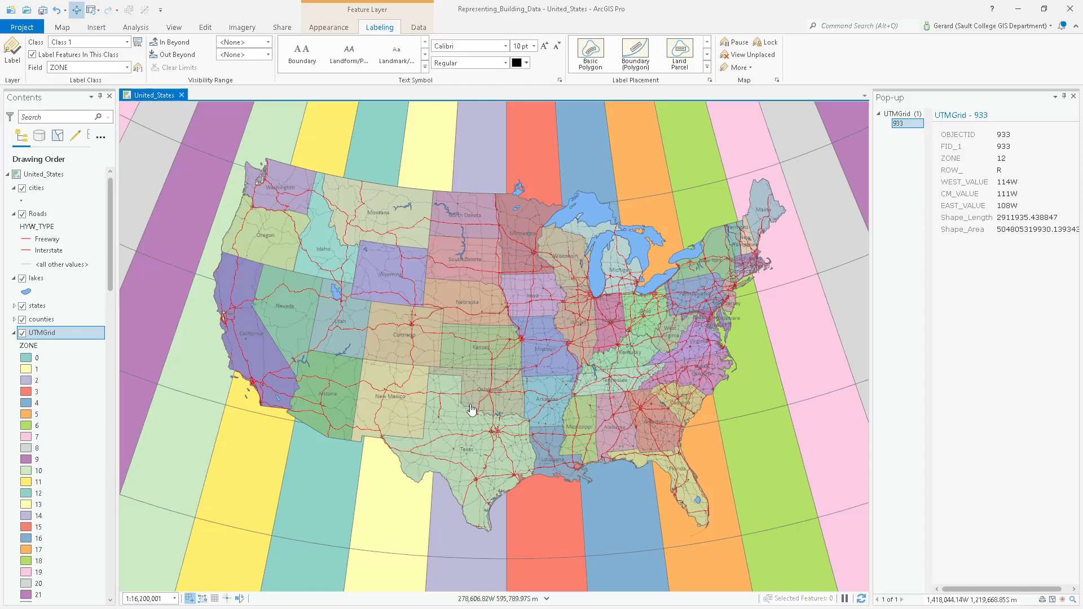
scroll(591, 251, "up", 3)
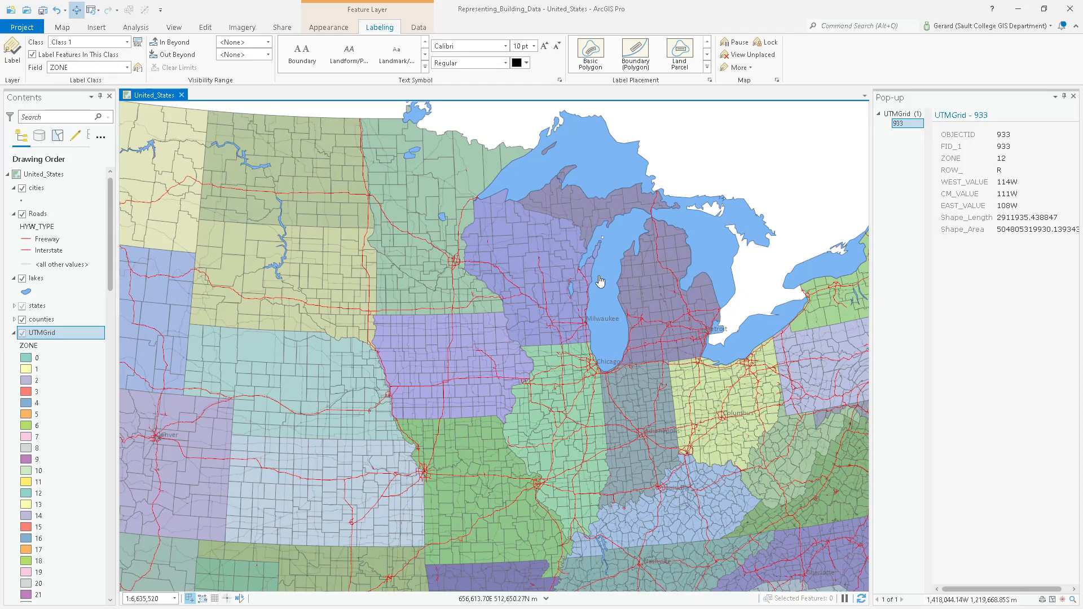
scroll(600, 285, "up", 3)
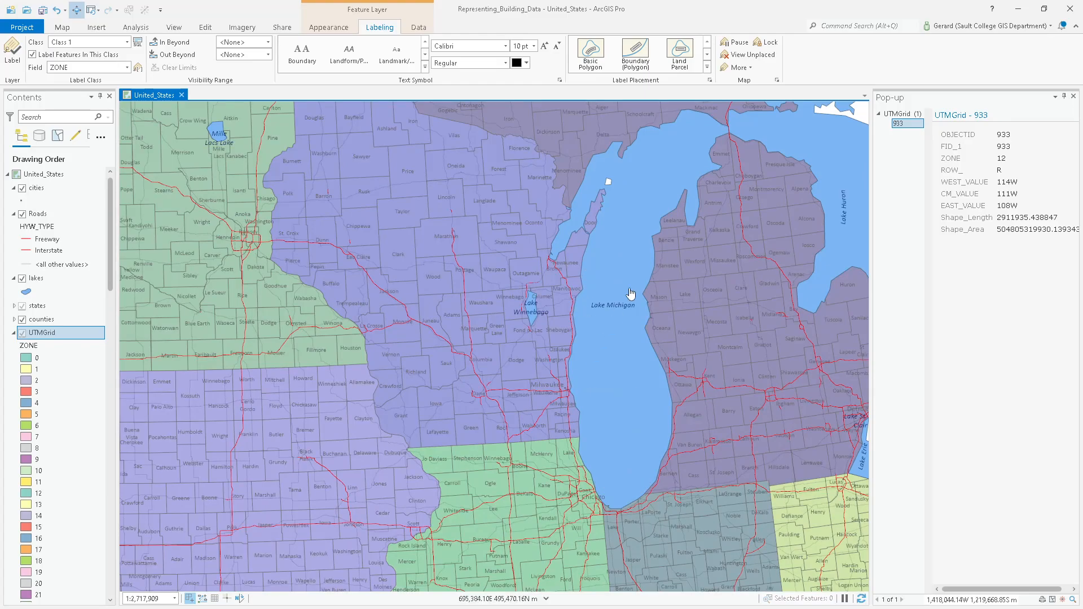
left_click_drag(475, 336, 592, 355)
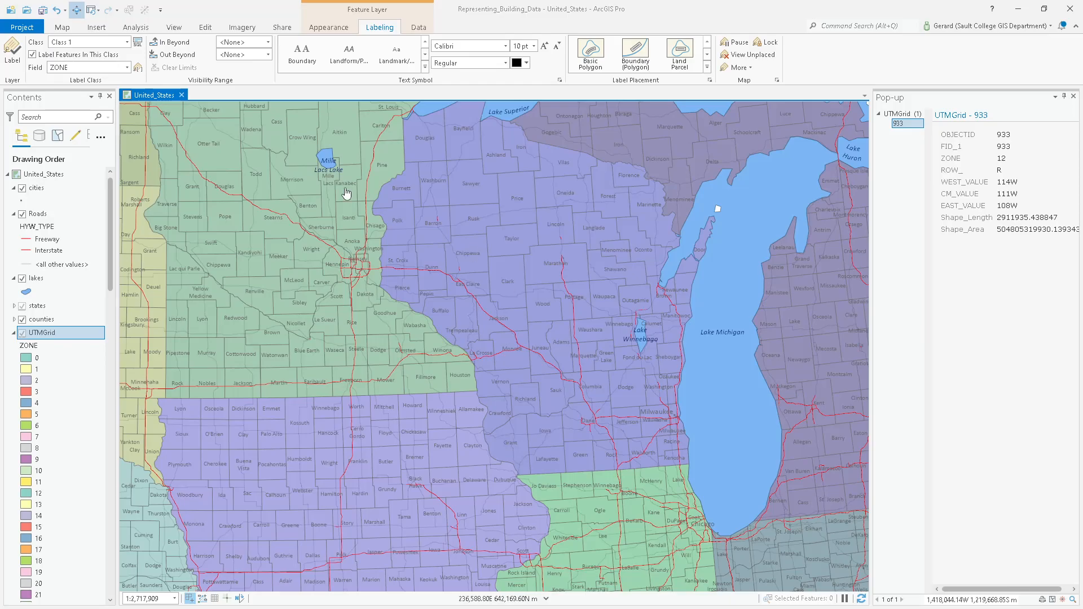
Switch to the Word lab document and review instruction 9's screen capture requirements and the layer parameter table above it.
key("alt+Tab")
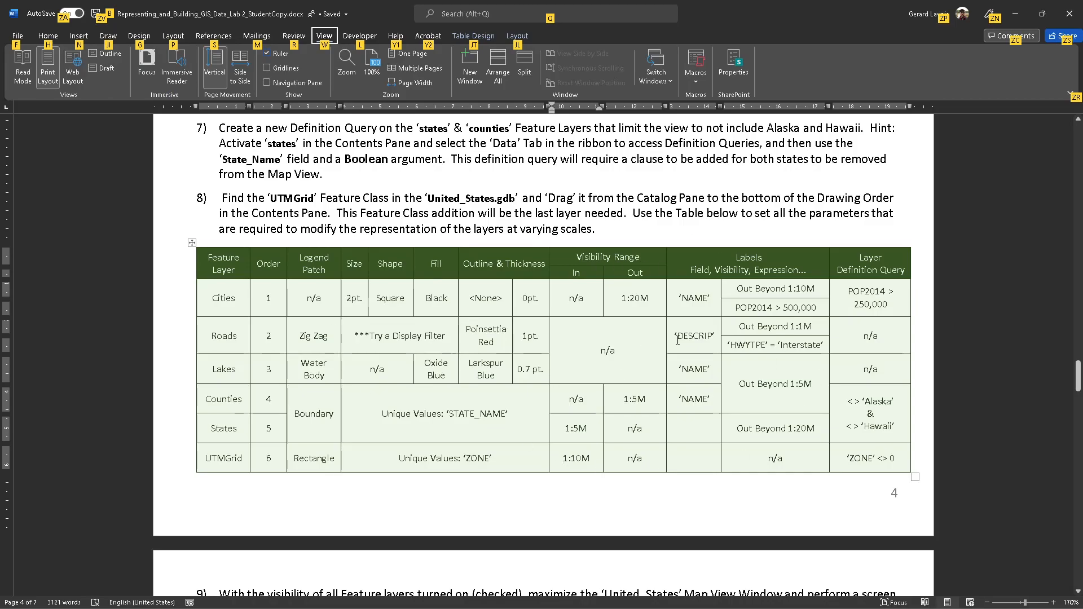
scroll(684, 370, "down", 5)
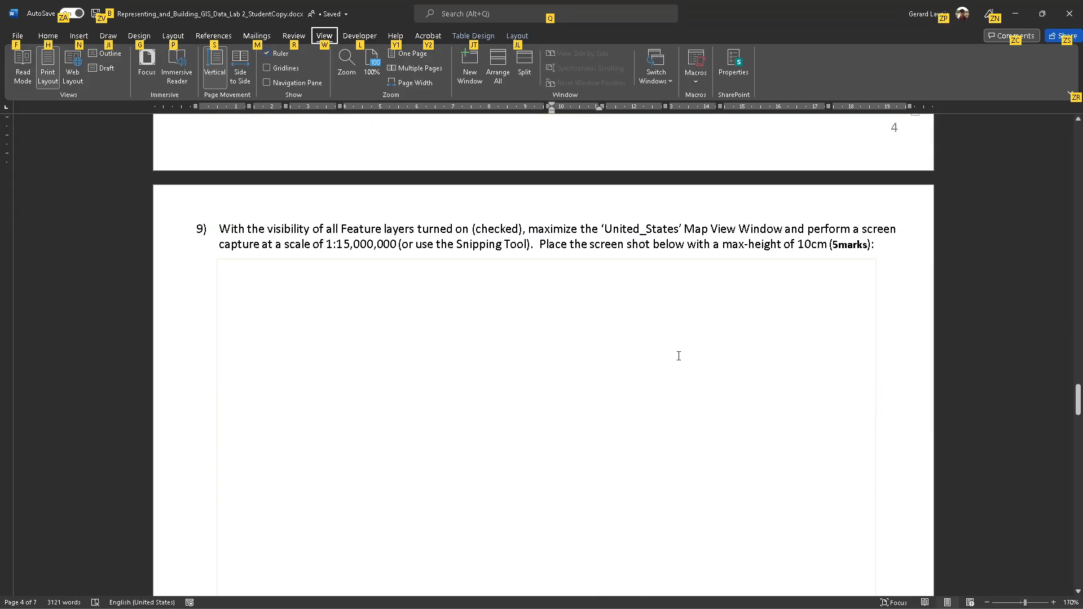
left_click_drag(256, 232, 869, 244)
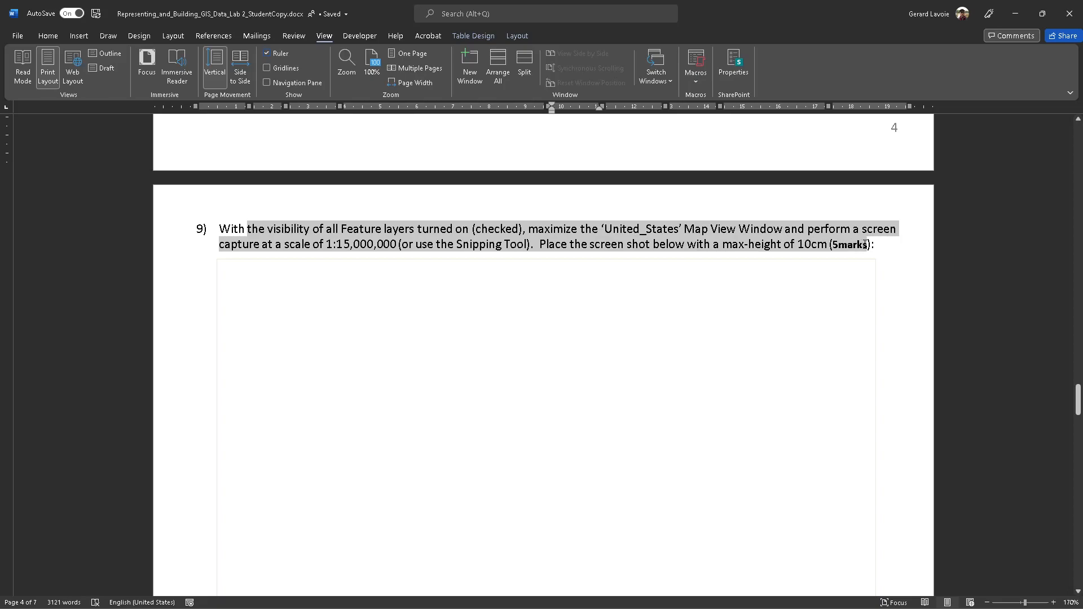
left_click(695, 231)
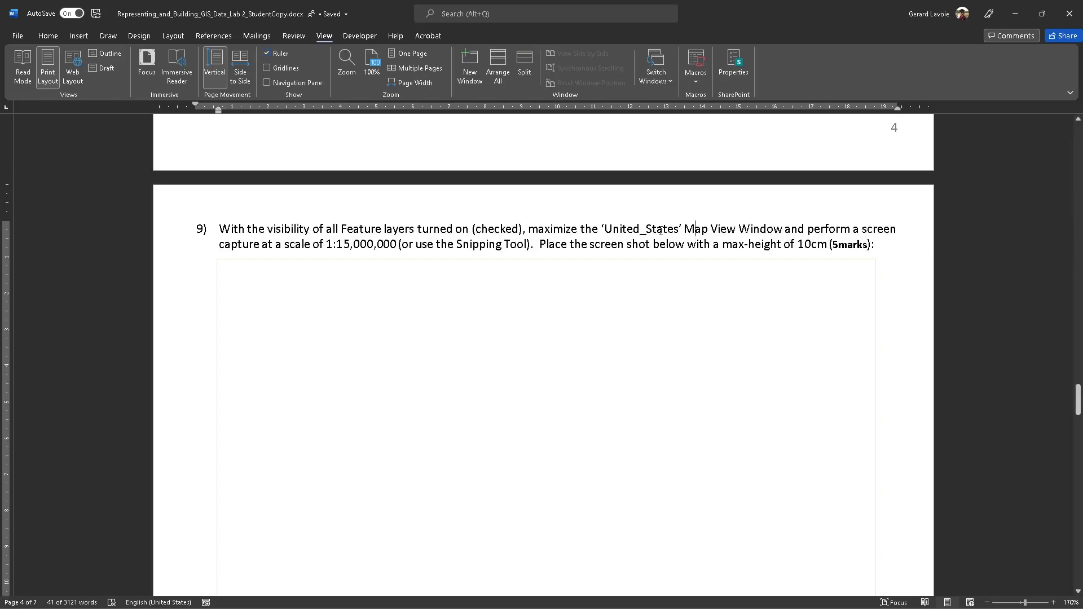
left_click_drag(325, 243, 398, 245)
left_click(465, 247)
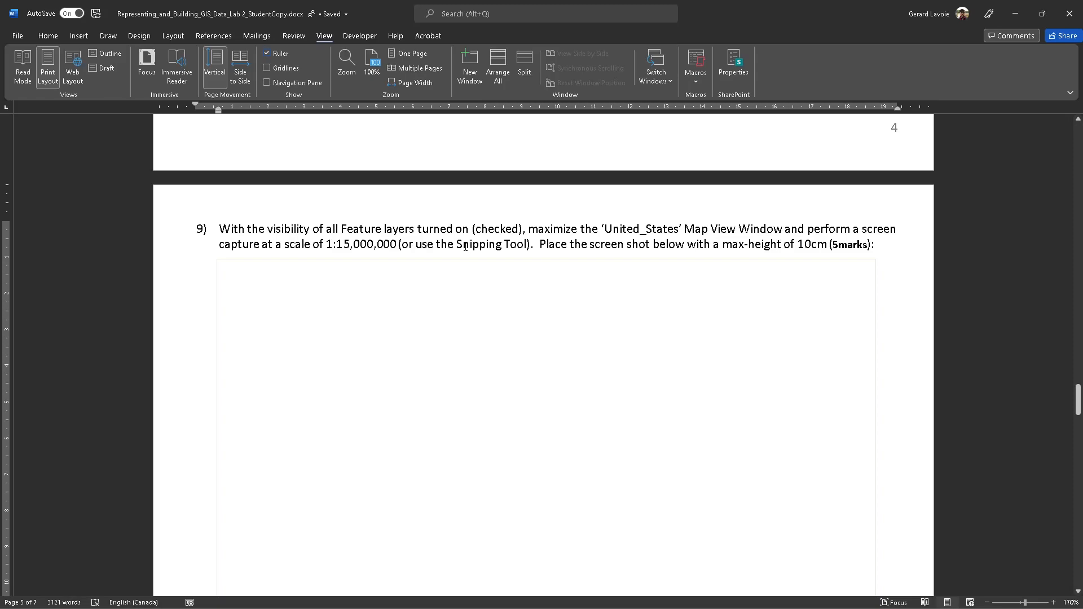
right_click(503, 424)
left_click(588, 327)
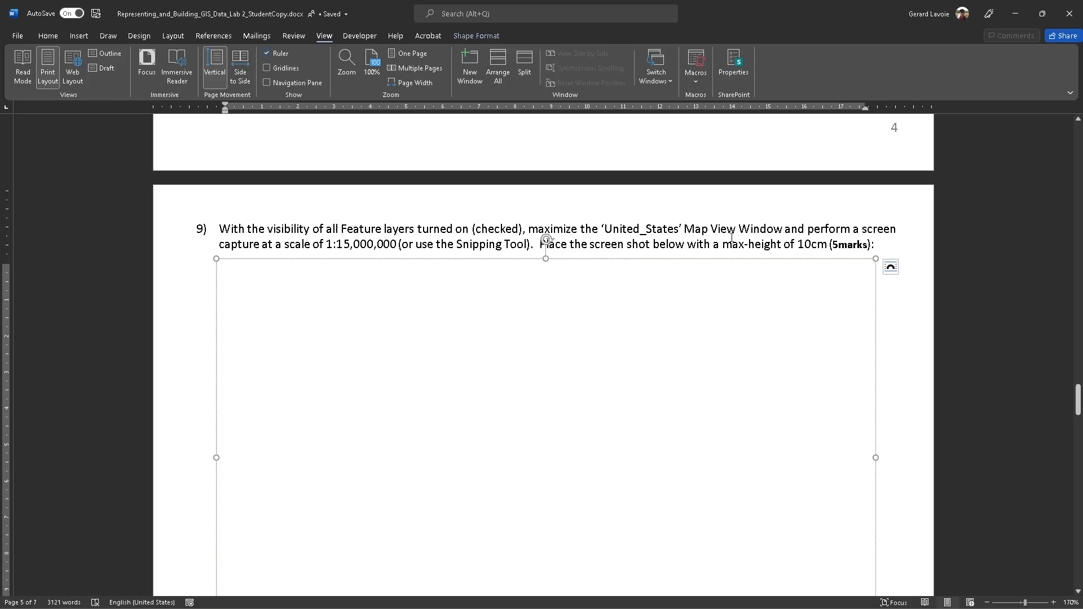
left_click_drag(766, 244, 817, 247)
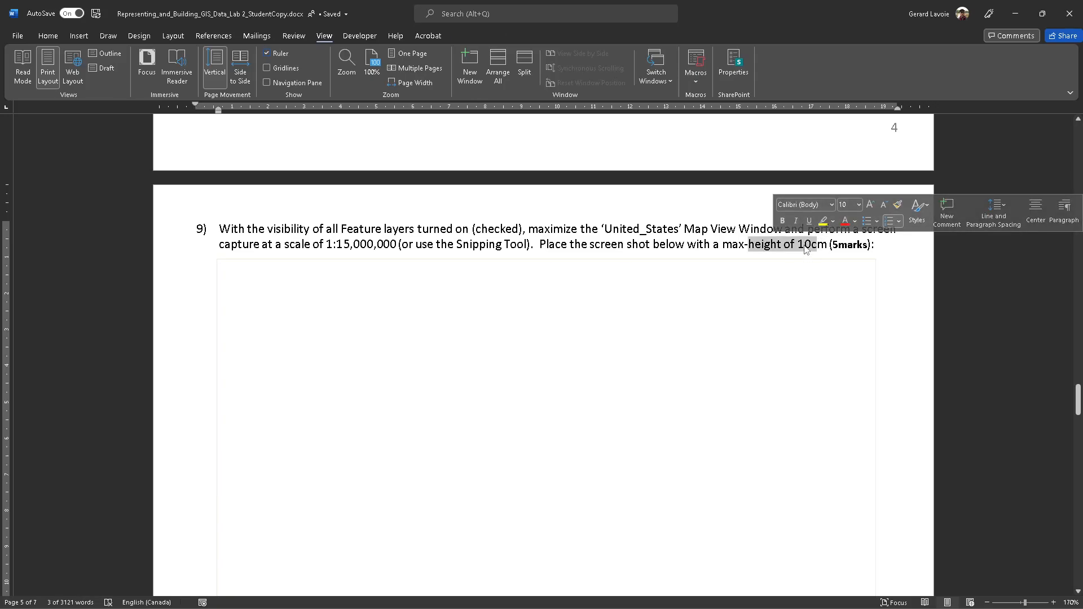
left_click(805, 247)
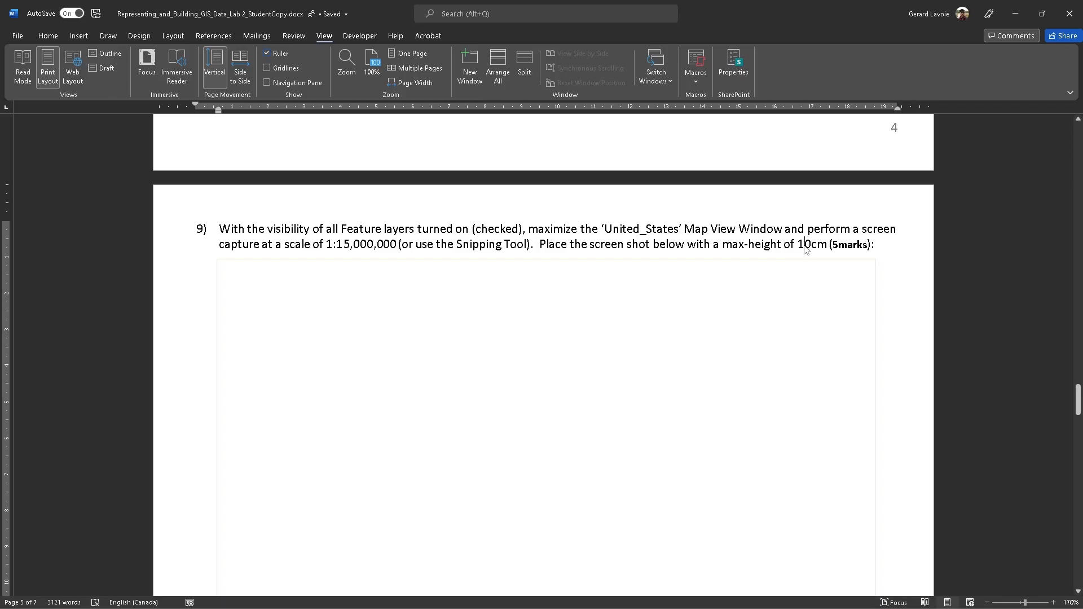
scroll(545, 355, "up", 5)
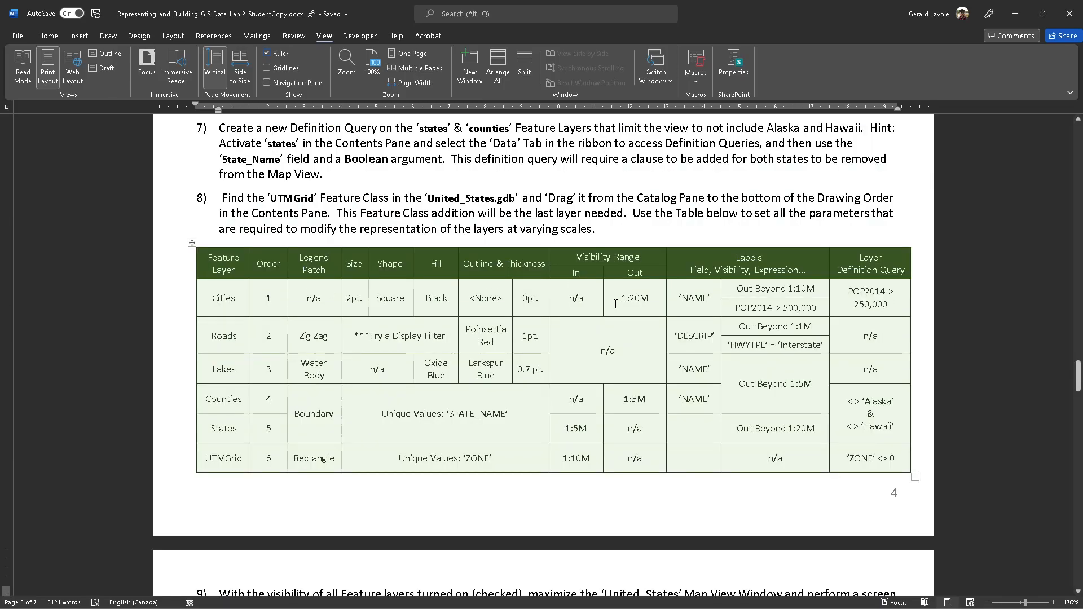
scroll(545, 354, "down", 5)
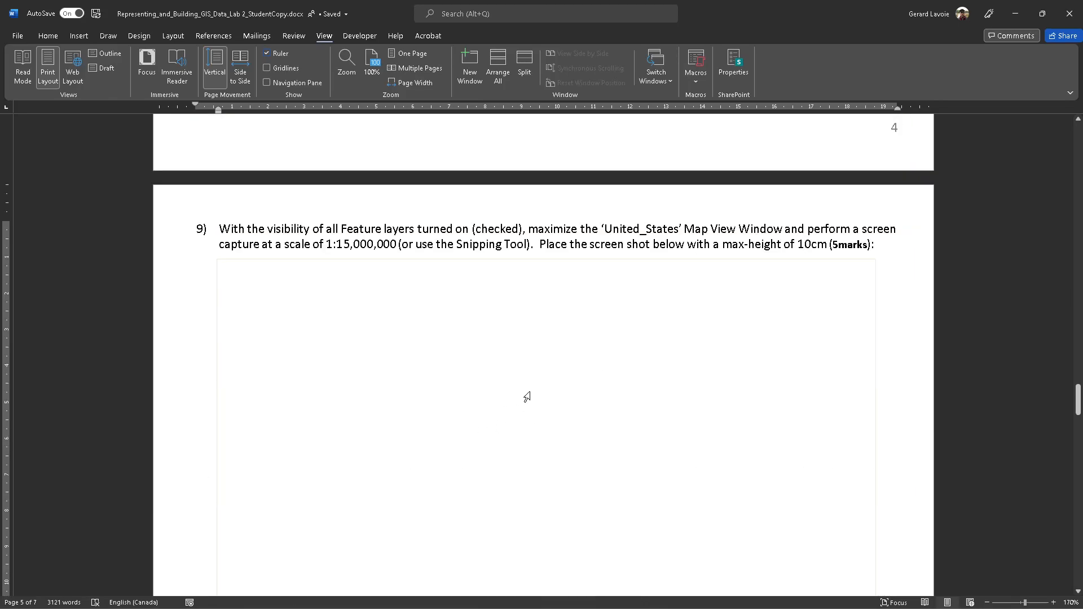
scroll(526, 397, "down", 2)
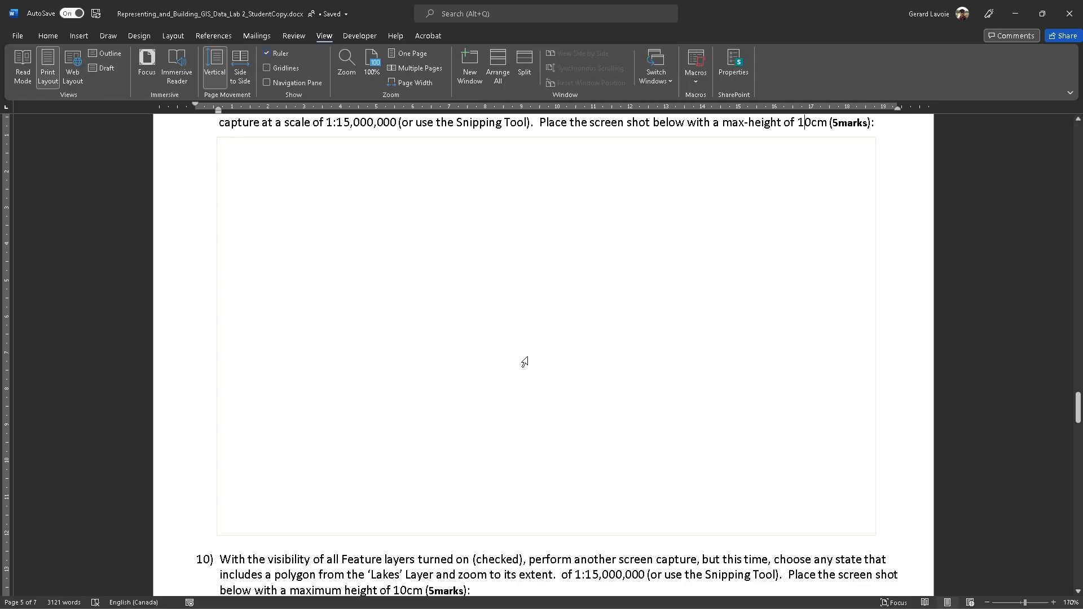
Switch back to ArcGIS Pro and set the United_States map scale to 1:150,000,000.
key("alt+Tab")
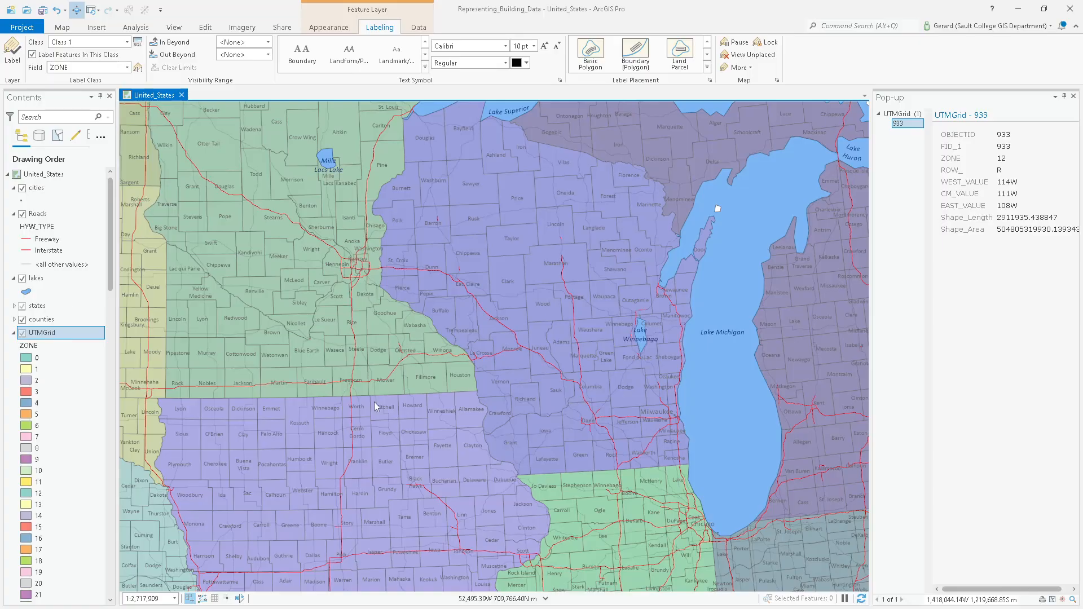
left_click(163, 599)
type("150000000")
key("Return")
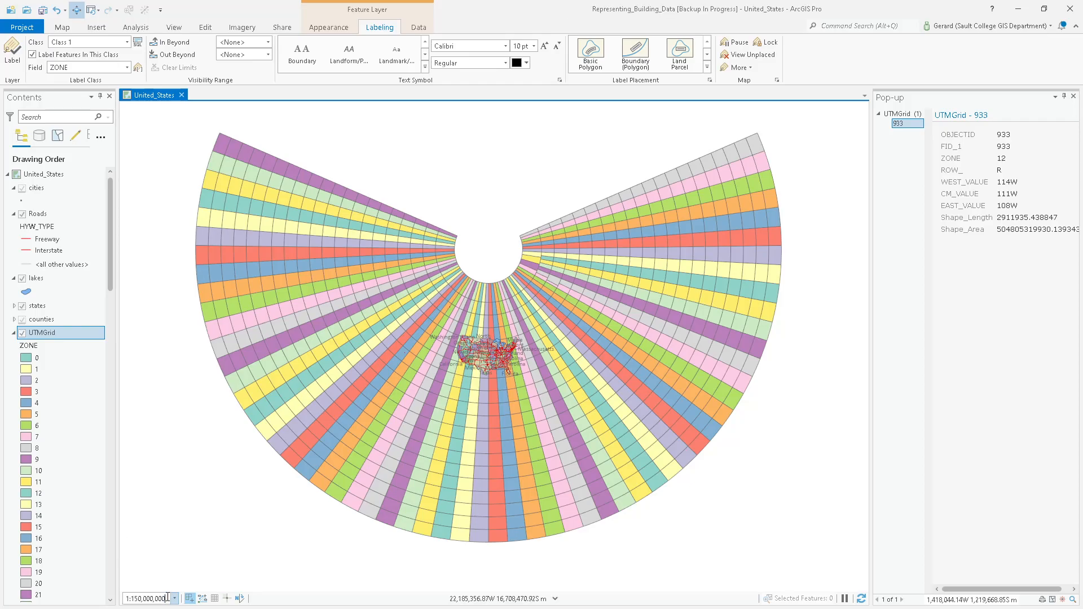
Set the United_States map scale to 1:15,000,000, close the Pop-up pane and widen the Contents pane slightly.
key("Return")
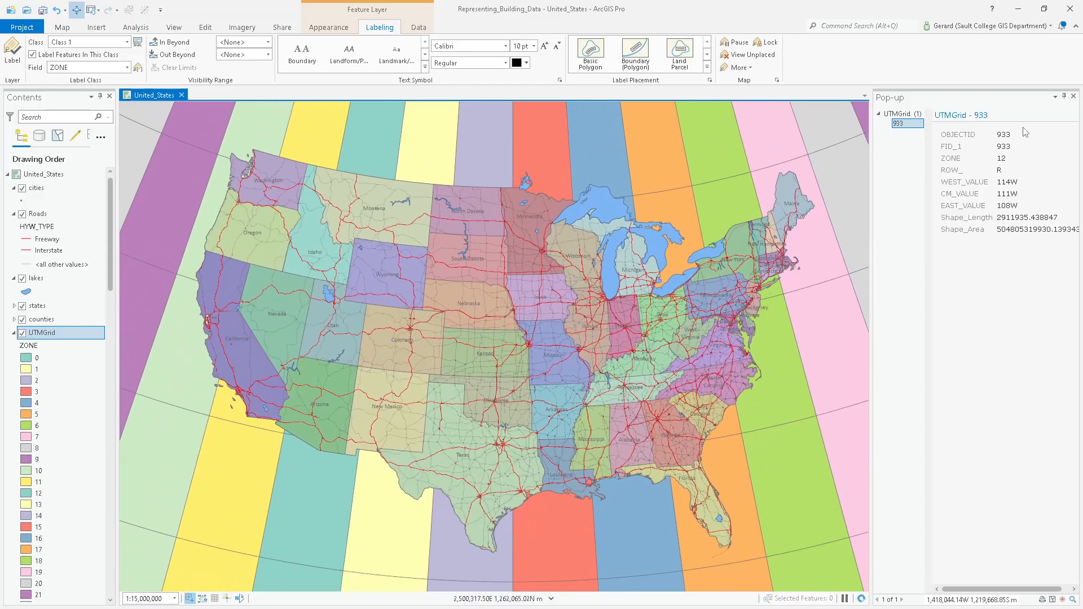
left_click(1073, 96)
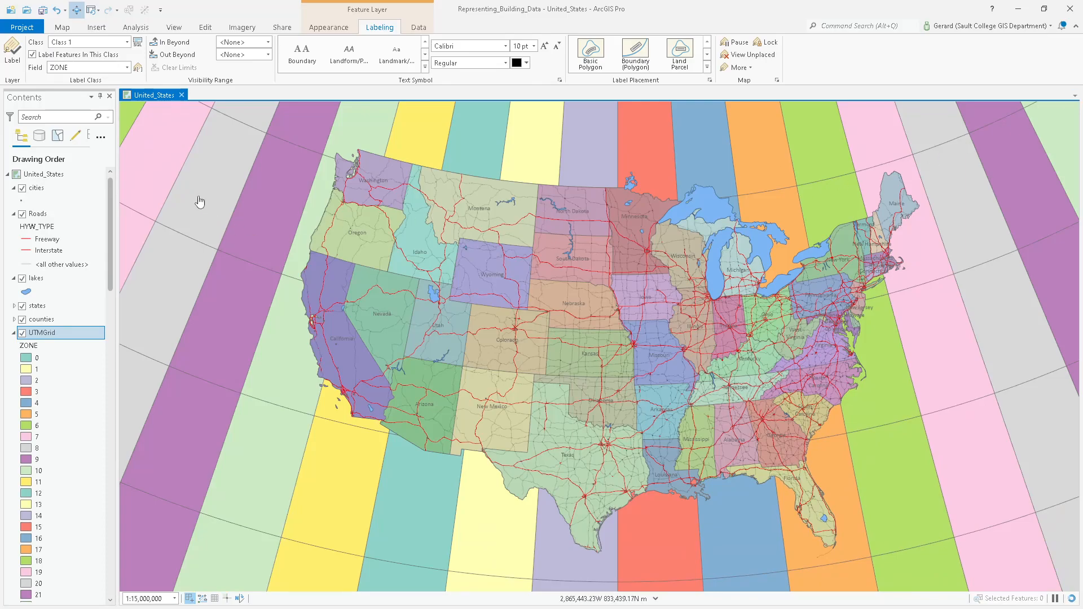
left_click_drag(116, 146, 134, 146)
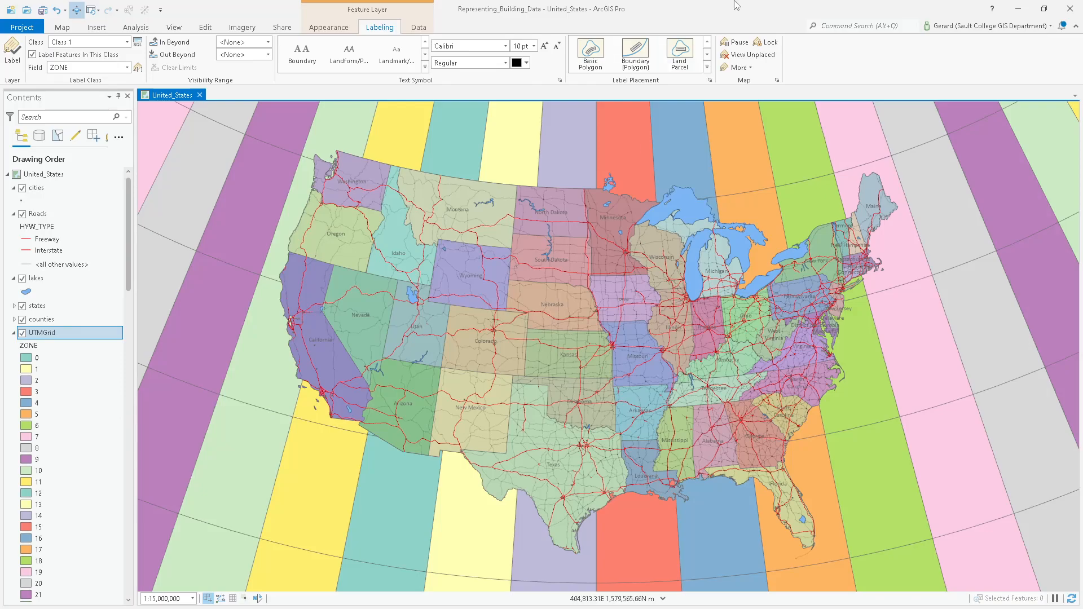
Switch to the Snipping Tool, capture the contiguous United States with the surrounding UTM zones, and copy the snip.
key("alt+Tab")
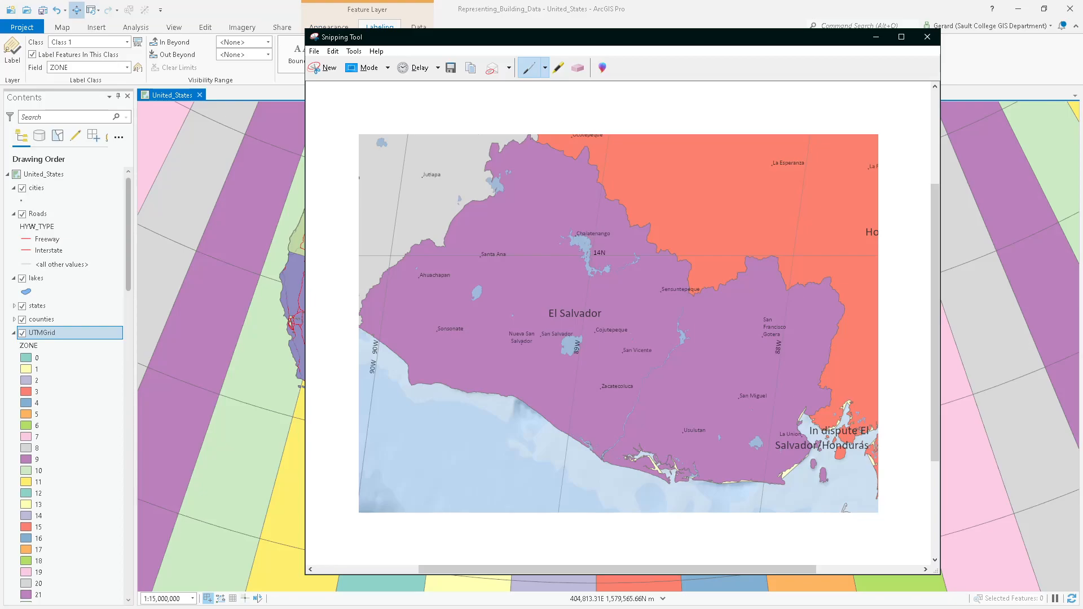
left_click(314, 69)
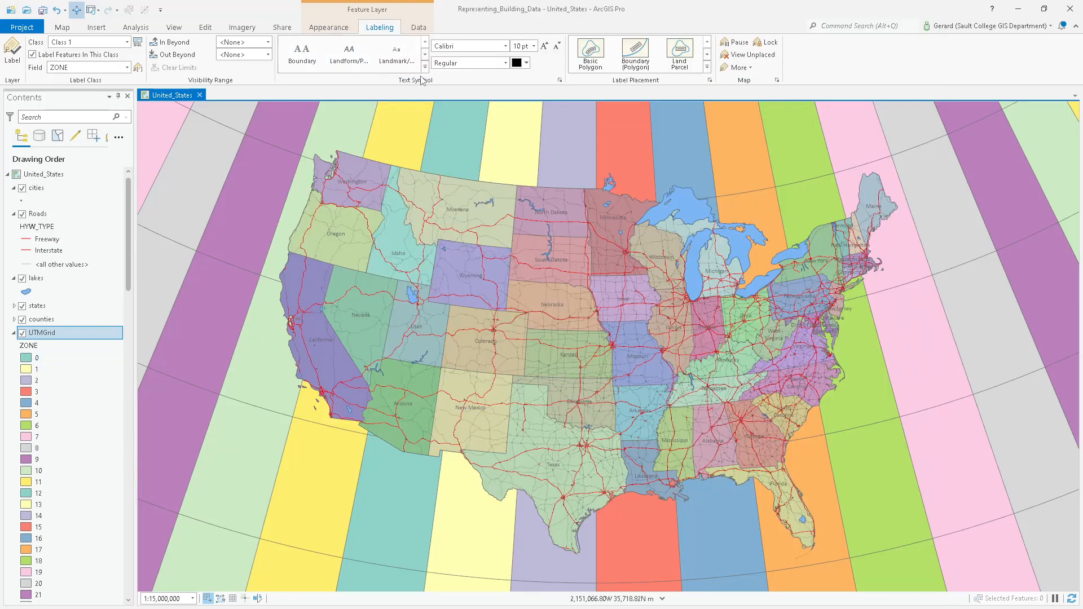
left_click(463, 160)
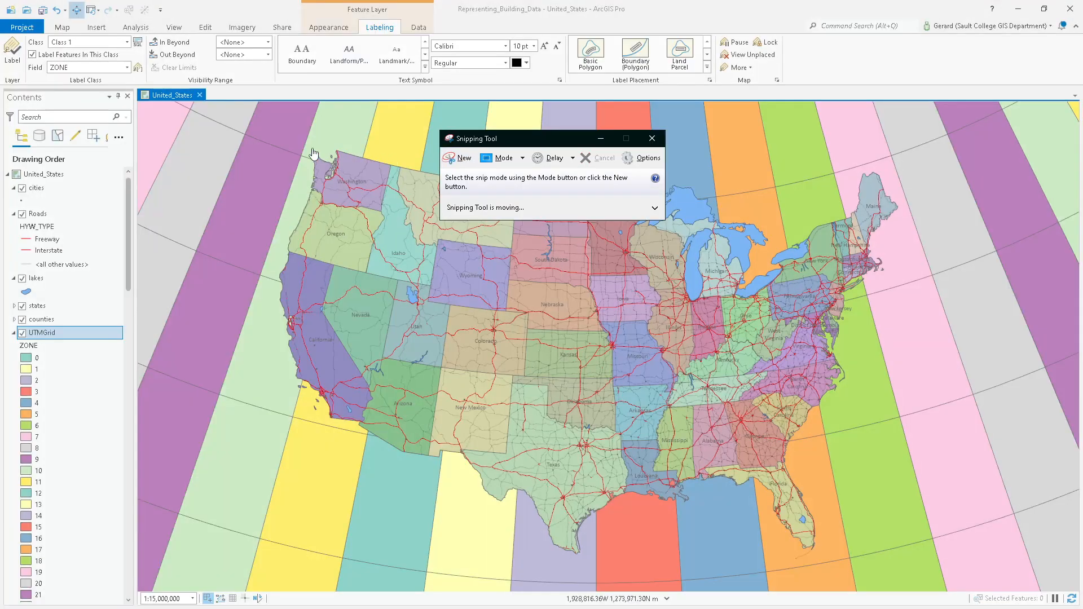
left_click(463, 160)
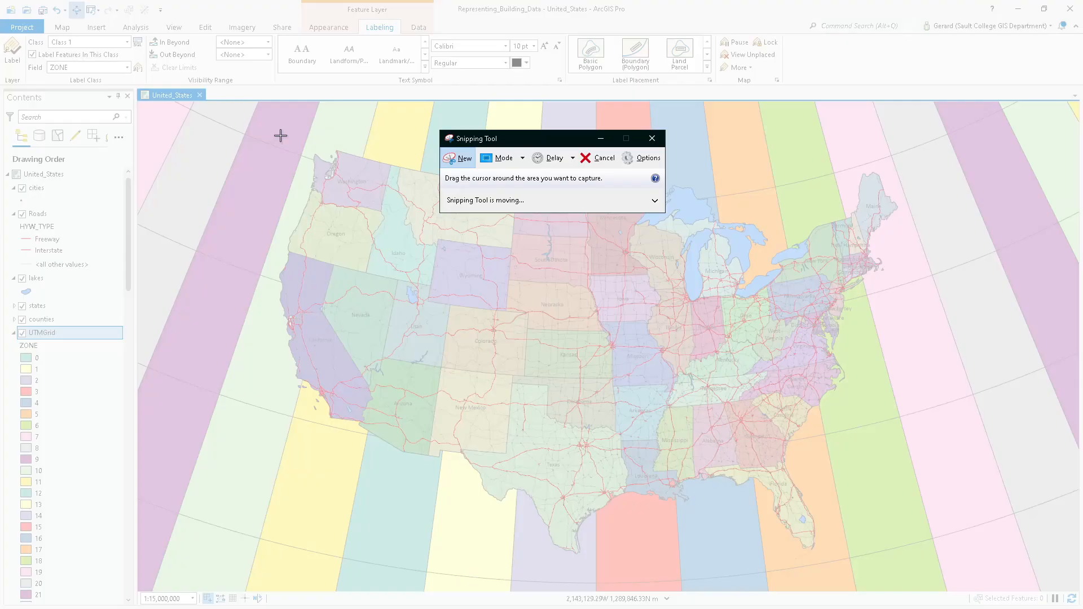
left_click_drag(278, 127, 904, 570)
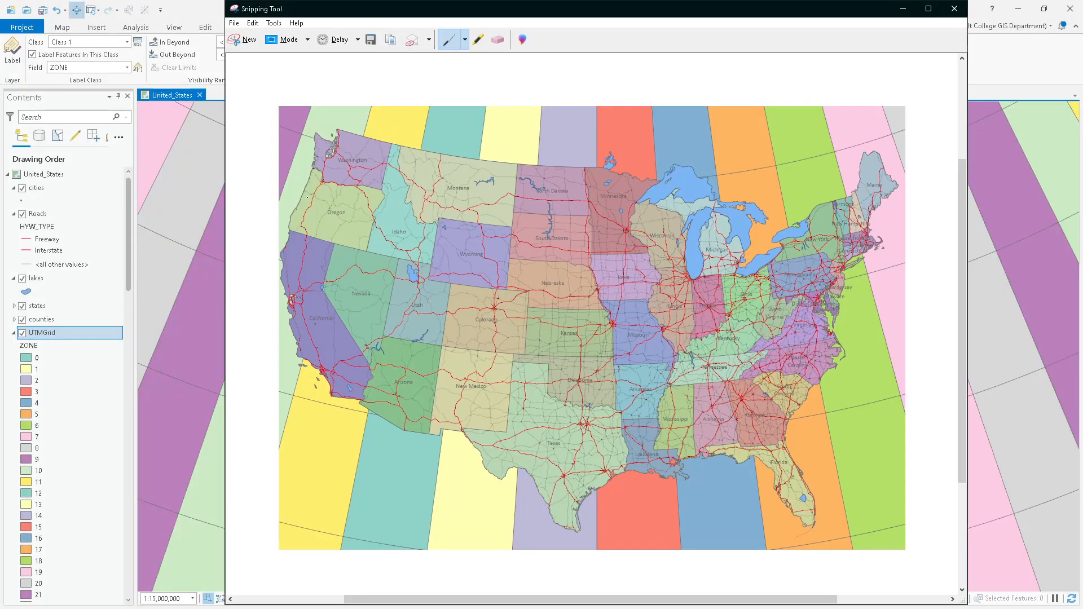
left_click(253, 23)
left_click(271, 38)
Switch to the Word lab document and paste the captured map into the empty box under instruction 9.
key("alt+Tab")
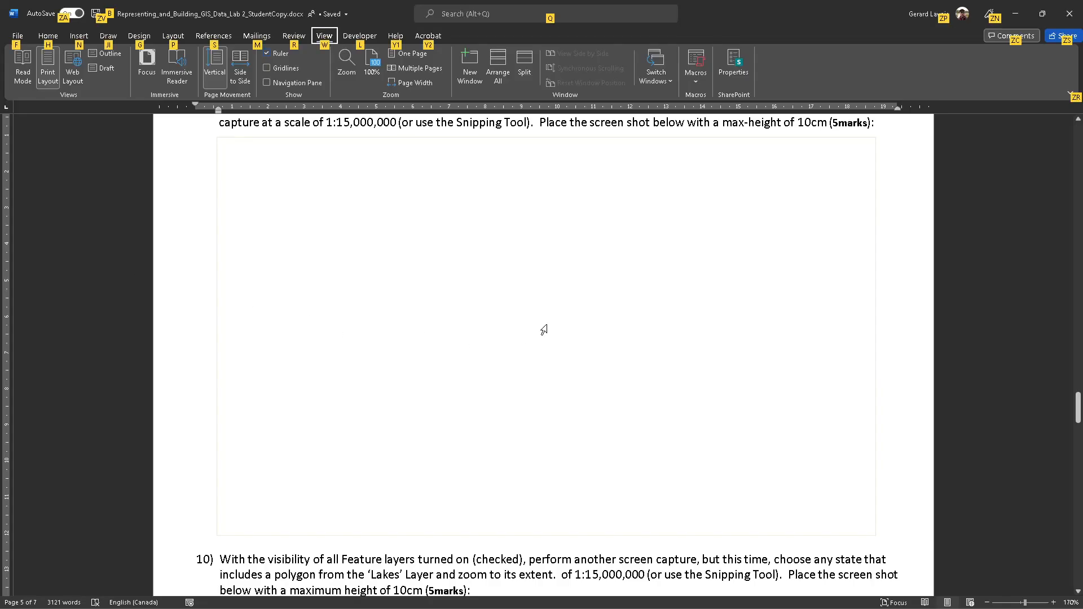
left_click(731, 315)
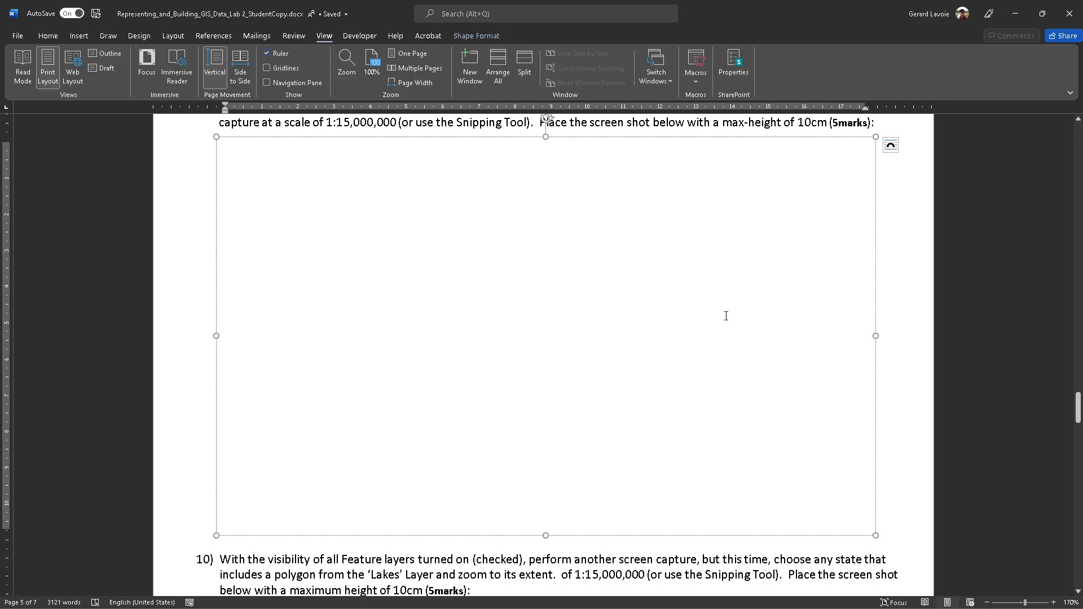
key("ctrl+v")
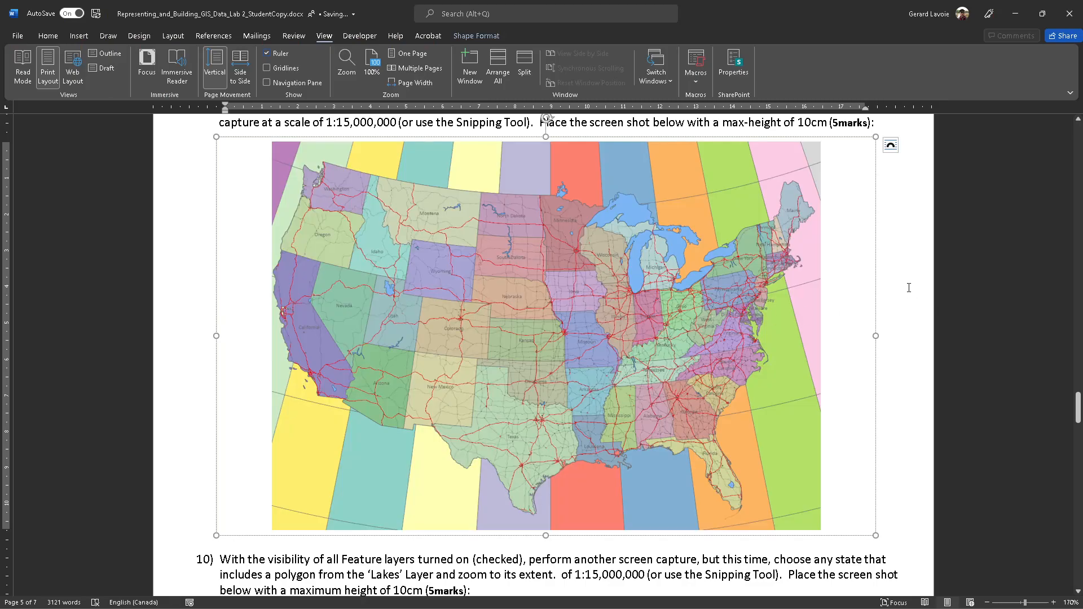
left_click(593, 287)
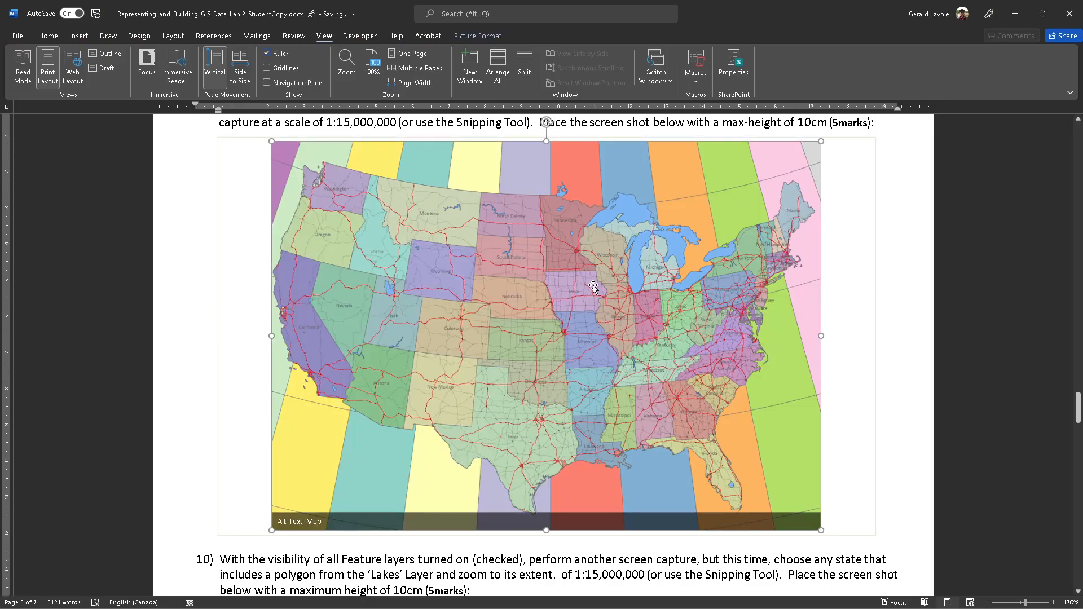
left_click(863, 188)
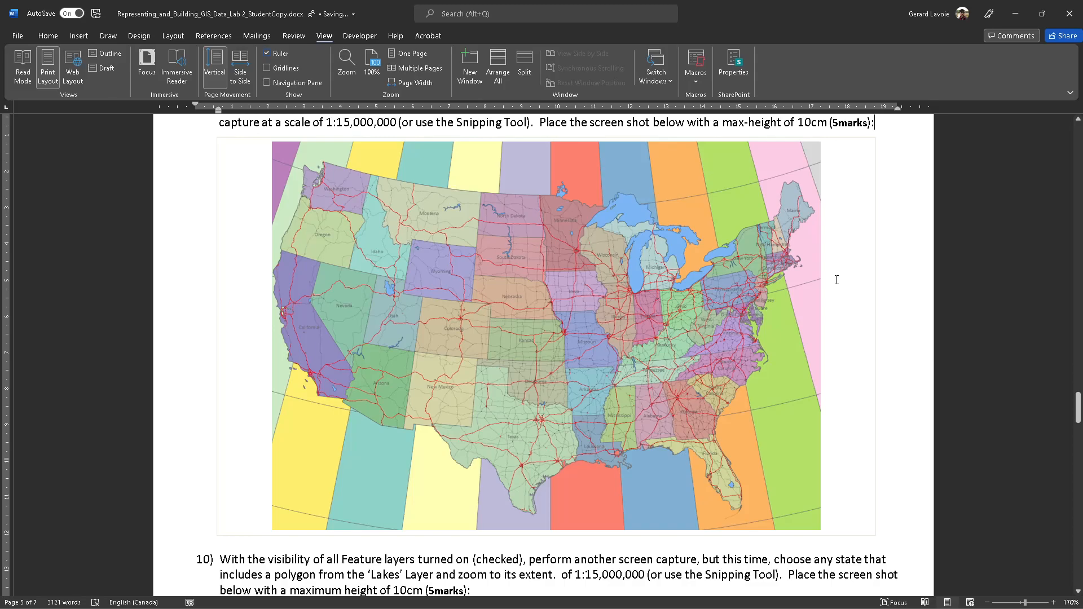
Review the pasted map capture and read instruction 10's requirements for the second screen capture.
scroll(795, 244, "up", 5)
scroll(796, 244, "down", 10)
scroll(796, 244, "down", 3)
scroll(795, 243, "up", 6)
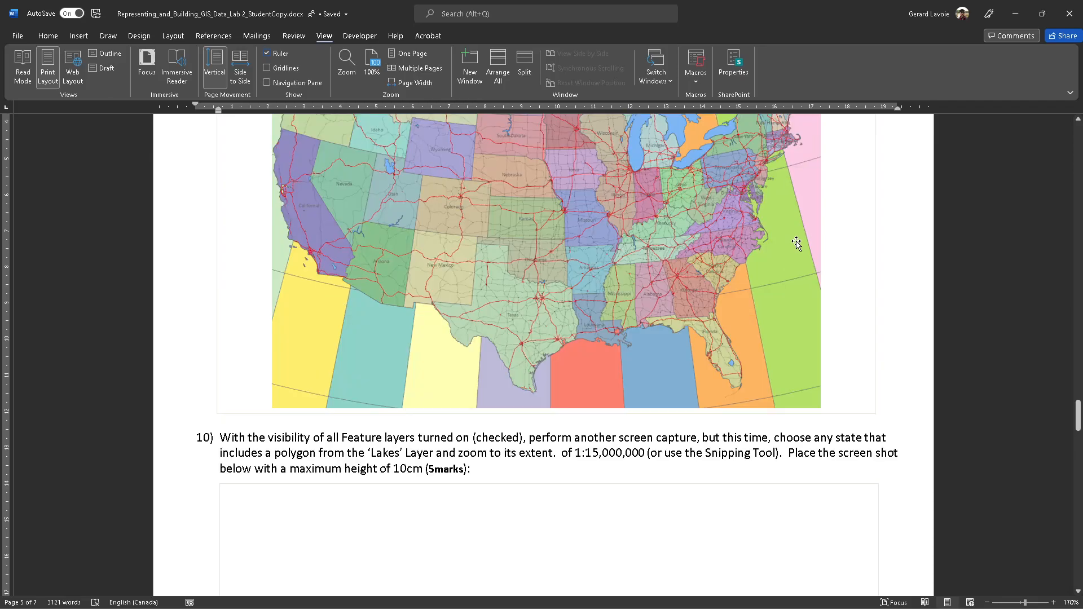
scroll(796, 243, "up", 5)
scroll(796, 244, "down", 2)
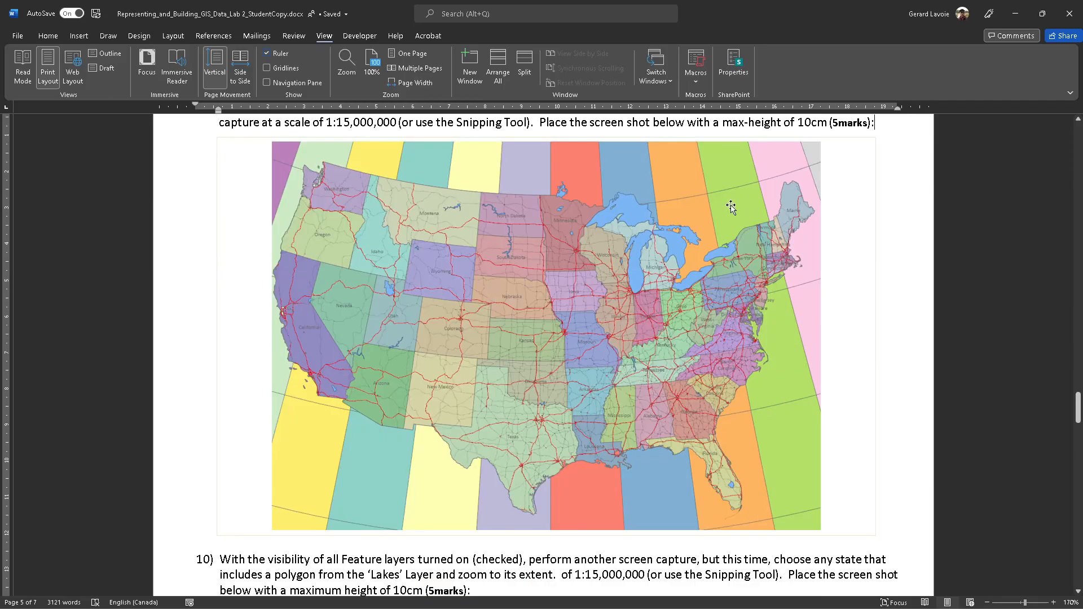
scroll(899, 334, "down", 3)
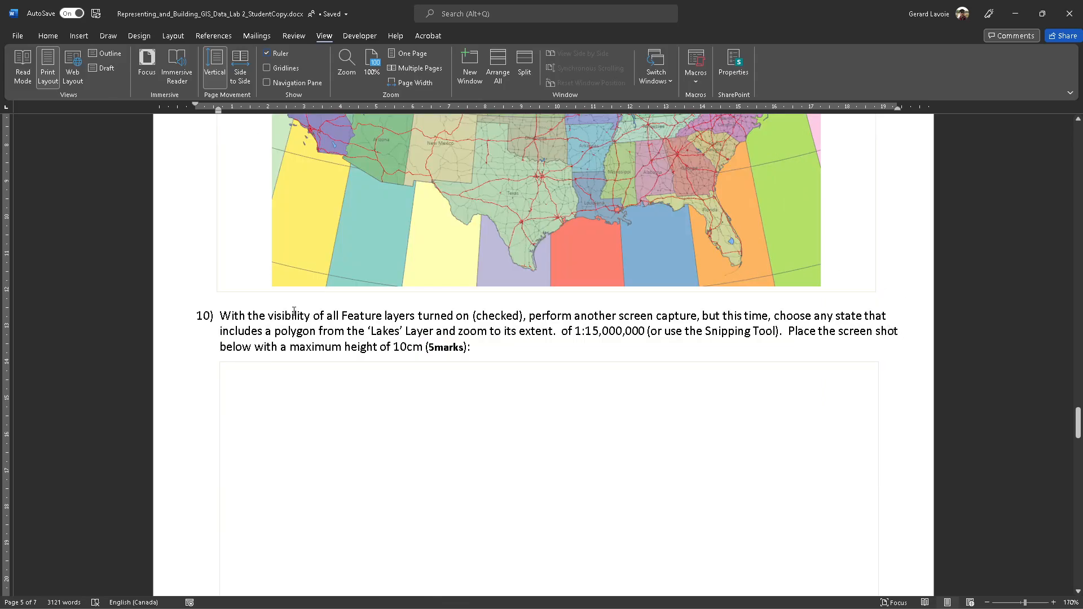
left_click_drag(267, 315, 737, 342)
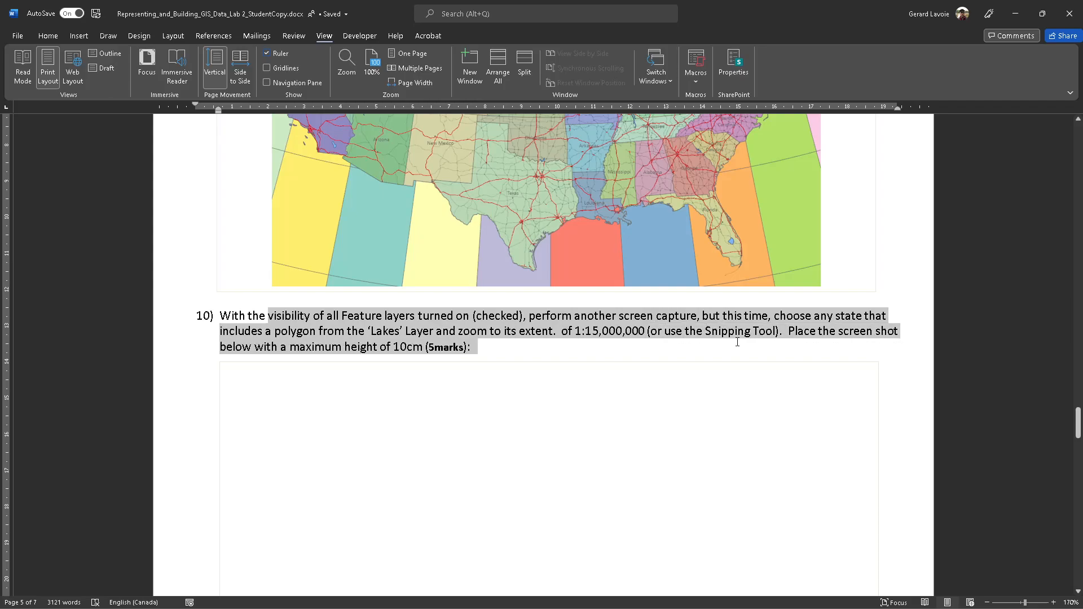
left_click(627, 332)
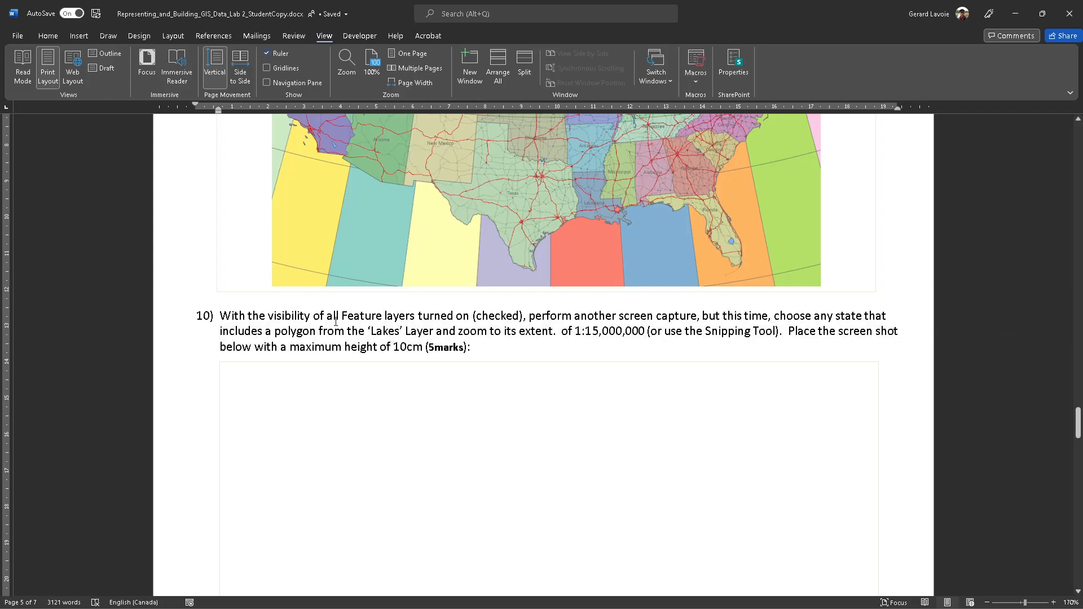
Delete the phrase "of 1:15,000,000 (or use the Snipping Tool)." from instruction 10.
left_click_drag(318, 332, 643, 332)
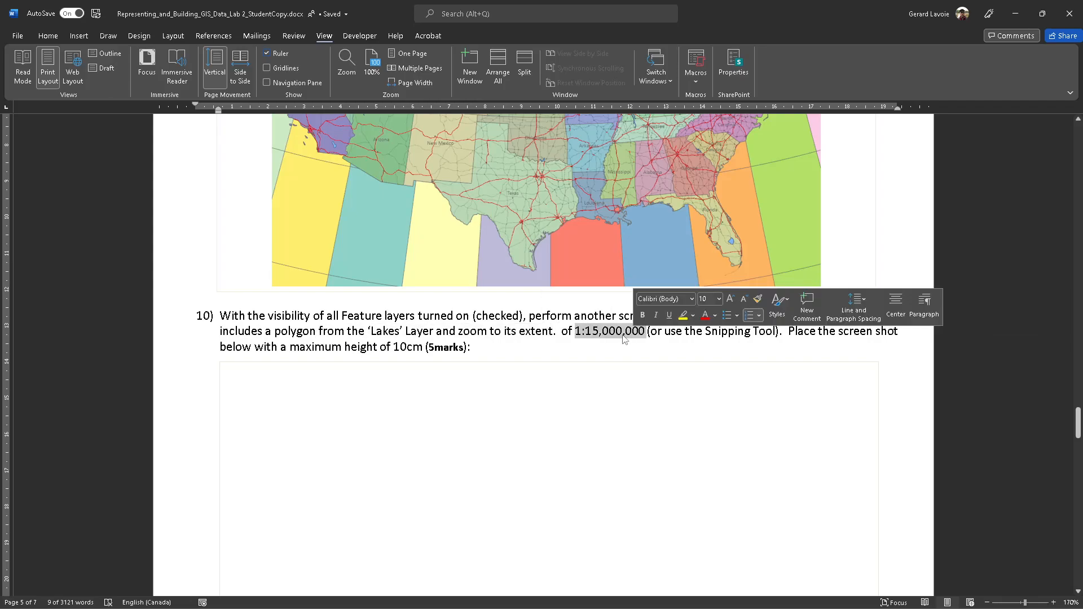
left_click_drag(562, 333, 788, 331)
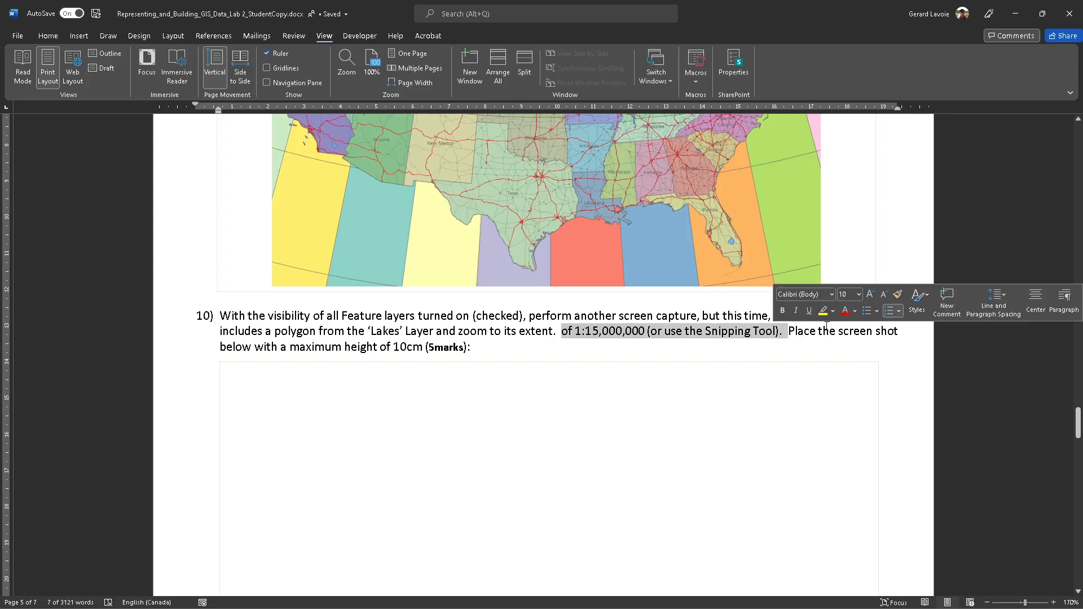
key("Delete")
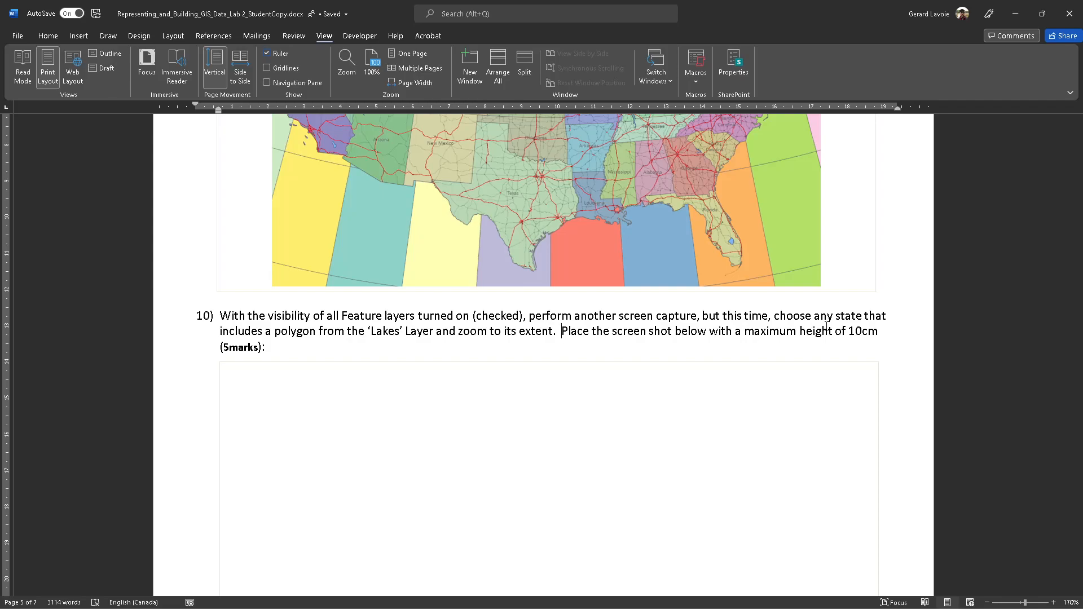
Switch back to ArcGIS Pro and open Select By Attributes with the states layer as the input rows.
key("alt+Tab")
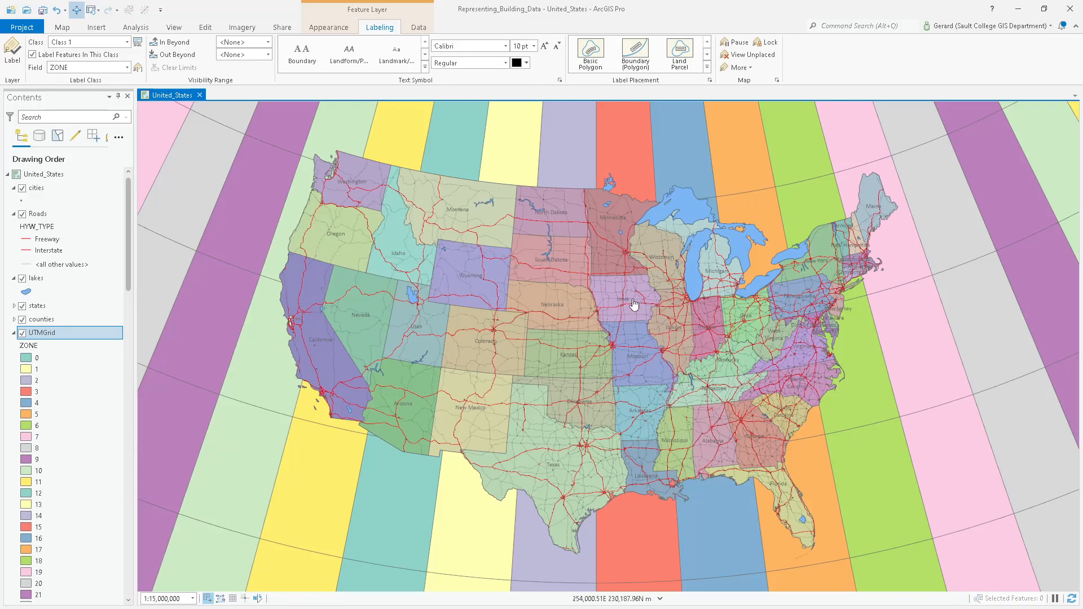
scroll(635, 304, "up", 5)
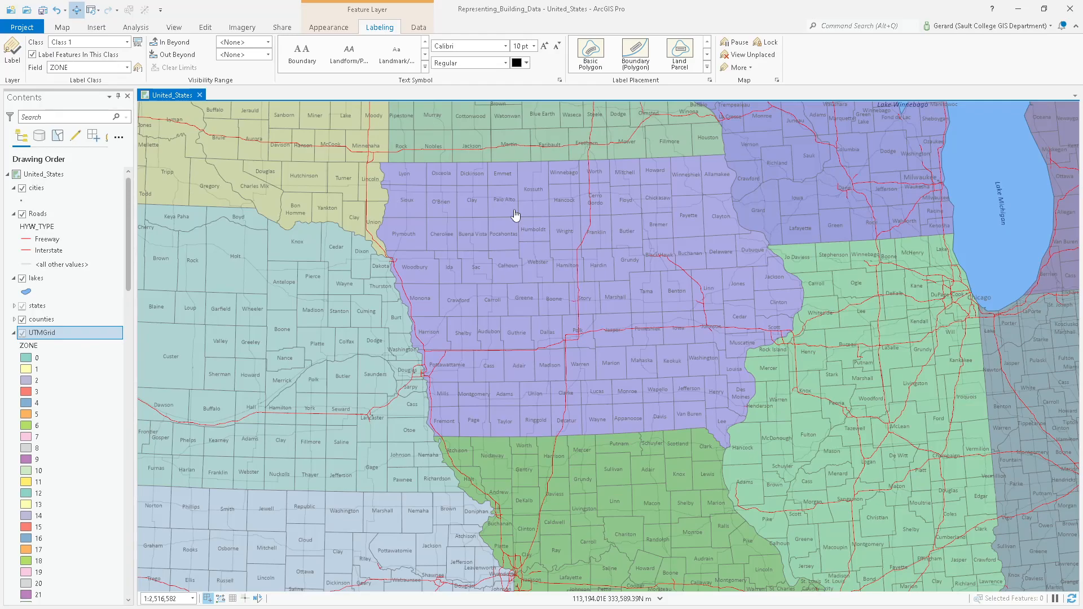
left_click(69, 31)
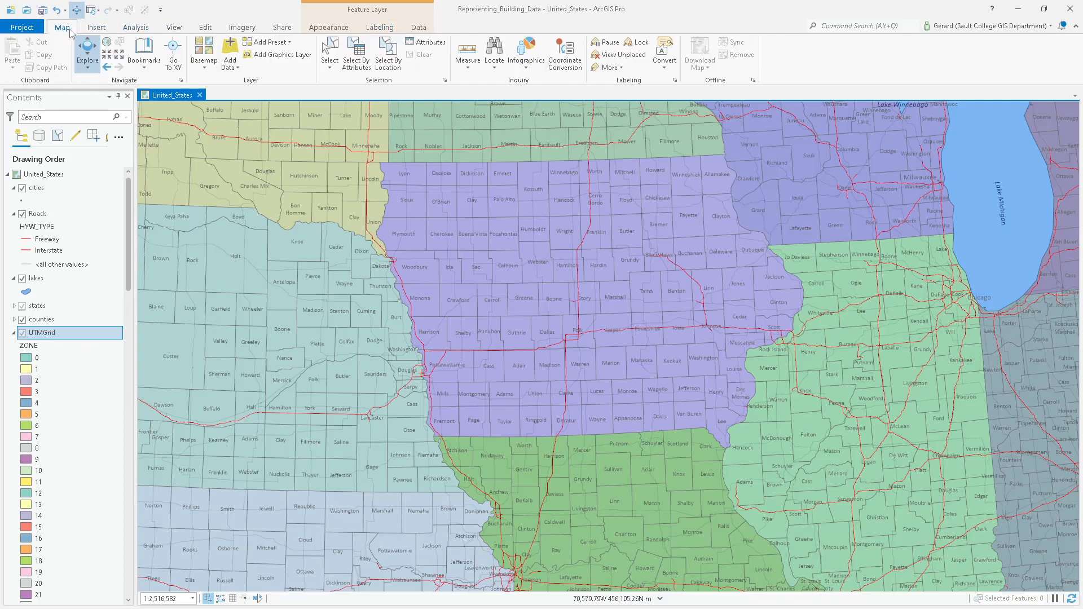
left_click(361, 58)
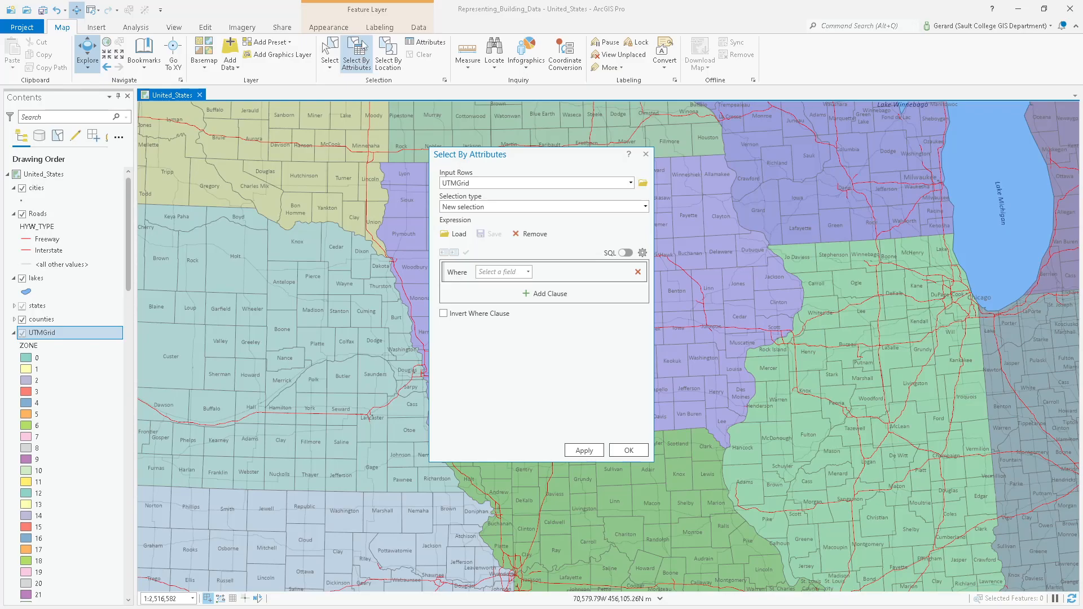
left_click(631, 184)
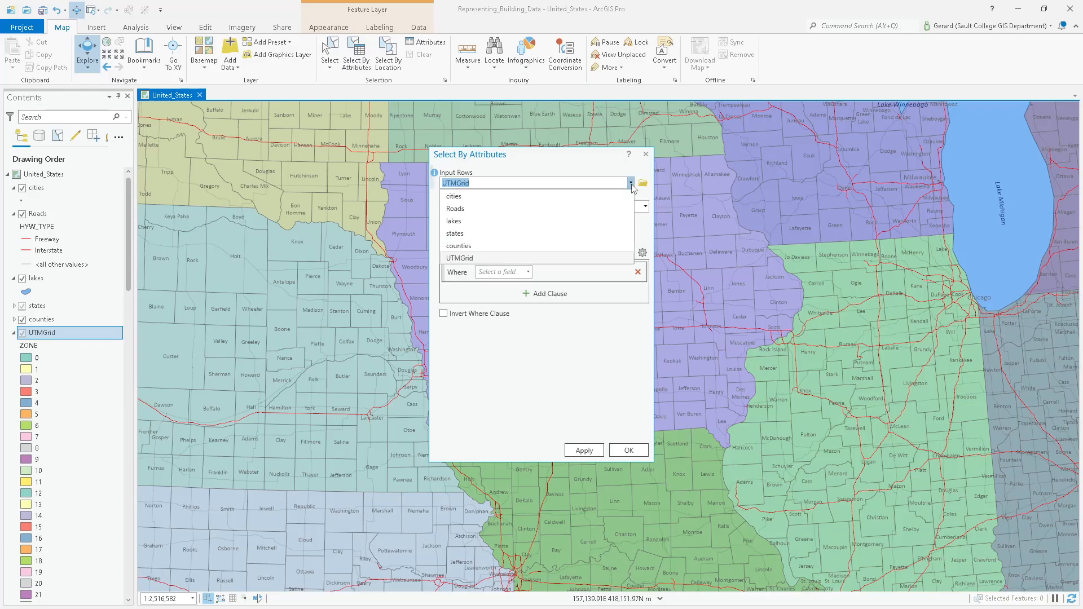
left_click(630, 184)
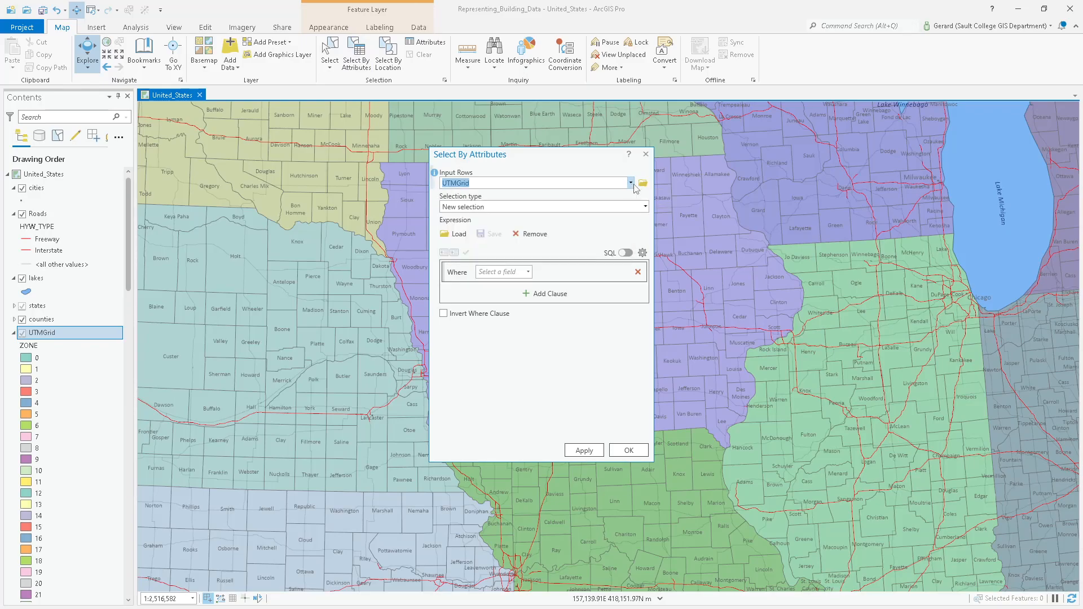
left_click(631, 183)
left_click(455, 233)
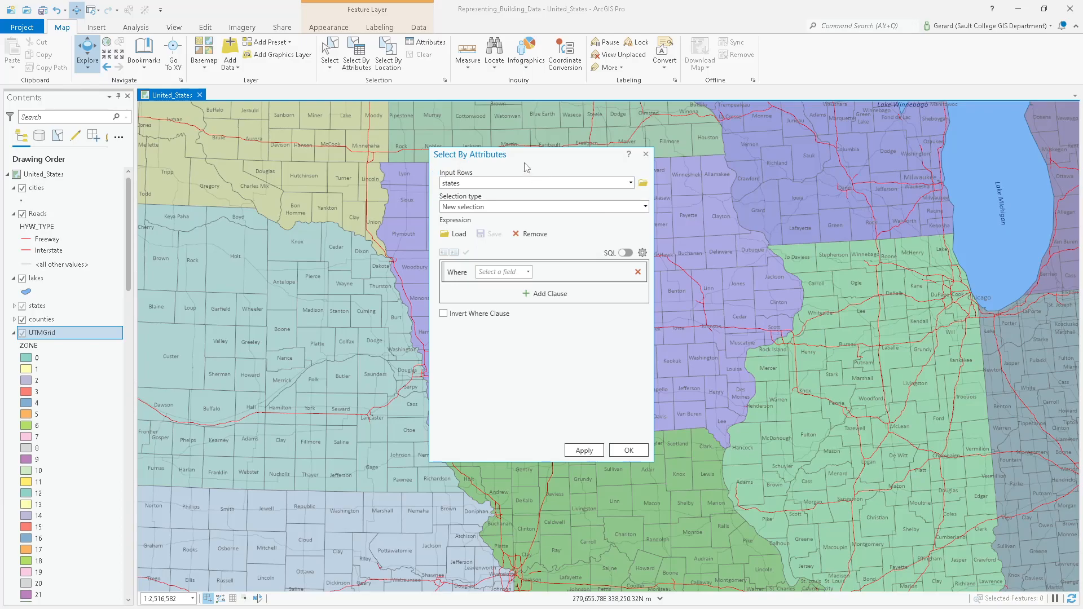
Build the selection clause STATE_NAME is equal to Ohio.
left_click(528, 272)
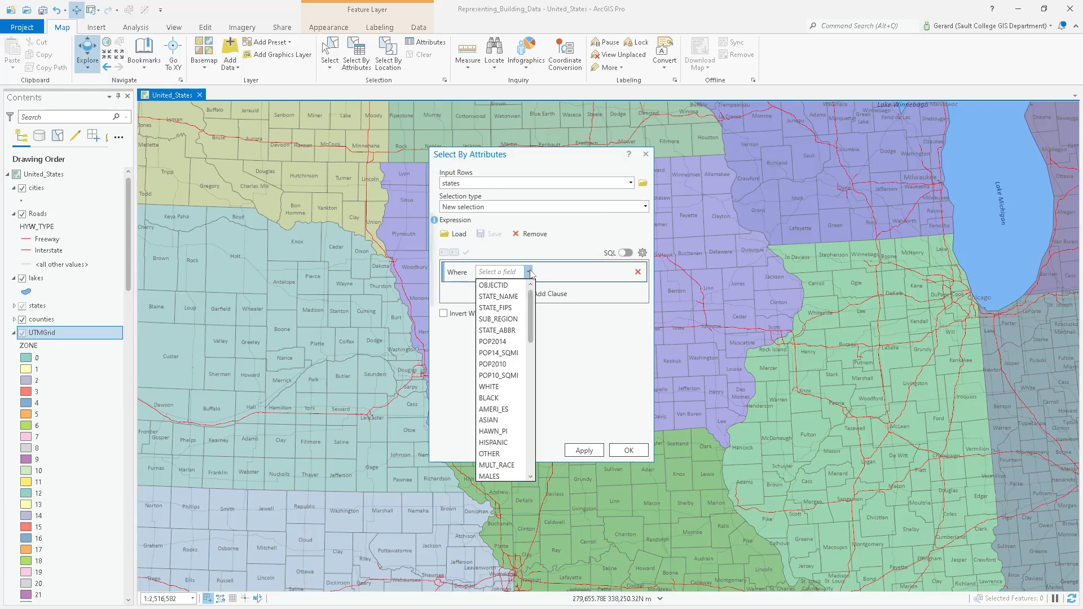
left_click(498, 296)
left_click(565, 273)
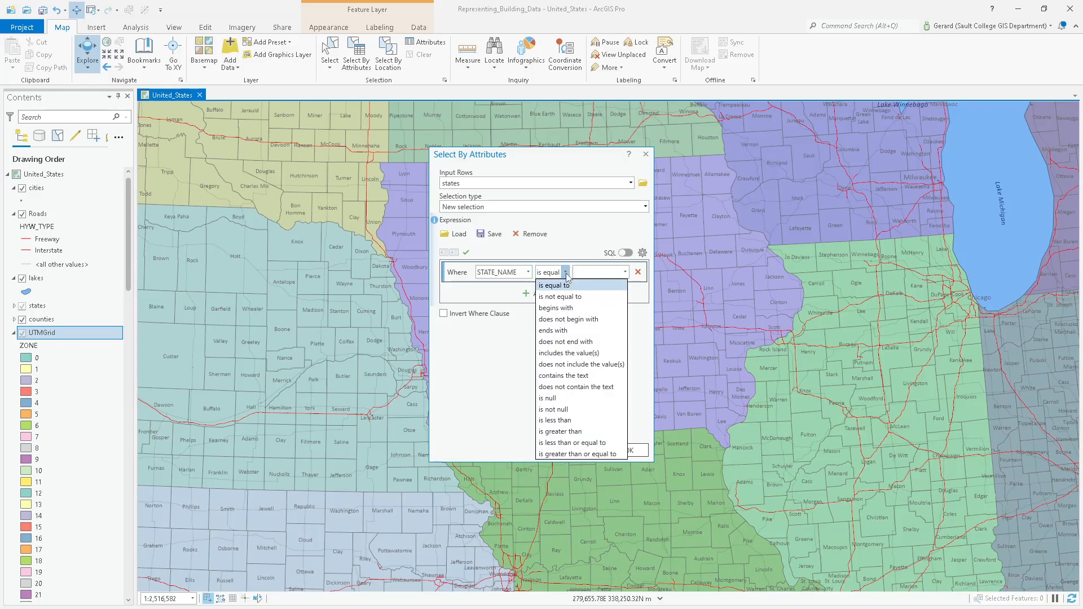
left_click(588, 155)
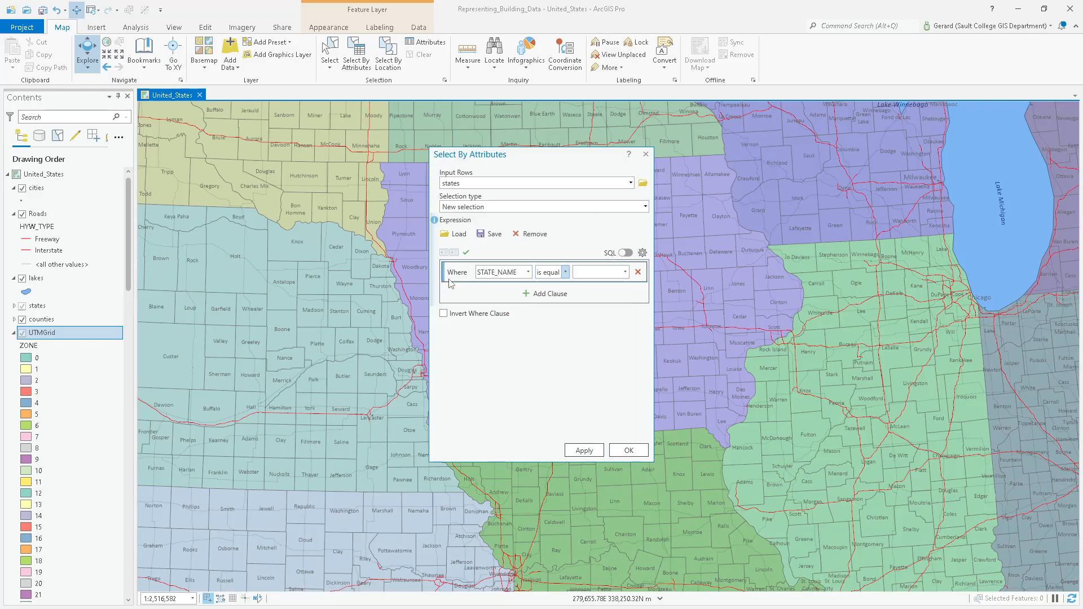
left_click(564, 273)
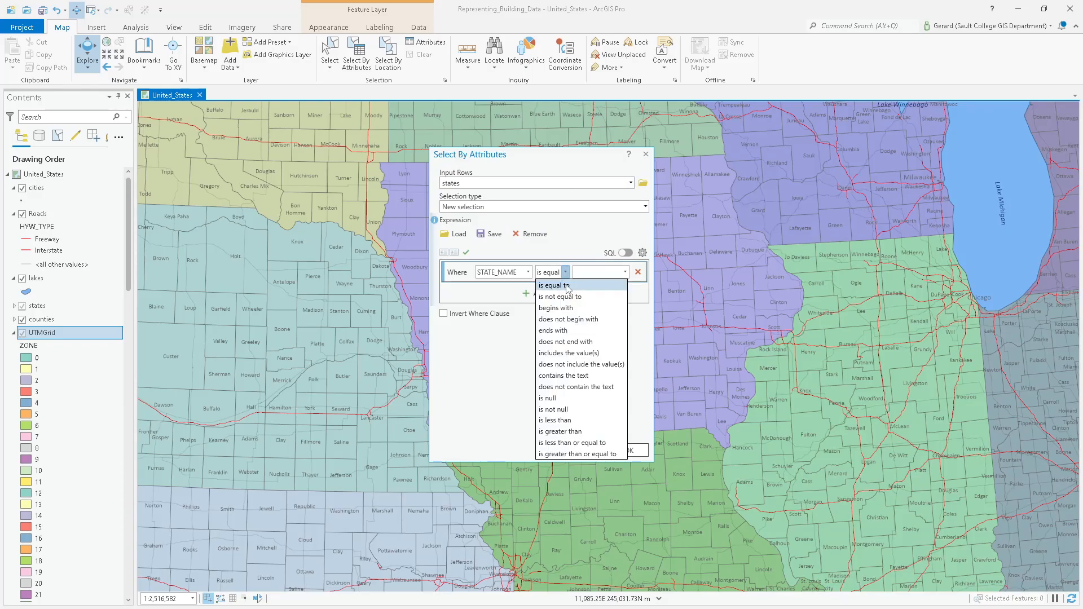
left_click(568, 287)
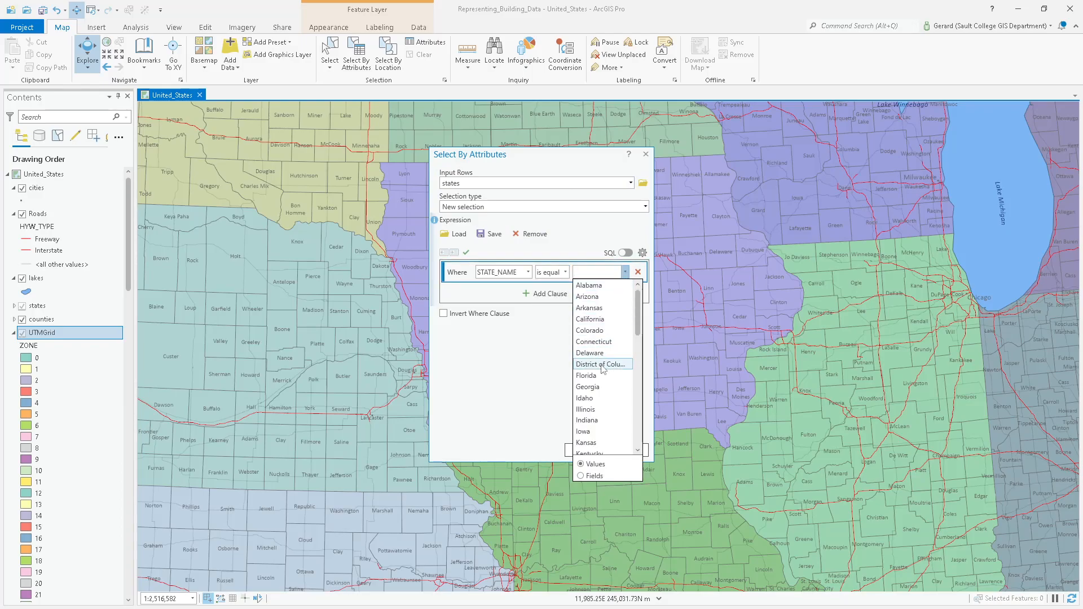
scroll(604, 420, "down", 3)
scroll(605, 421, "down", 3)
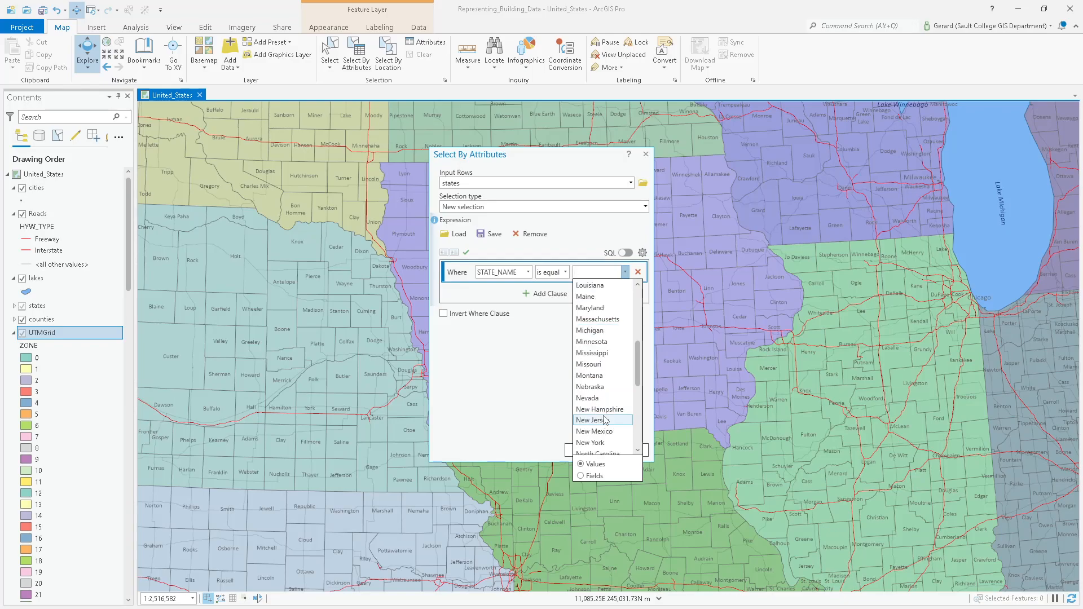
scroll(605, 421, "down", 3)
left_click(586, 379)
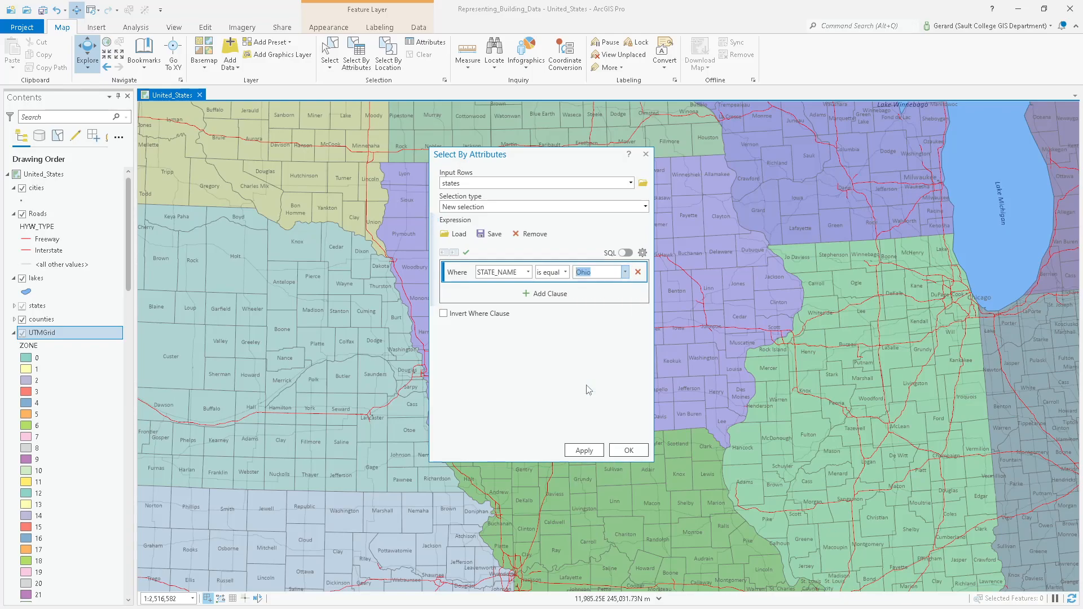
Apply the Ohio selection on the states layer and inspect the selected state at national and county-level map scales.
left_click(584, 450)
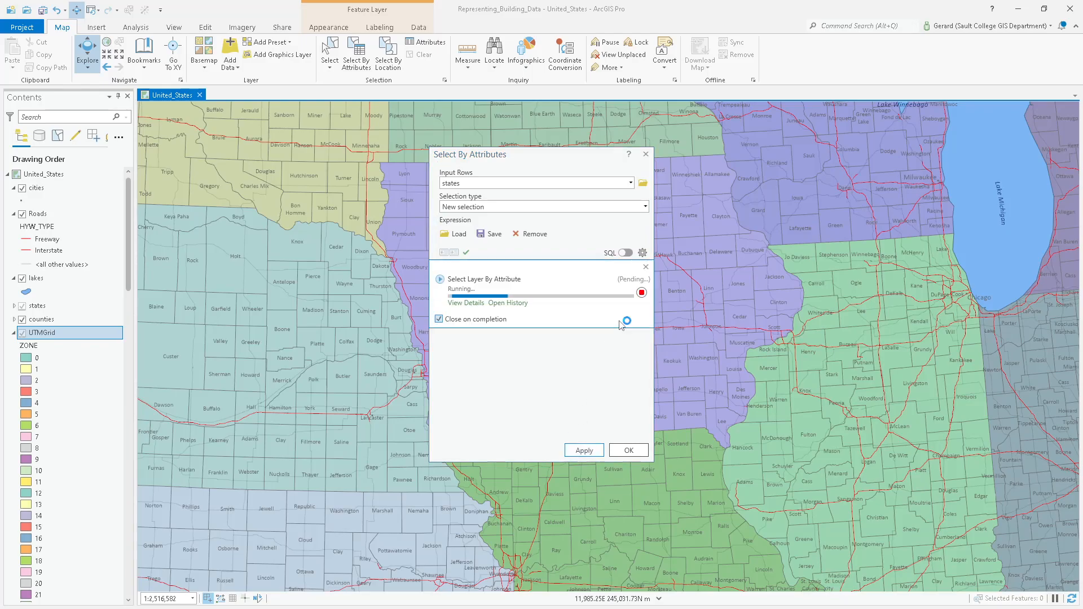
left_click(628, 451)
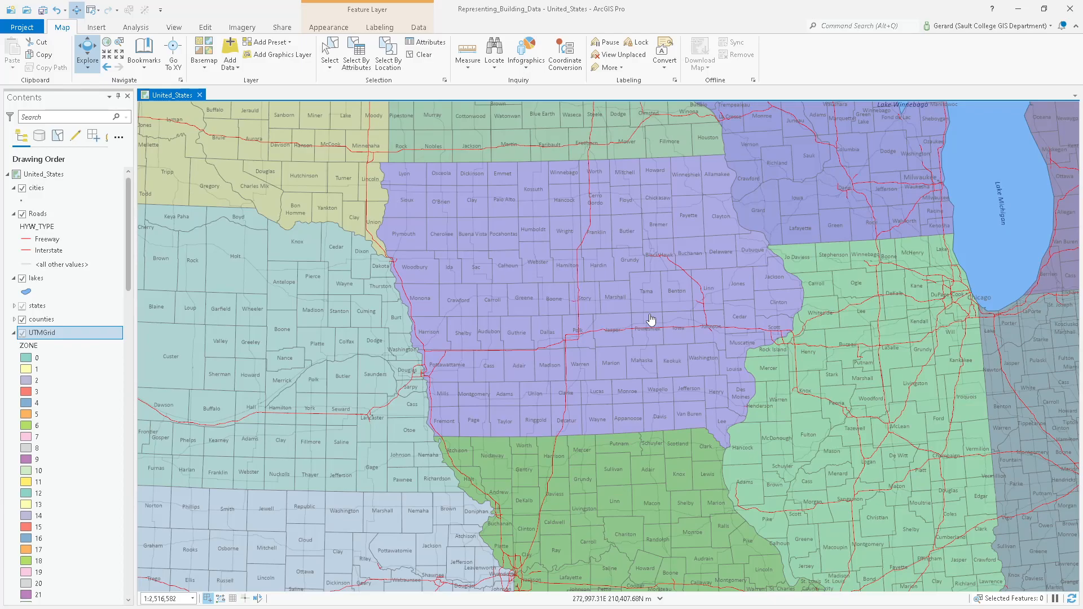
scroll(646, 359, "down", 3)
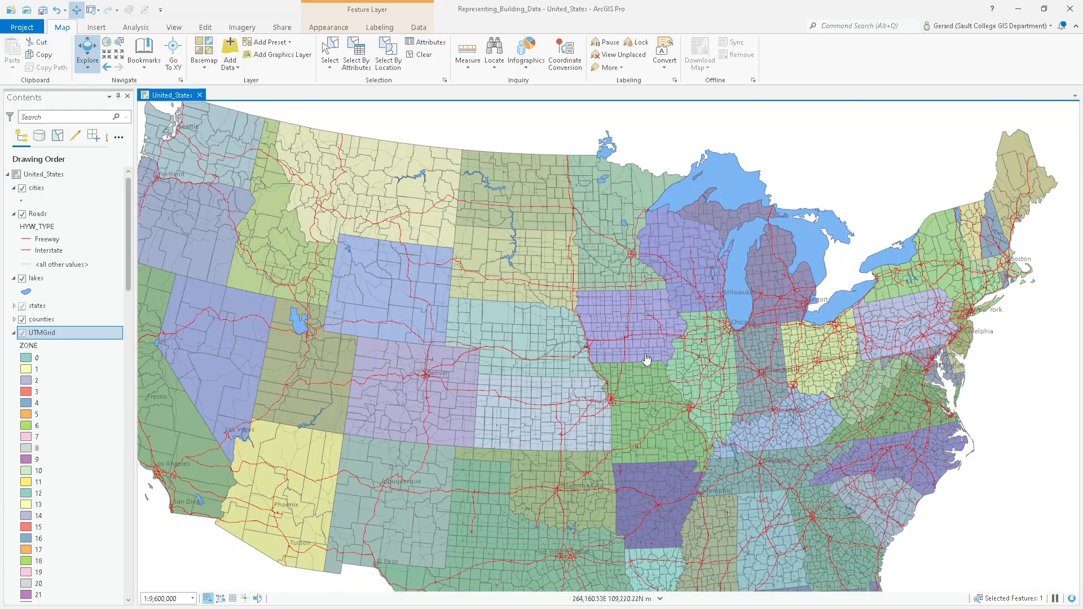
scroll(646, 359, "down", 1)
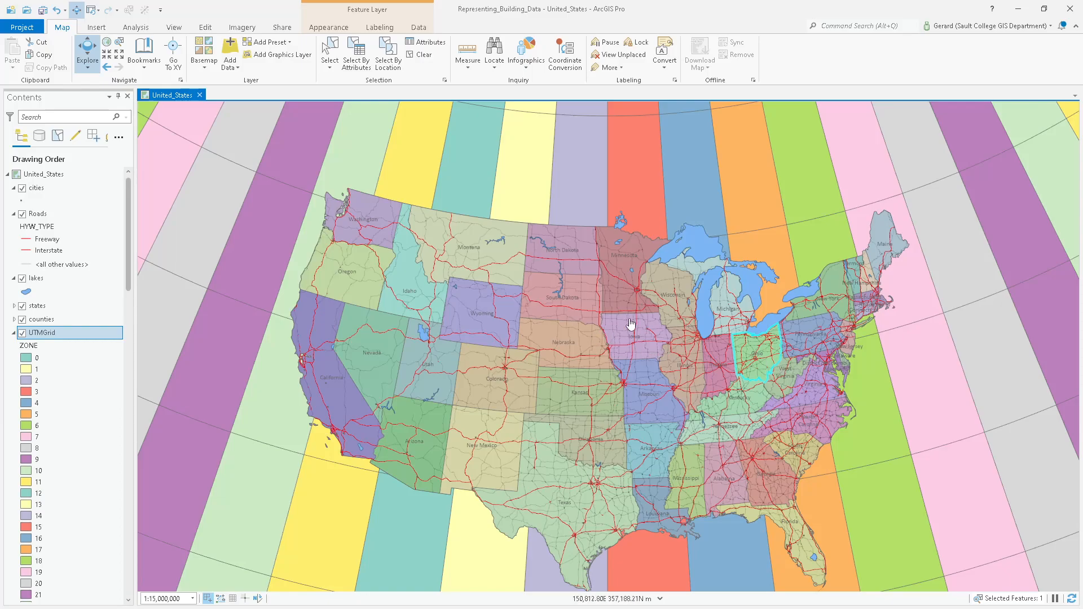
left_click_drag(757, 353, 527, 342)
scroll(526, 342, "up", 2)
scroll(526, 342, "up", 2)
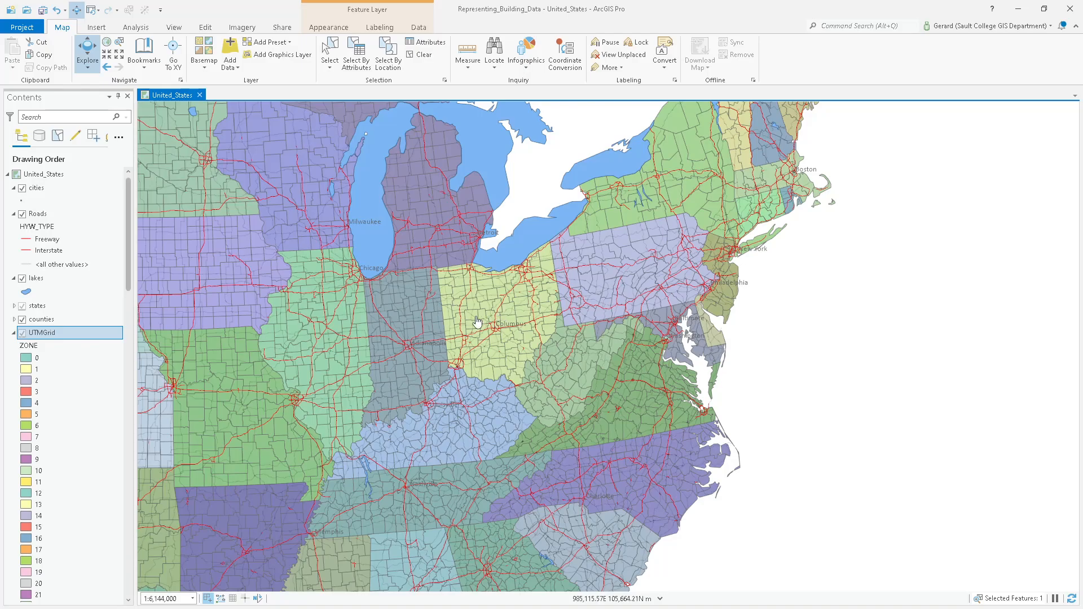
scroll(503, 314, "down", 3)
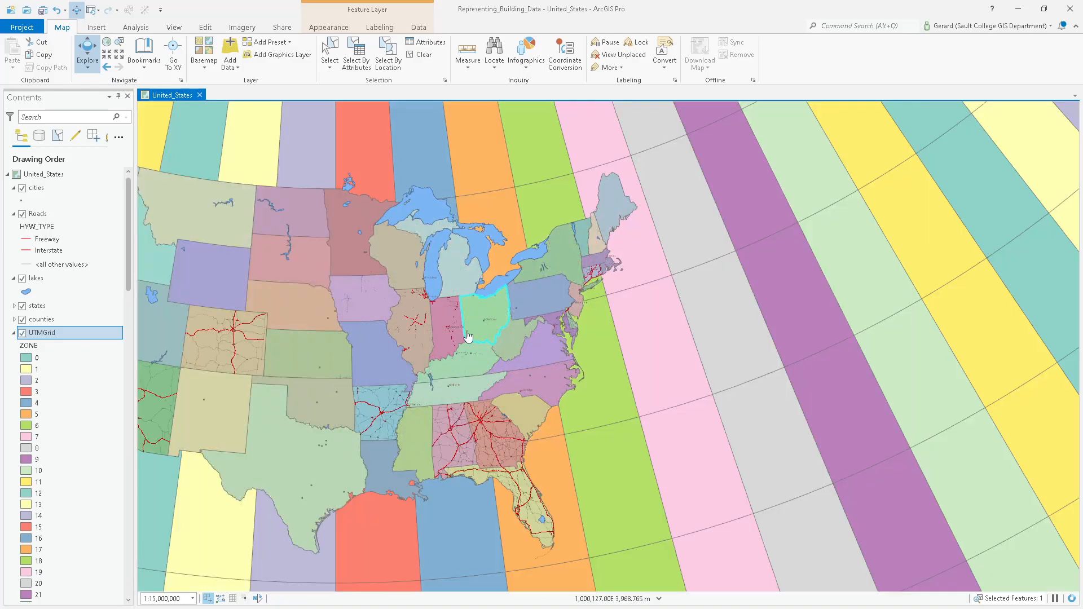
scroll(477, 313, "up", 1)
scroll(475, 309, "up", 2)
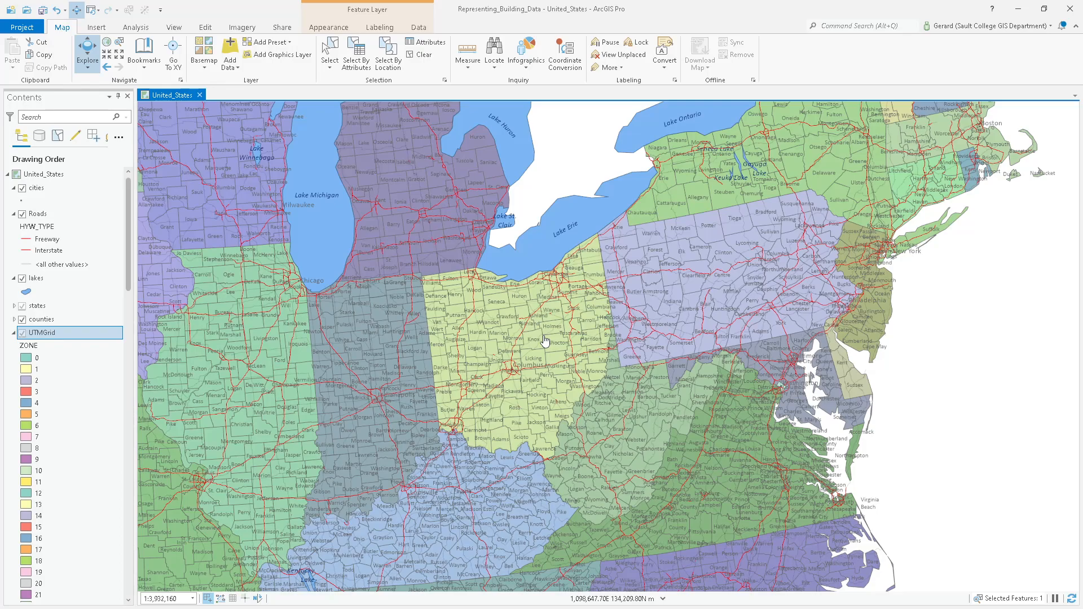
Reopen Select By Attributes with counties as the input rows and New selection as the type, and collapse the UTMGrid legend.
left_click(358, 57)
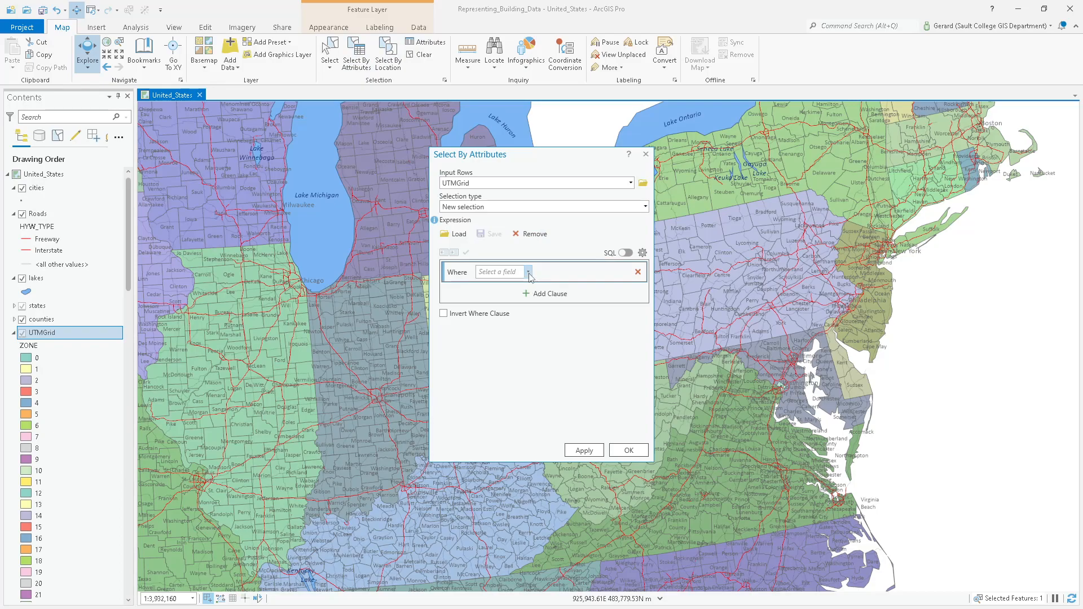
left_click(524, 187)
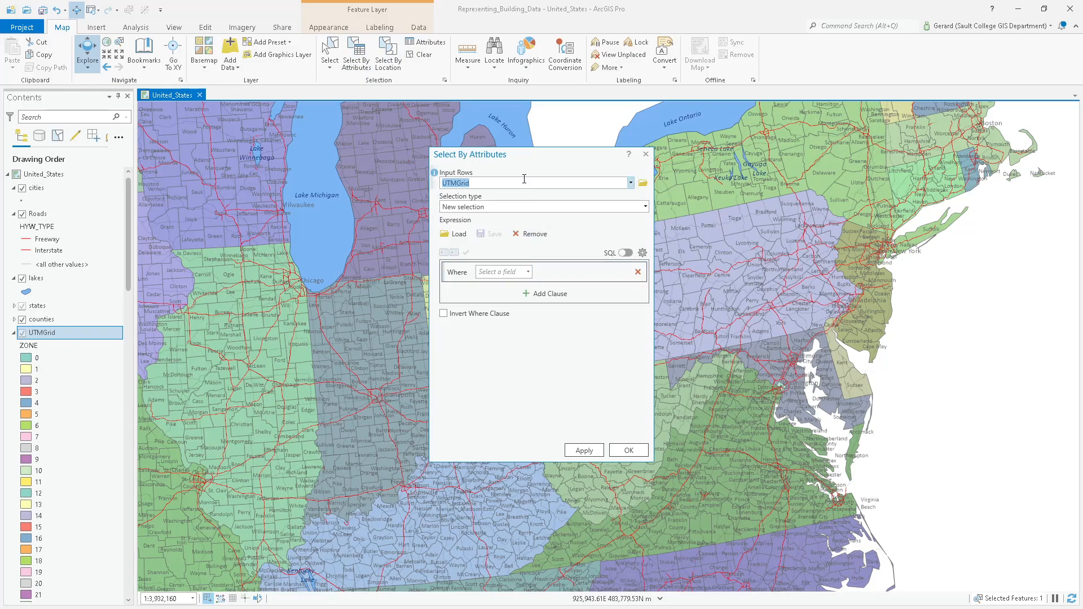
left_click(630, 183)
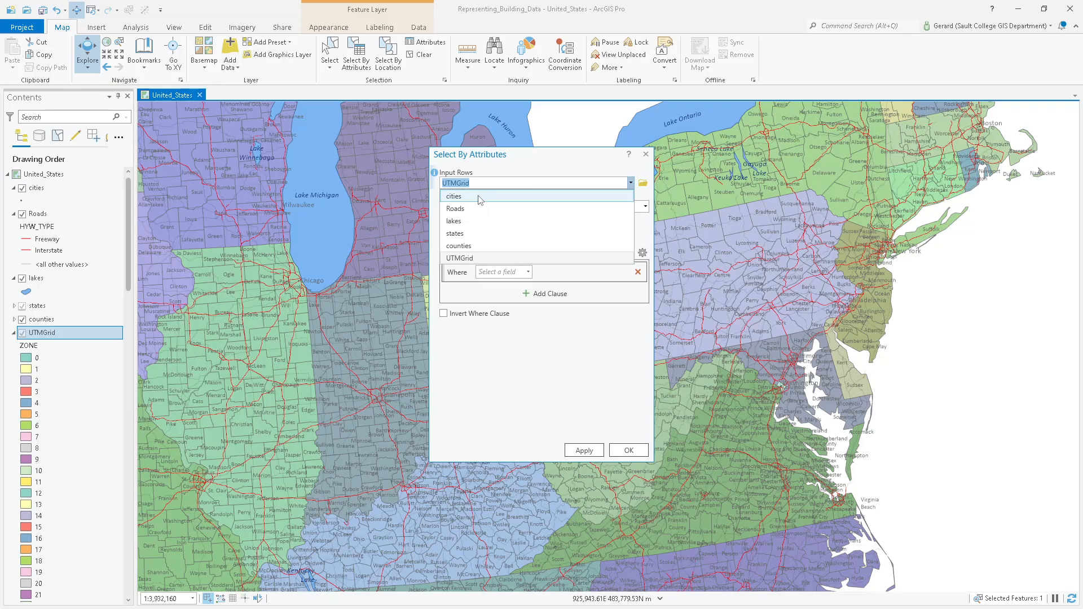
left_click(487, 247)
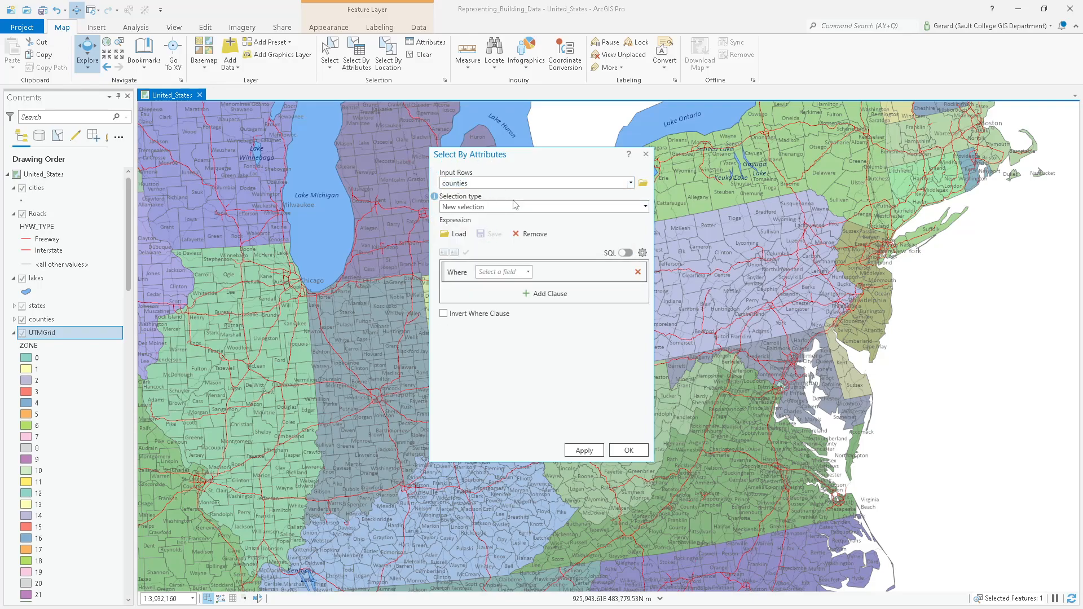
left_click(646, 207)
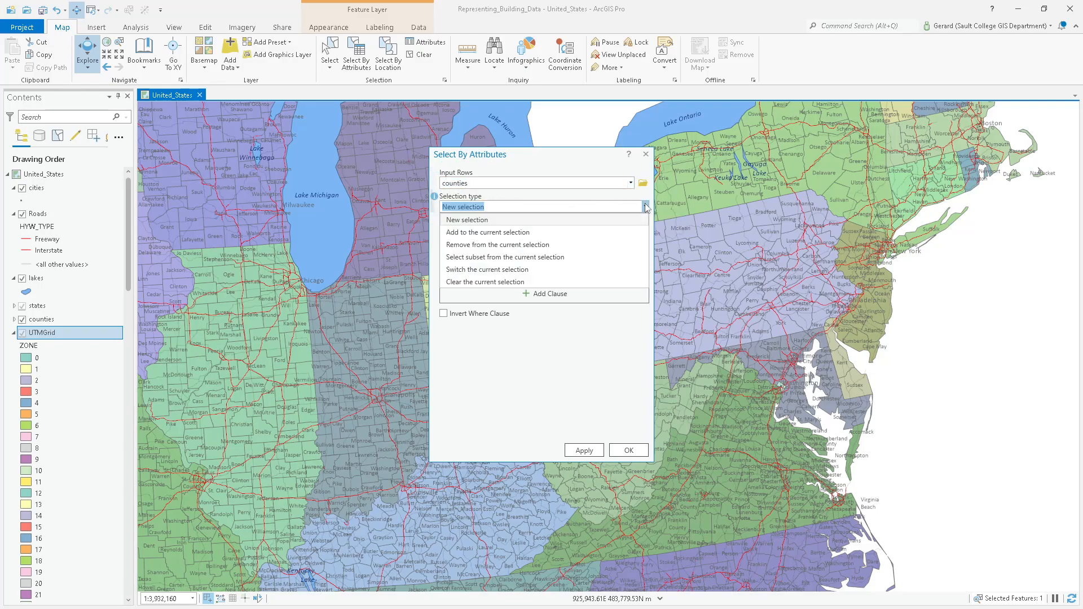
left_click(515, 220)
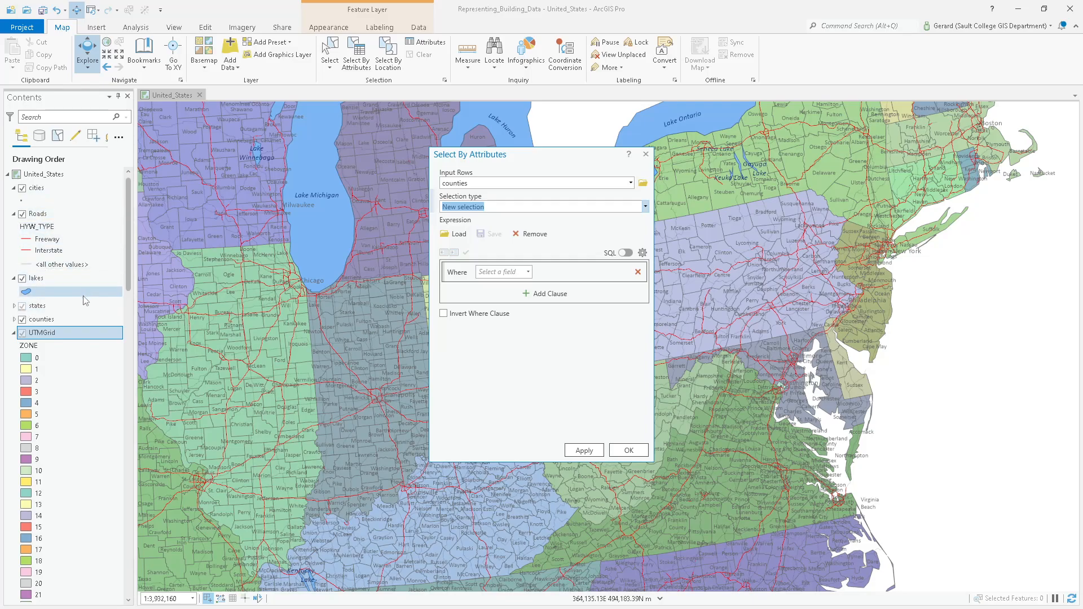
left_click(16, 335)
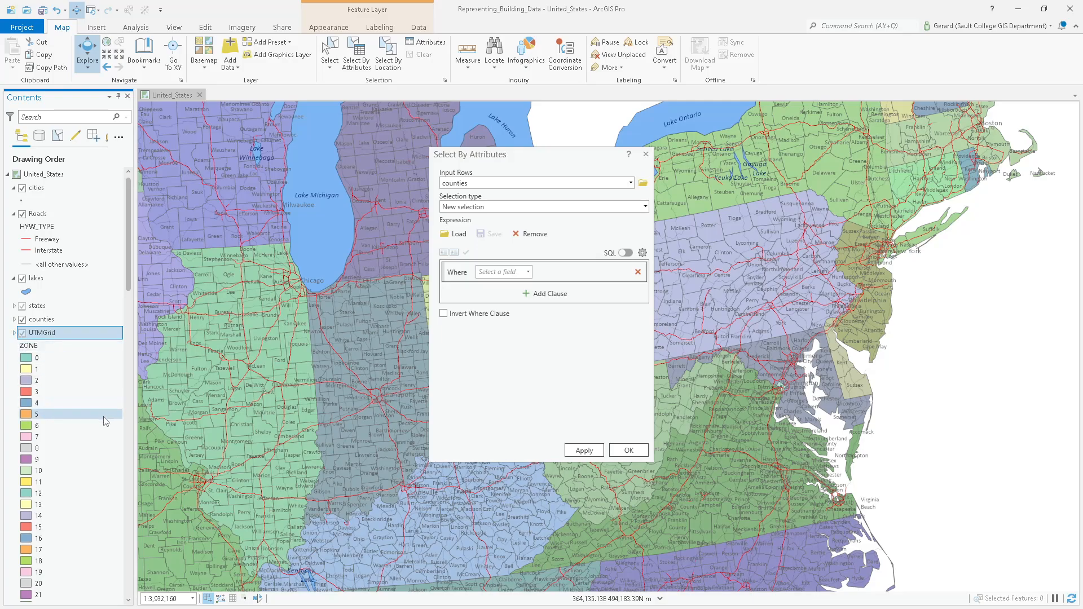
left_click(15, 333)
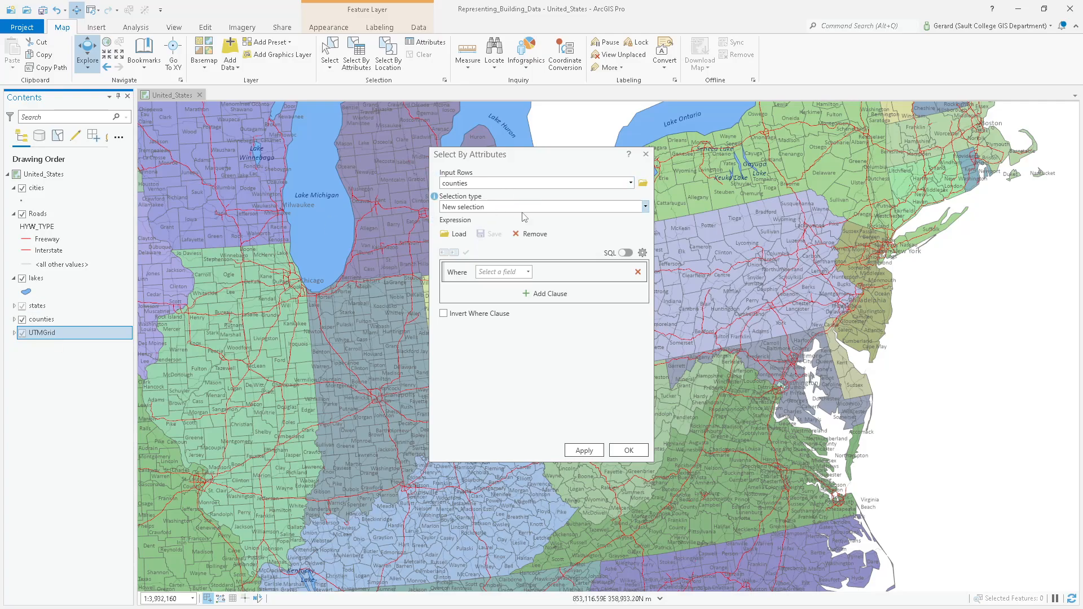
Select the counties where STATE_NAME is equal to Illinois and close the selection dialog.
left_click(528, 273)
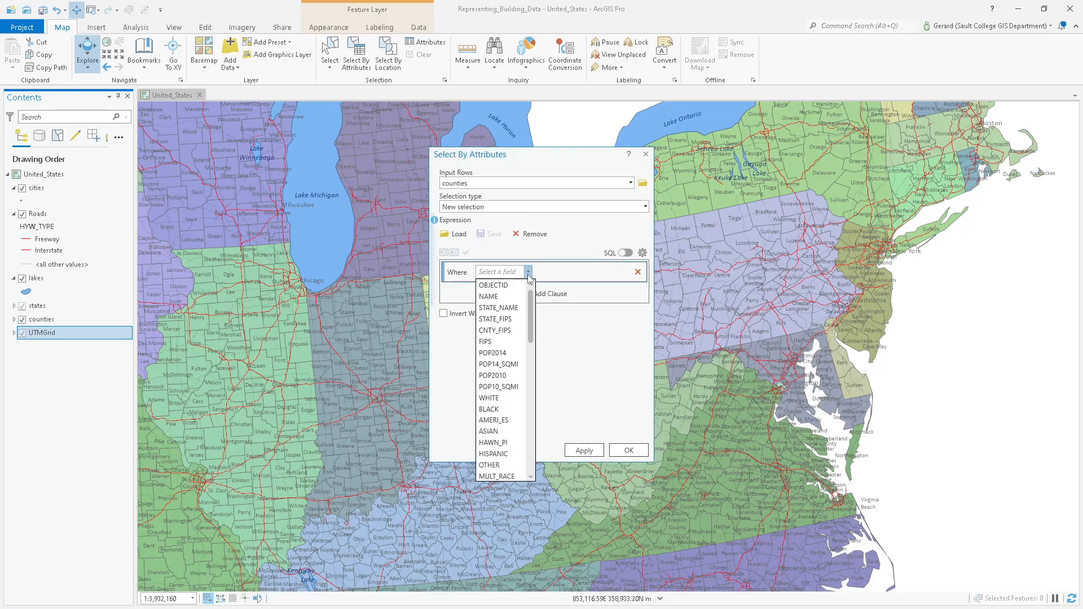
left_click(508, 308)
left_click(626, 272)
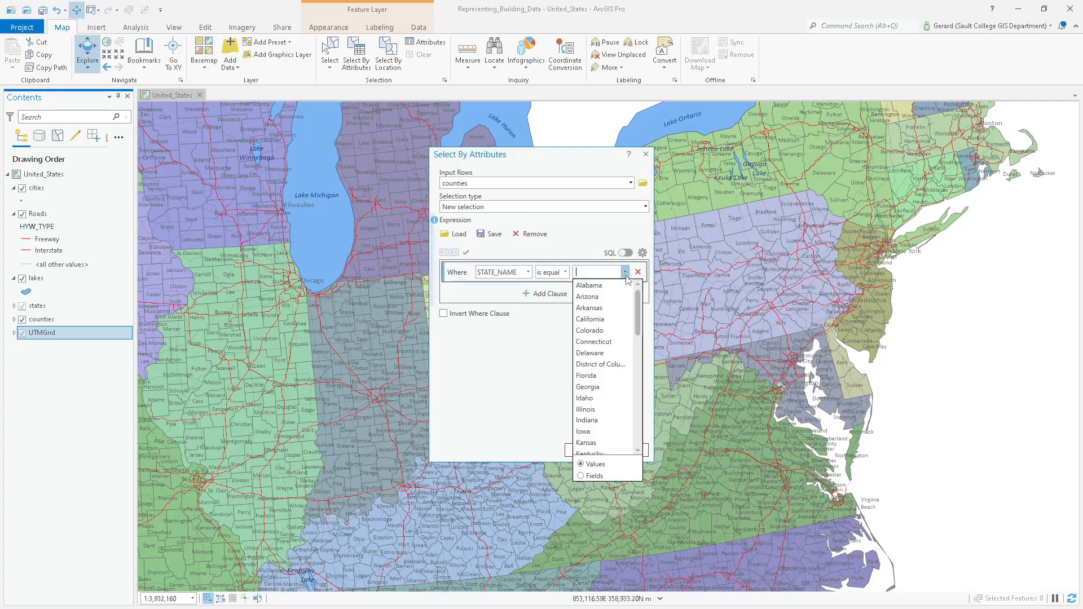
left_click(589, 409)
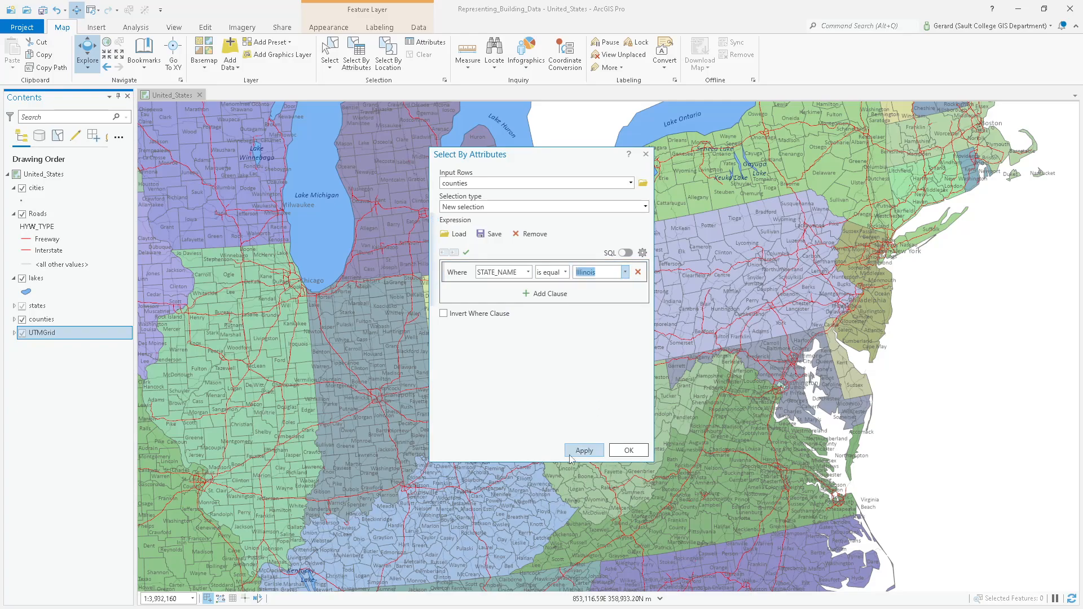
left_click(587, 455)
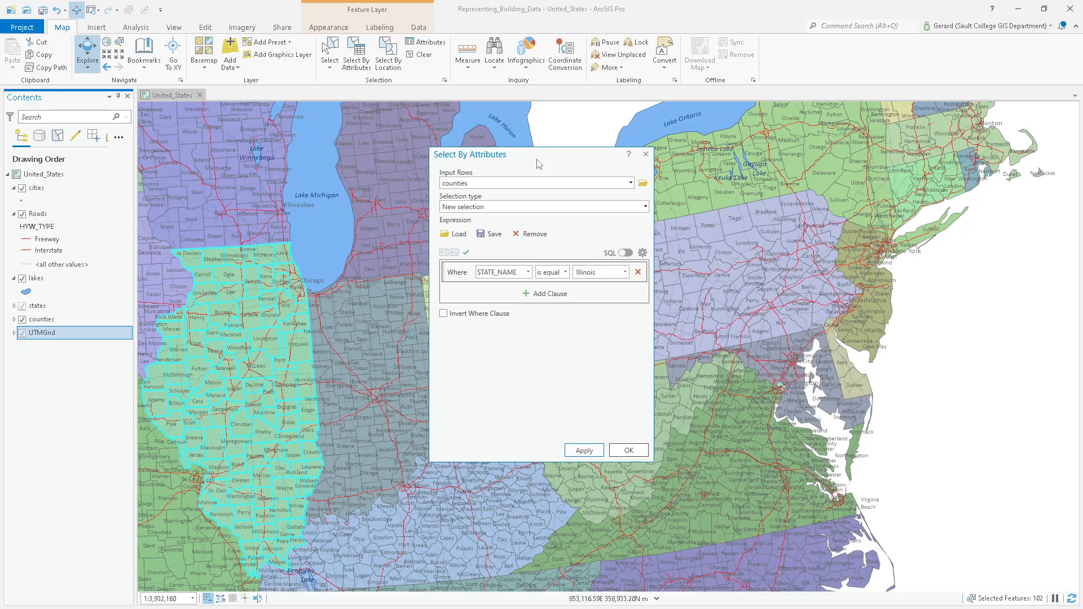
left_click(628, 450)
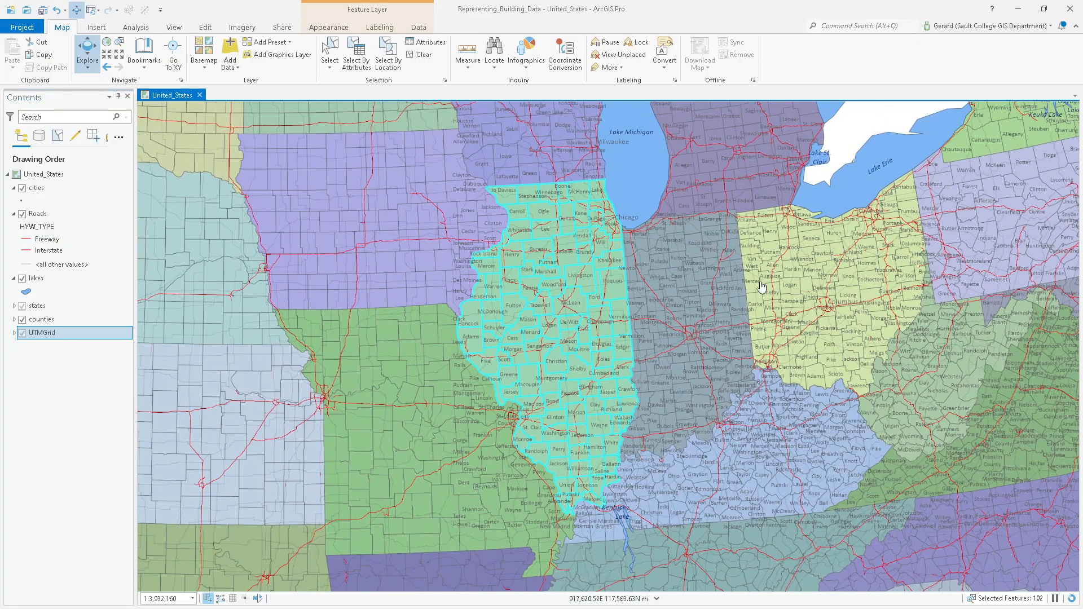
Zoom the map to the selected Illinois counties and clear the selection.
scroll(733, 254, "down", 6)
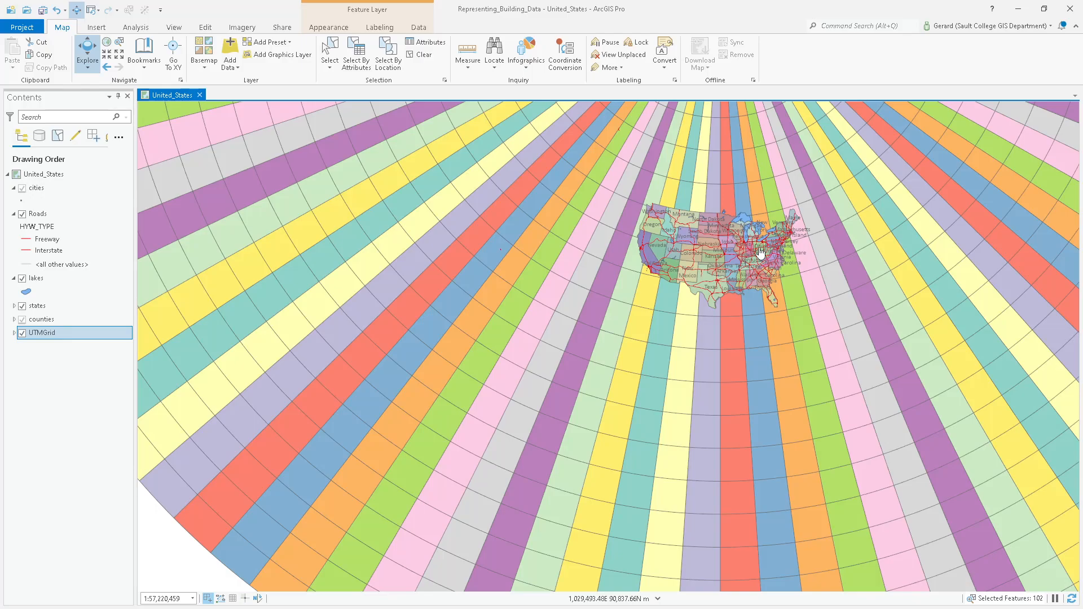
left_click(116, 44)
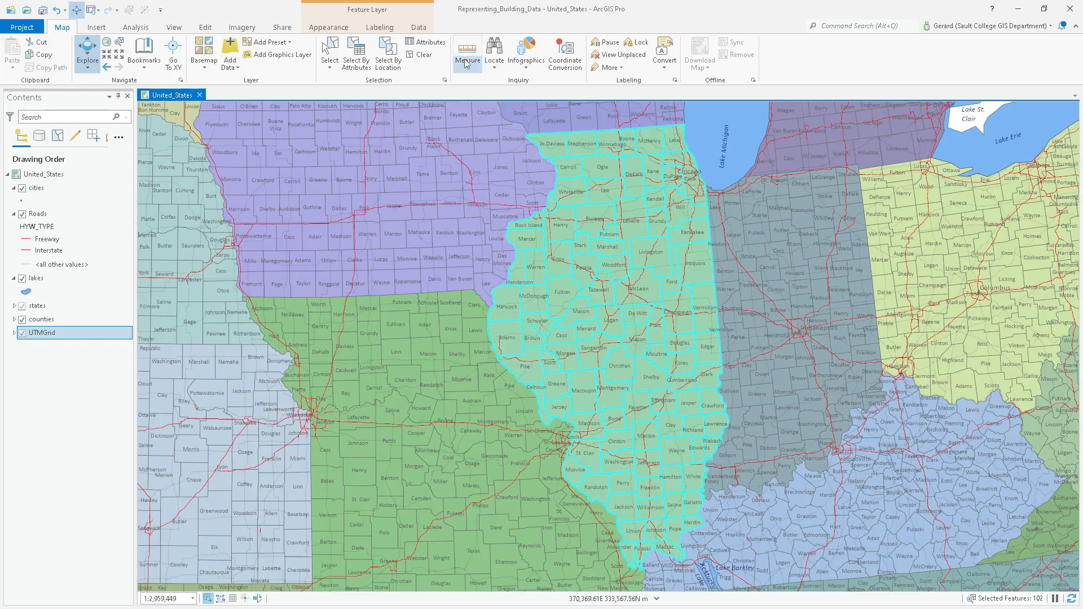
left_click(422, 54)
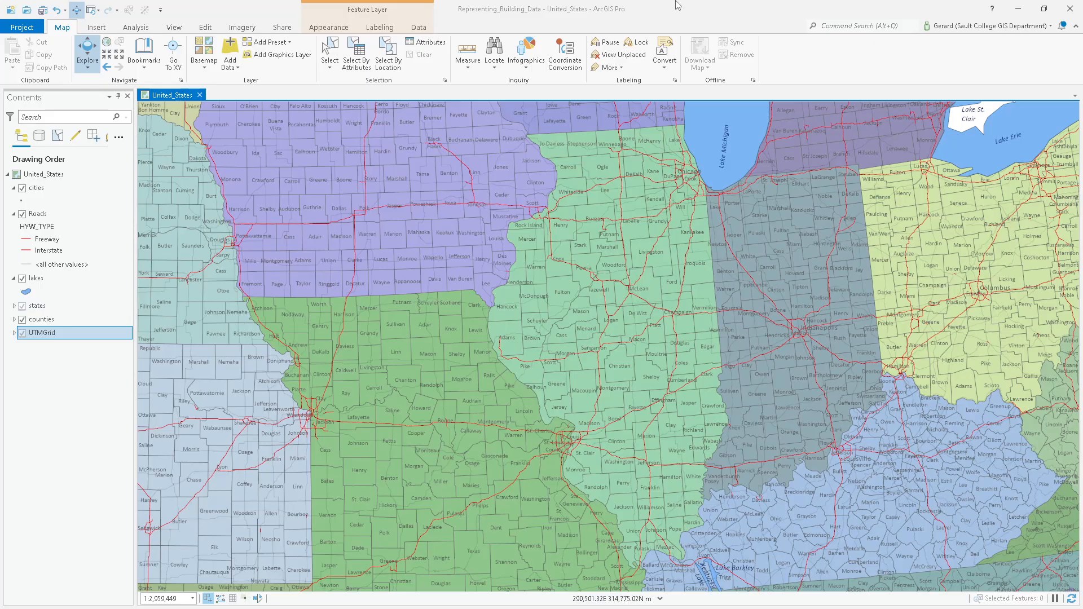
Switch to the Word lab document and reread instruction 10 on choosing a state with a Lakes polygon and zooming to its extent.
key("alt+Tab")
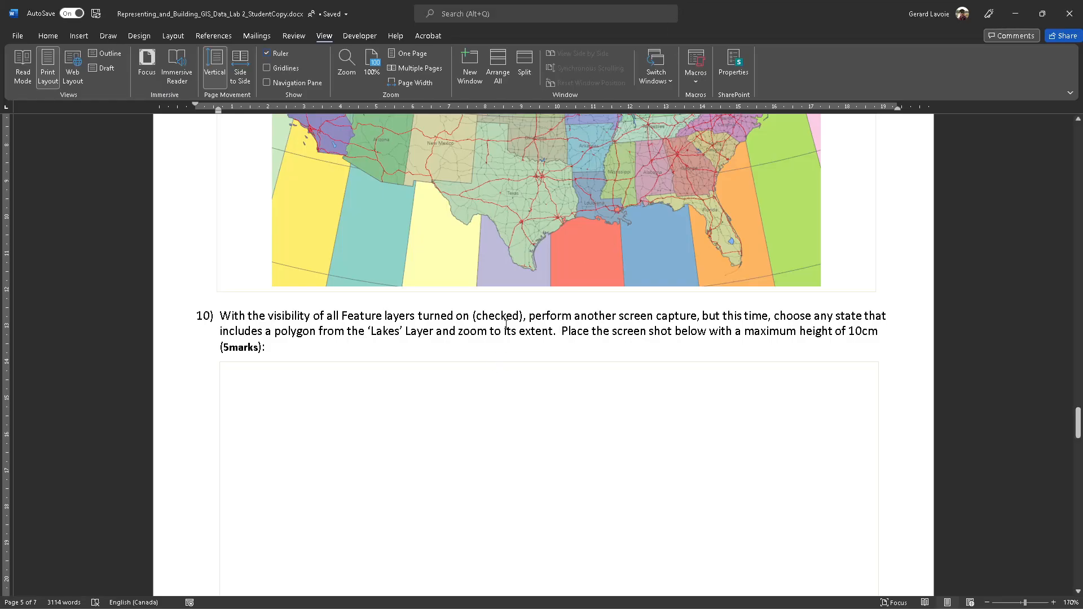
left_click_drag(807, 319, 884, 317)
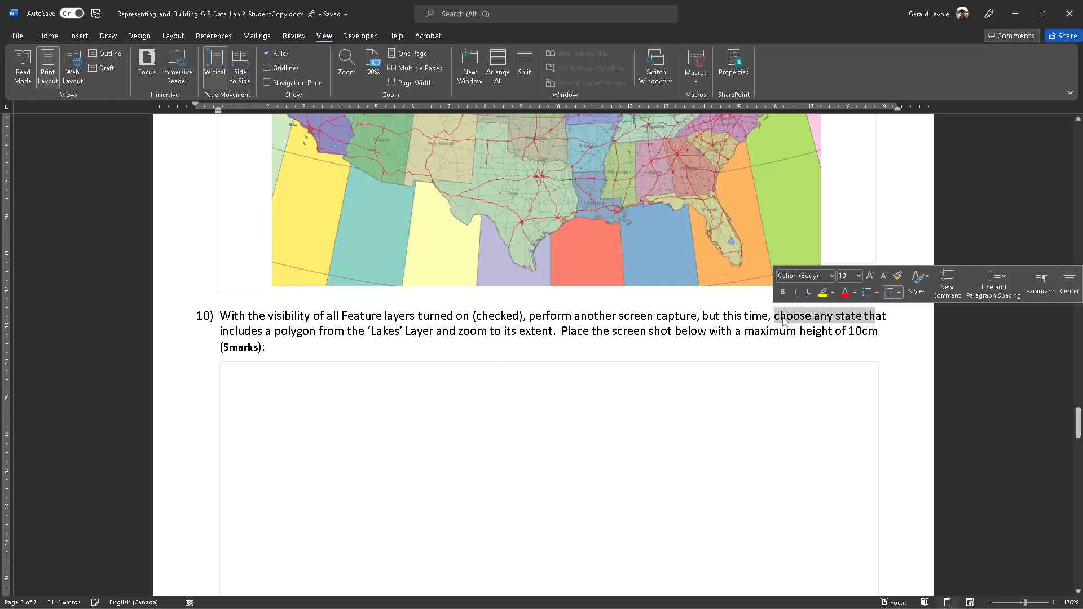
left_click_drag(302, 331, 519, 334)
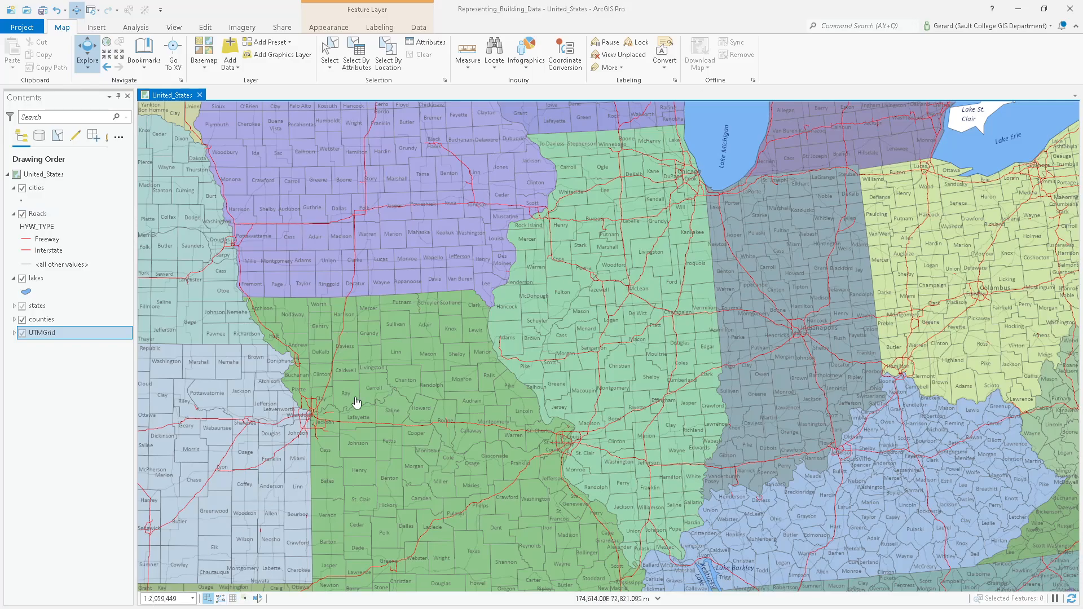
Switch back to ArcGIS Pro and set the United_States map scale to 1:3,000,000.
left_click(187, 598)
type("3,000,000")
key("Return")
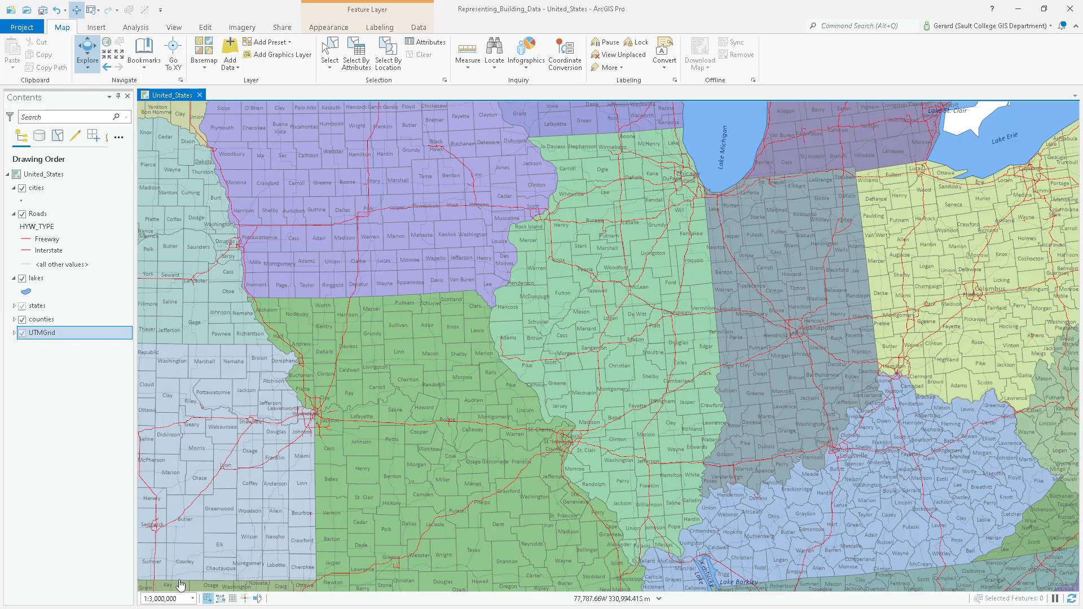
Open the symbology of the Roads layer's <all other values> class and set its line width to 0.5 pt.
left_click(23, 266)
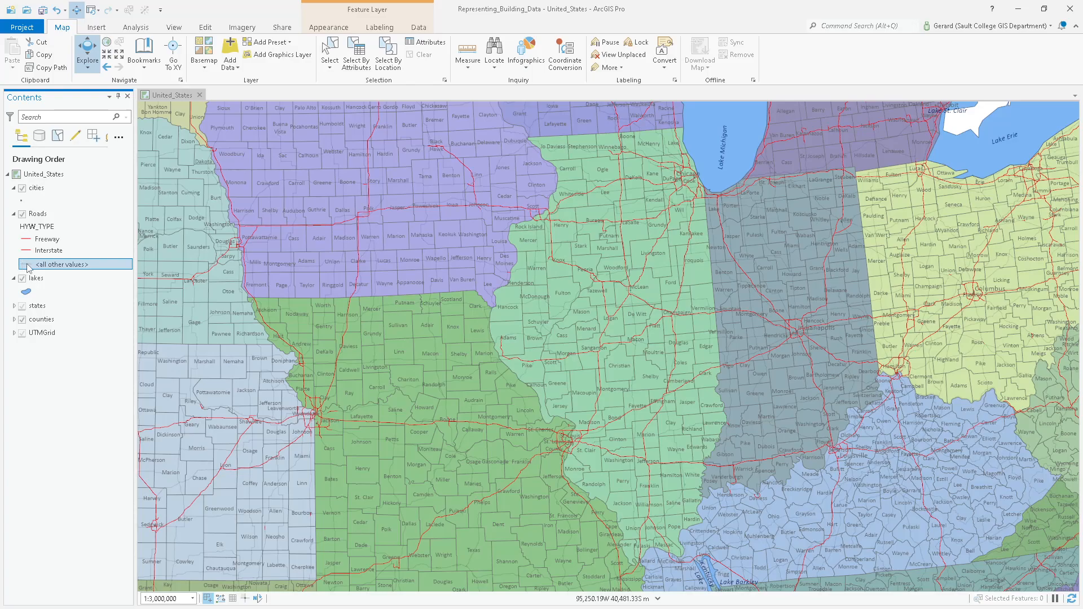
left_click(26, 265)
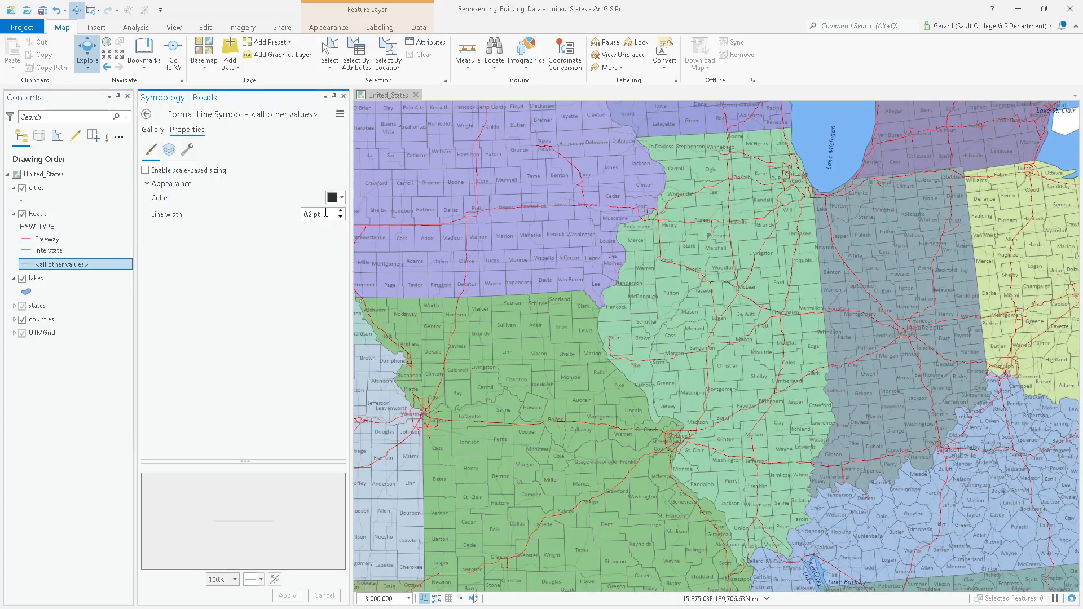
left_click_drag(318, 214, 291, 217)
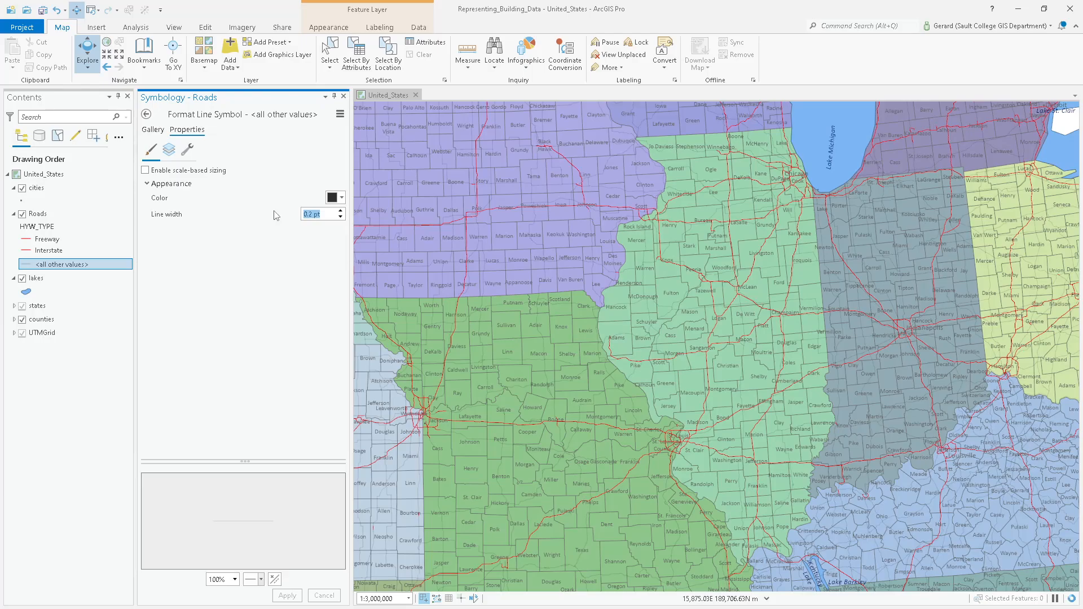
type("0.5")
key("Return")
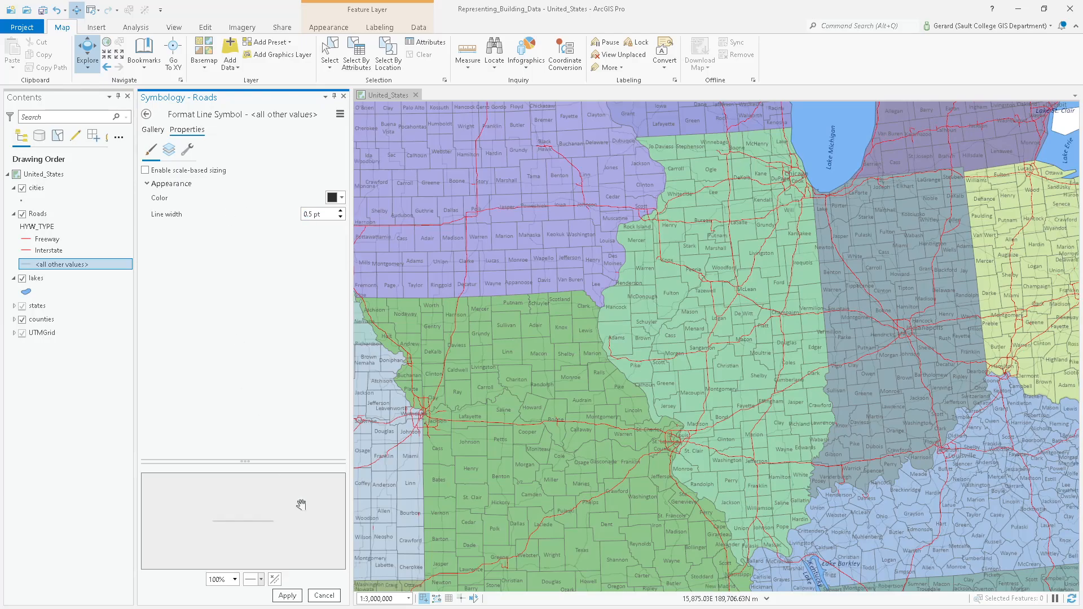
left_click(286, 595)
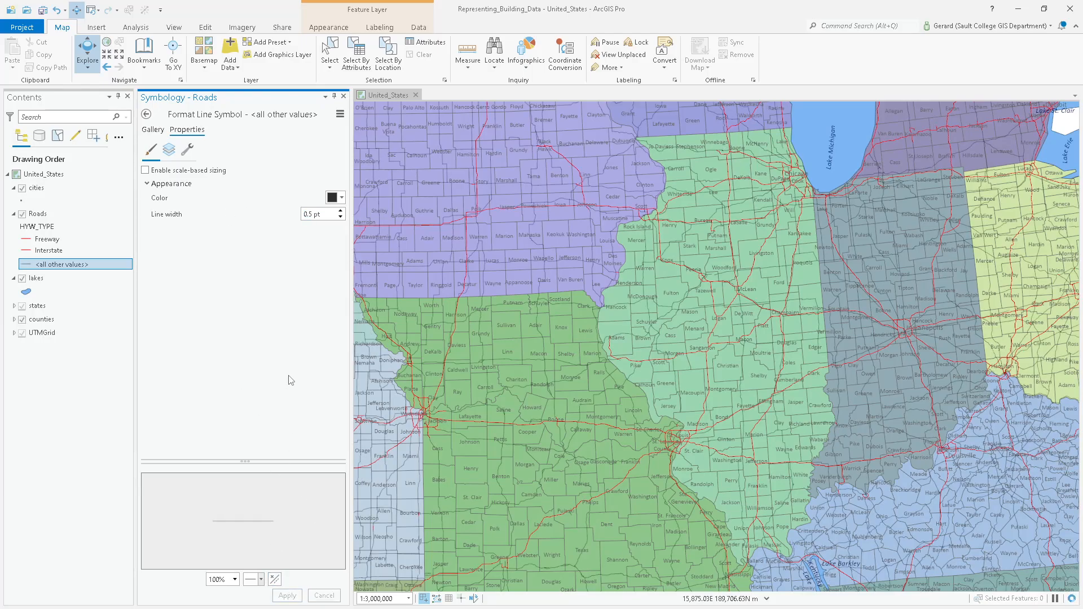
Set the <all other values> road line width to 0.7 pt and close the symbology settings.
left_click_drag(325, 214, 278, 218)
type("0.7")
left_click(287, 596)
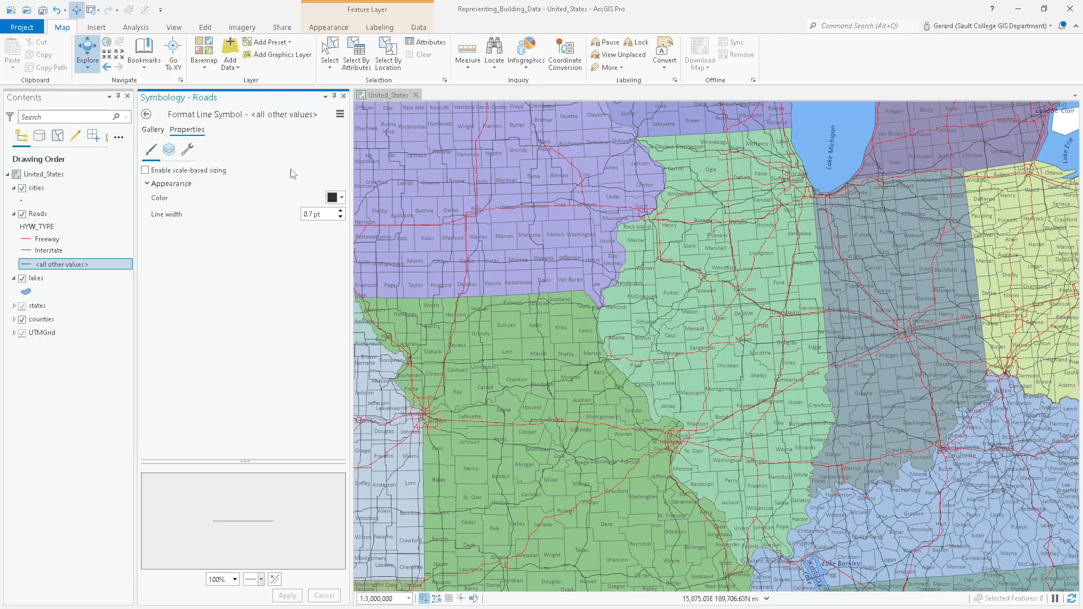
left_click(344, 96)
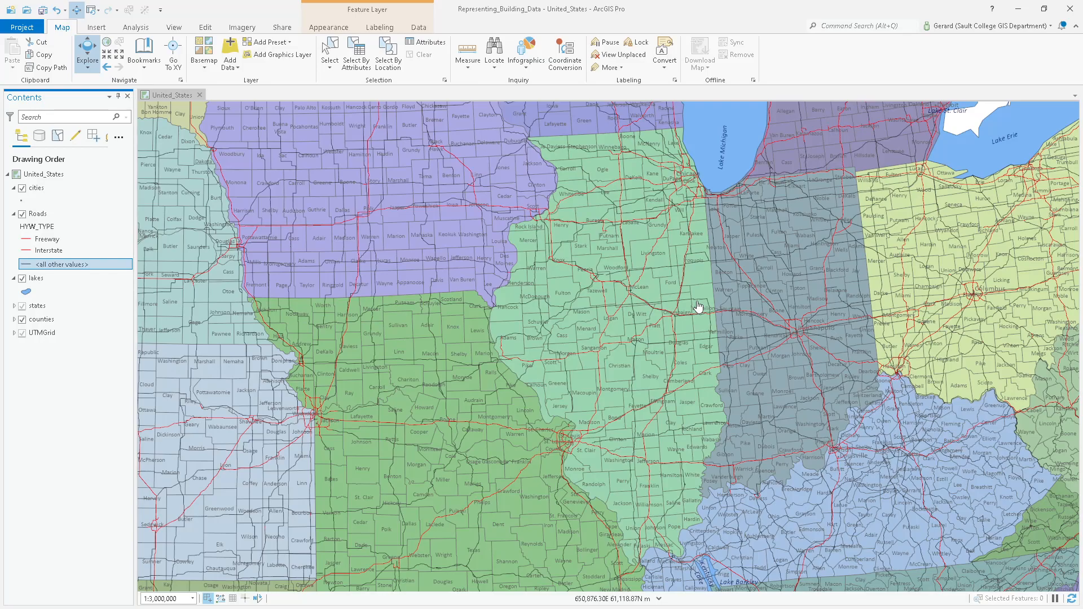
Set the cities layer's labels to 12 pt and apply the Basic Offset Point placement.
right_click(53, 189)
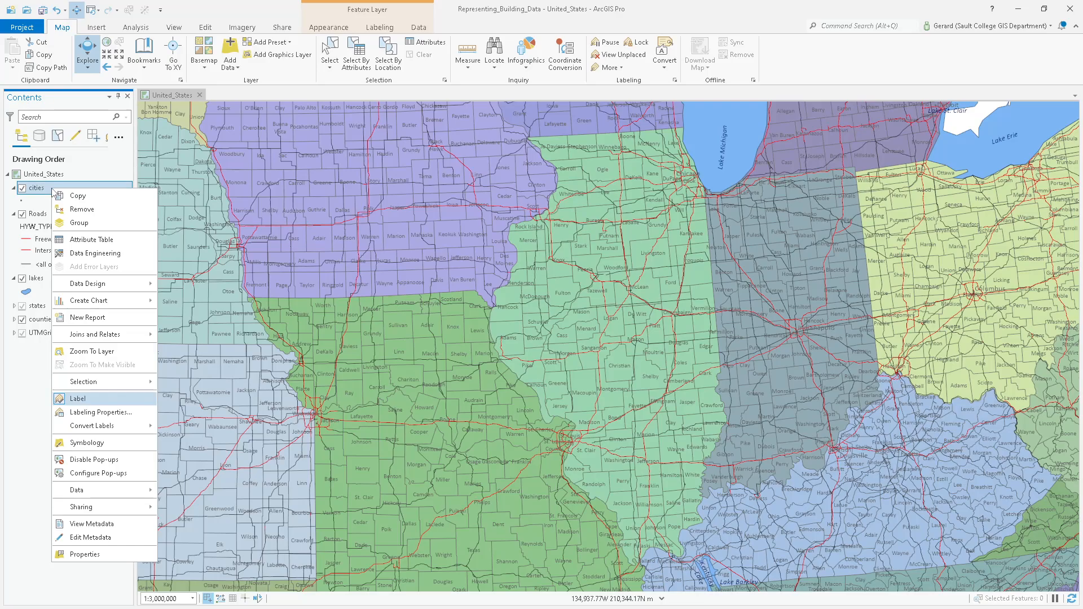
left_click(39, 393)
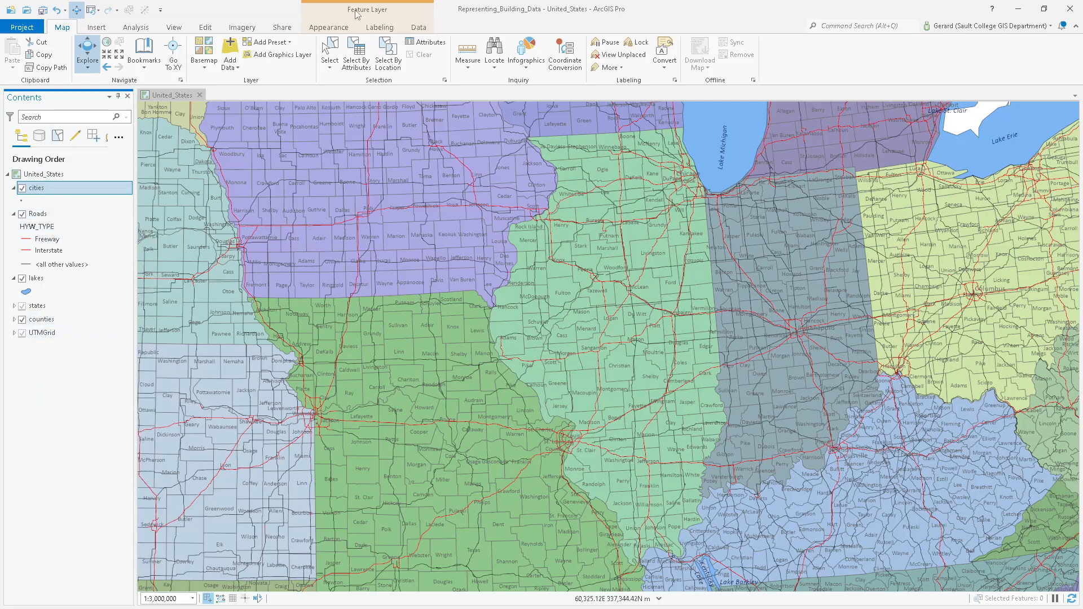
left_click(381, 27)
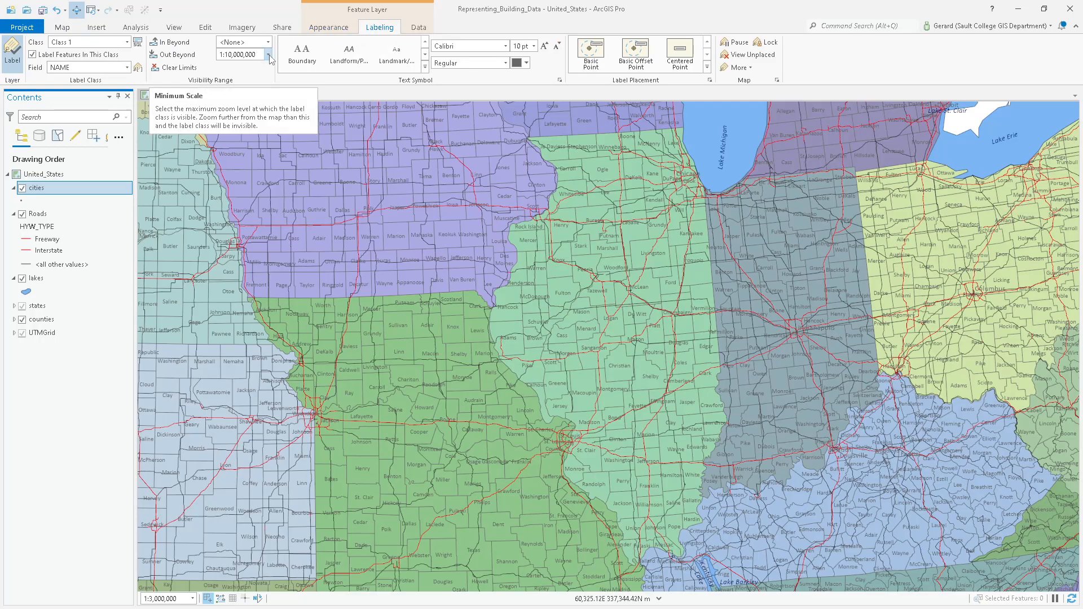
right_click(45, 189)
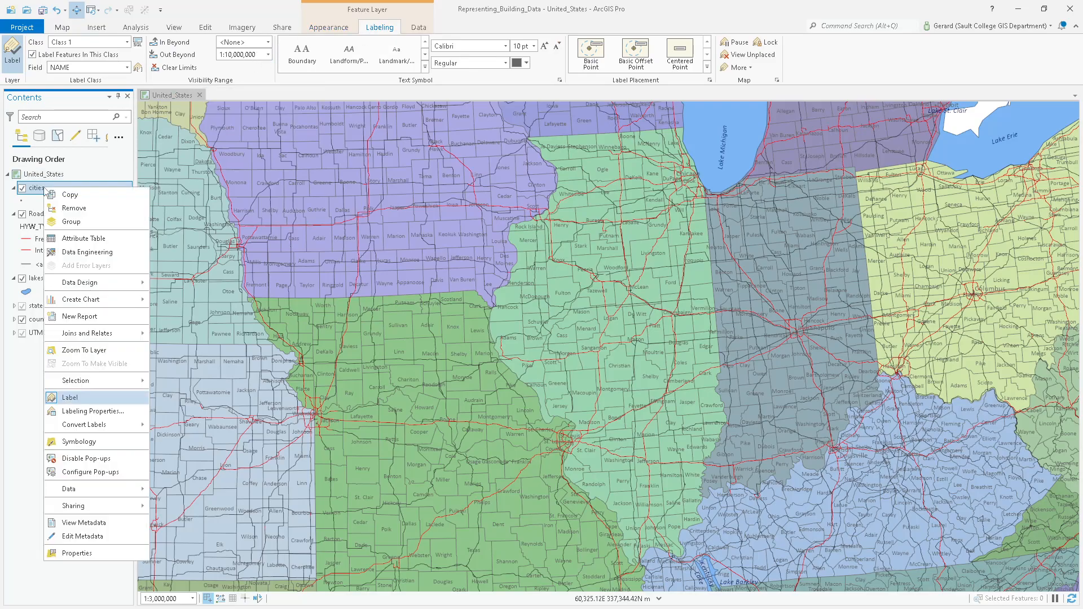
left_click(30, 378)
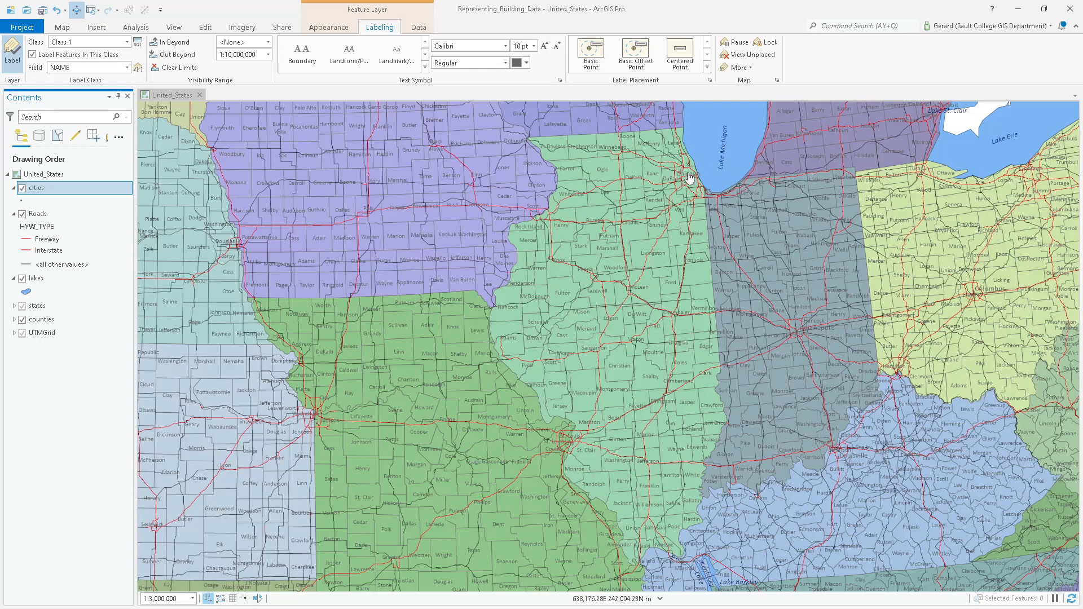
left_click(544, 48)
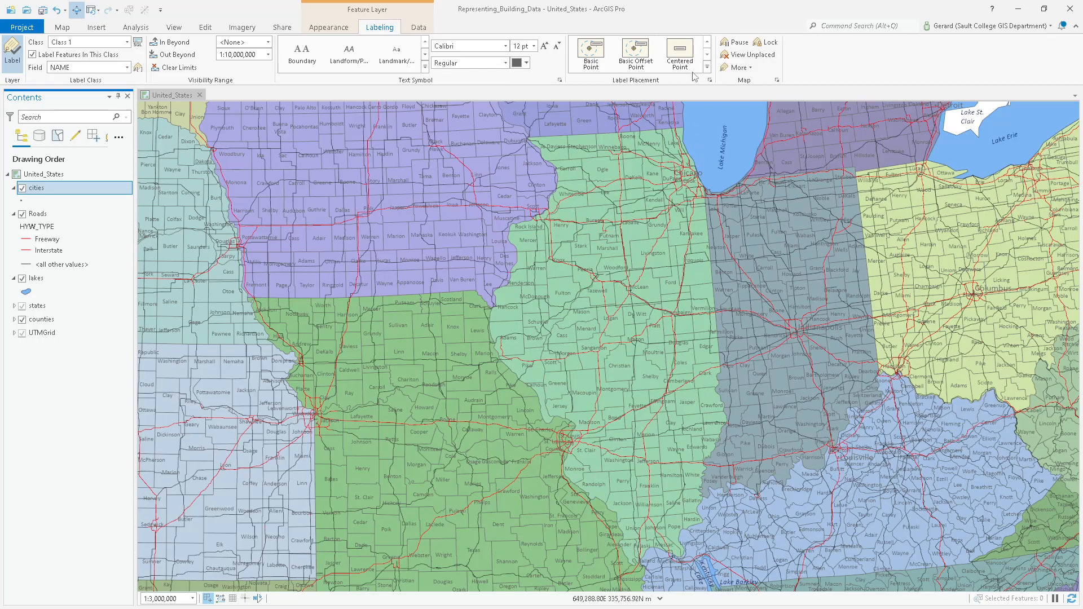
left_click(642, 49)
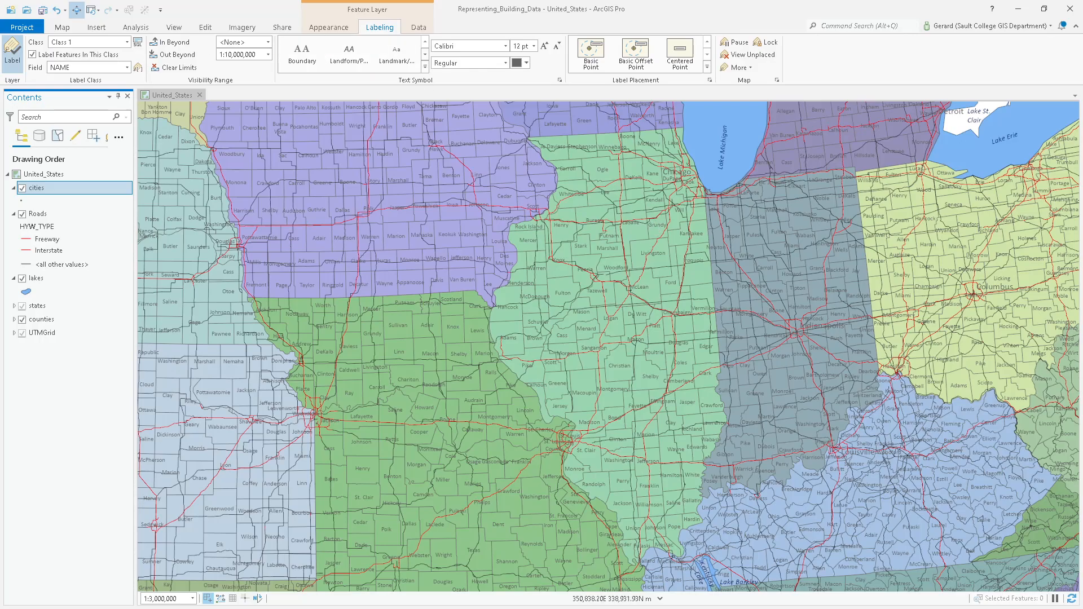
Switch to the Snipping Tool, capture the Illinois area of the map including the southern end of Lake Michigan, and copy the snip.
key("alt+Tab")
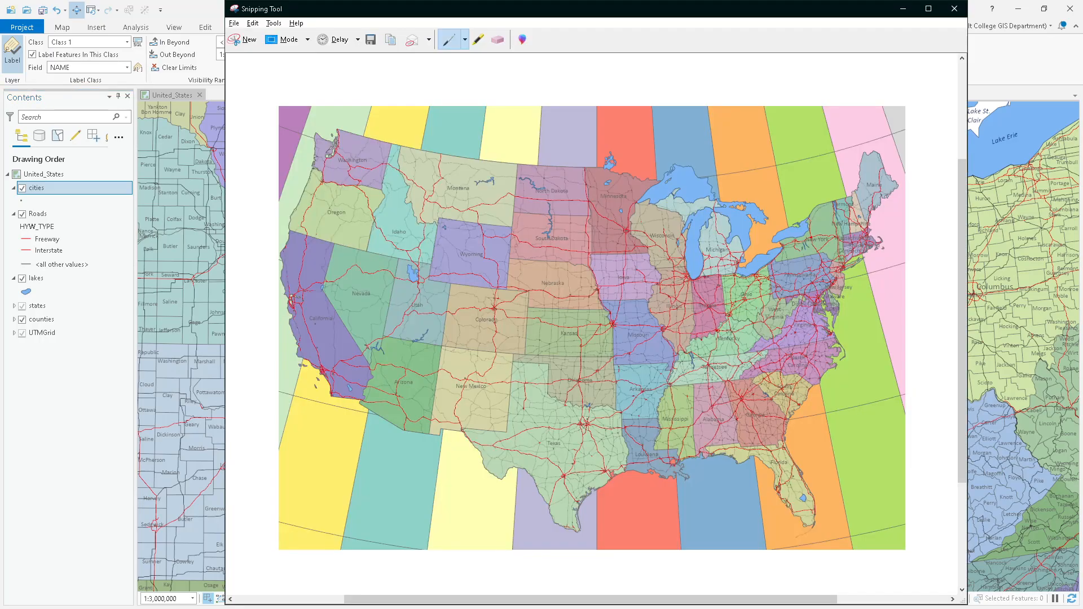
left_click(243, 39)
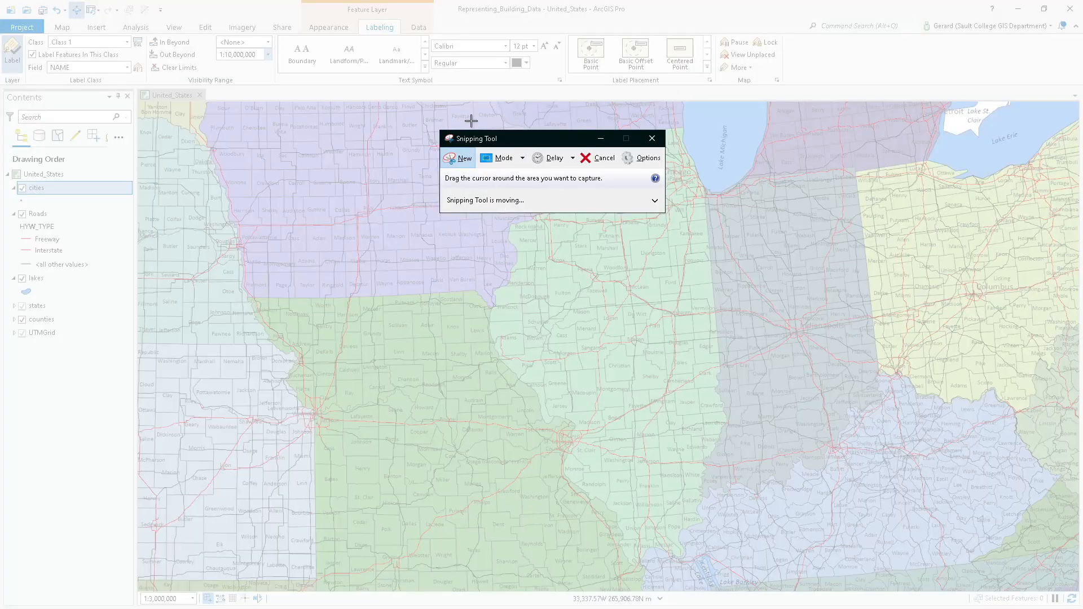
left_click_drag(466, 119, 781, 577)
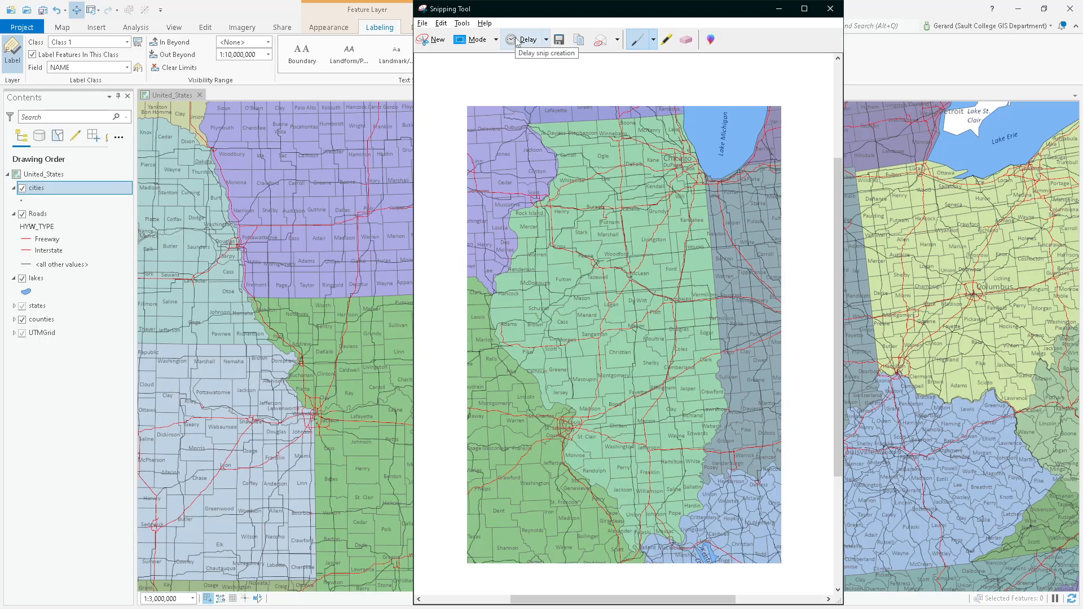
left_click(442, 26)
left_click(453, 35)
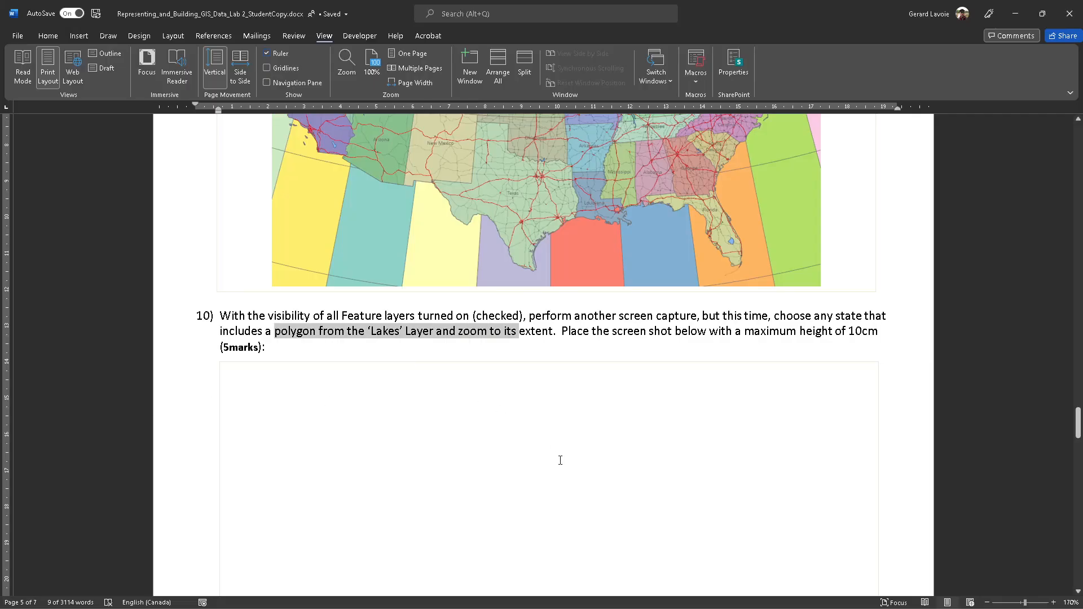
Paste the Illinois map capture into the empty frame below instruction 10 in the Word lab document.
left_click(559, 459)
key("ctrl+v")
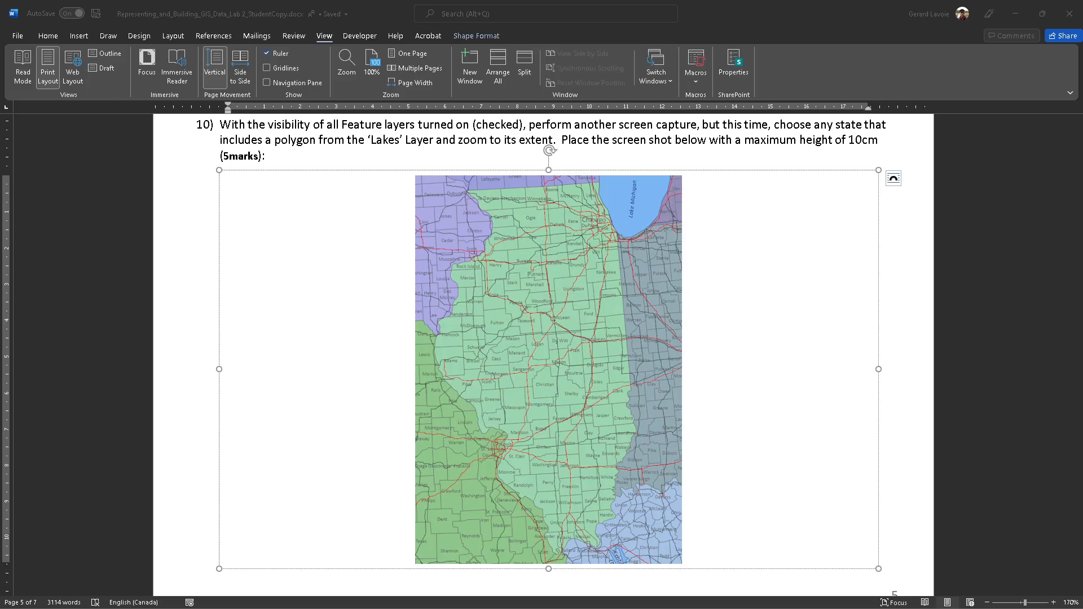
key("alt+Tab")
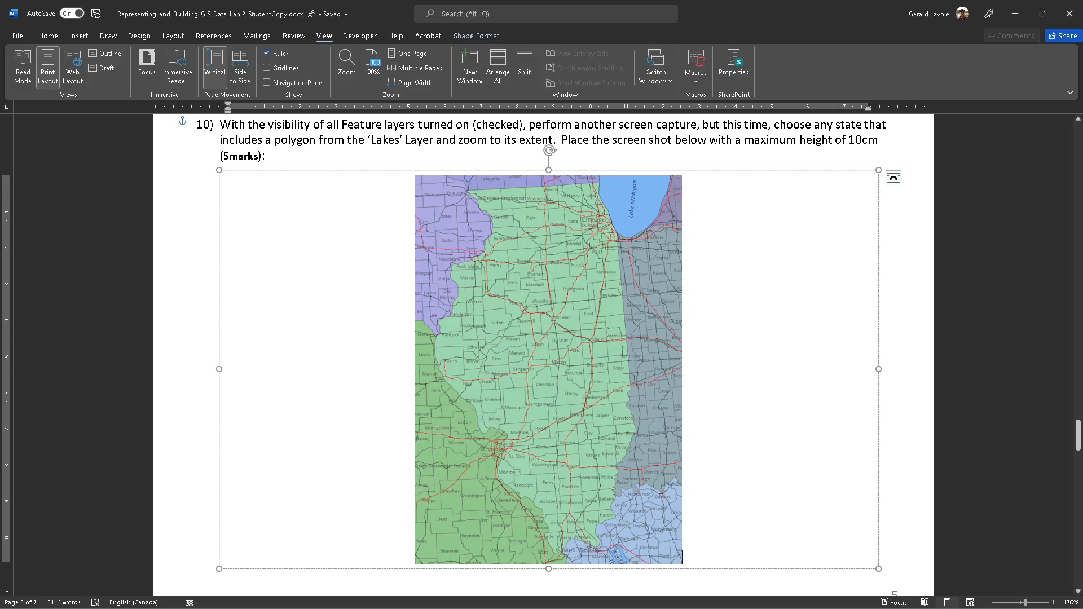
Read the Part C heading and instructions, and review the map captures placed under instructions 9 and 10.
scroll(421, 391, "down", 6)
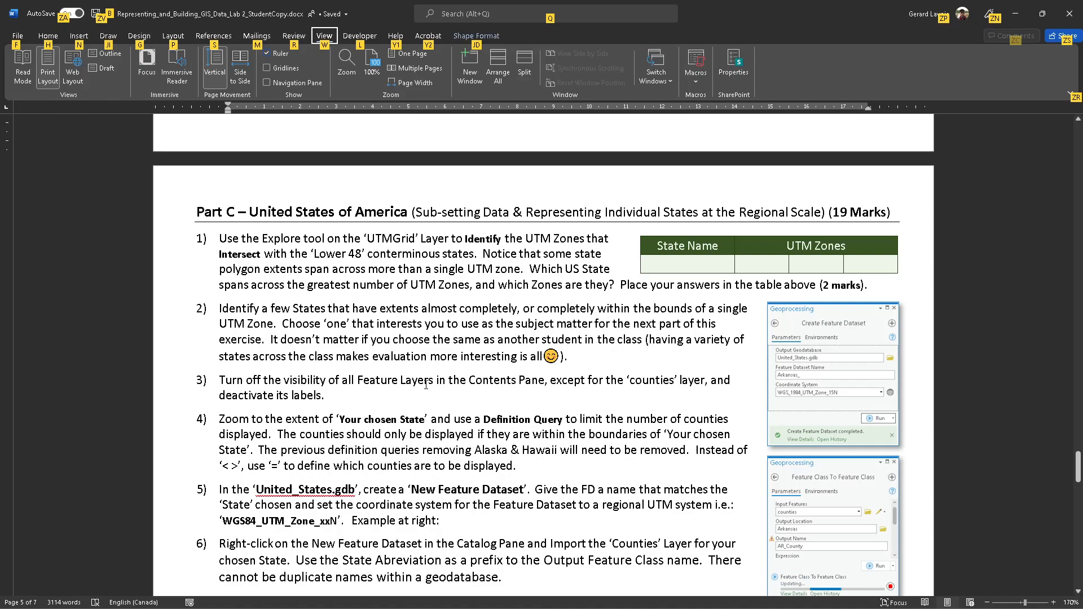
left_click_drag(416, 212, 805, 205)
left_click(723, 208)
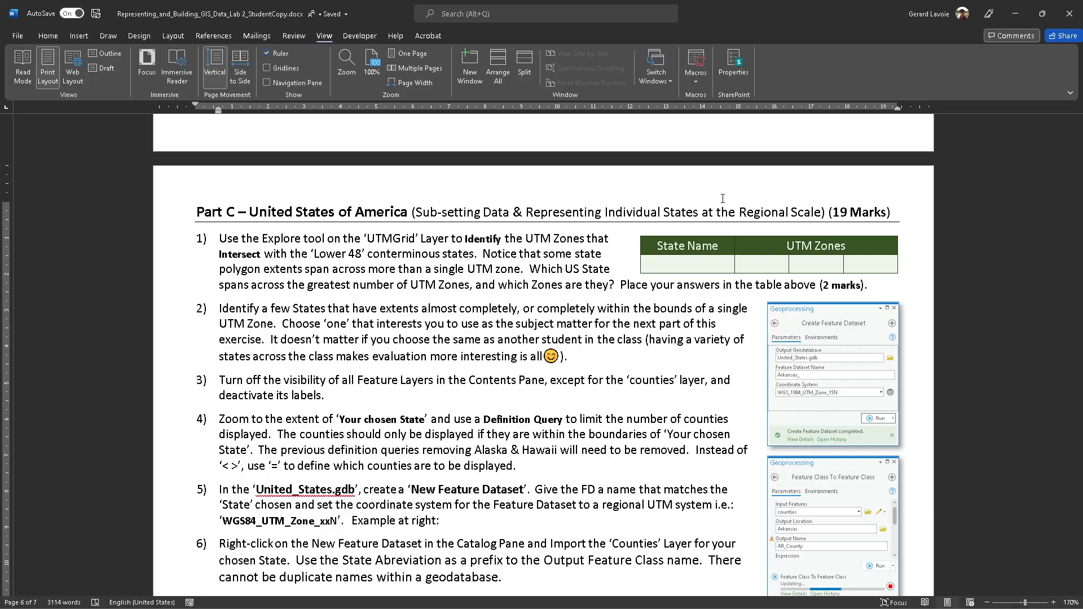
left_click_drag(841, 213, 877, 213)
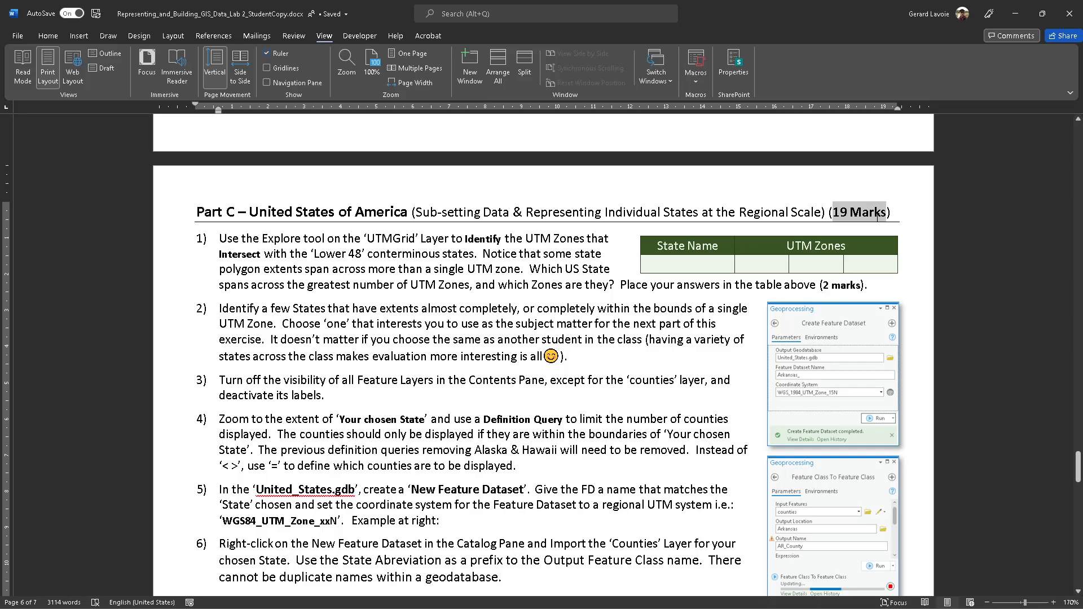
left_click(850, 220)
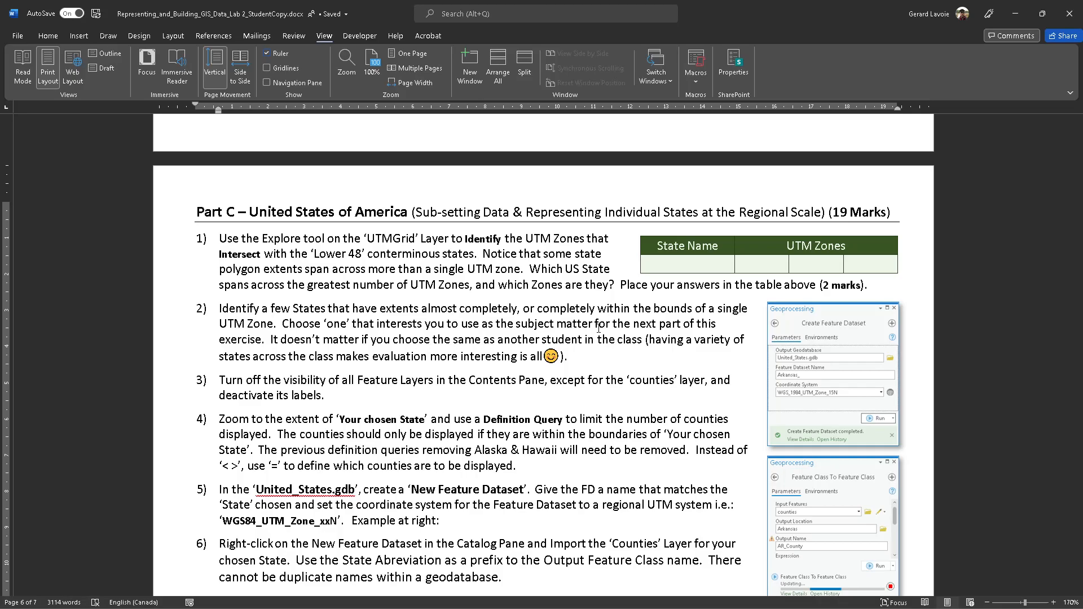
scroll(714, 268, "up", 8)
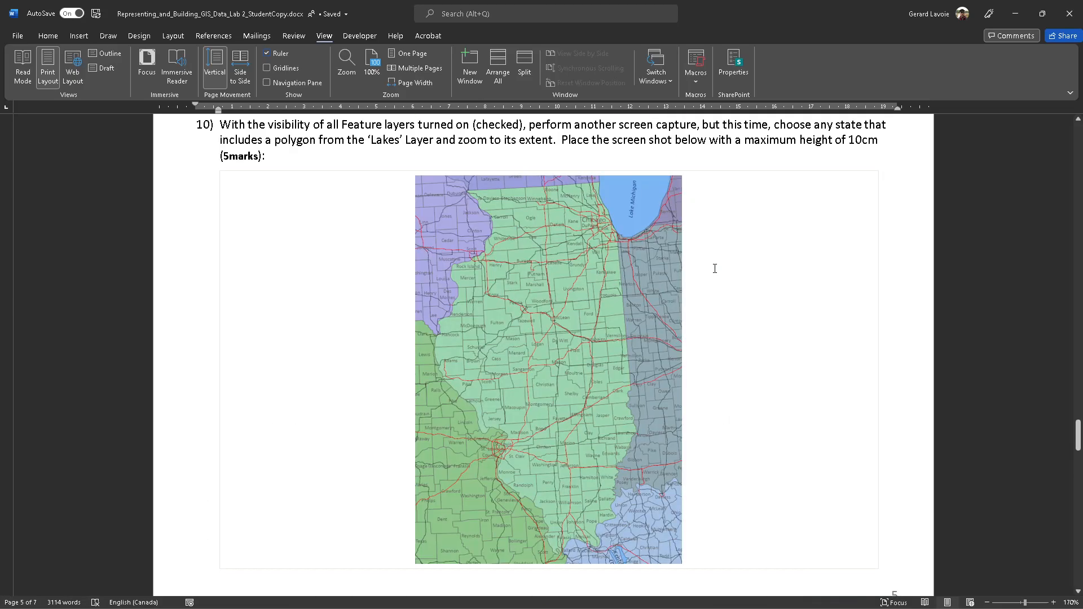
scroll(714, 268, "up", 6)
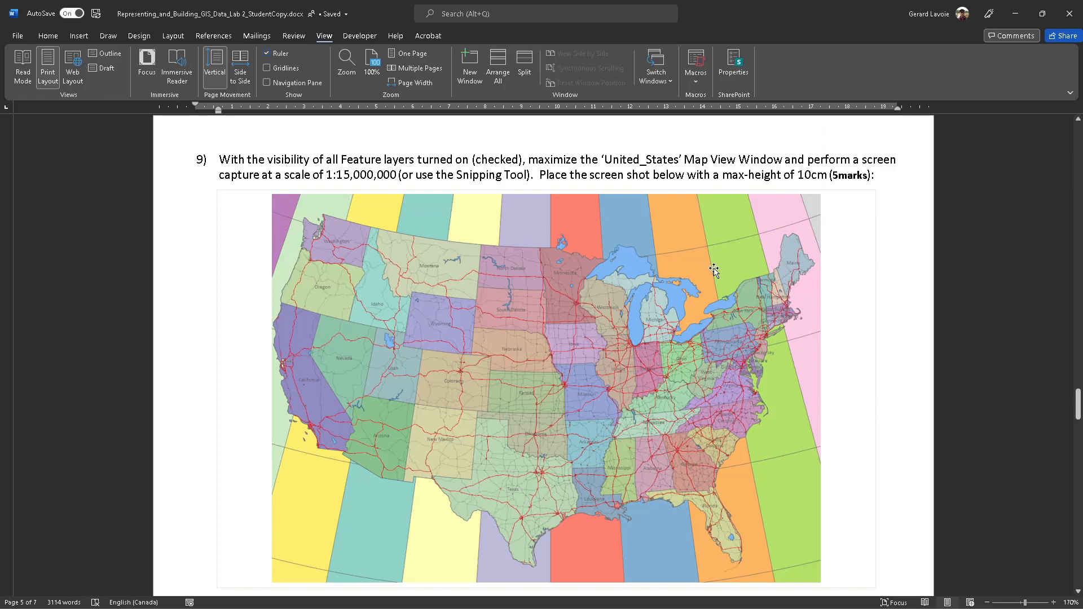
Switch back to ArcGIS Pro and display the project's Catalog pane.
key("alt+Tab")
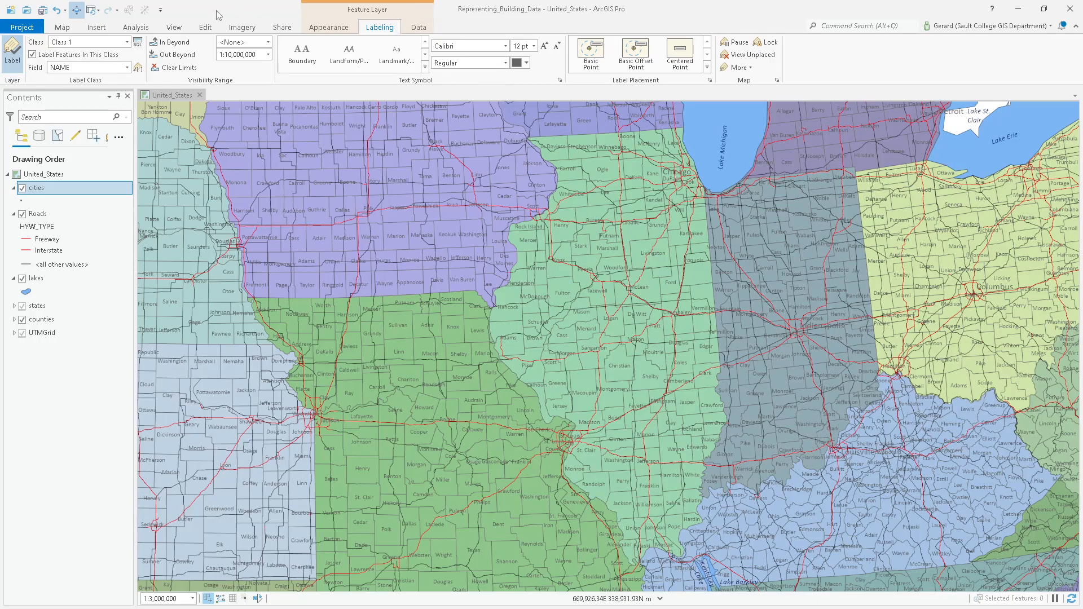
left_click(174, 29)
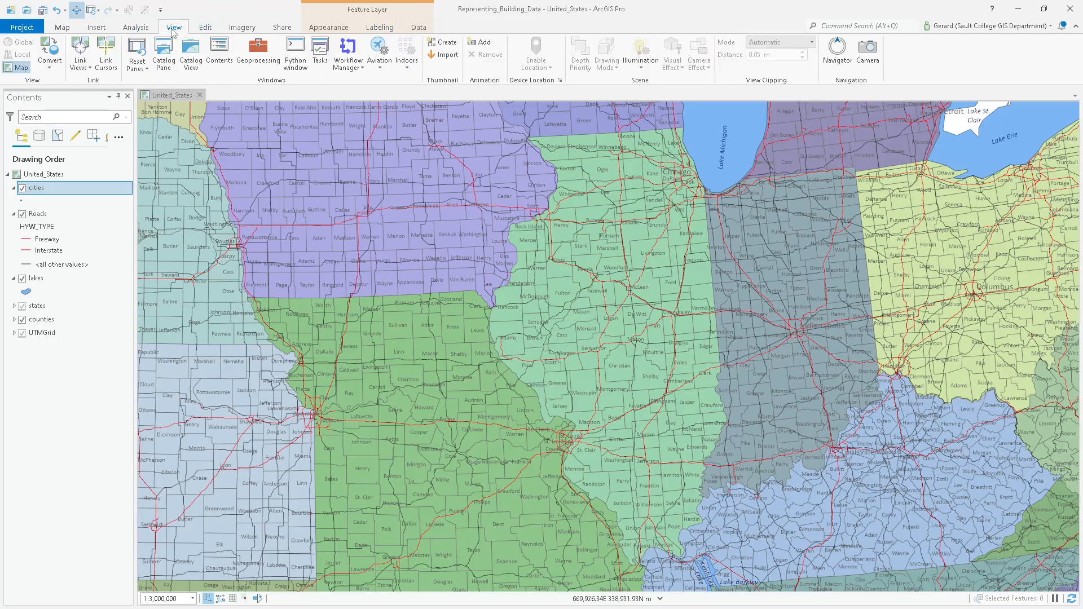
left_click(168, 61)
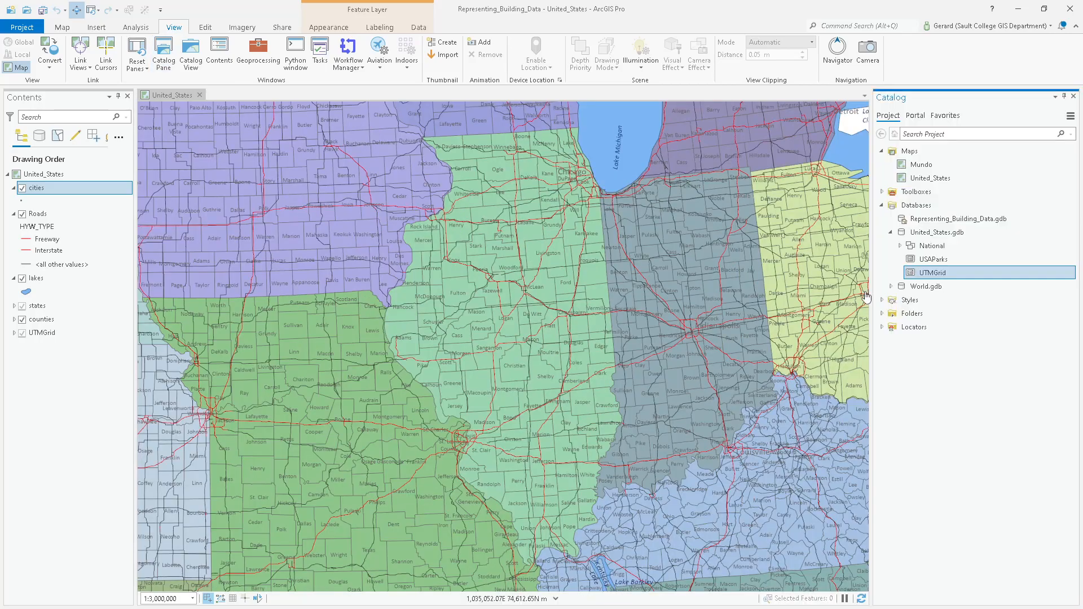
mouse_move(961, 276)
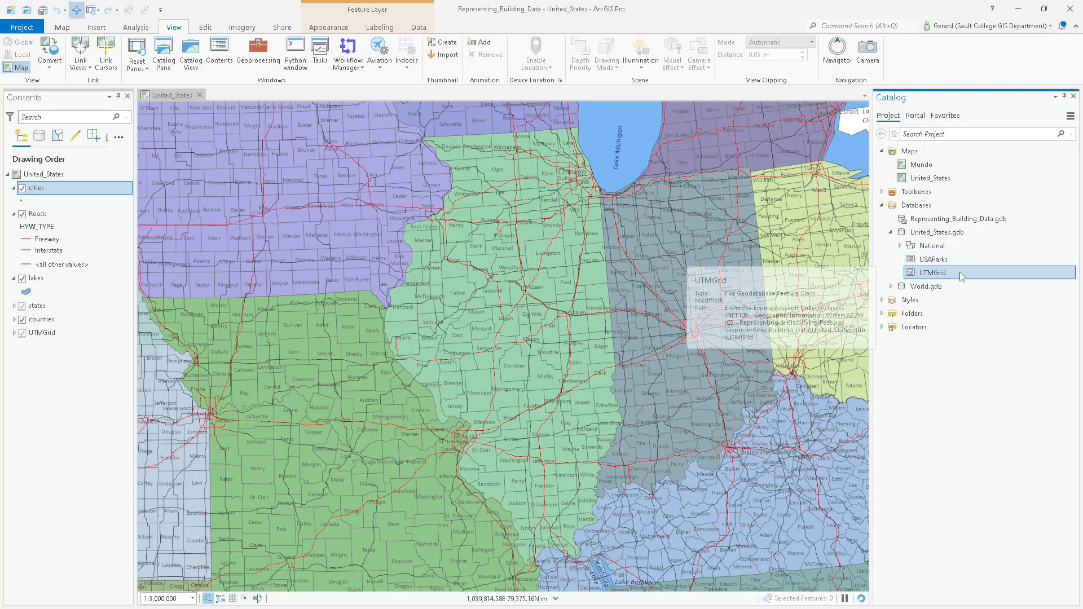
Add a folder connection to the United States folder inside NET108_GIS > Data.
right_click(936, 314)
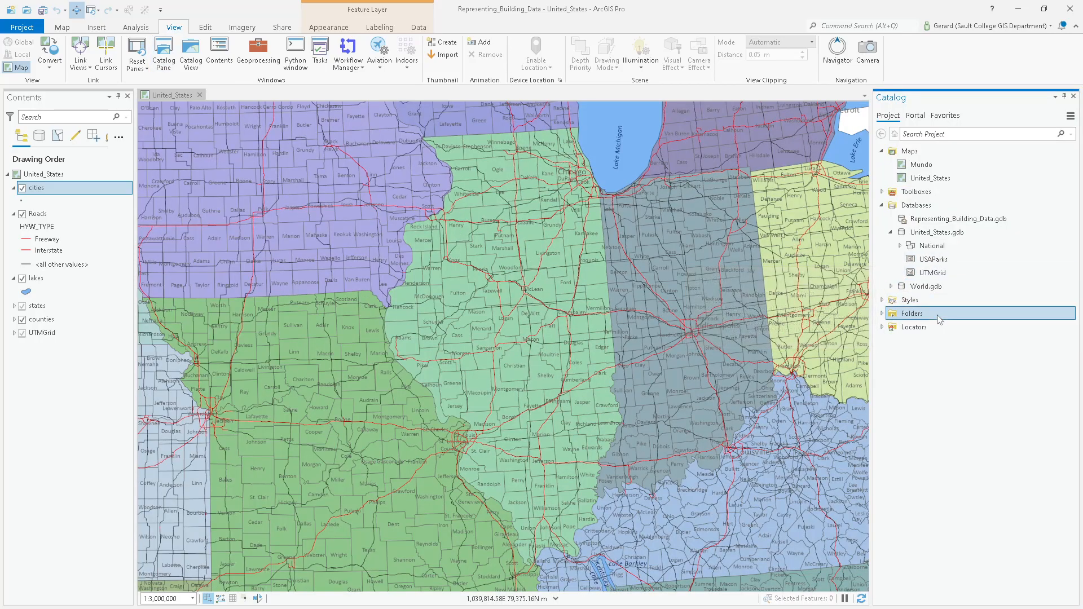
left_click(965, 328)
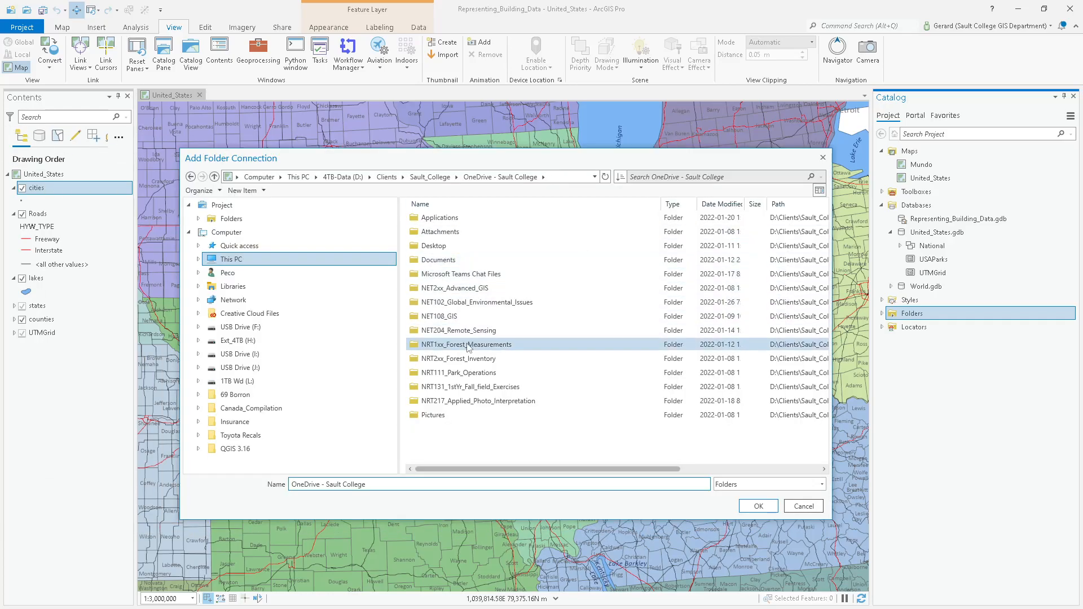
double_click(461, 318)
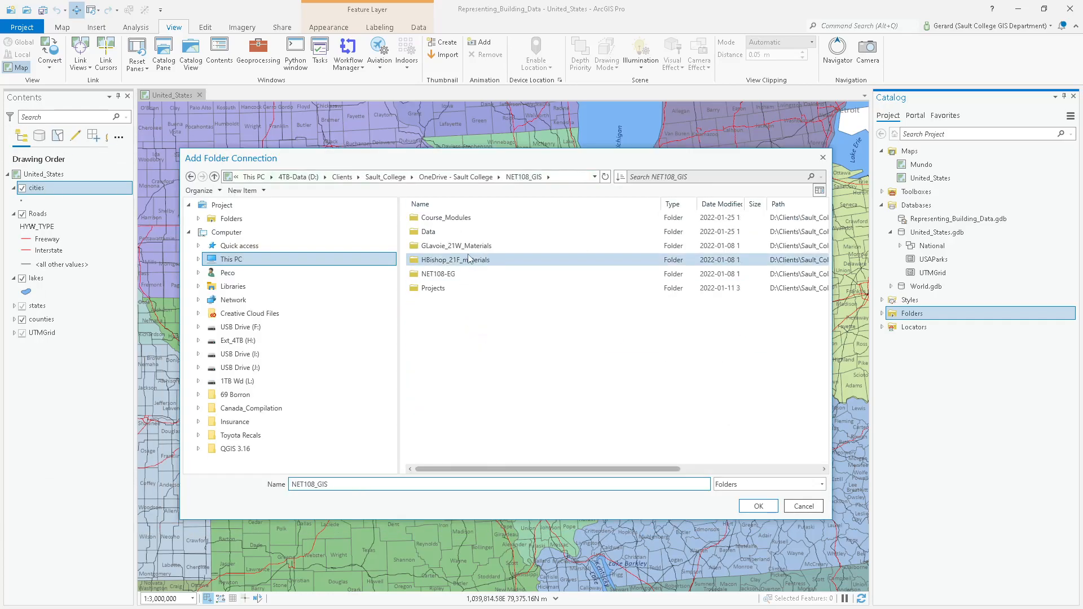
double_click(443, 232)
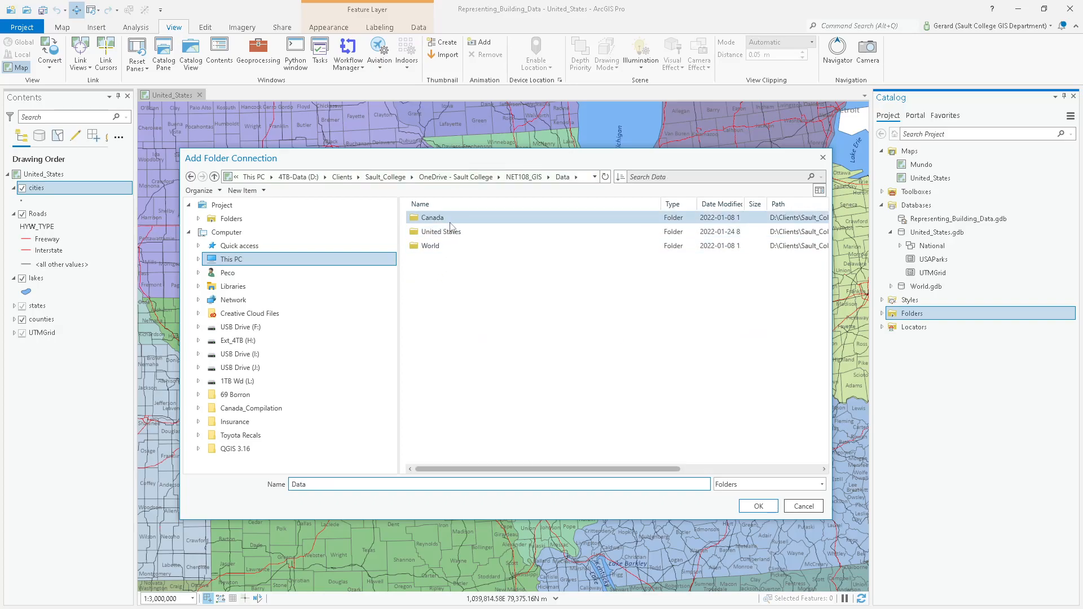
double_click(449, 236)
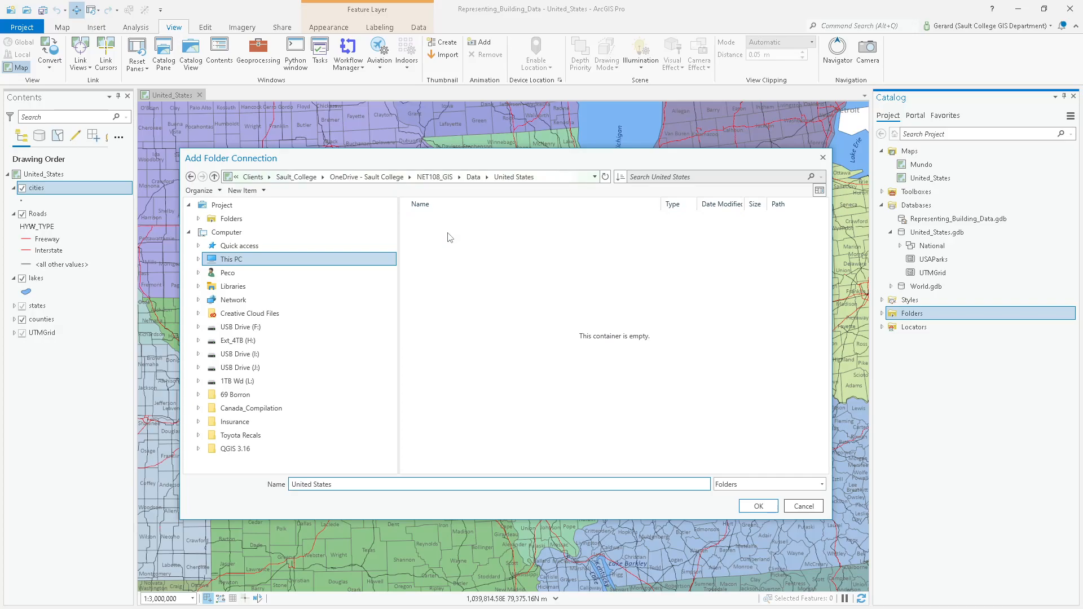
left_click(474, 177)
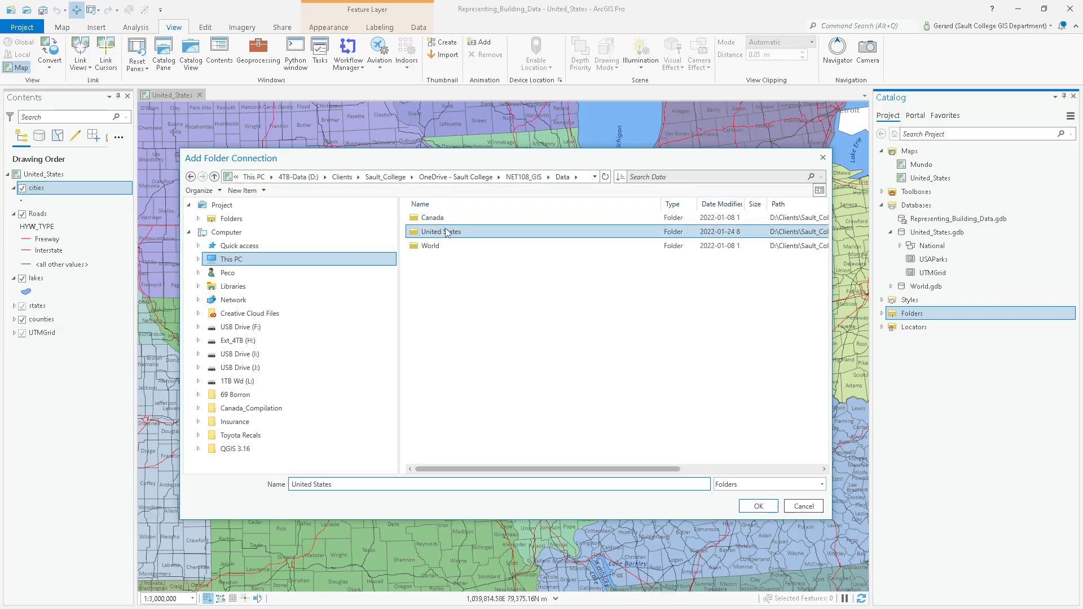
left_click(758, 506)
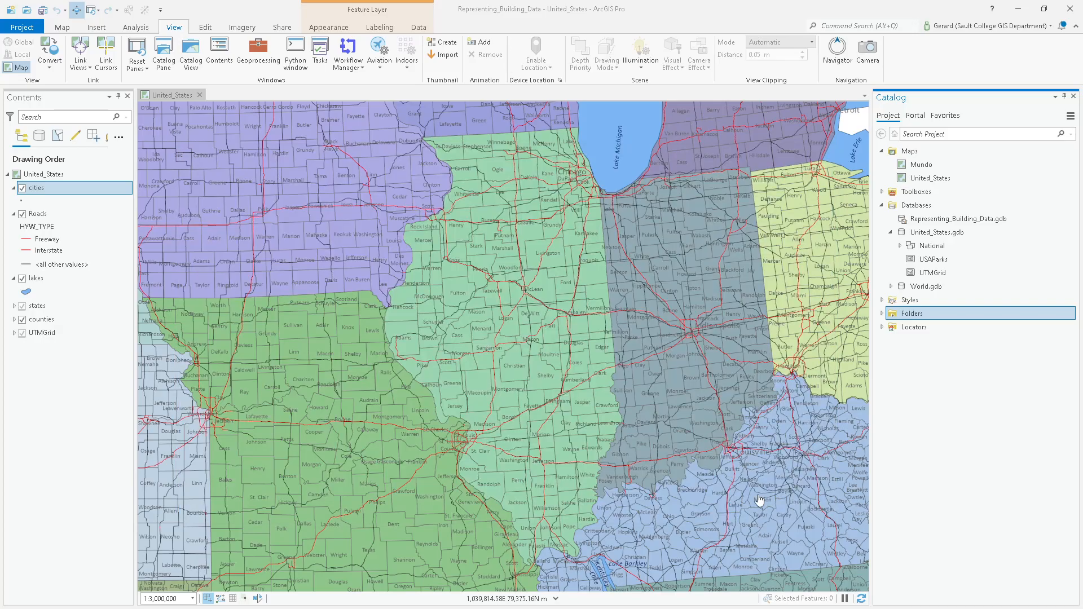
Expand the connected United States folder and its USA_Tigerline_2021.gdb, and examine the state feature datasets inside.
left_click(882, 314)
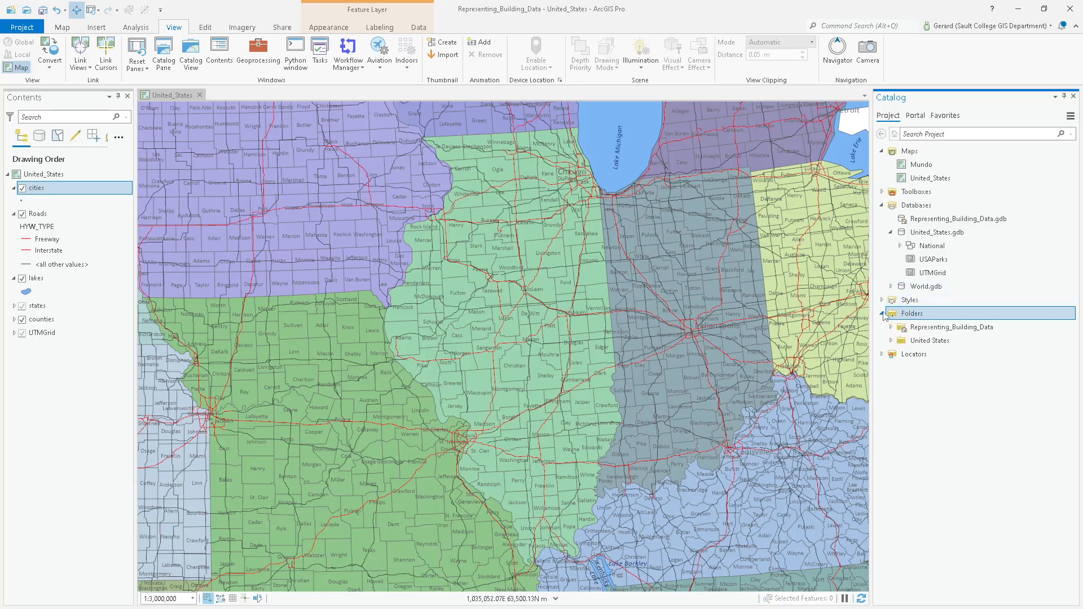
left_click(891, 341)
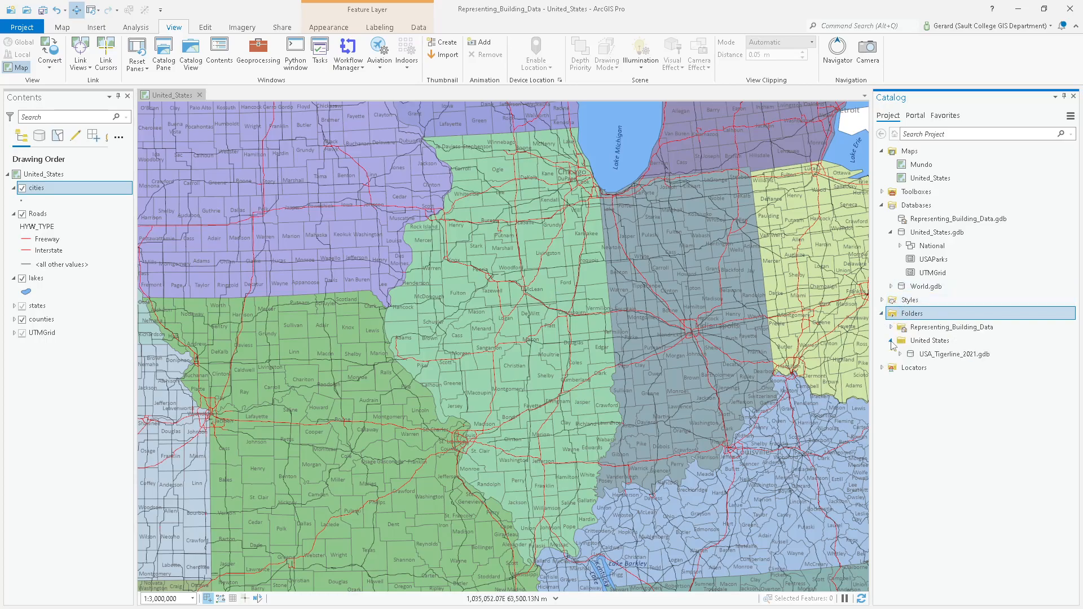
left_click(965, 356)
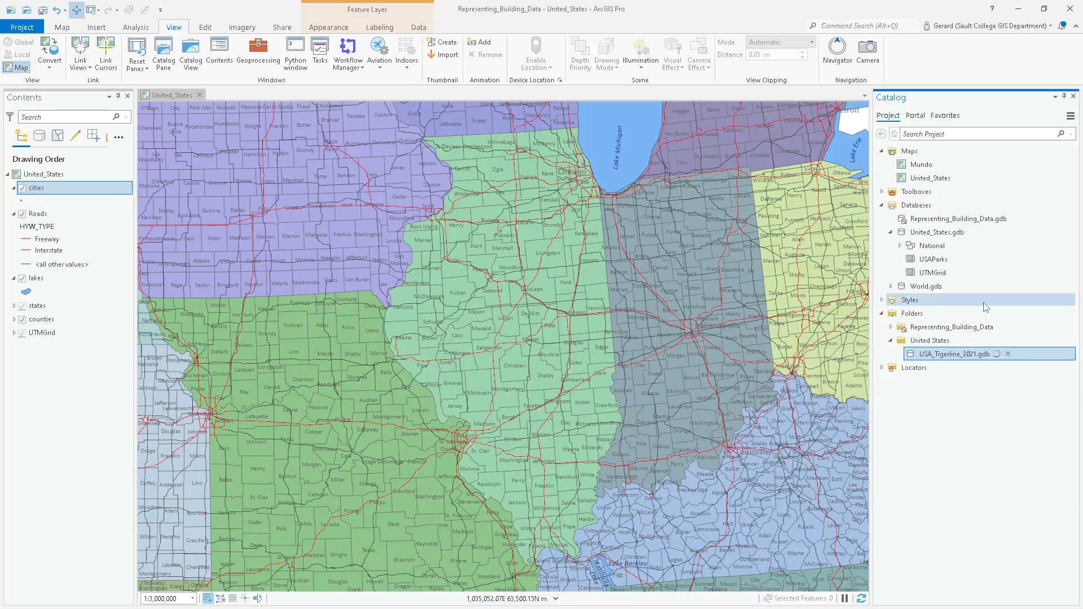
scroll(1018, 404, "down", 5)
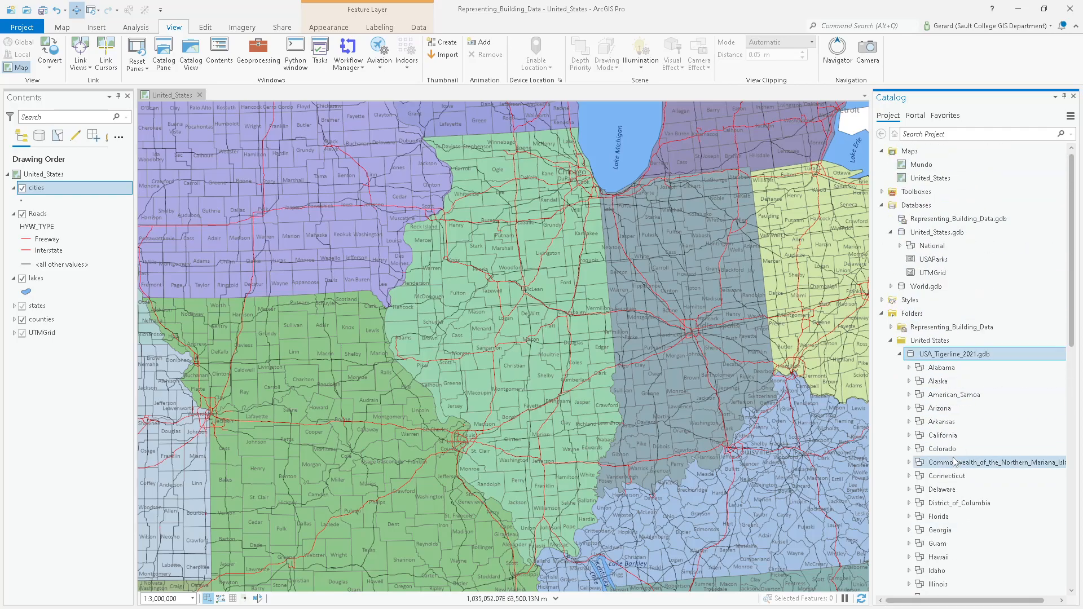
scroll(954, 462, "down", 3)
scroll(953, 462, "up", 7)
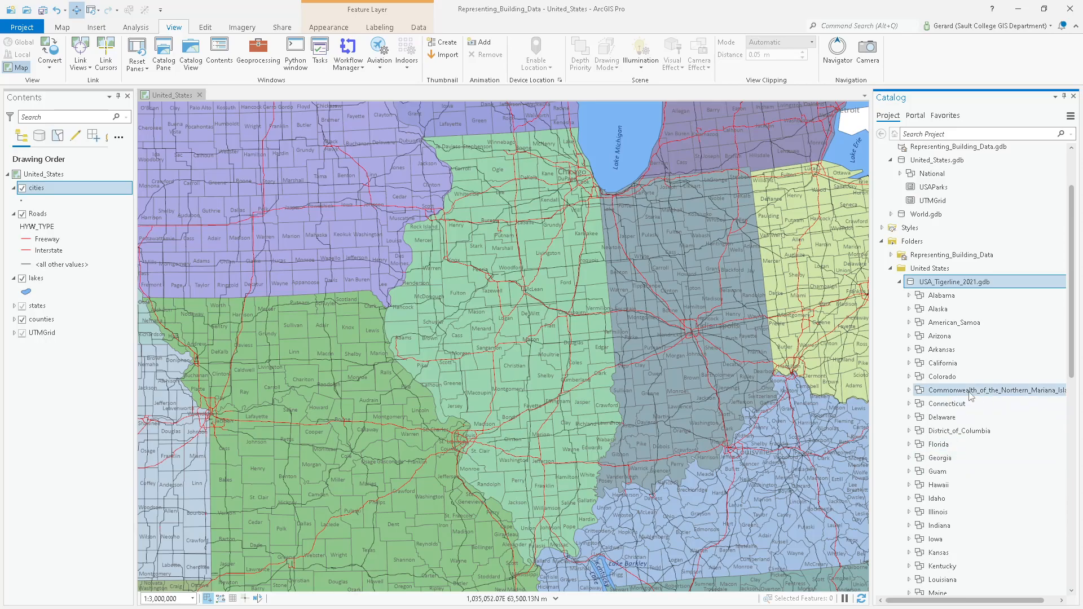
Add the AreaWater_2021_17 and LinearWater_2021_17 feature classes from the geodatabase's Illinois dataset to the United_States map.
scroll(969, 395, "down", 3)
left_click(950, 367)
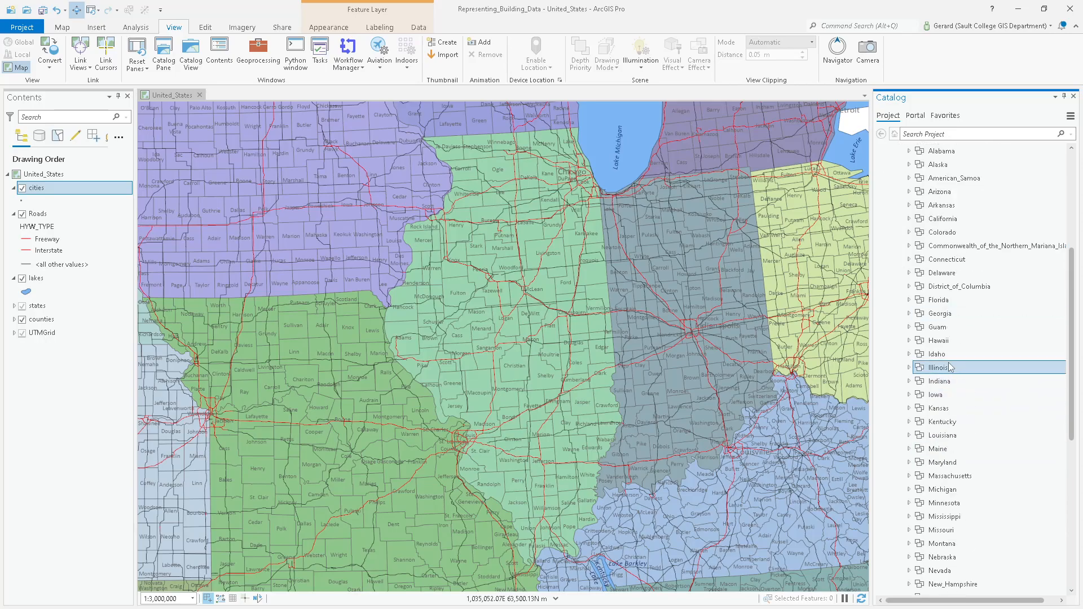
left_click(908, 368)
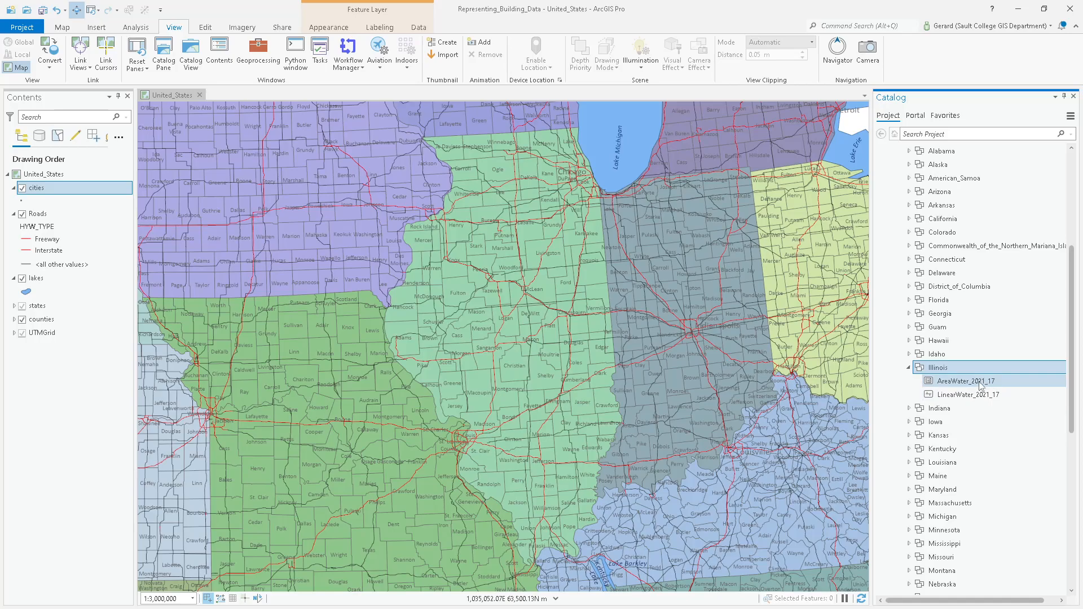
left_click_drag(982, 387, 573, 338)
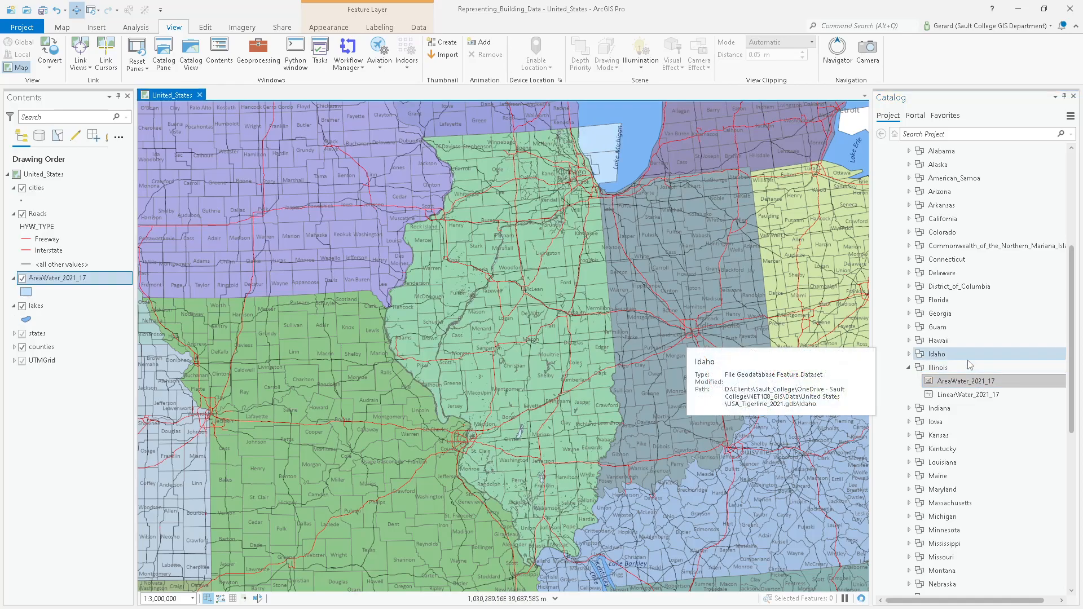
left_click_drag(977, 396, 544, 352)
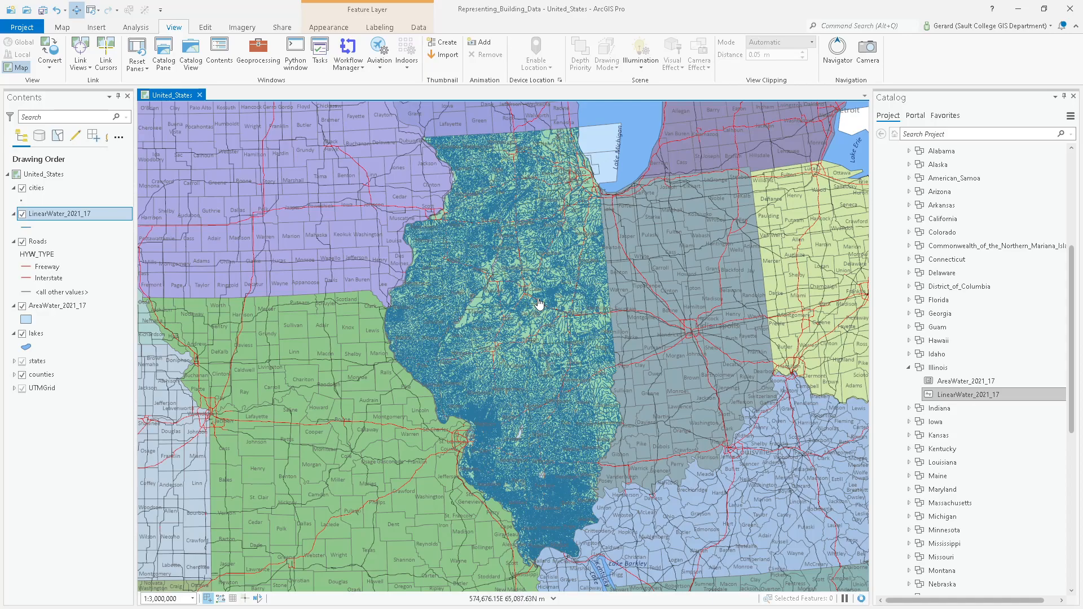
Start a new definition query for the LinearWater_2021_17 layer.
scroll(542, 307, "up", 4)
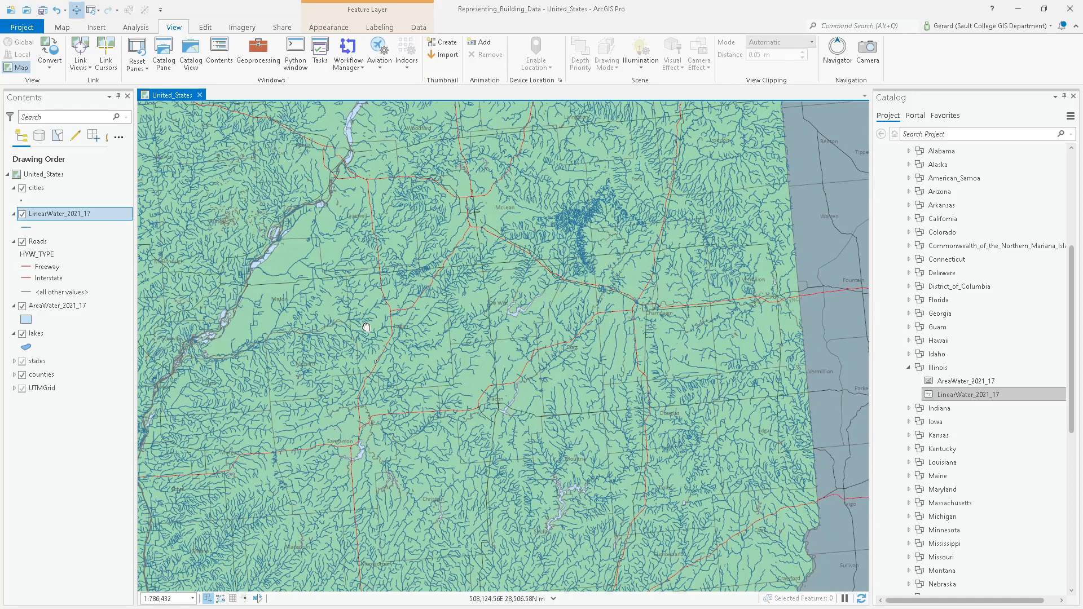
left_click_drag(365, 326, 721, 258)
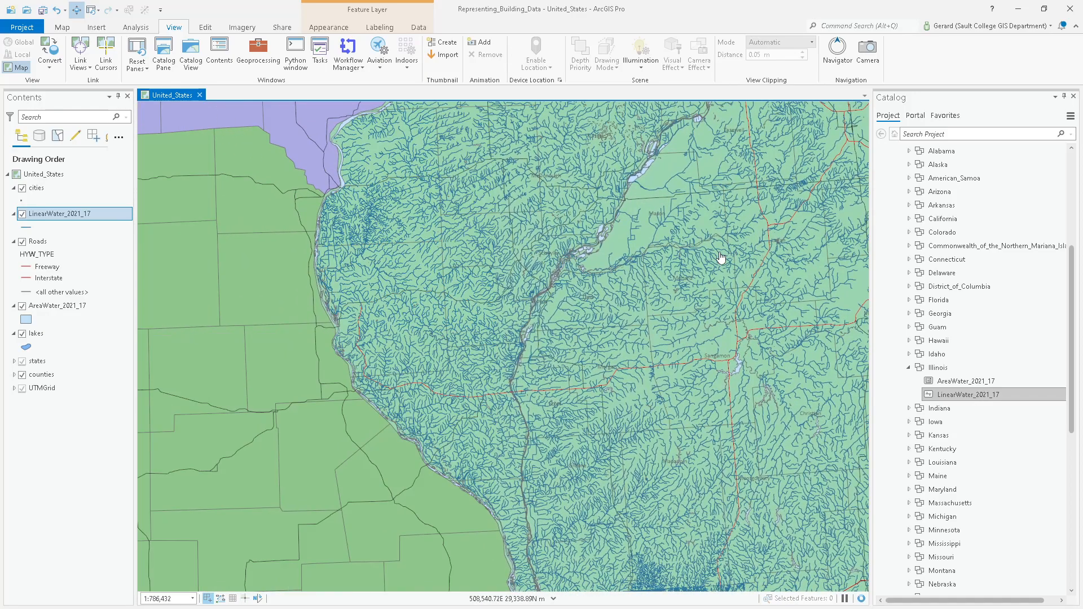
left_click_drag(756, 223, 558, 322)
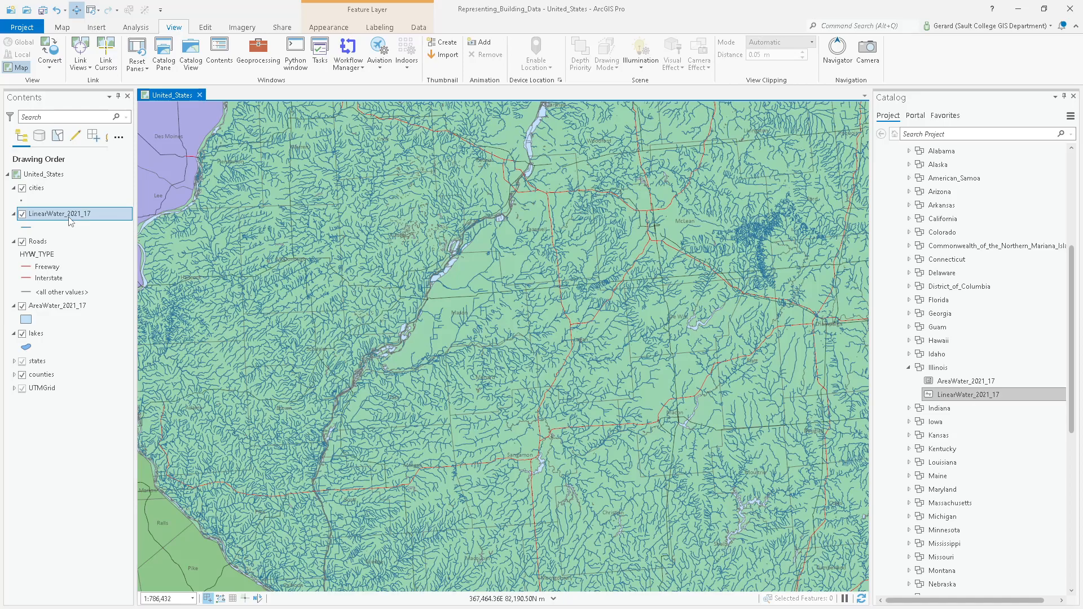
left_click(419, 28)
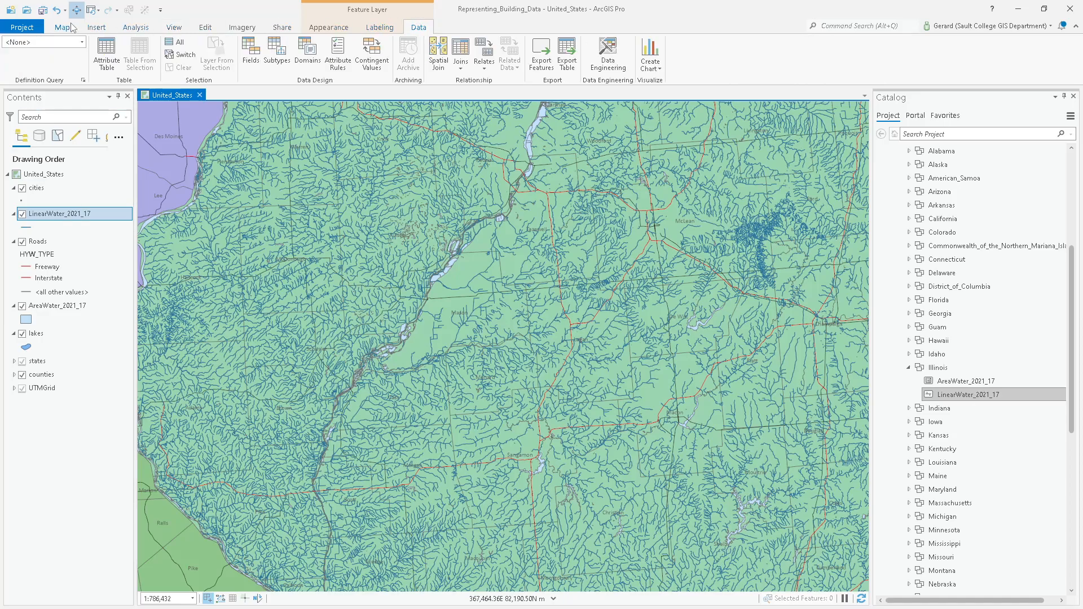
left_click(83, 80)
left_click(571, 305)
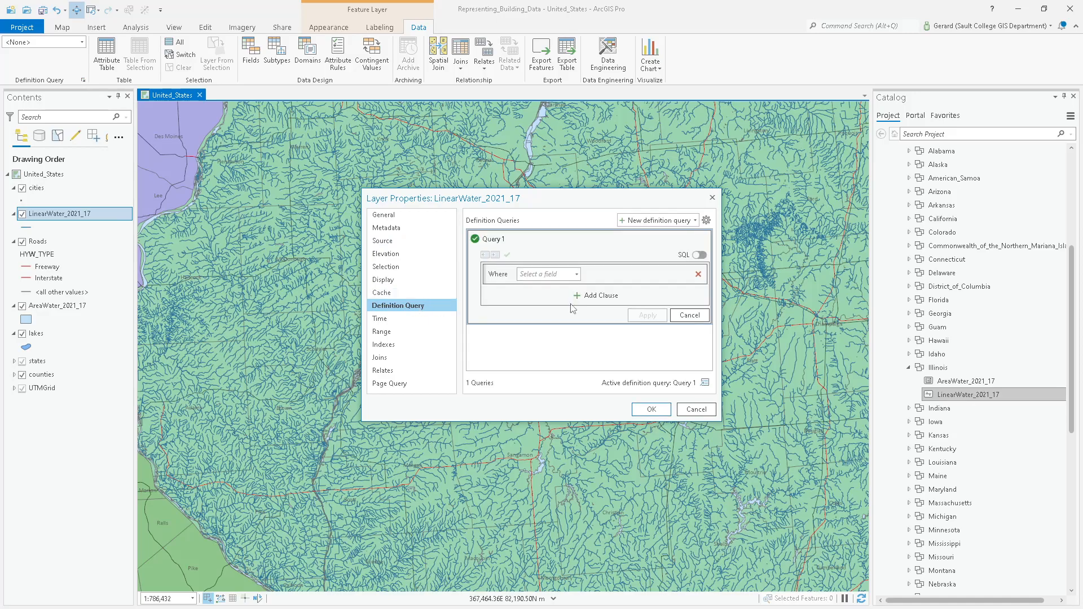
Build the query's clause on the FULLNAME field, choosing its operator and value, and apply it to the layer.
left_click(577, 275)
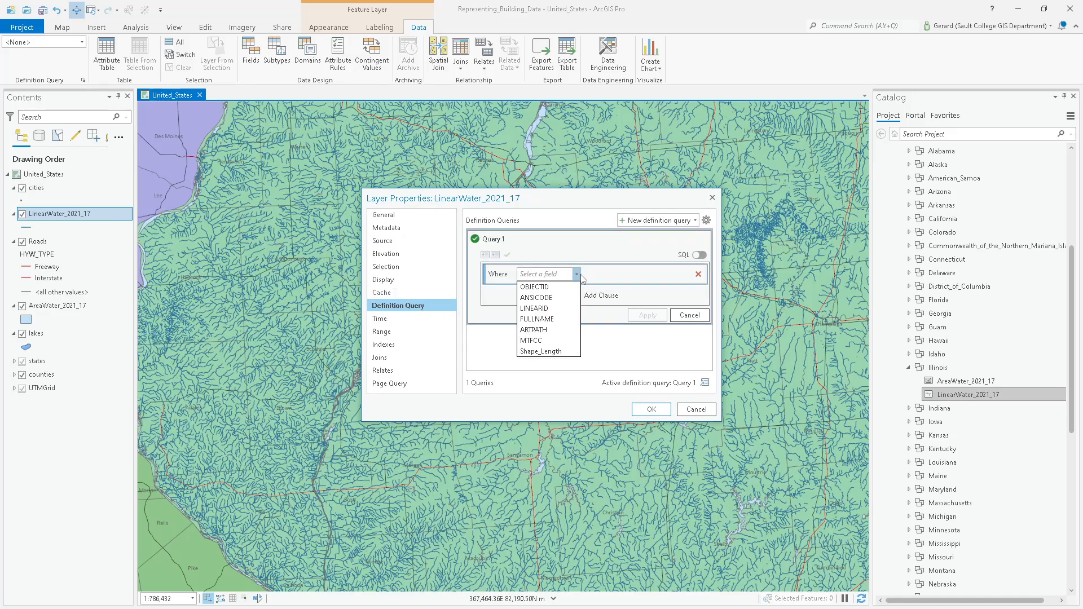
left_click(538, 320)
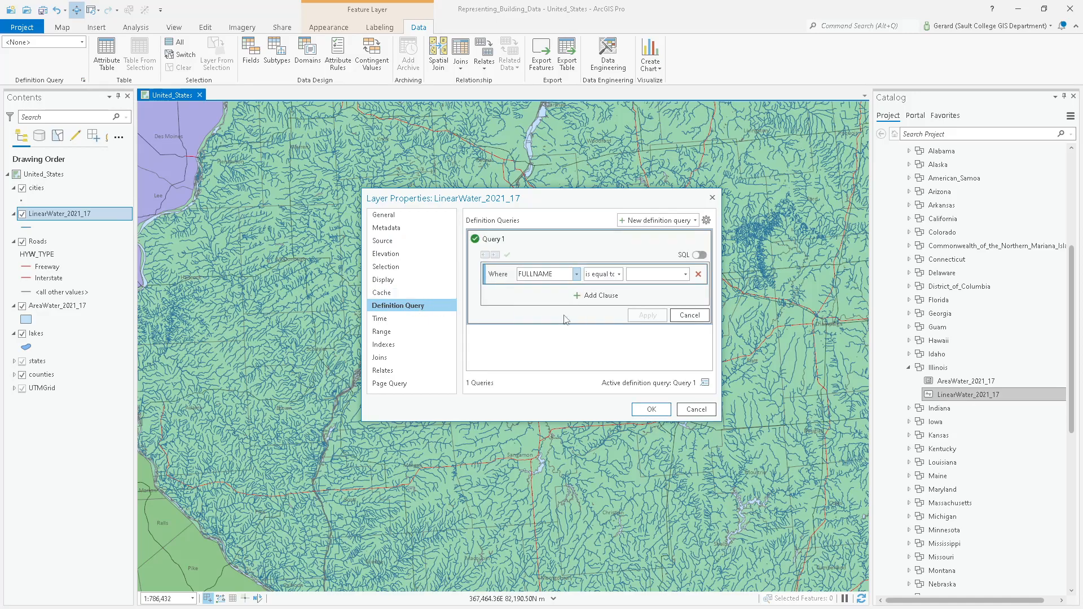
left_click(620, 275)
left_click(599, 298)
left_click(685, 275)
left_click(667, 287)
left_click(649, 314)
left_click(649, 409)
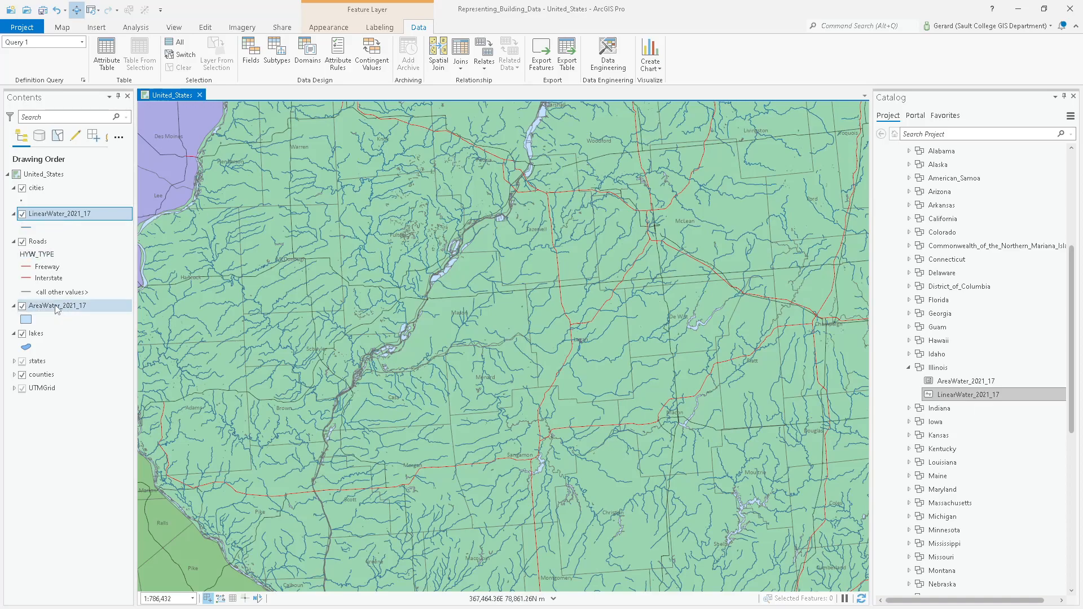
Hide the original lakes layer on the map.
left_click(23, 334)
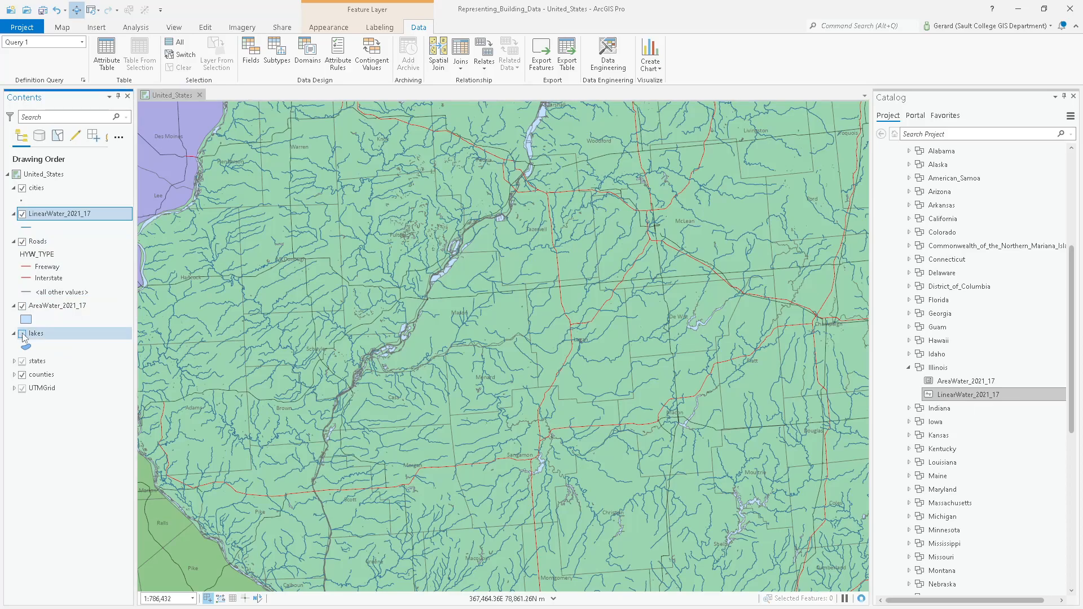
scroll(584, 376, "down", 2)
scroll(585, 376, "down", 2)
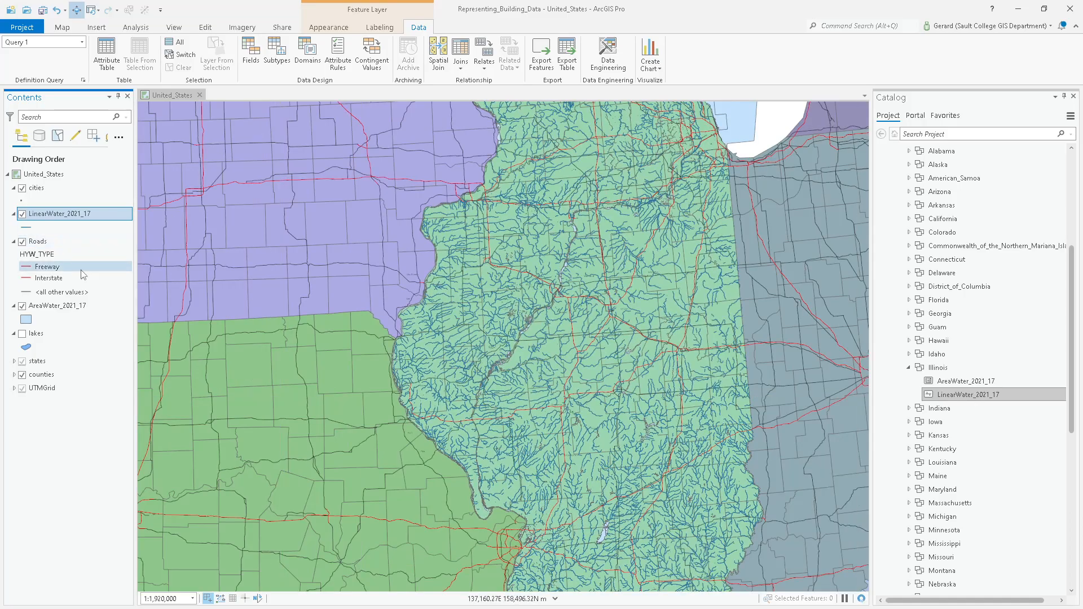
Restyle the LinearWater_2021_17 line symbol with a muted dark blue color and a 0.2 pt width.
left_click(28, 227)
left_click_drag(459, 219, 564, 227)
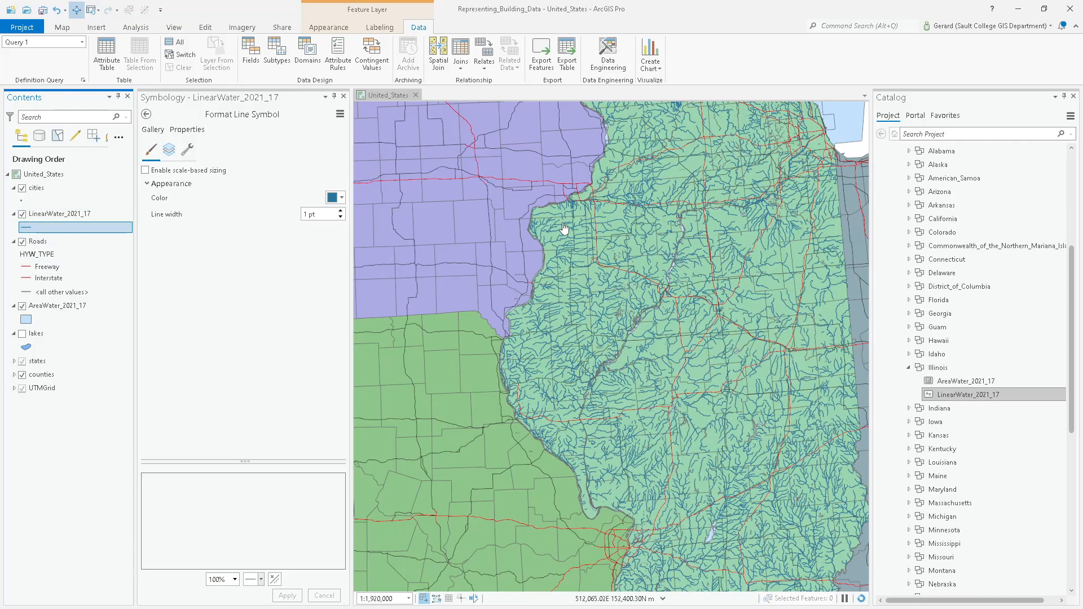
left_click(333, 199)
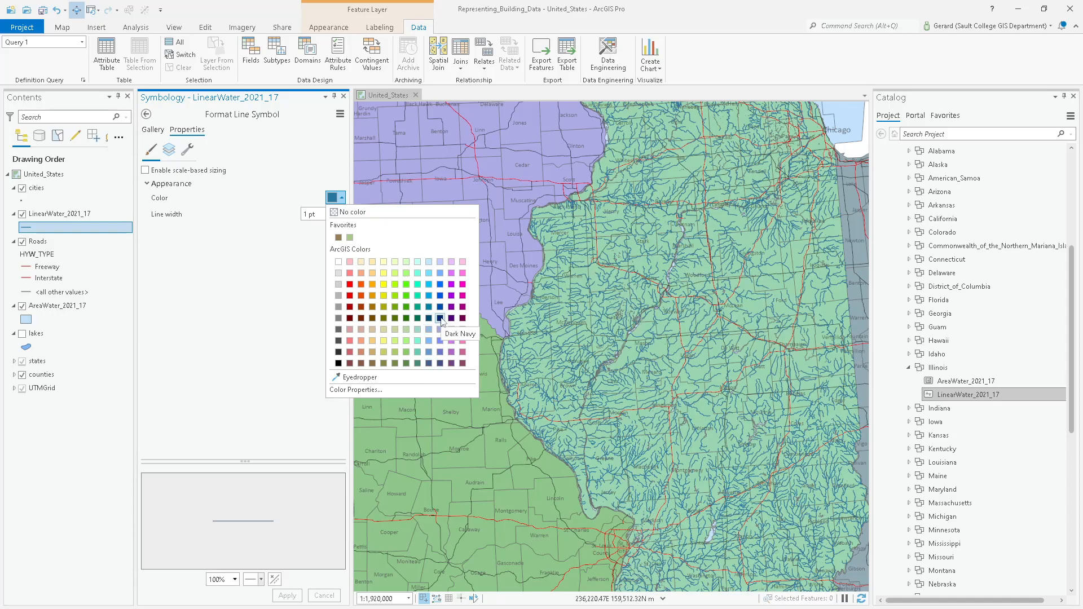
left_click(429, 362)
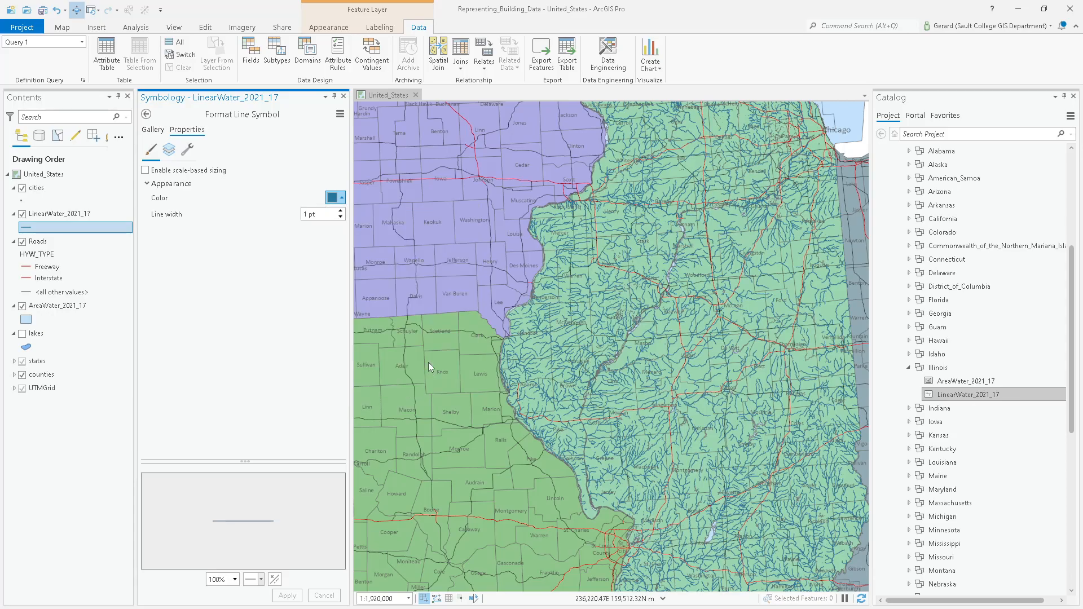
left_click(319, 214)
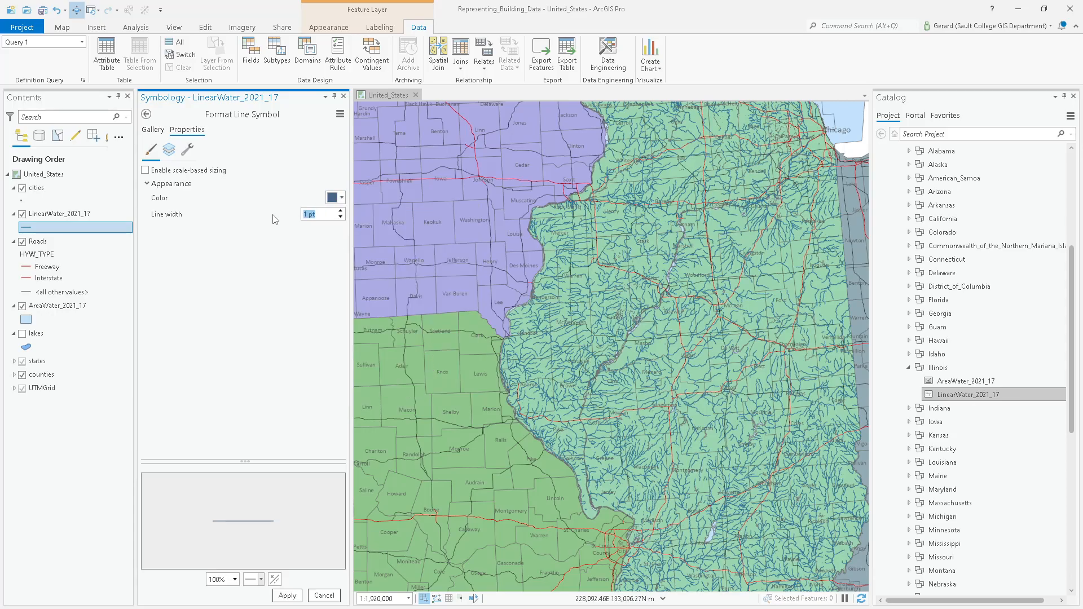
key("Return")
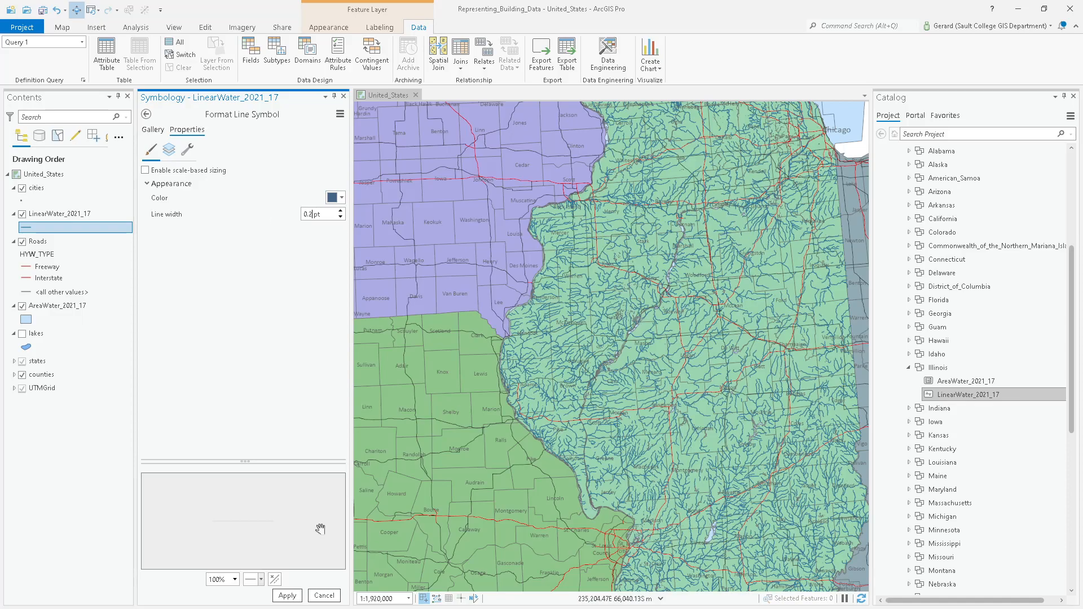
left_click(287, 595)
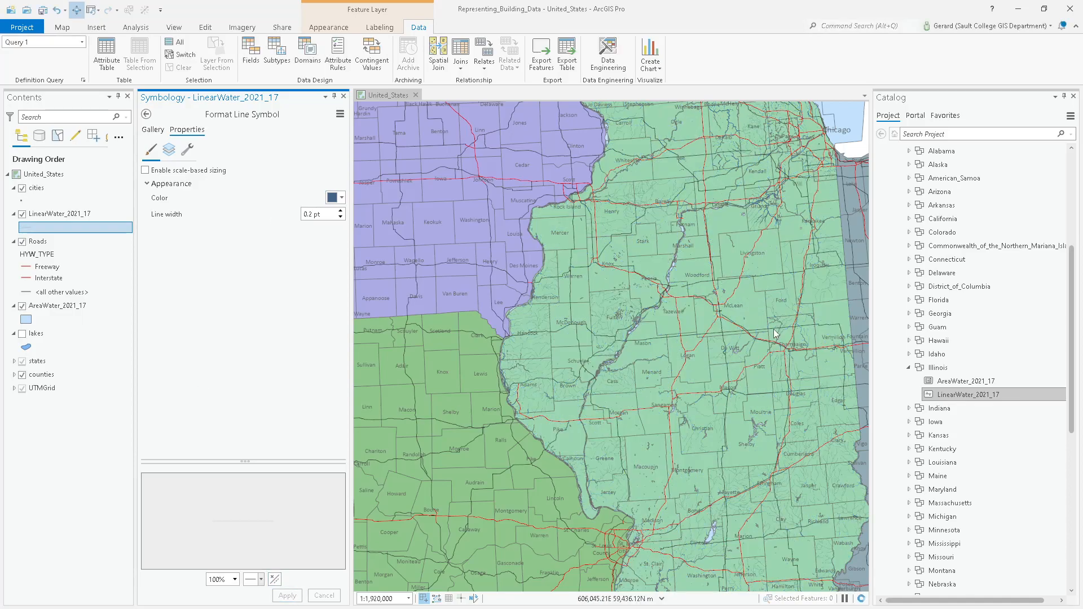
Examine the river's water polygons and streams upstream from the Peoria area through Woodford and Marshall counties.
scroll(717, 311, "up", 2)
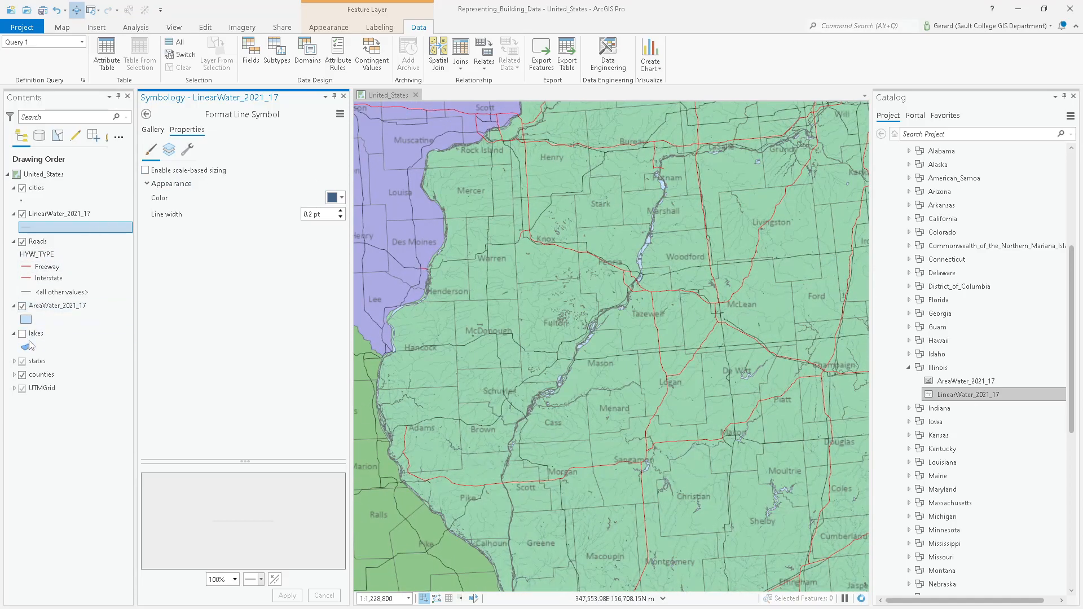
scroll(627, 254, "up", 8)
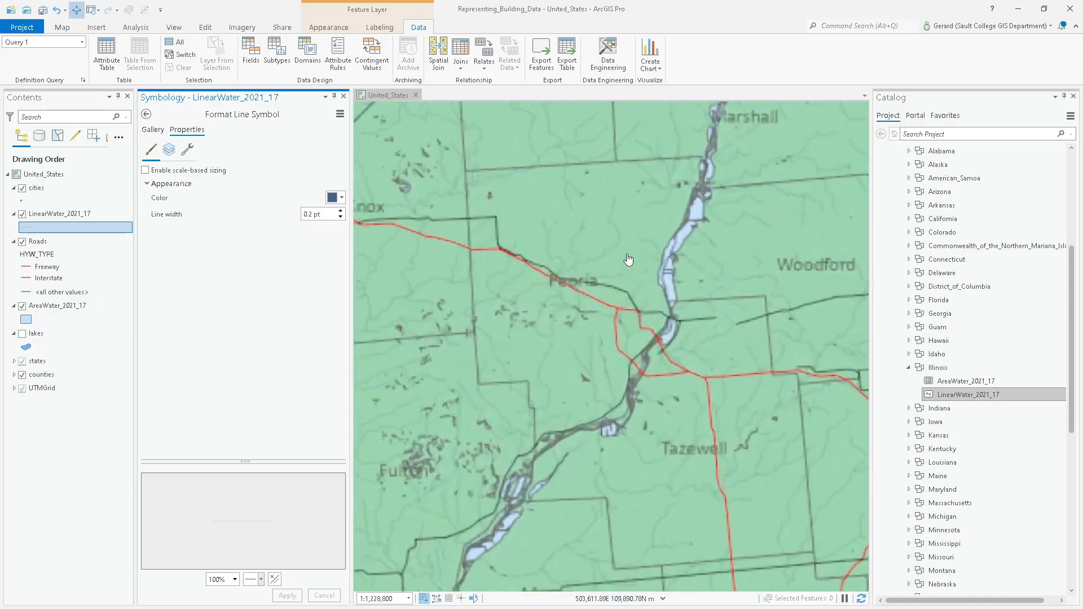
left_click_drag(702, 279, 525, 397)
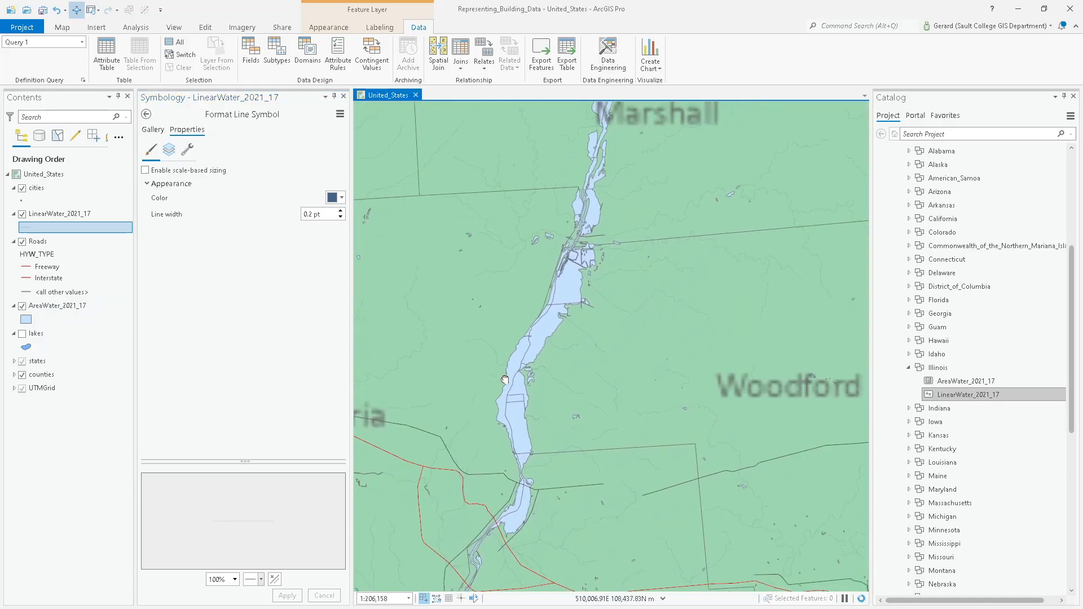
left_click_drag(582, 235, 530, 423)
left_click_drag(597, 204, 570, 418)
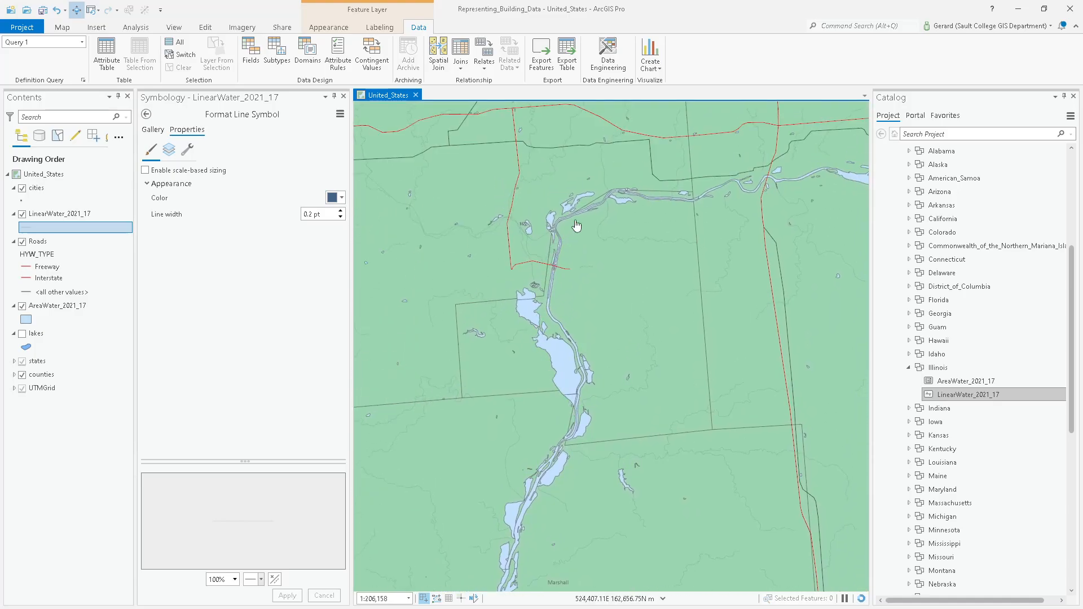
left_click_drag(834, 184, 476, 274)
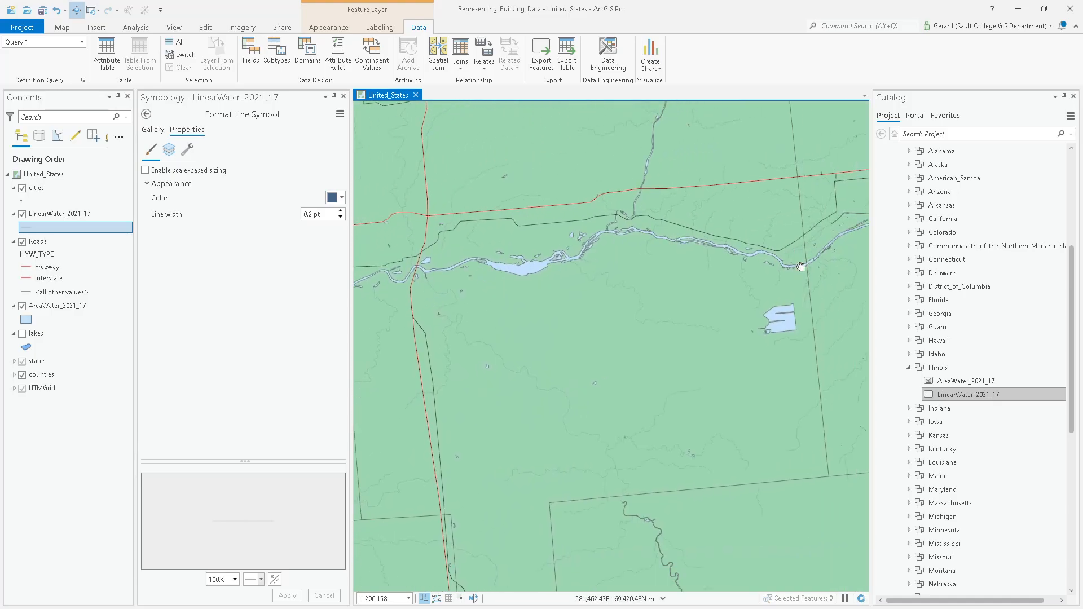
left_click_drag(803, 262, 652, 435)
Inspect the attributes of the large comb-shaped water polygon in eastern LaSalle County.
scroll(686, 402, "up", 5)
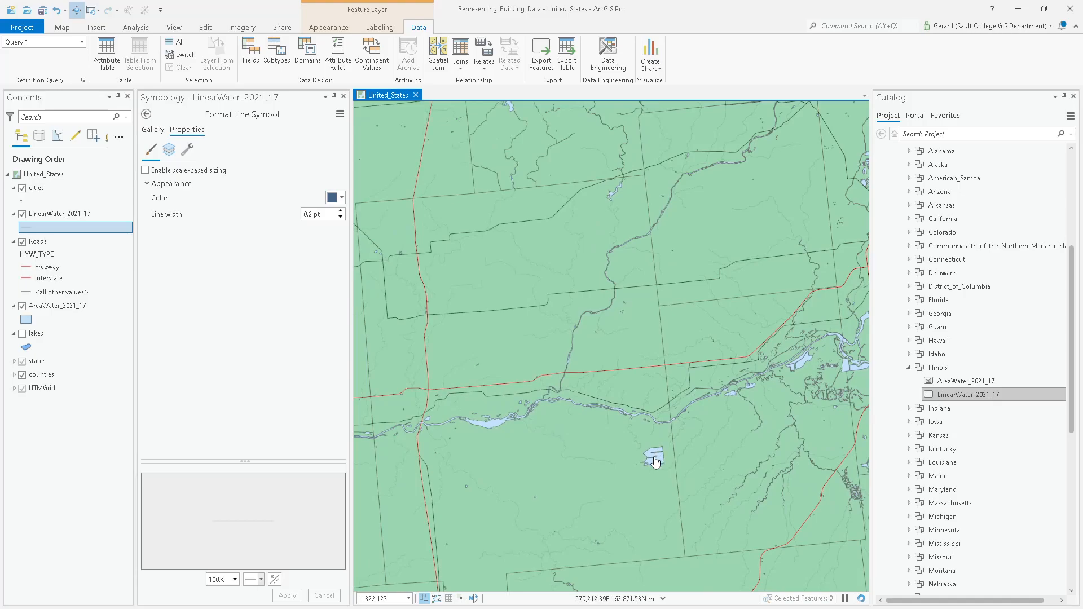
scroll(656, 464, "up", 5)
left_click_drag(684, 465, 595, 265)
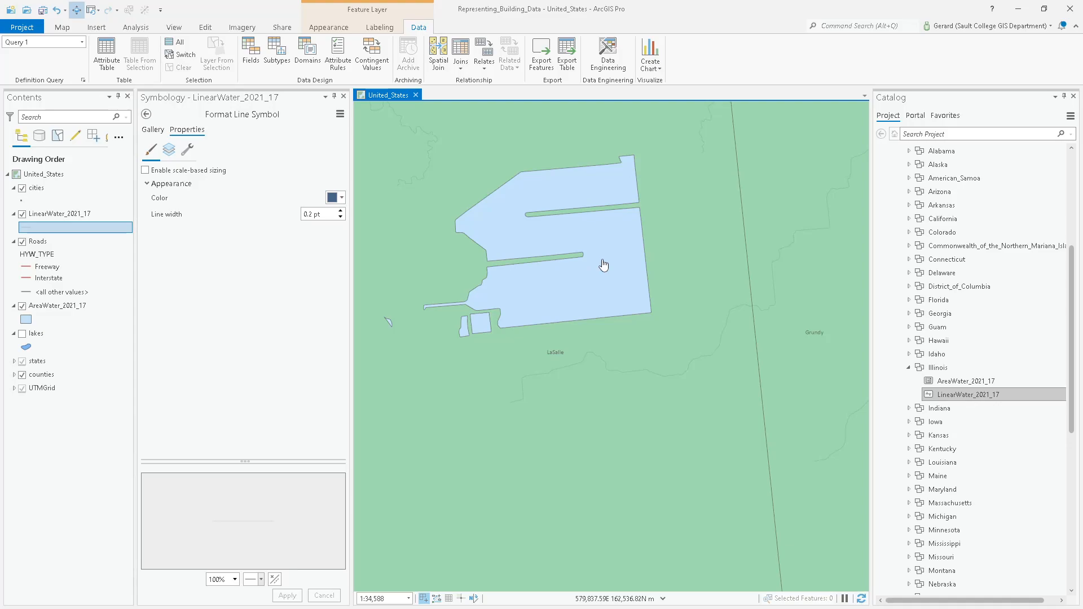
left_click(604, 265)
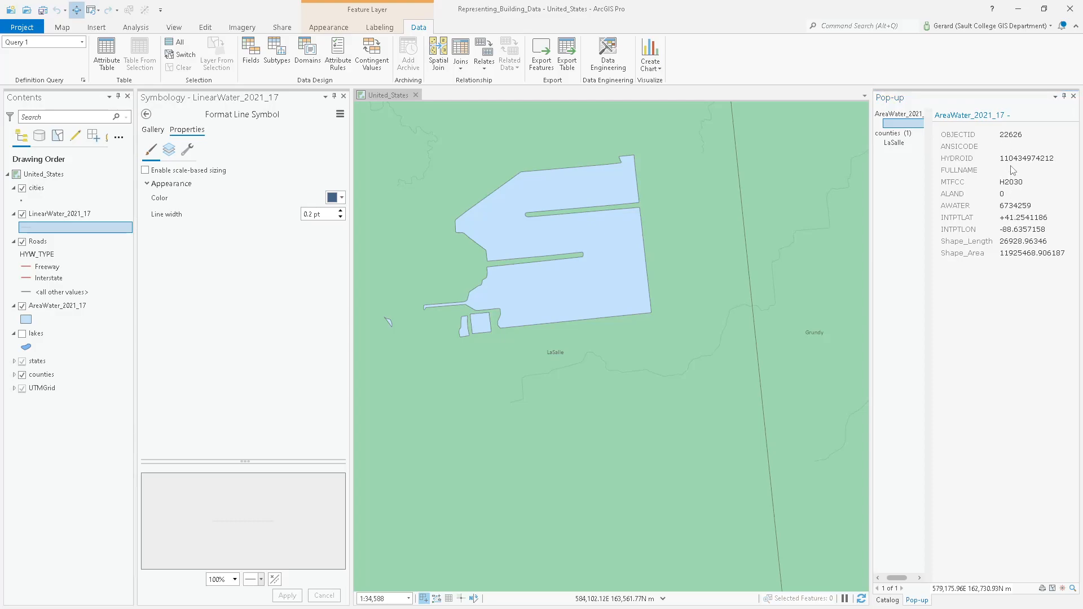
Examine the water features northeast toward Chicago and Lake County, and bring the Catalog pane back into view.
scroll(609, 330, "down", 5)
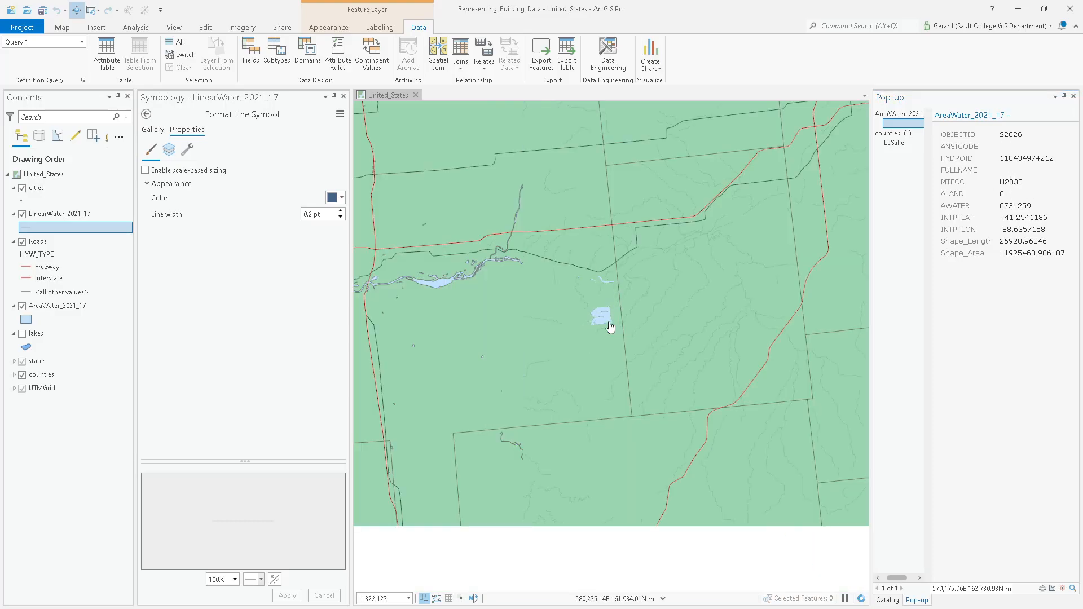
left_click_drag(773, 261, 533, 393)
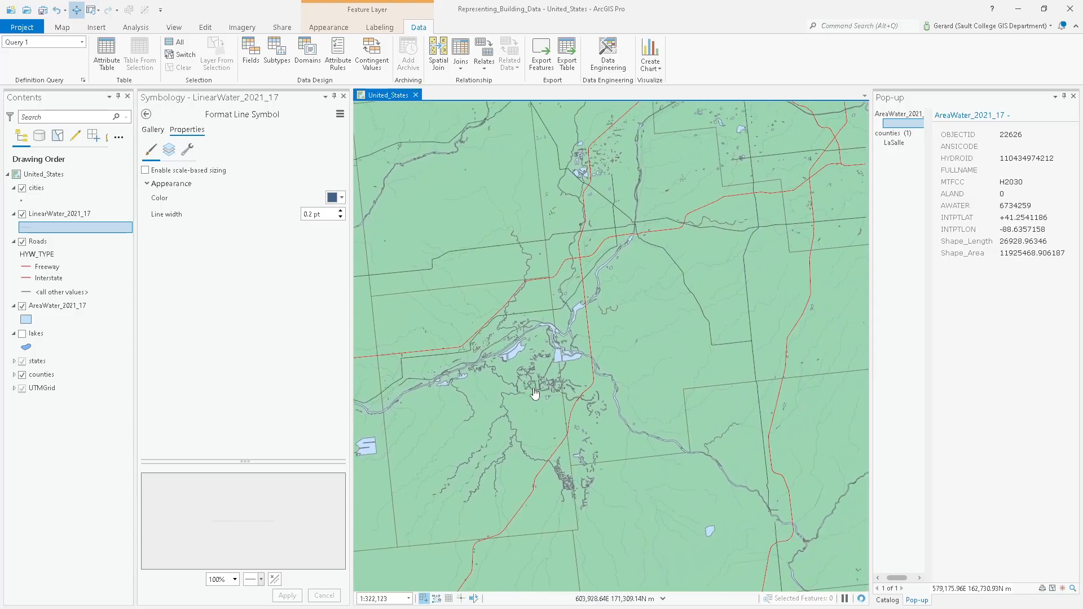
left_click_drag(623, 299, 617, 421)
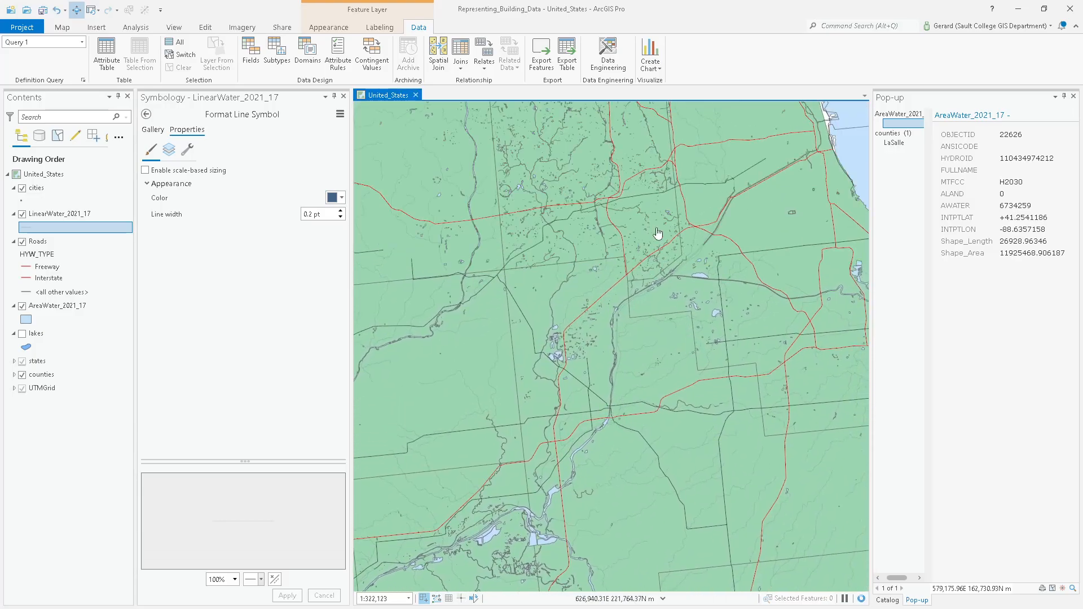
left_click_drag(659, 228, 734, 353)
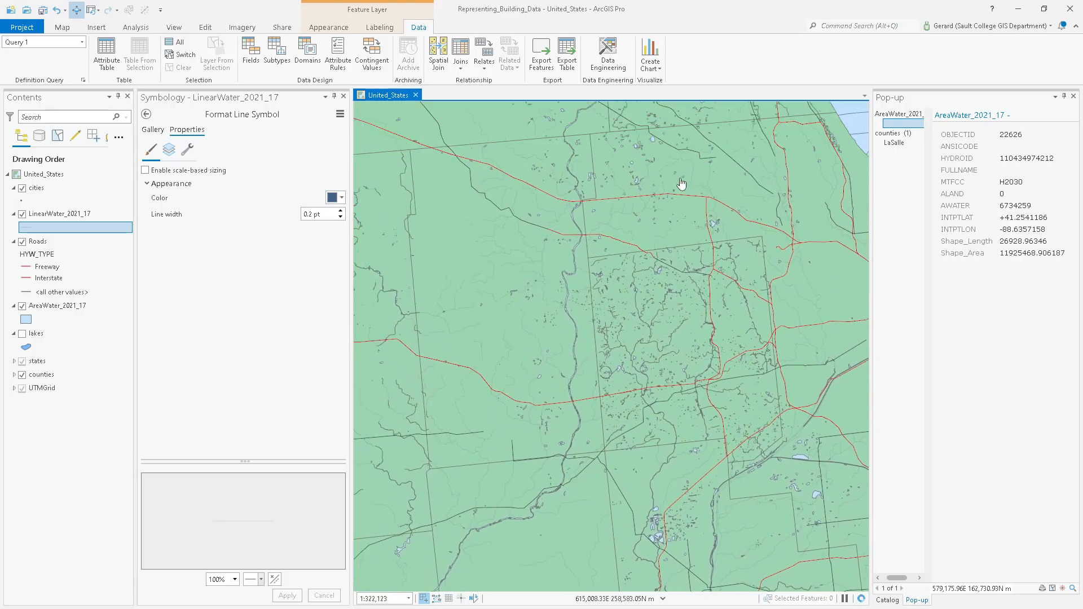
left_click_drag(681, 184, 699, 414)
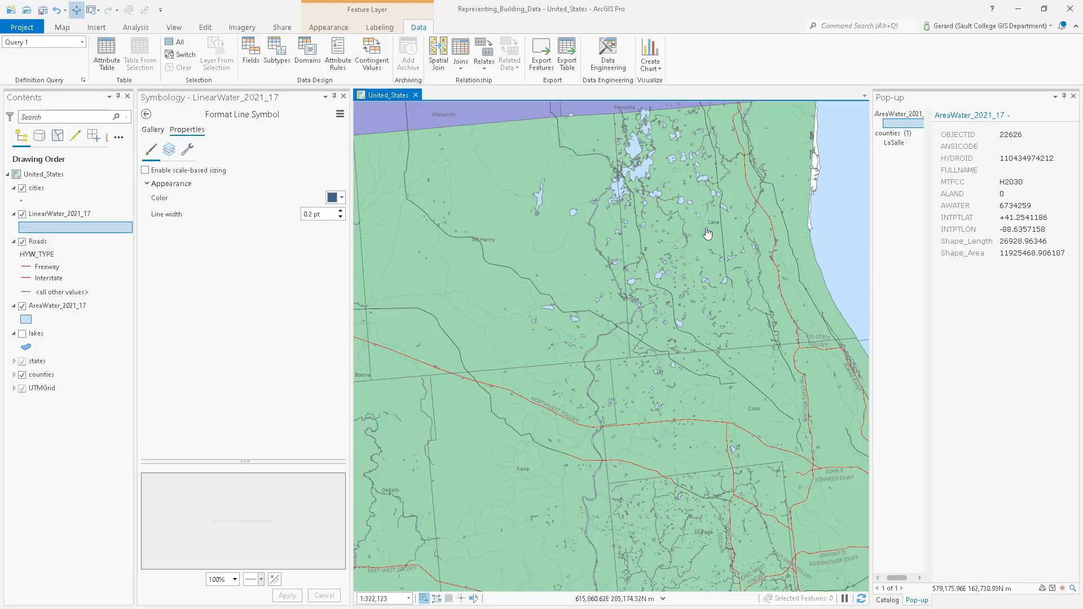
scroll(702, 245, "down", 2)
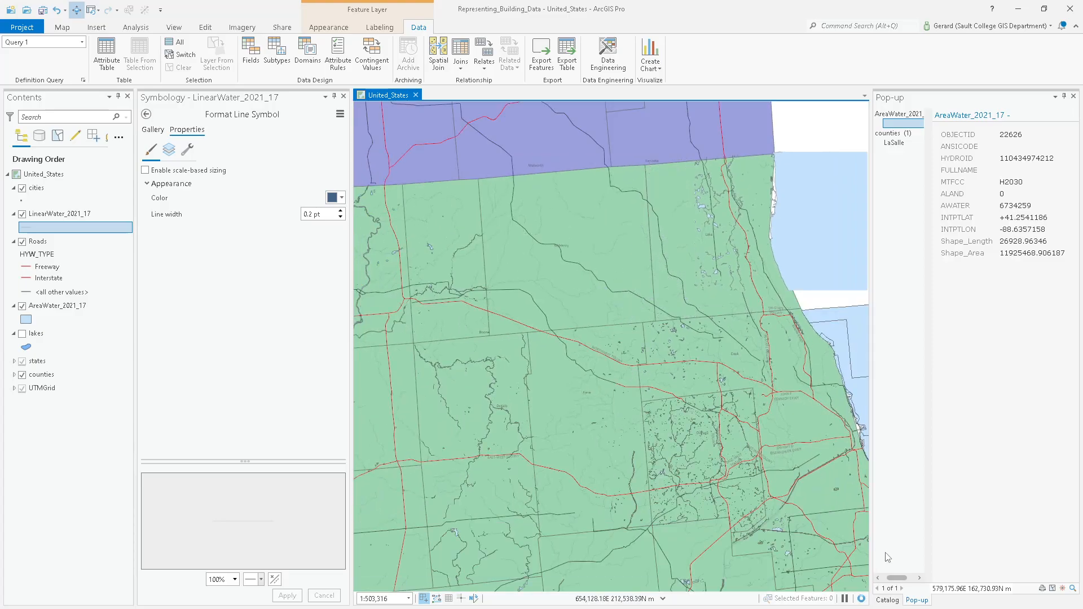
left_click(887, 599)
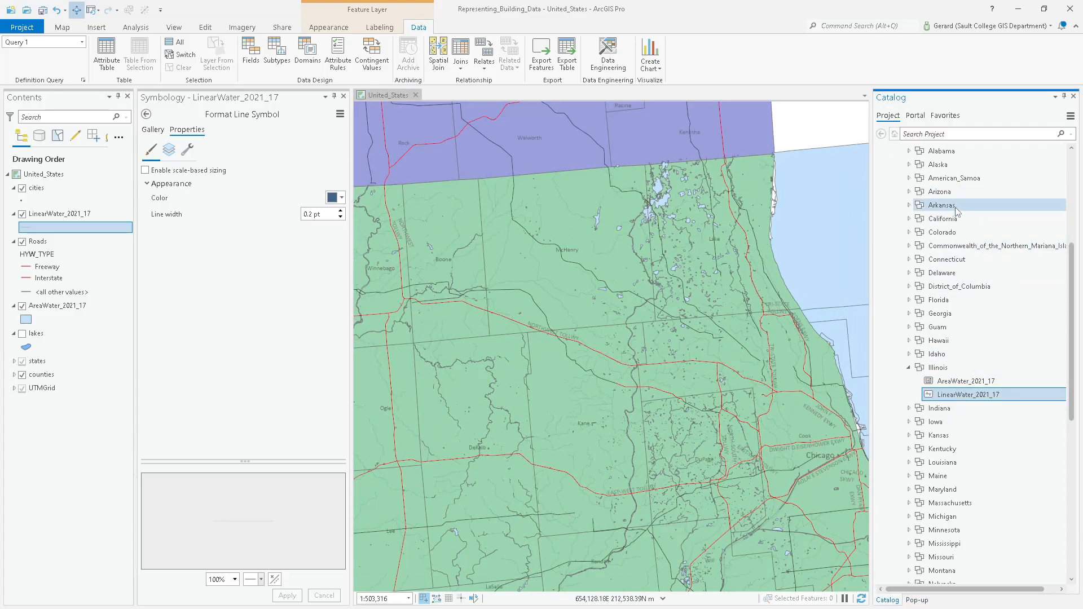
Add the Florida dataset's area and linear water feature classes from the project geodatabase to the United_States map.
right_click(947, 301)
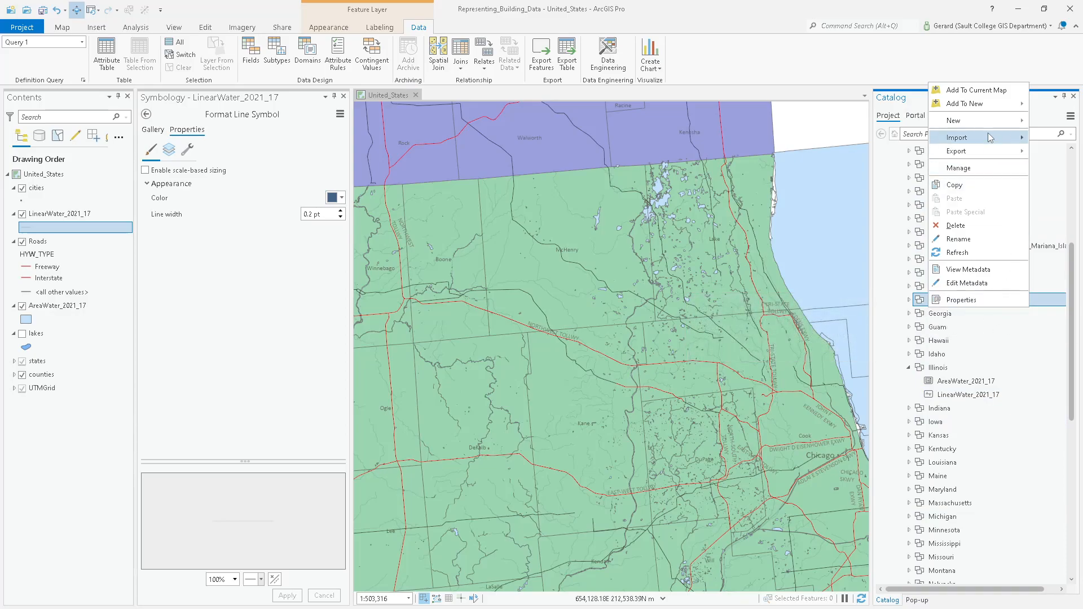
left_click(1018, 333)
left_click(909, 299)
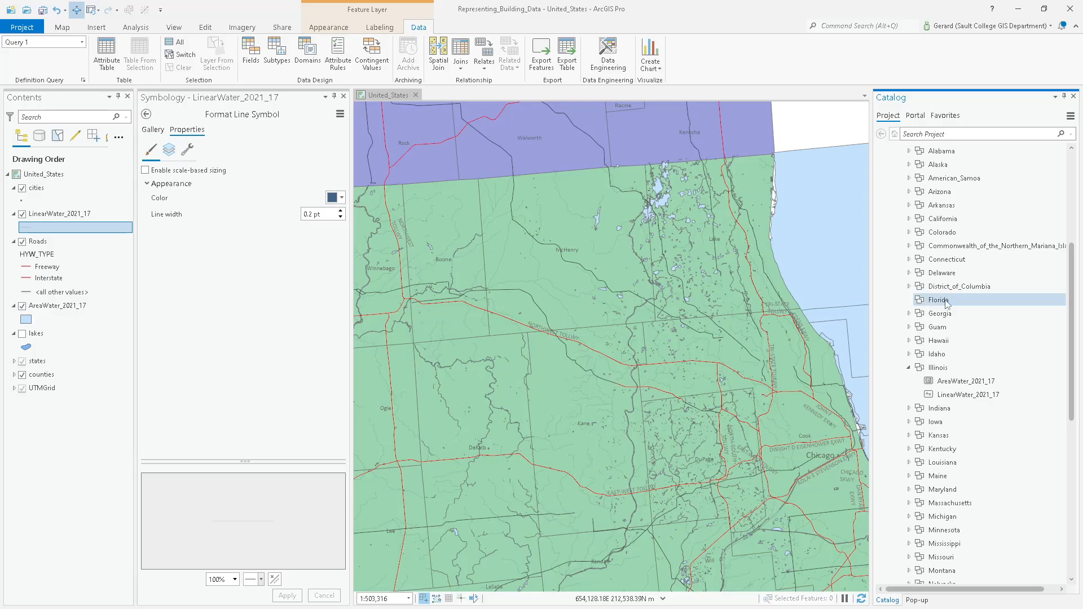
left_click_drag(946, 303, 826, 242)
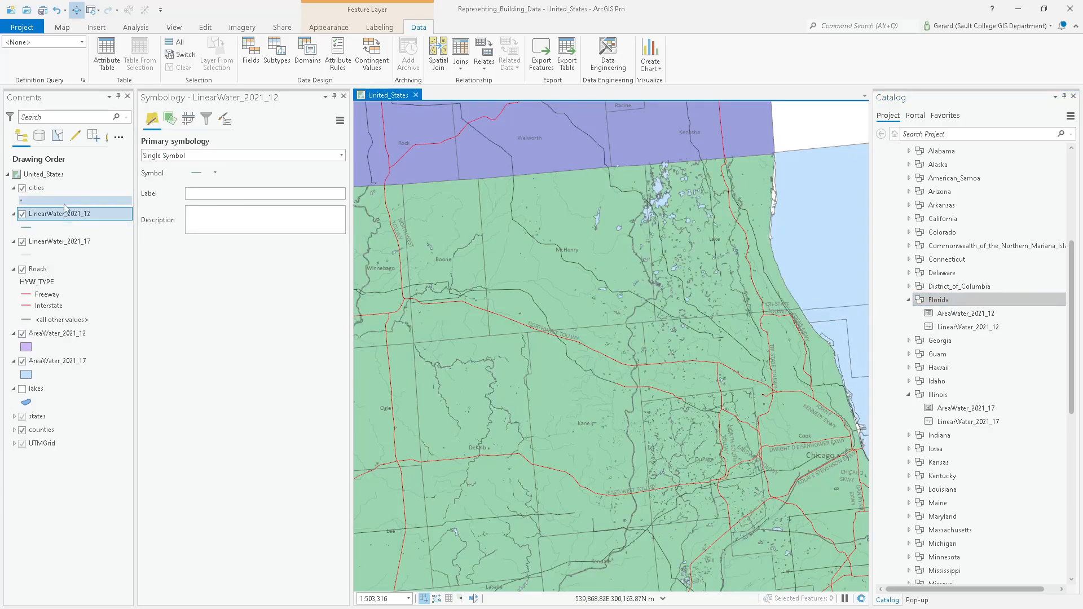
Zoom to the LinearWater_2021_12 layer and examine the canals around the large lake near Glades and Palm Beach counties.
right_click(56, 214)
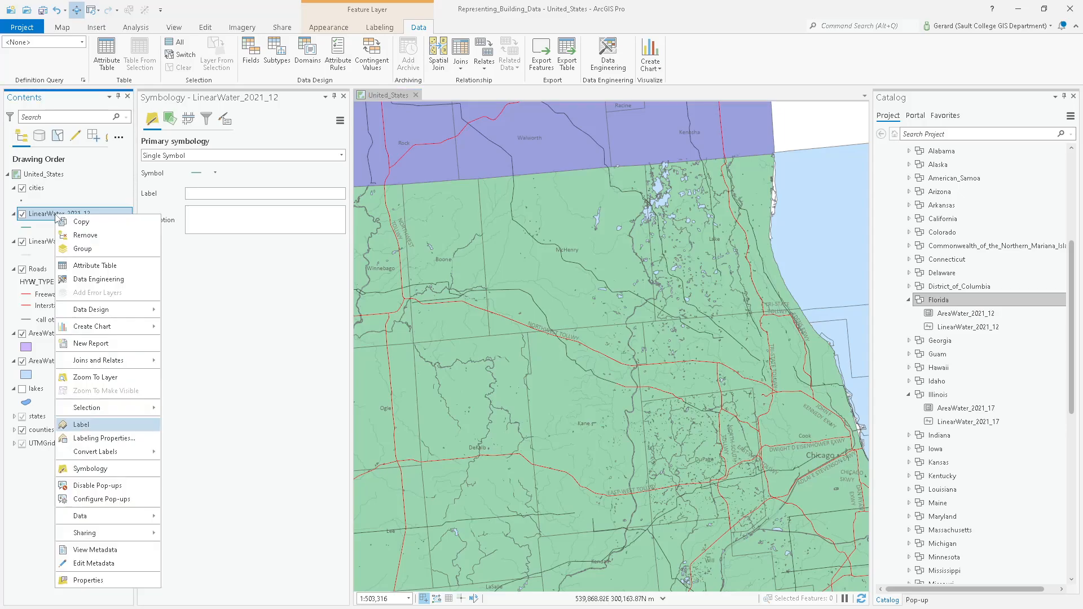
left_click(94, 377)
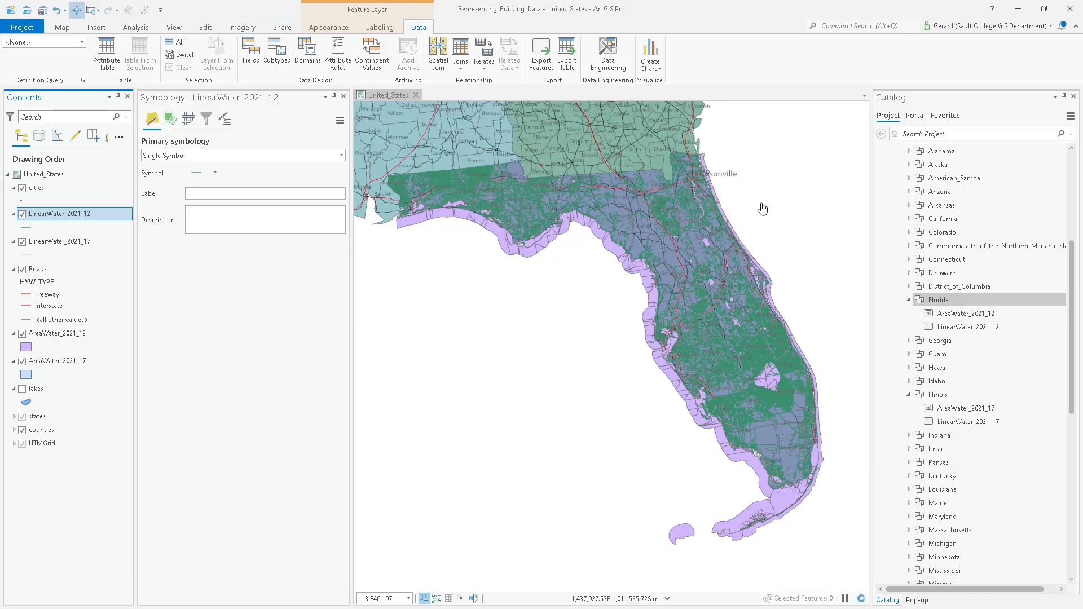
scroll(769, 368, "up", 5)
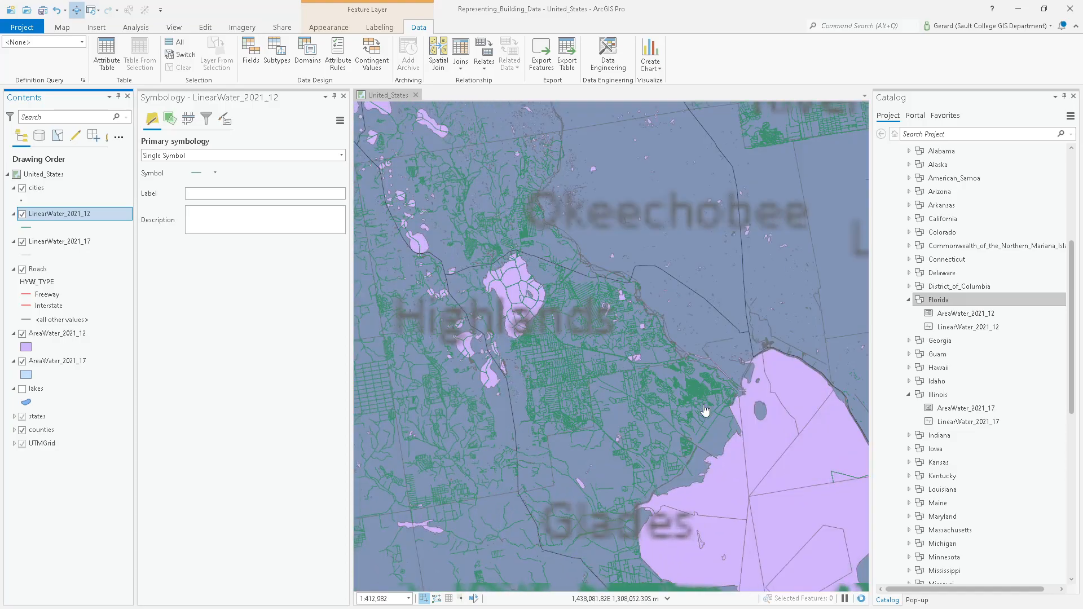
left_click_drag(709, 339, 837, 219)
left_click_drag(788, 442, 555, 186)
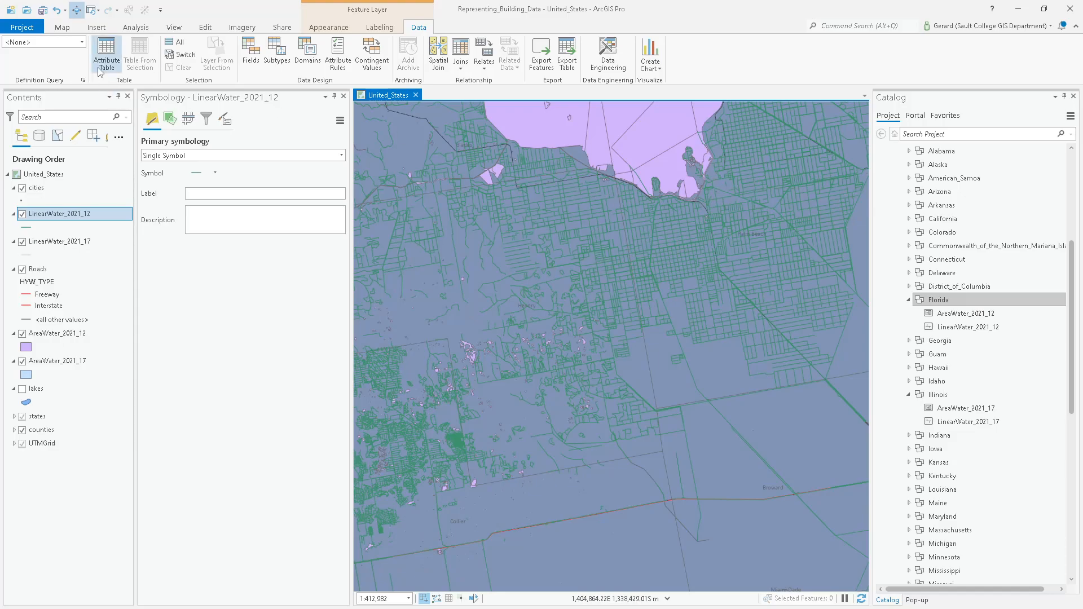
Give LinearWater_2021_12 a definition query where FULLNAME is not equal to a blank value, and review the filtered lines across Florida.
left_click(83, 80)
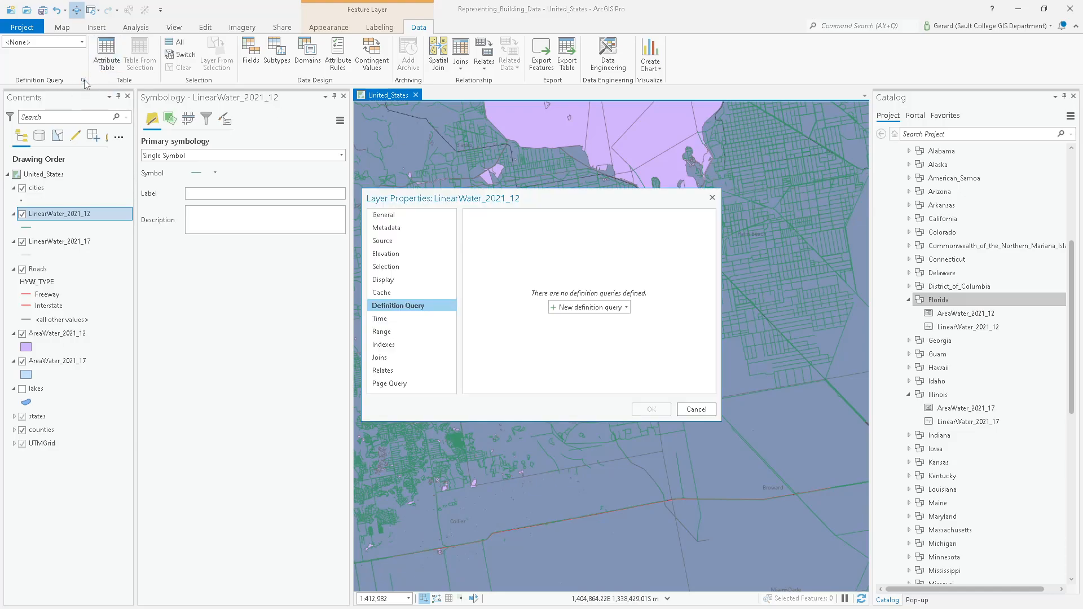
left_click(588, 307)
left_click(624, 321)
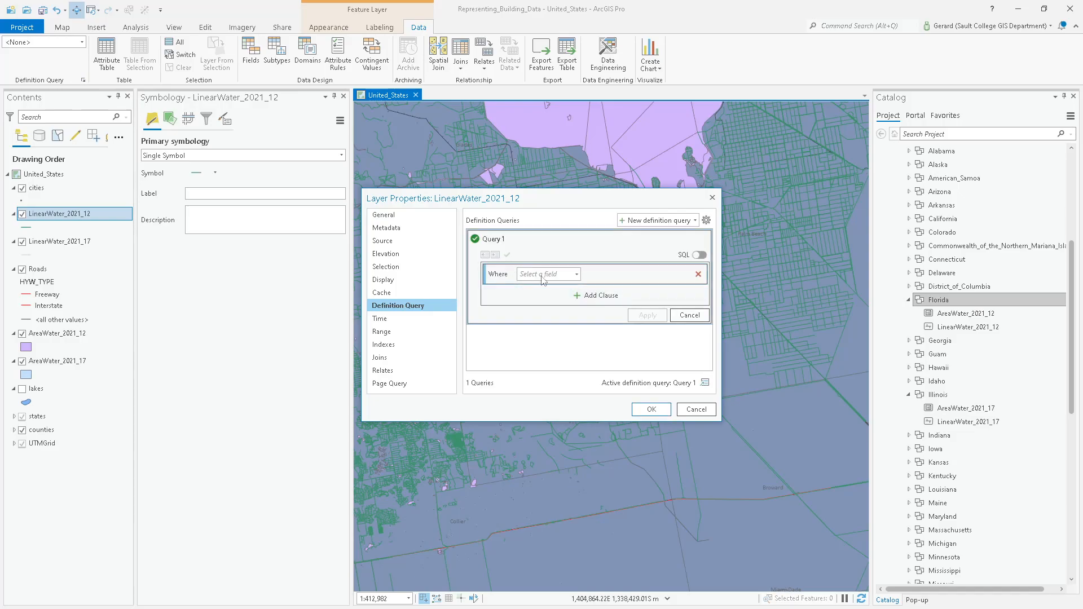
left_click(578, 277)
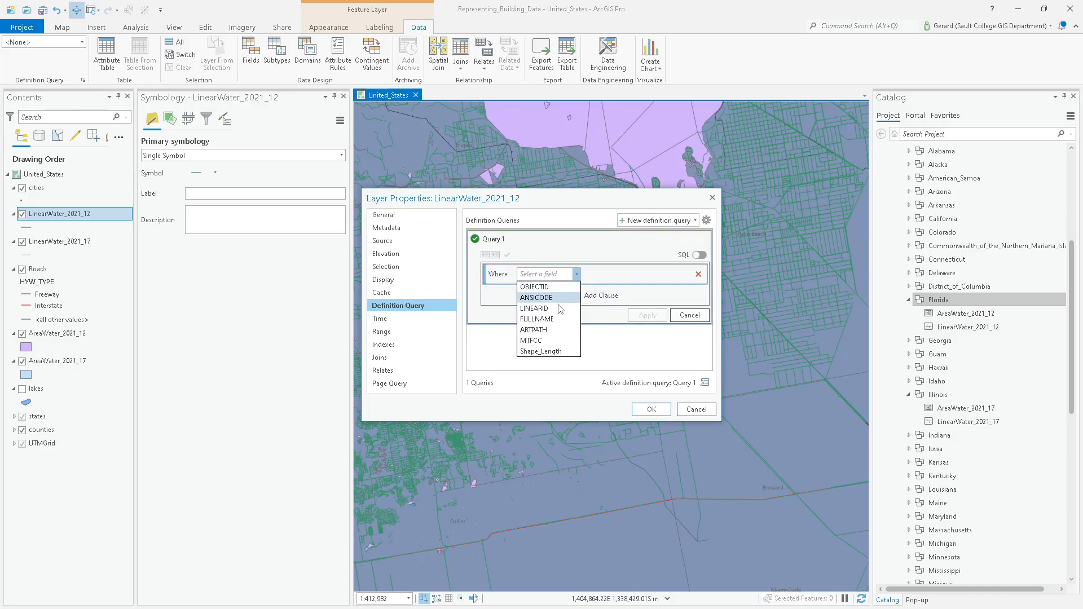
left_click(535, 319)
left_click(615, 275)
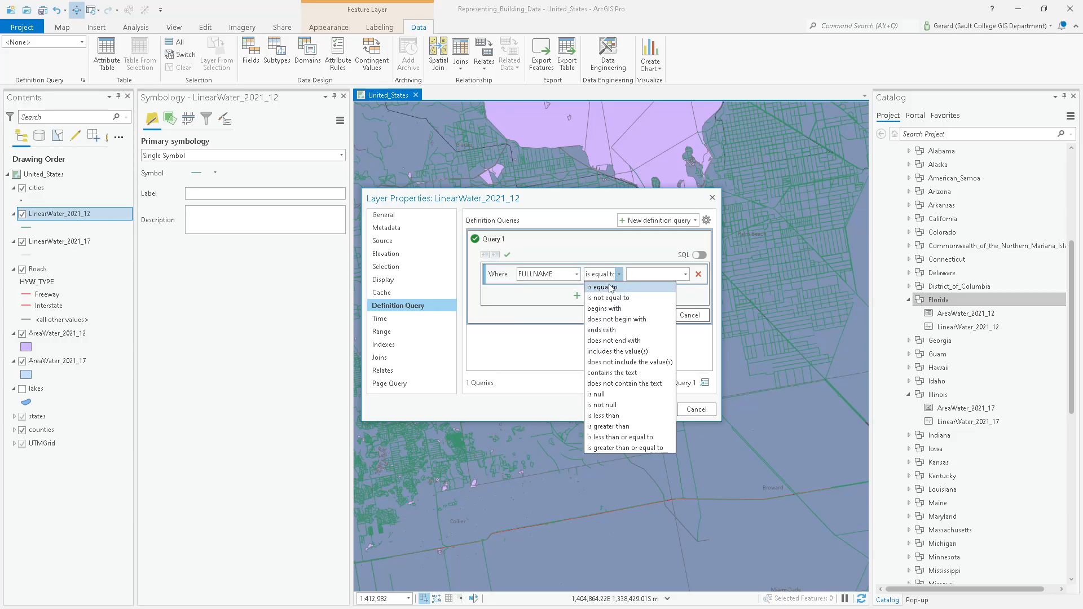
left_click(615, 297)
left_click(686, 274)
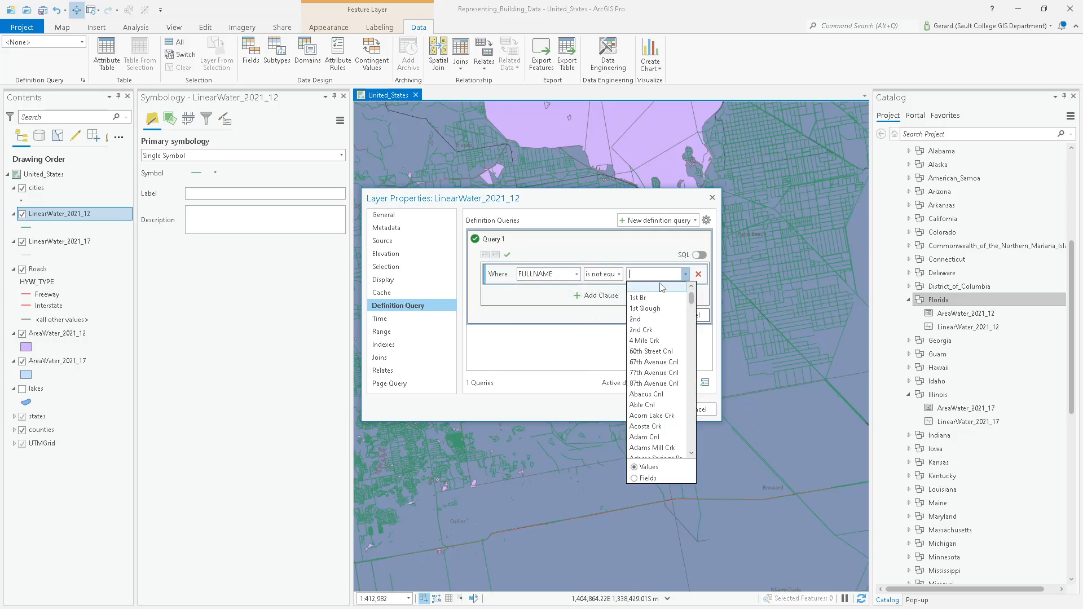
left_click(655, 287)
left_click(648, 314)
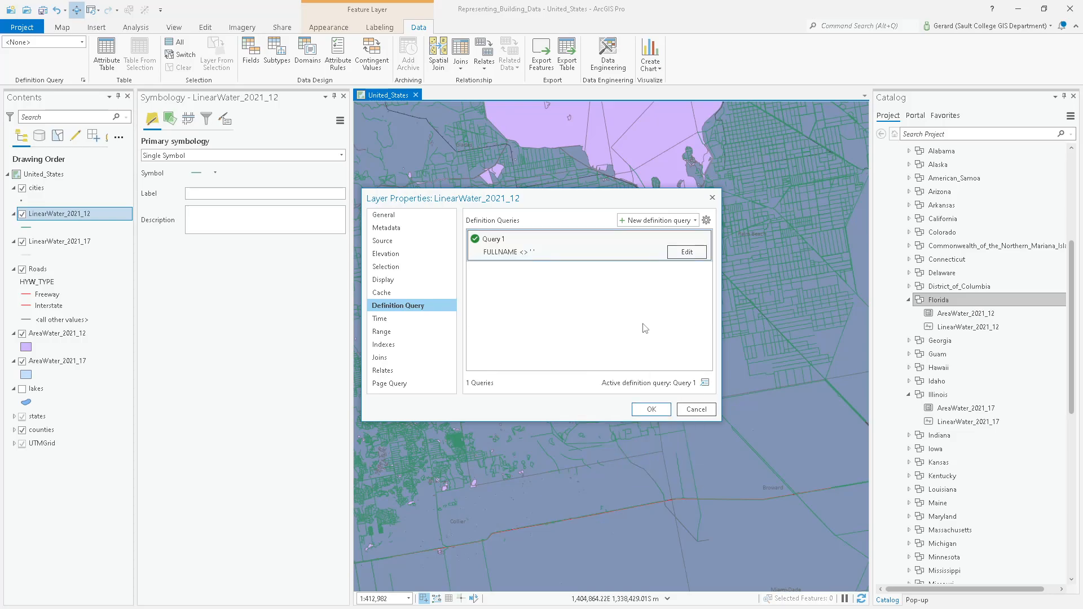
left_click(659, 409)
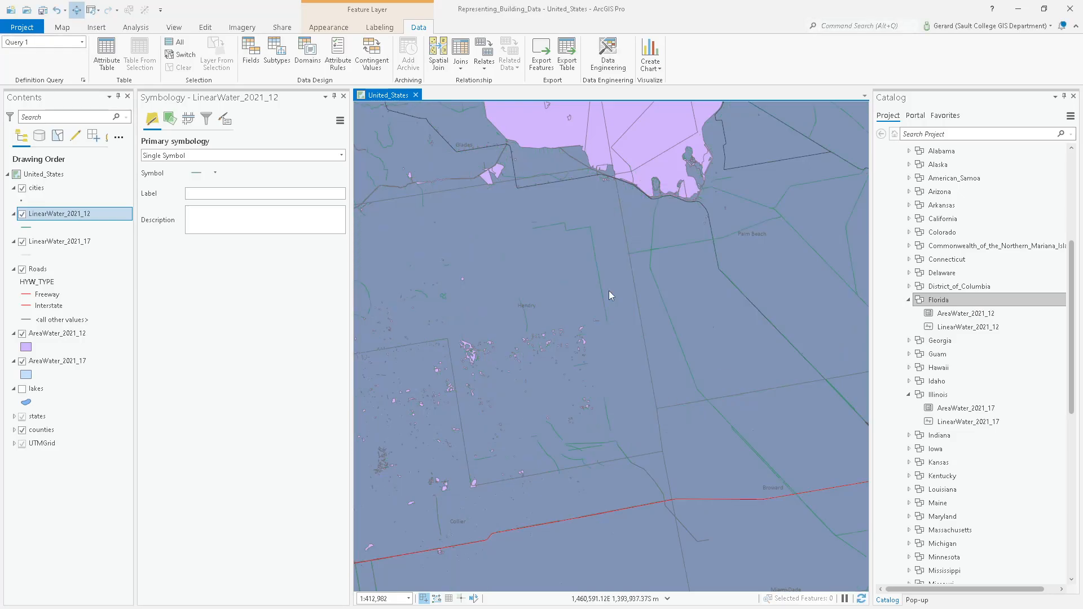
scroll(608, 290, "down", 4)
left_click_drag(608, 290, 696, 394)
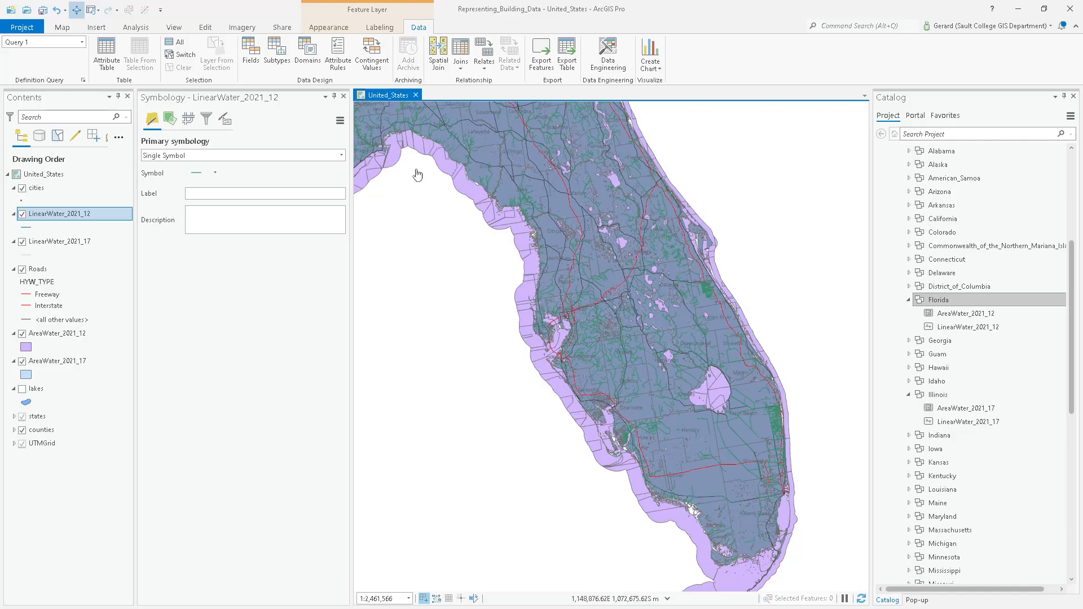
Check the projected coordinate system in the AreaWater_2021_12 layer's source properties, leaving the layer settings as they are.
right_click(48, 338)
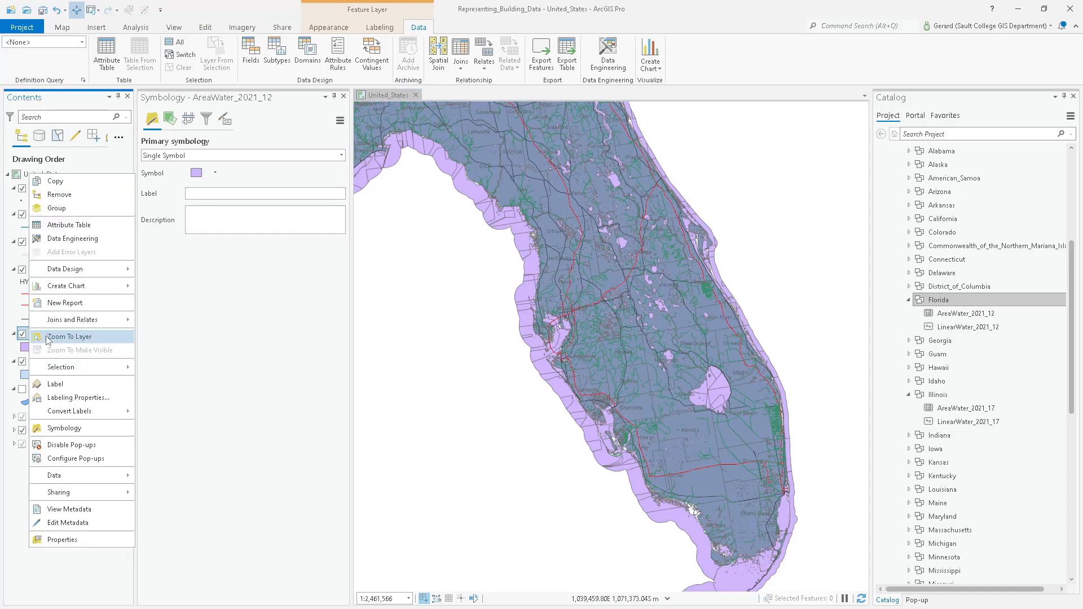
left_click(107, 537)
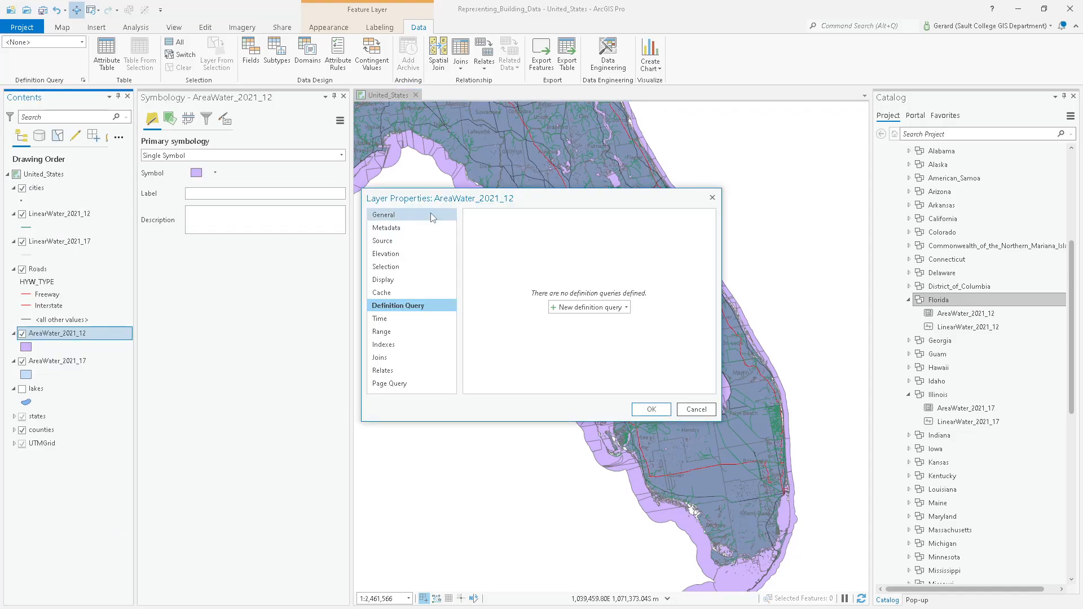
left_click(409, 241)
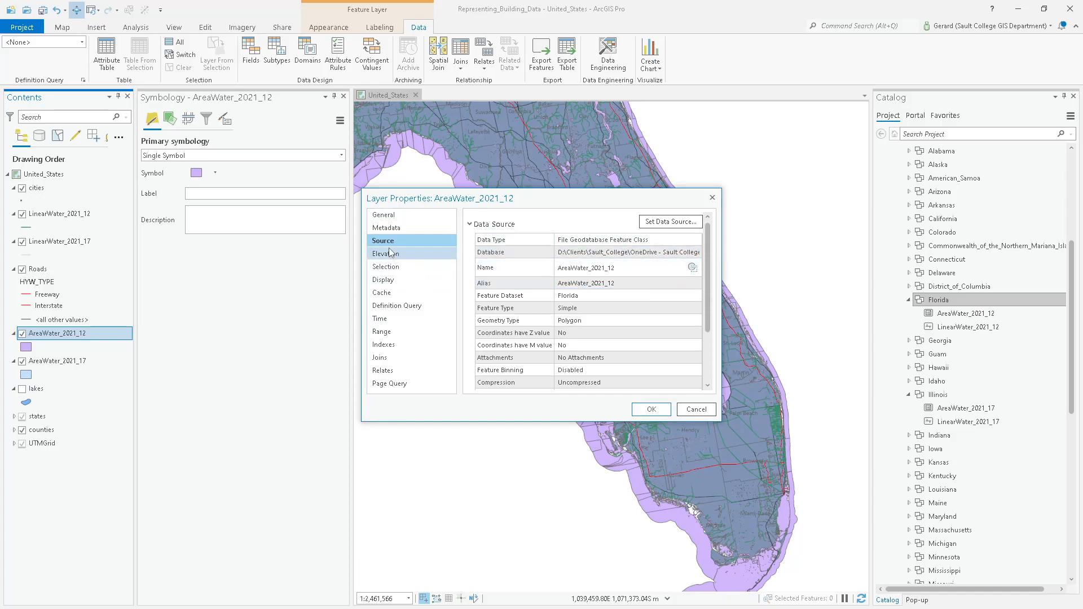
scroll(476, 361, "down", 3)
left_click(501, 369)
scroll(597, 329, "down", 2)
left_click_drag(585, 317, 700, 315)
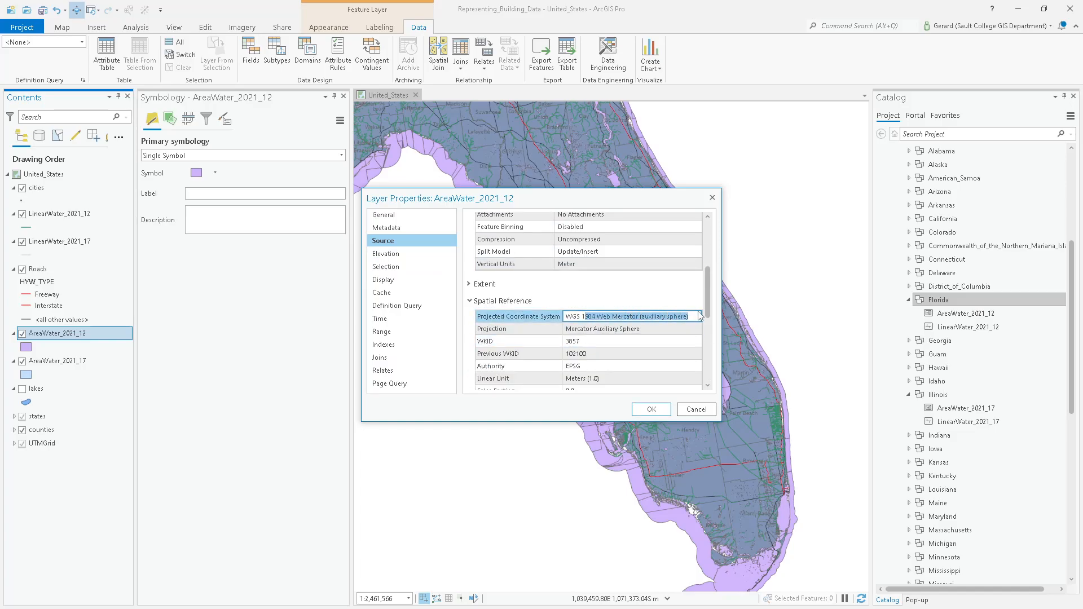
left_click(696, 410)
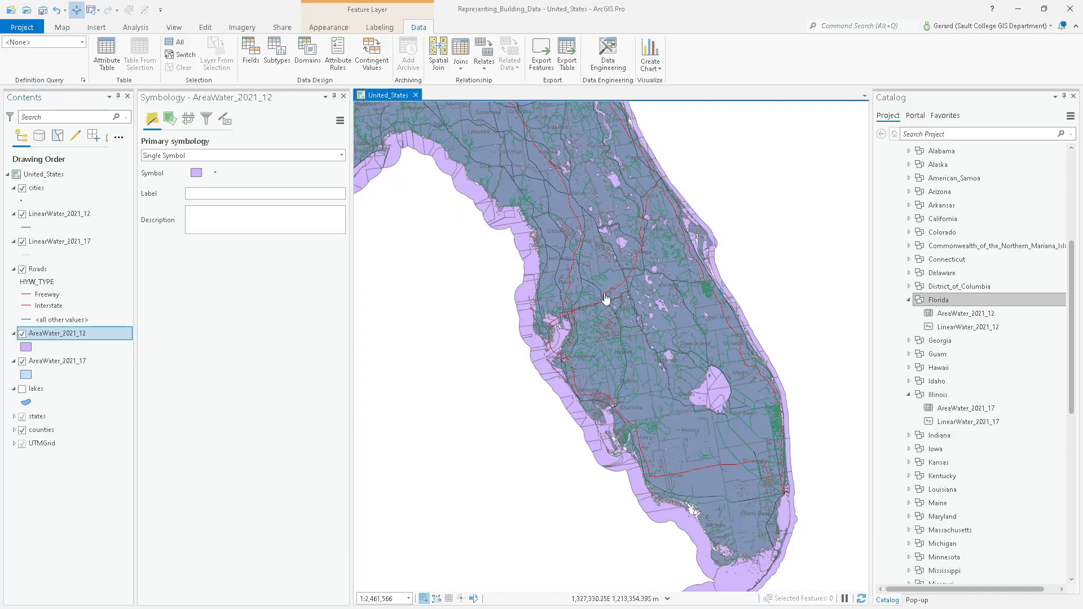